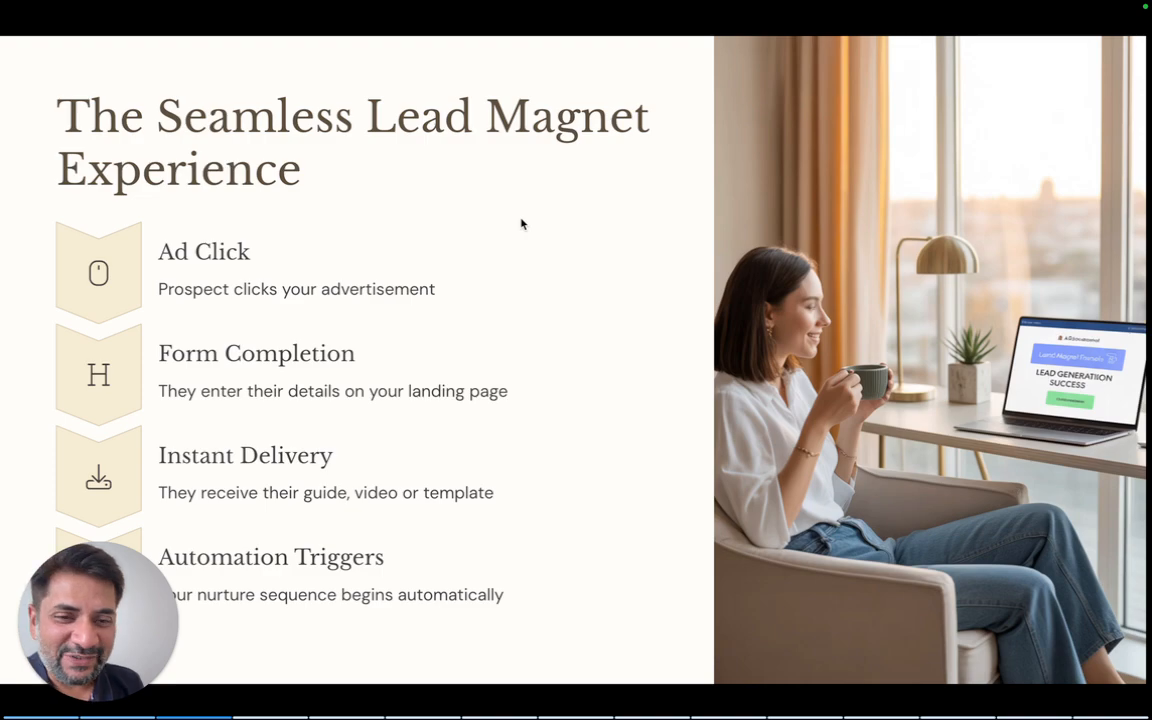
# - Advance the deck past Practical Walkthrough and Step 1 to the 'Step 2: Create Your Lead Capture Form' slide
pyautogui.press('Right')
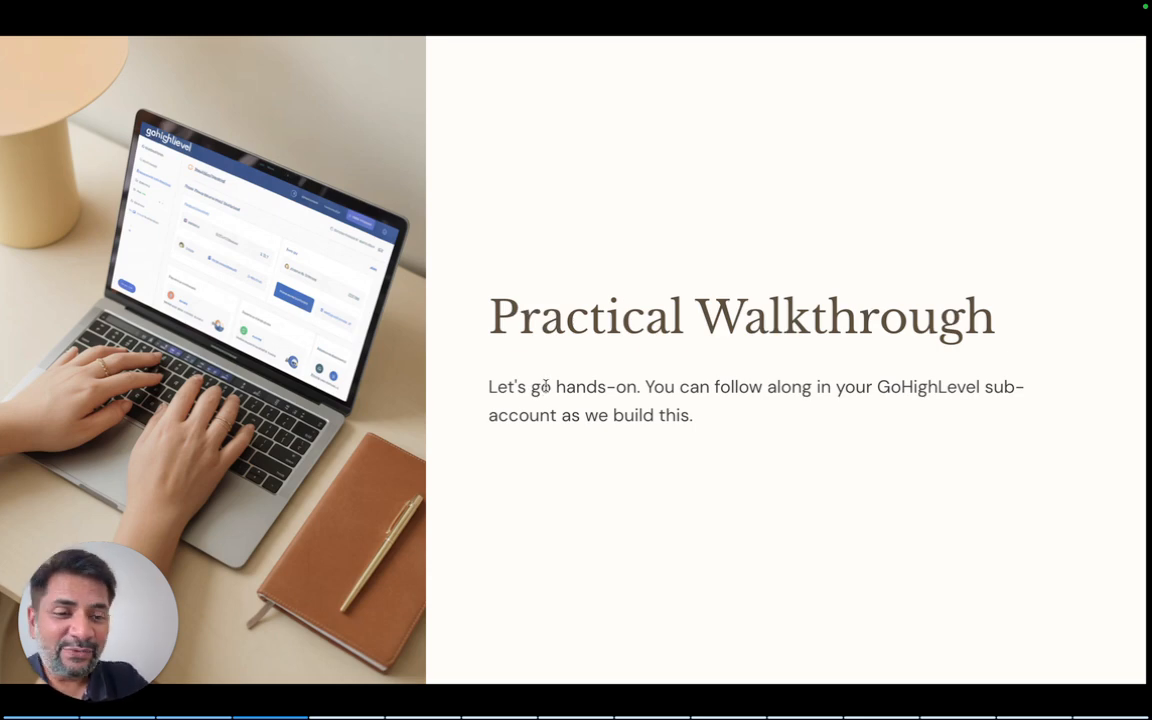
pyautogui.scroll(-5, 560, 473)
pyautogui.scroll(-2, 560, 473)
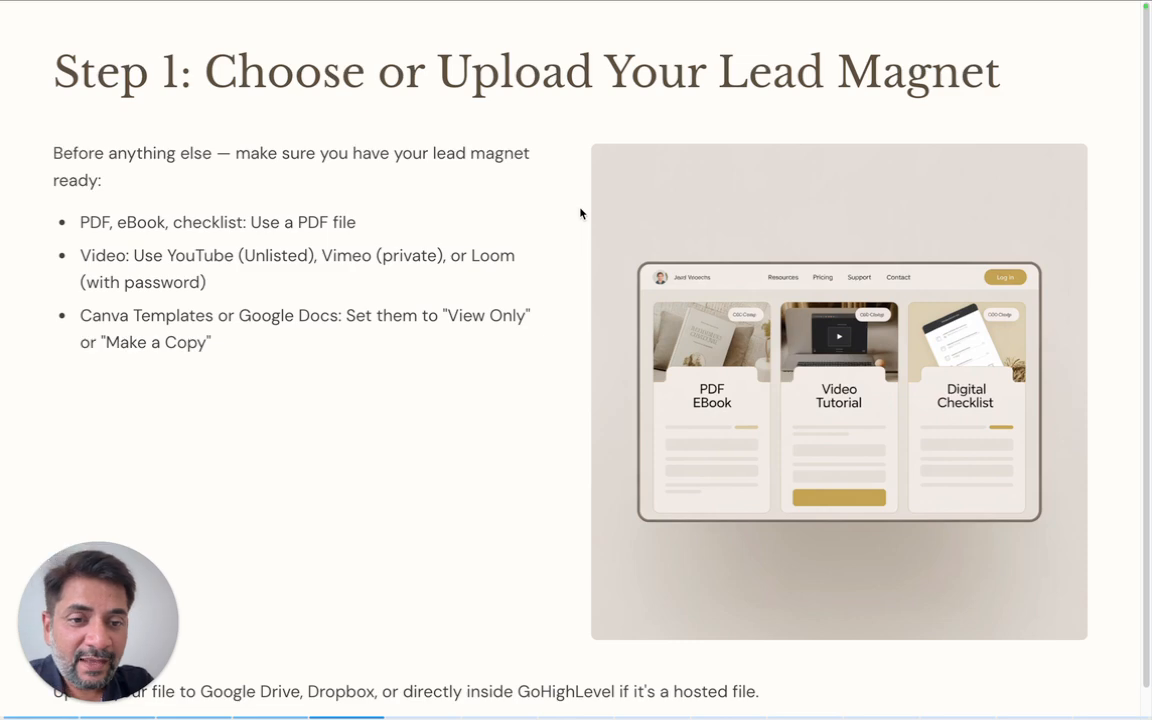
pyautogui.click(479, 424)
pyautogui.press('Right')
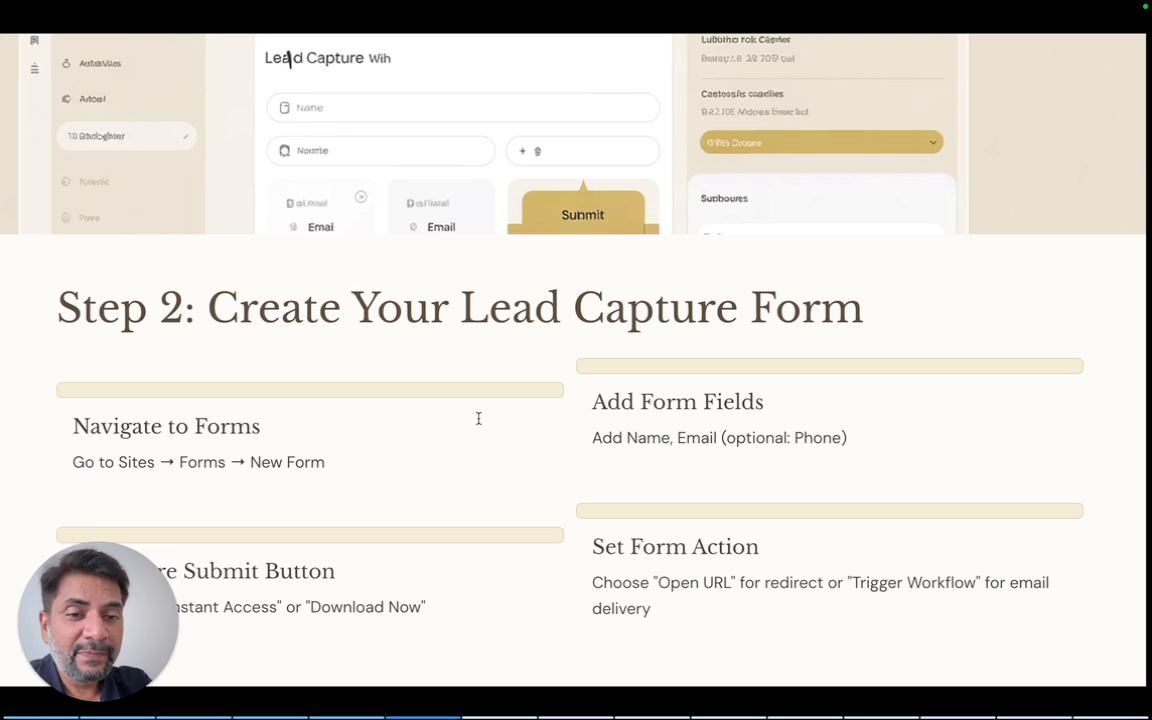
pyautogui.moveTo(476, 682)
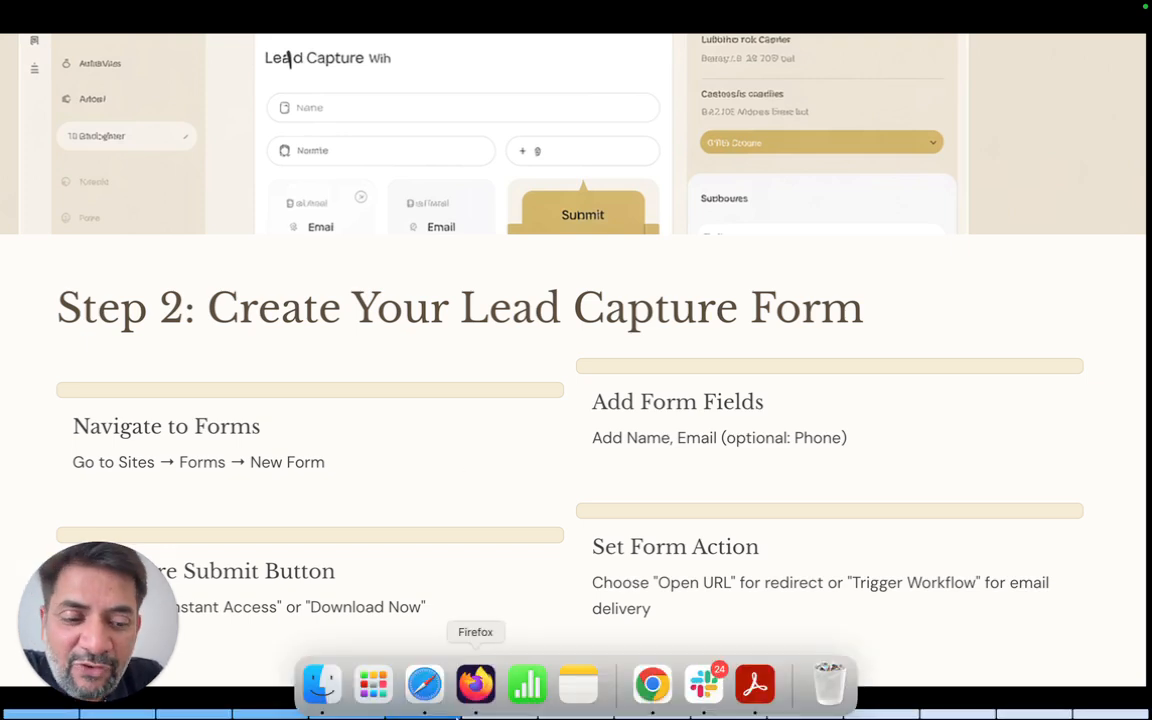
# - Return to the GoHighLevel tab in Firefox and go to the Forms list under Sites
pyautogui.click(459, 714)
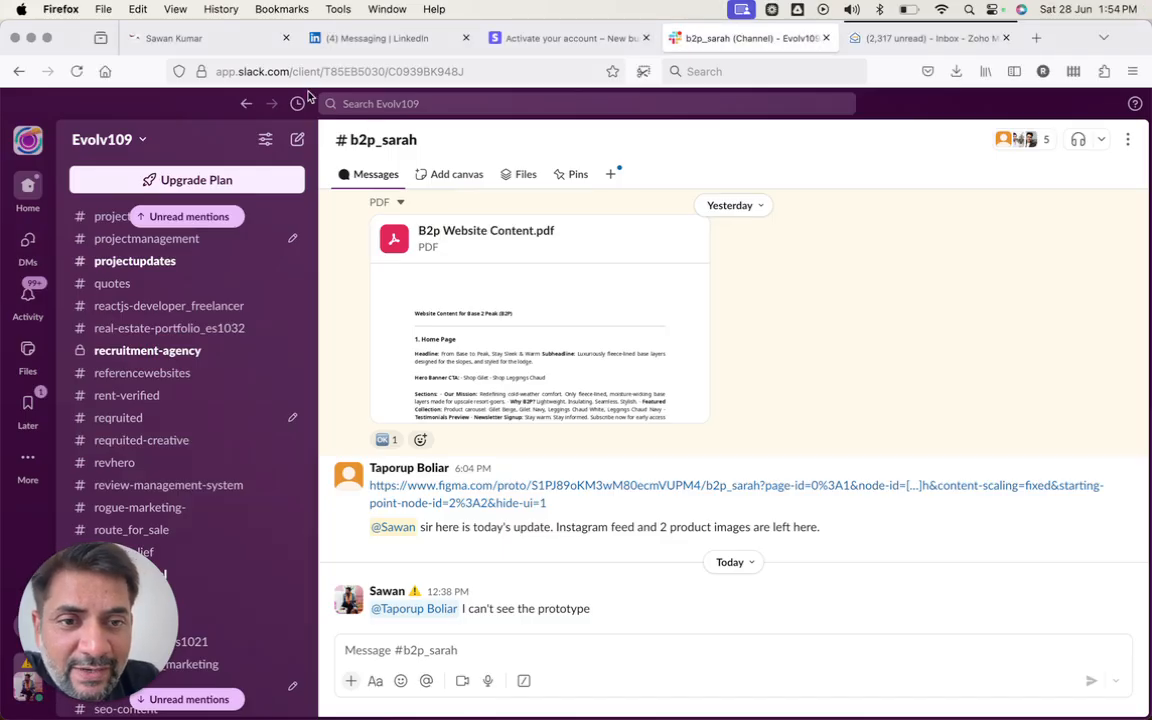
pyautogui.click(232, 40)
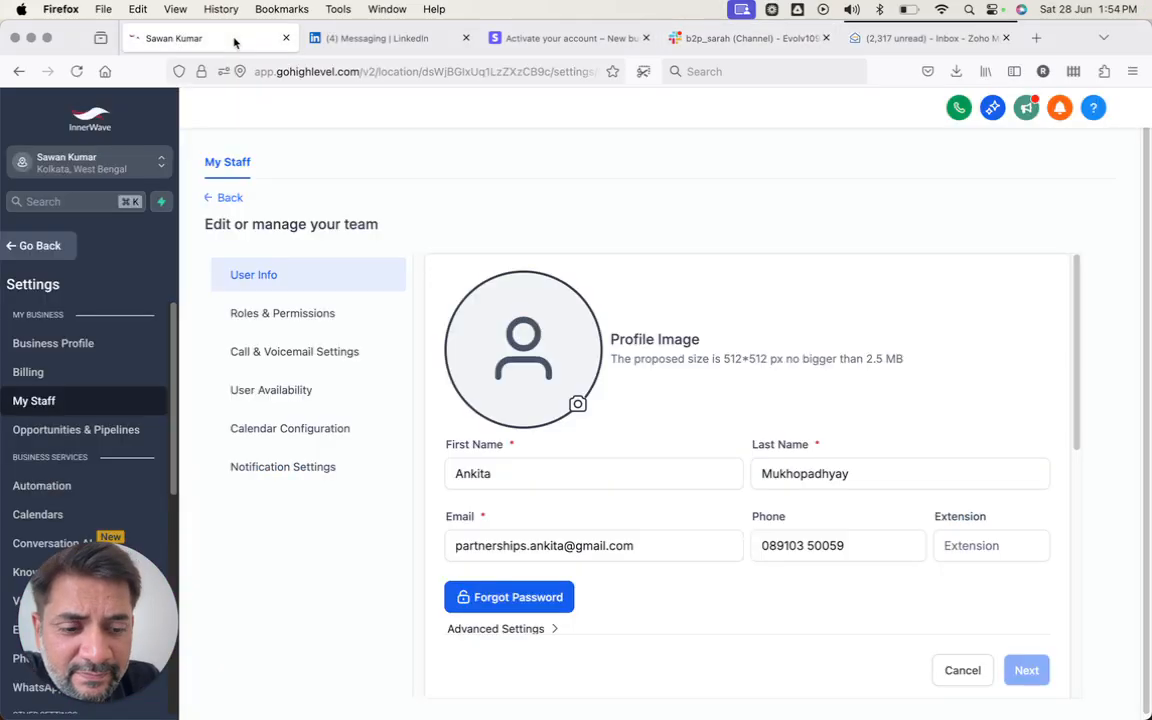
pyautogui.click(38, 246)
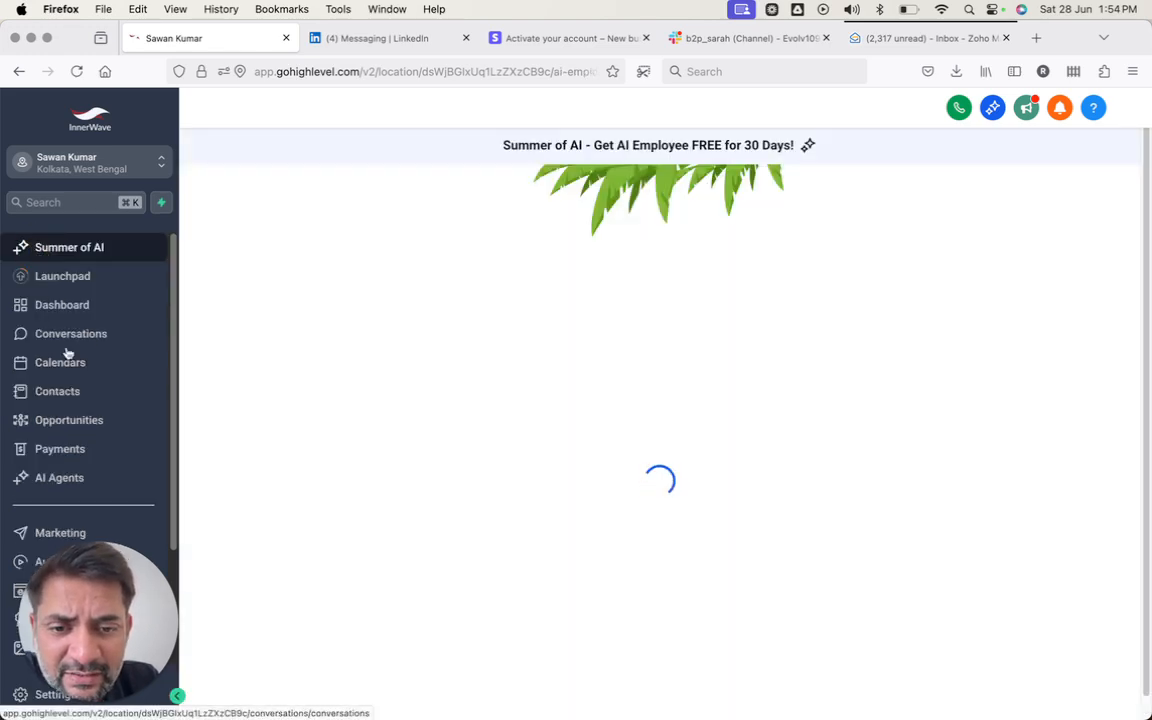
pyautogui.scroll(-2, 65, 426)
pyautogui.scroll(-1, 65, 426)
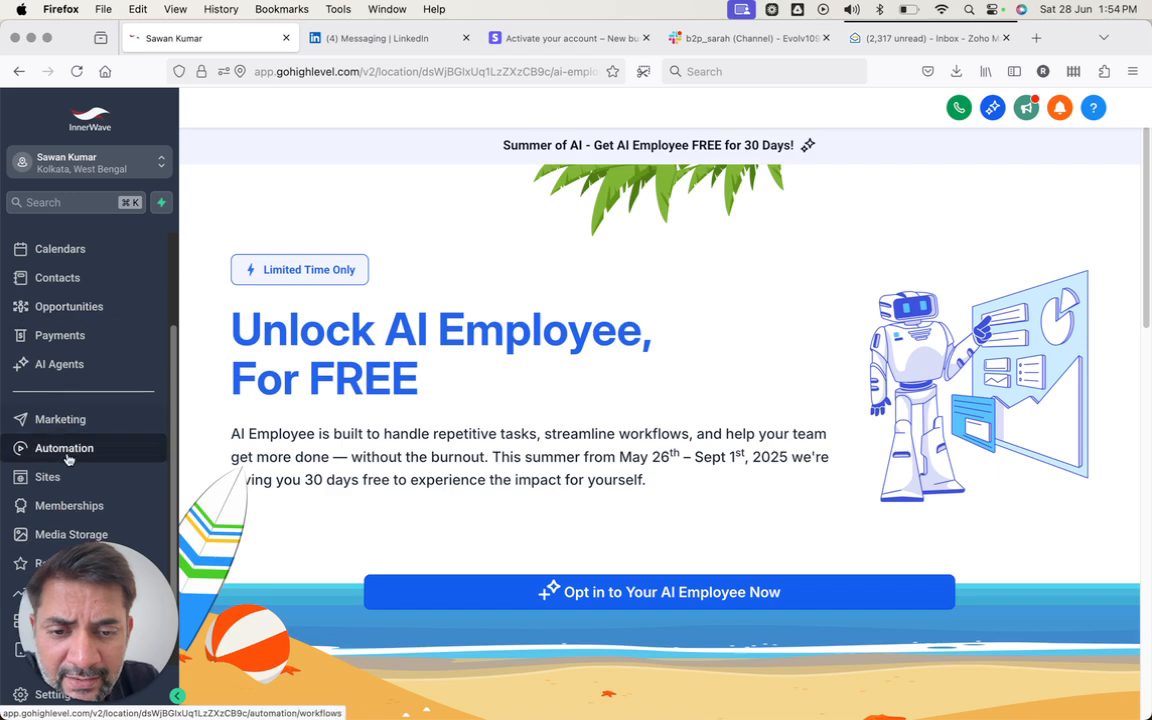
pyautogui.click(50, 476)
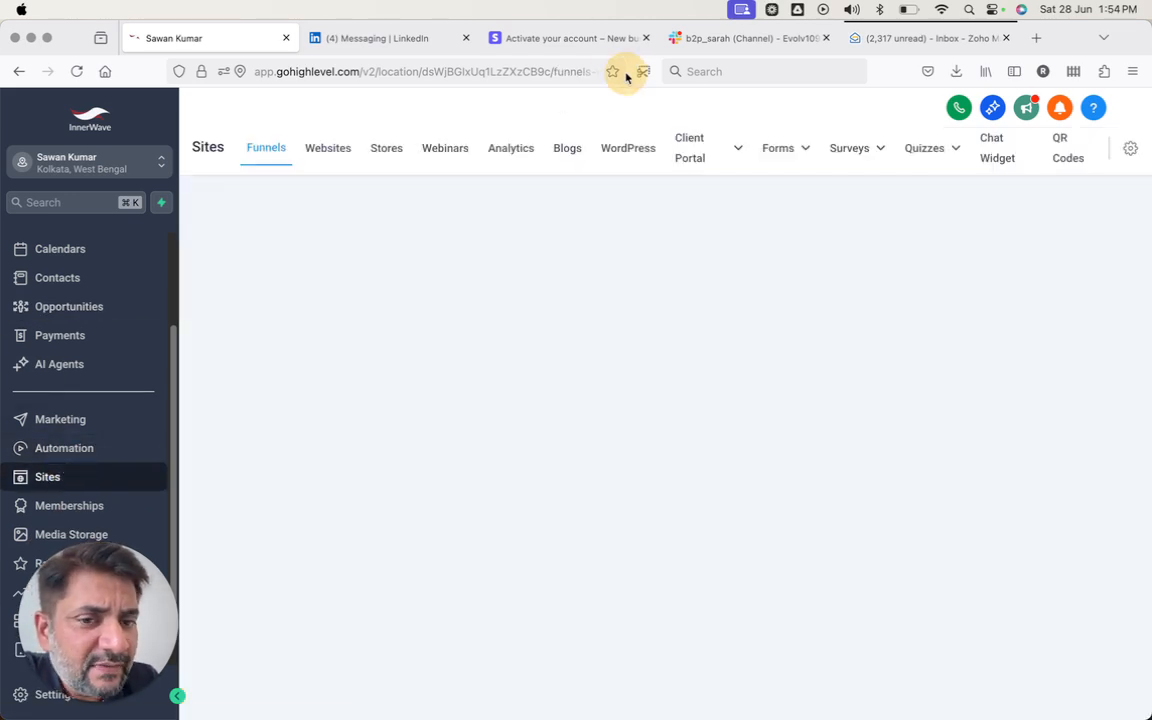
pyautogui.click(776, 149)
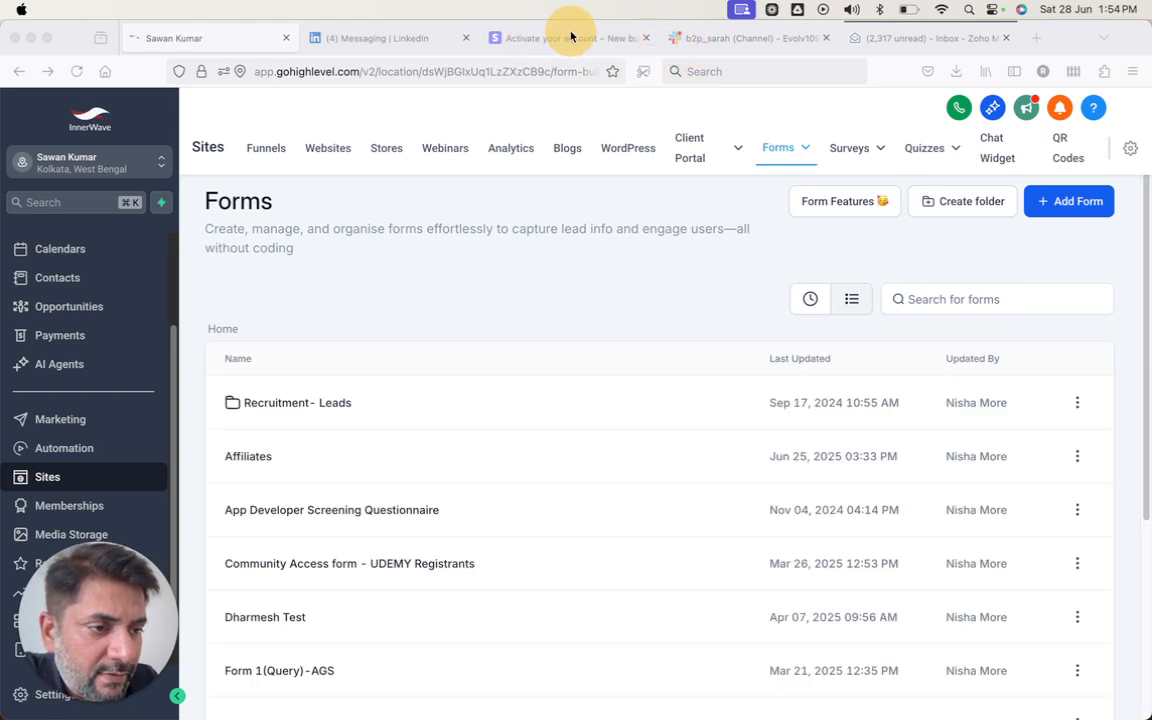
# - Start a new form with 'From templates' and continue to the Template Library
pyautogui.click(867, 211)
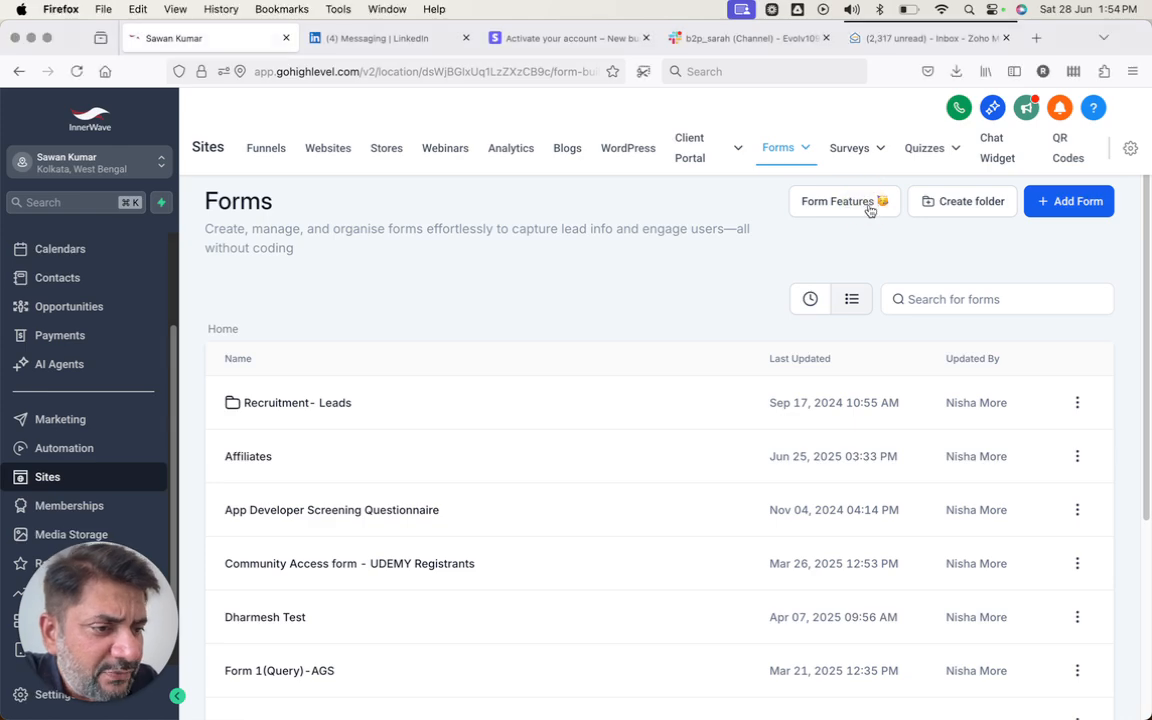
pyautogui.click(1045, 201)
pyautogui.hotkey('ctrl', 'Right')
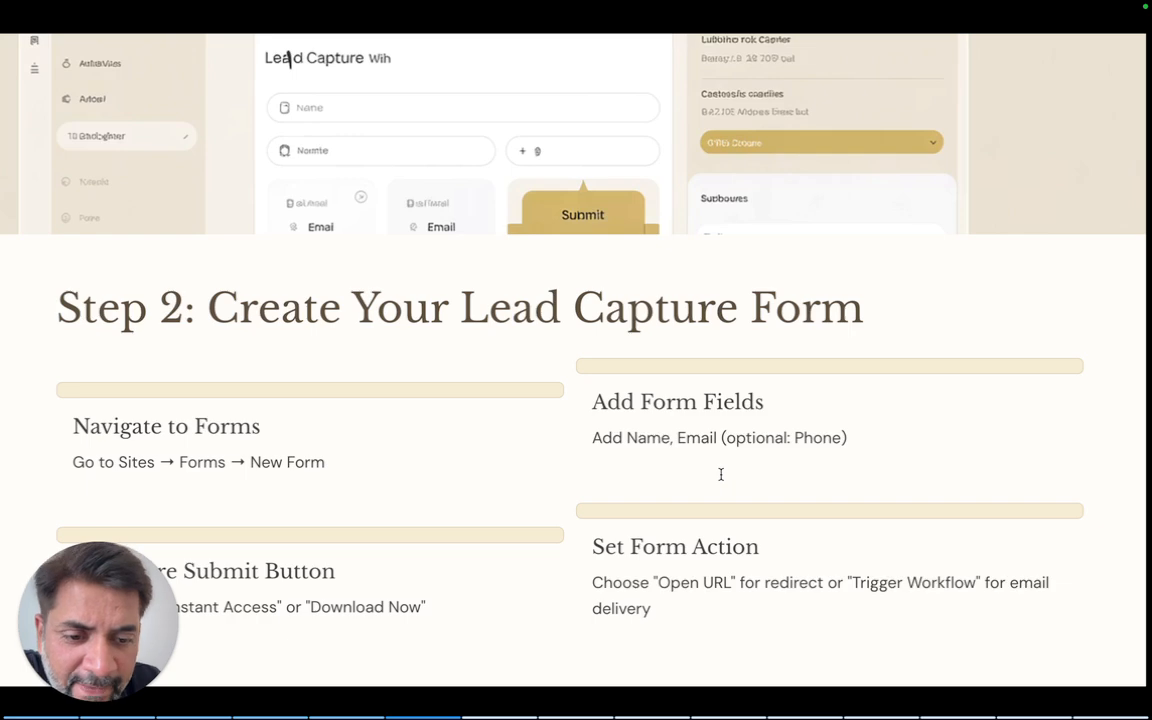
pyautogui.hotkey('ctrl', 'Left')
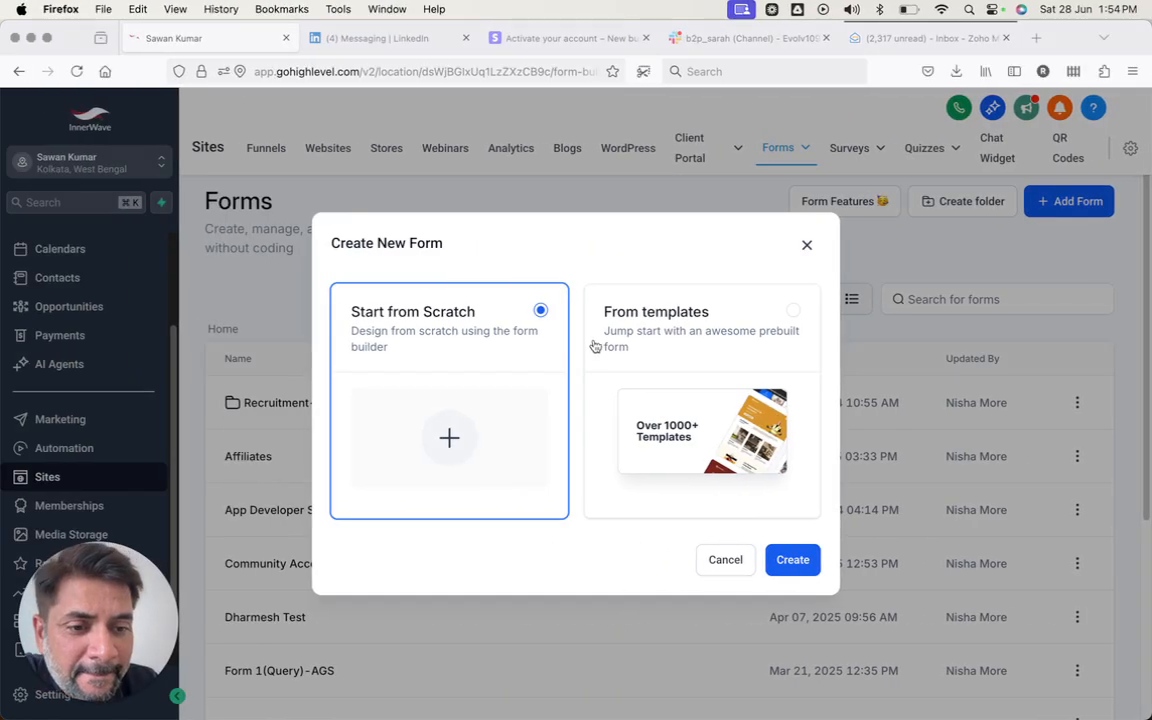
pyautogui.click(672, 332)
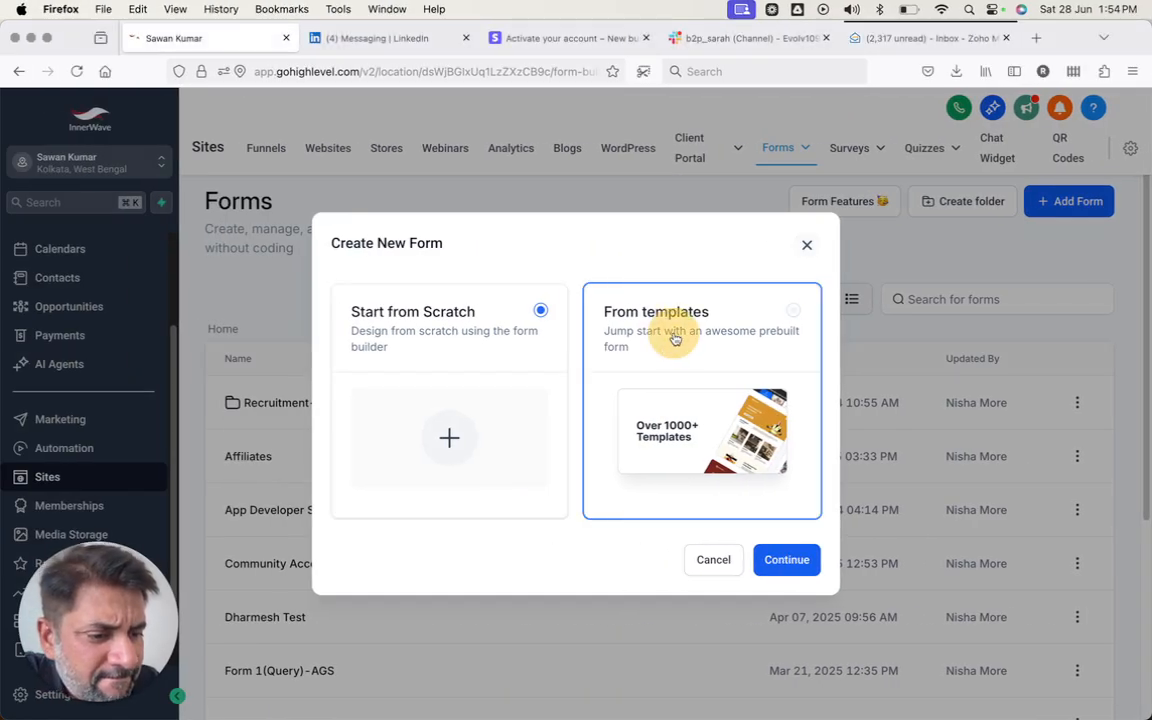
pyautogui.click(790, 564)
pyautogui.hotkey('ctrl', 'Right')
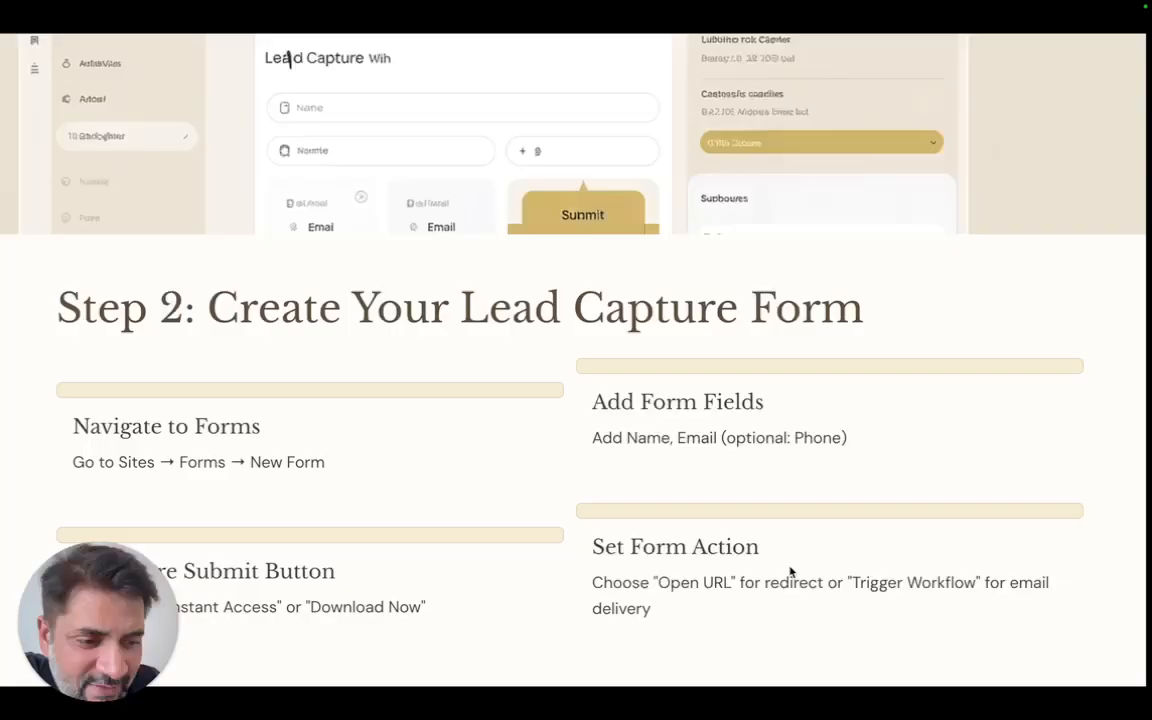
pyautogui.hotkey('ctrl', 'Left')
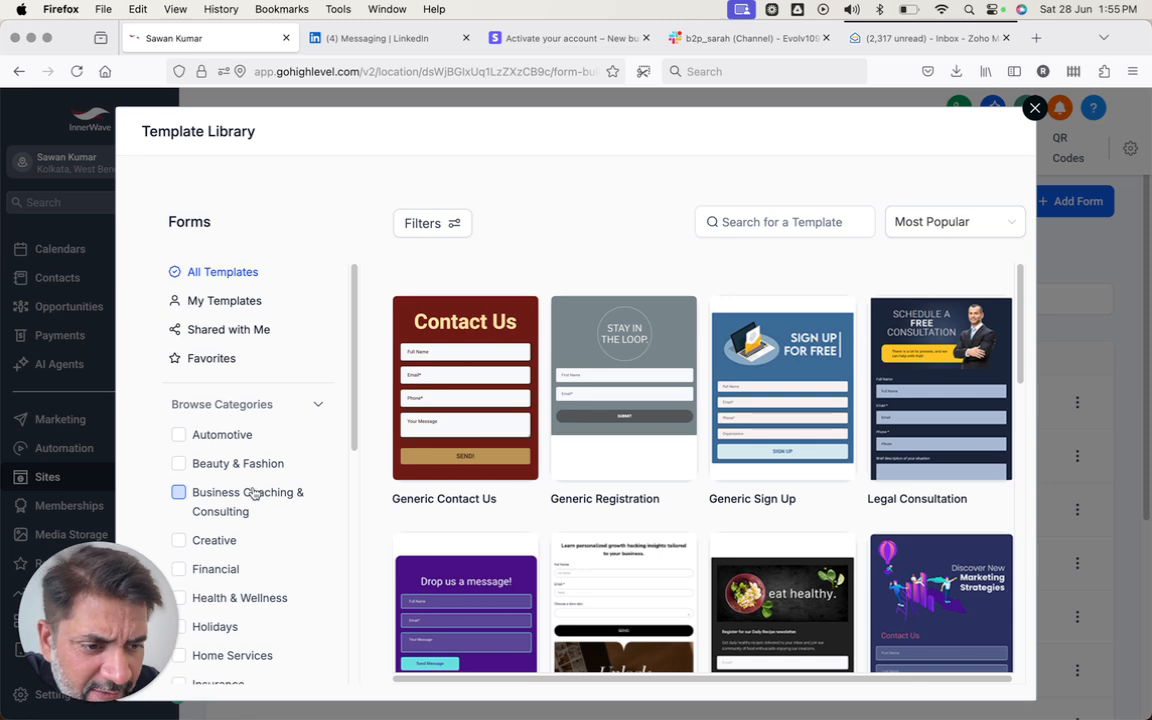
# - Preview the Generic Registration template (First Name, Email, Submit), then close the library
pyautogui.click(609, 419)
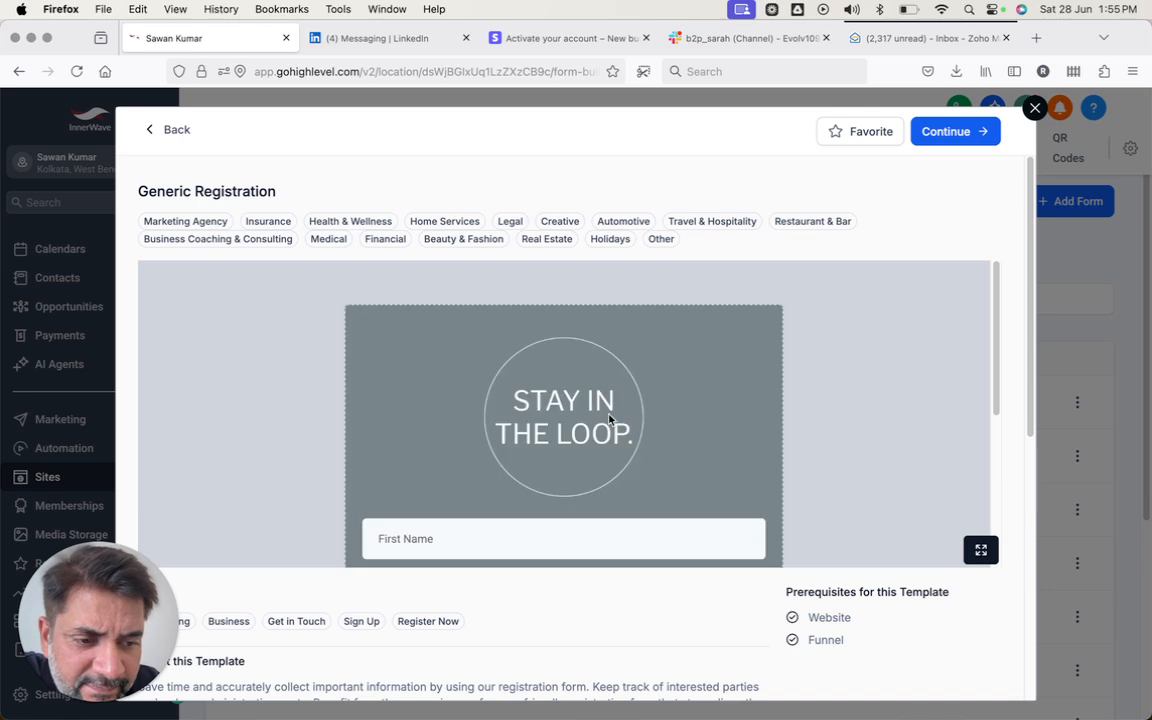
pyautogui.scroll(-2, 609, 418)
pyautogui.scroll(-2, 599, 373)
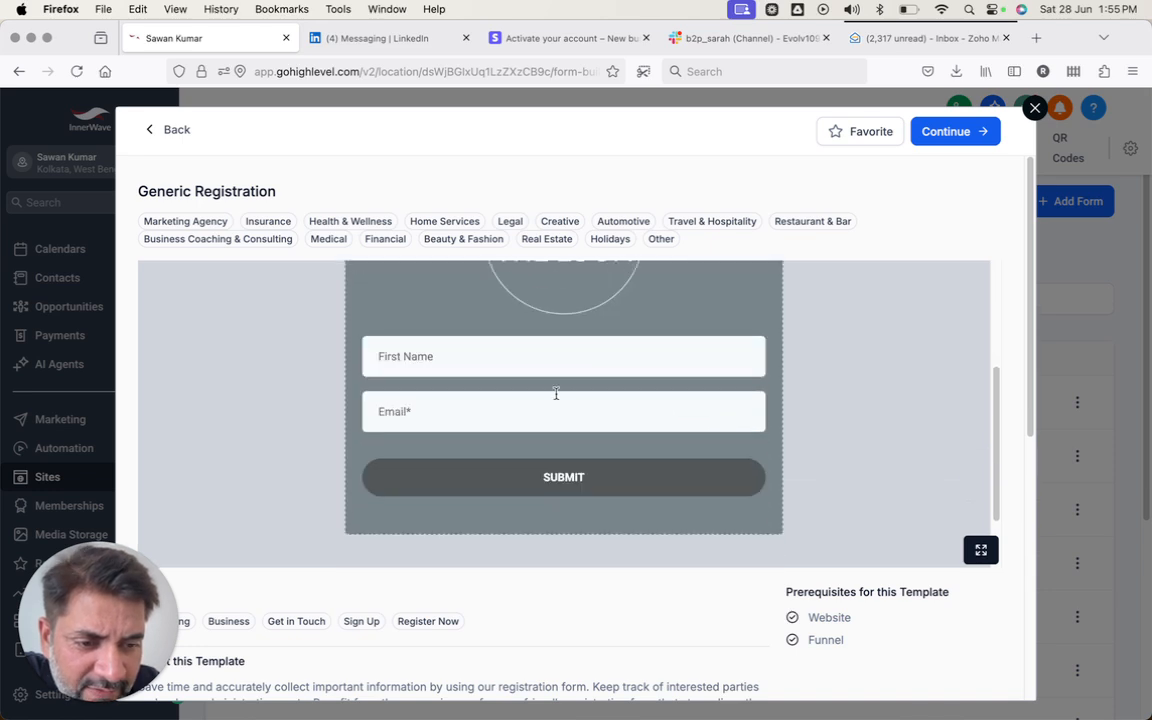
pyautogui.scroll(-1, 553, 424)
pyautogui.scroll(3, 550, 445)
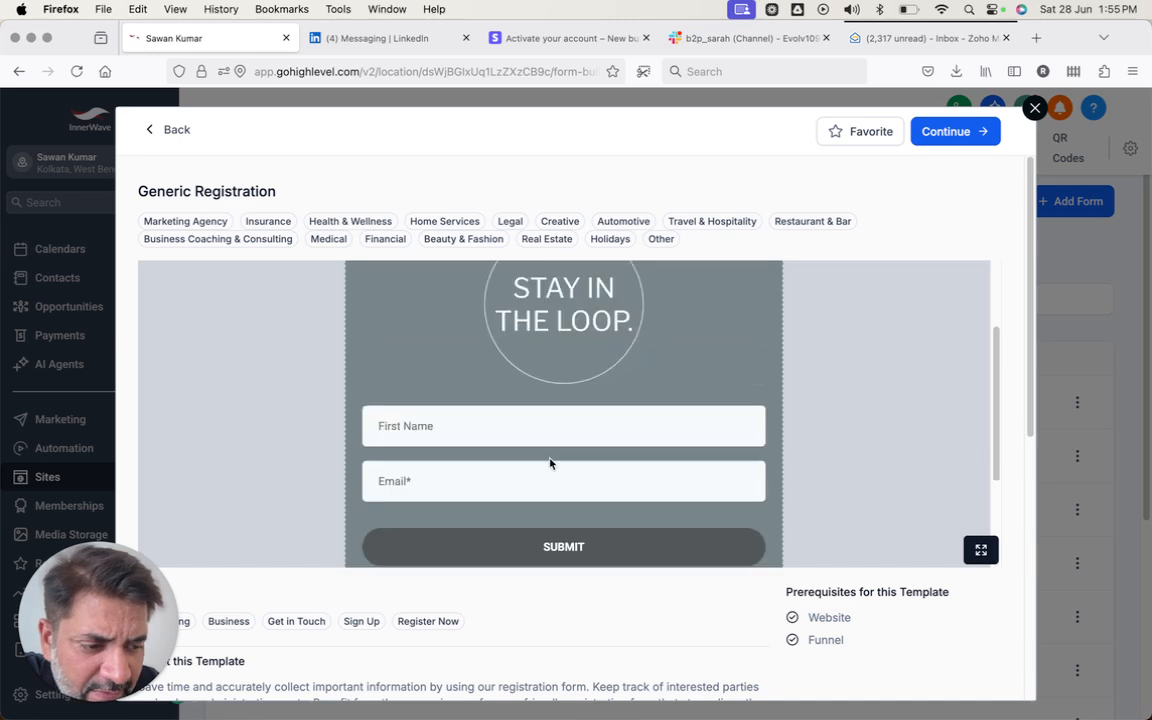
pyautogui.click(550, 446)
pyautogui.scroll(-3, 550, 446)
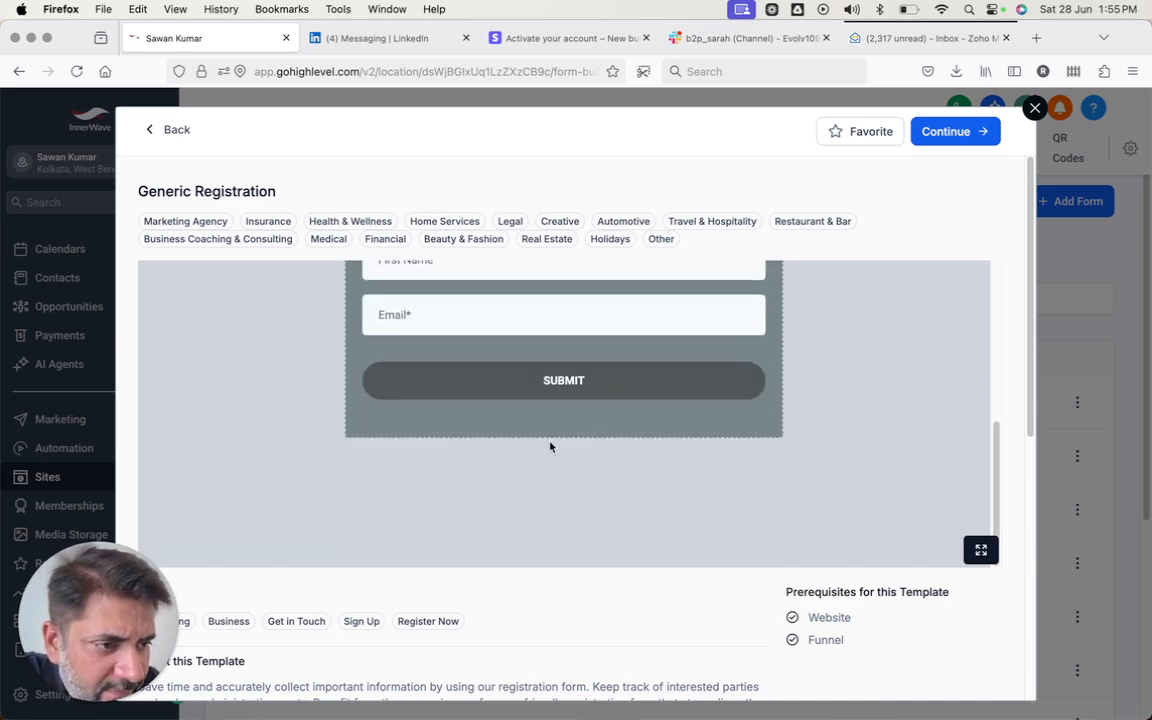
pyautogui.scroll(-4, 786, 287)
pyautogui.scroll(-2, 725, 442)
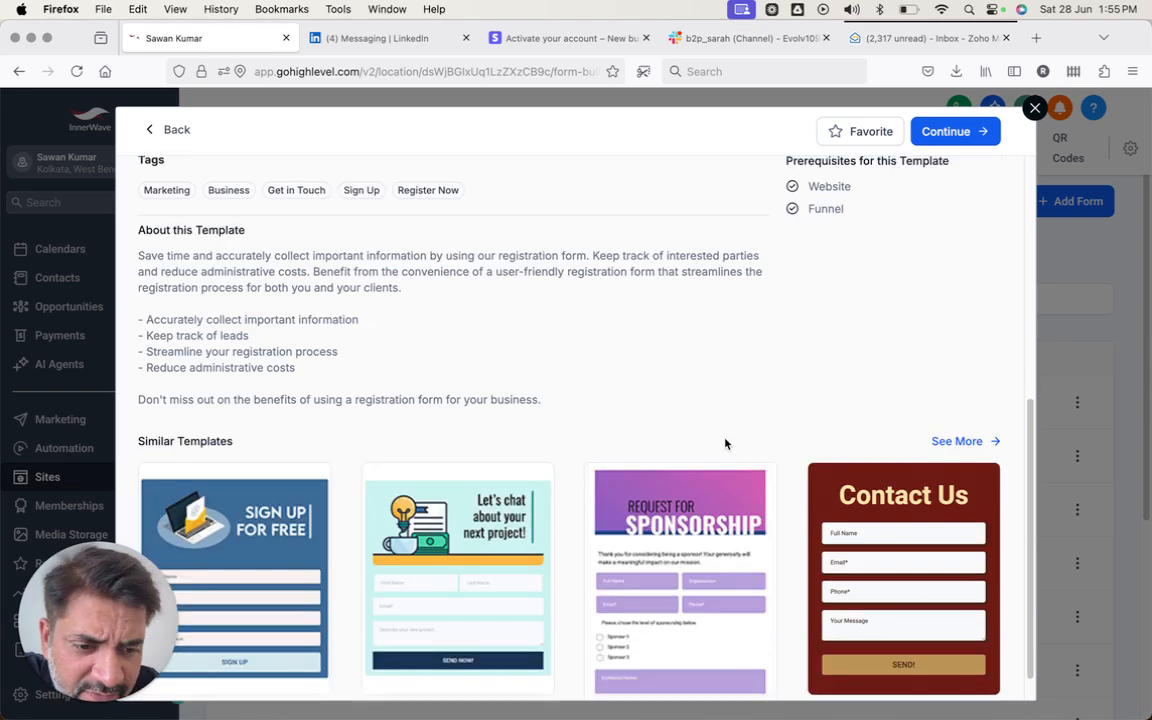
pyautogui.scroll(5, 726, 444)
pyautogui.scroll(3, 726, 444)
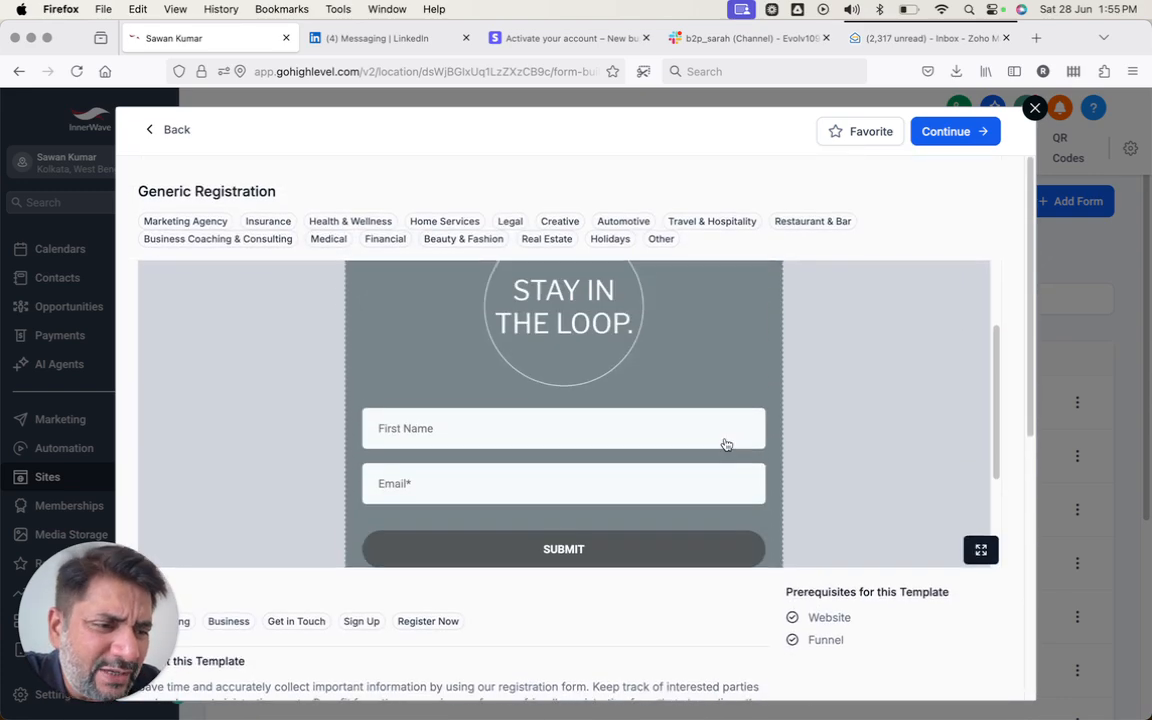
pyautogui.click(1035, 108)
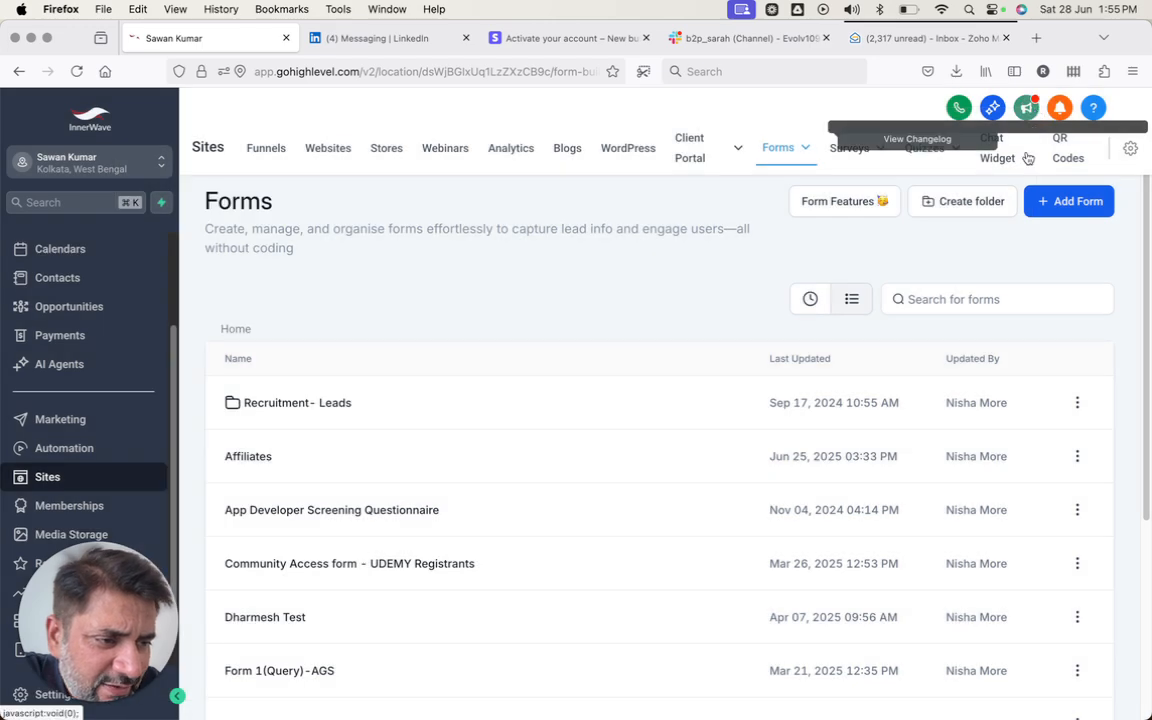
# - Create a new blank form from scratch, producing Form 18
pyautogui.click(1072, 204)
pyautogui.click(483, 413)
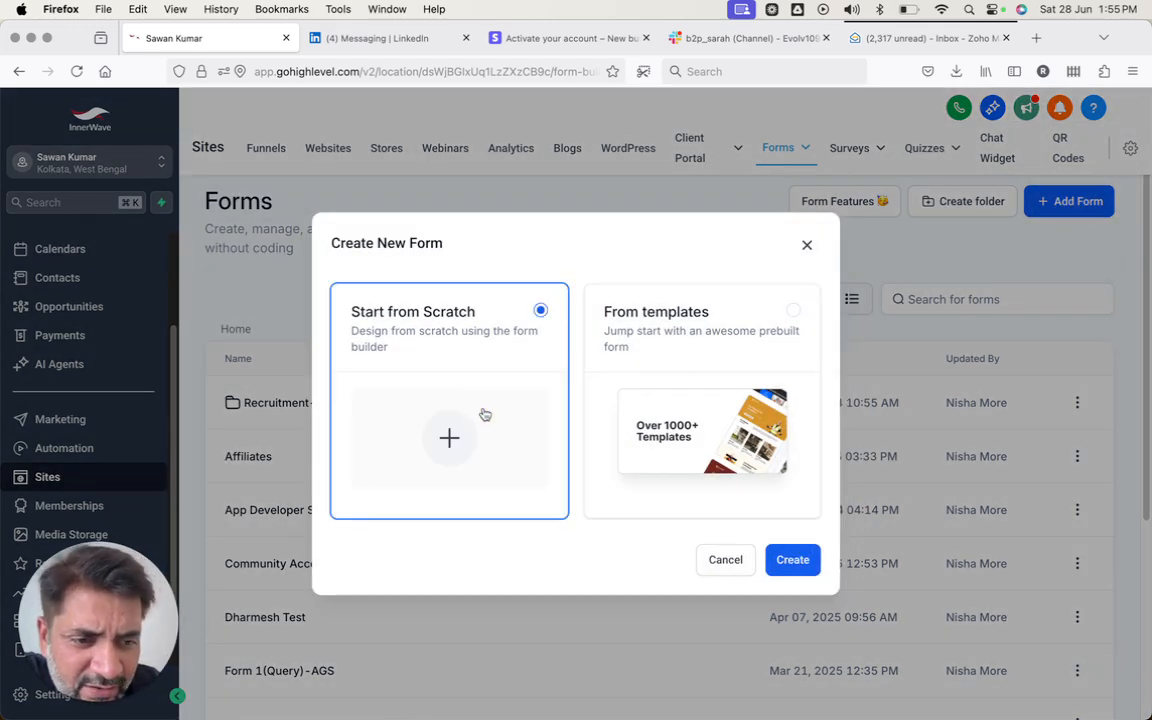
pyautogui.click(772, 561)
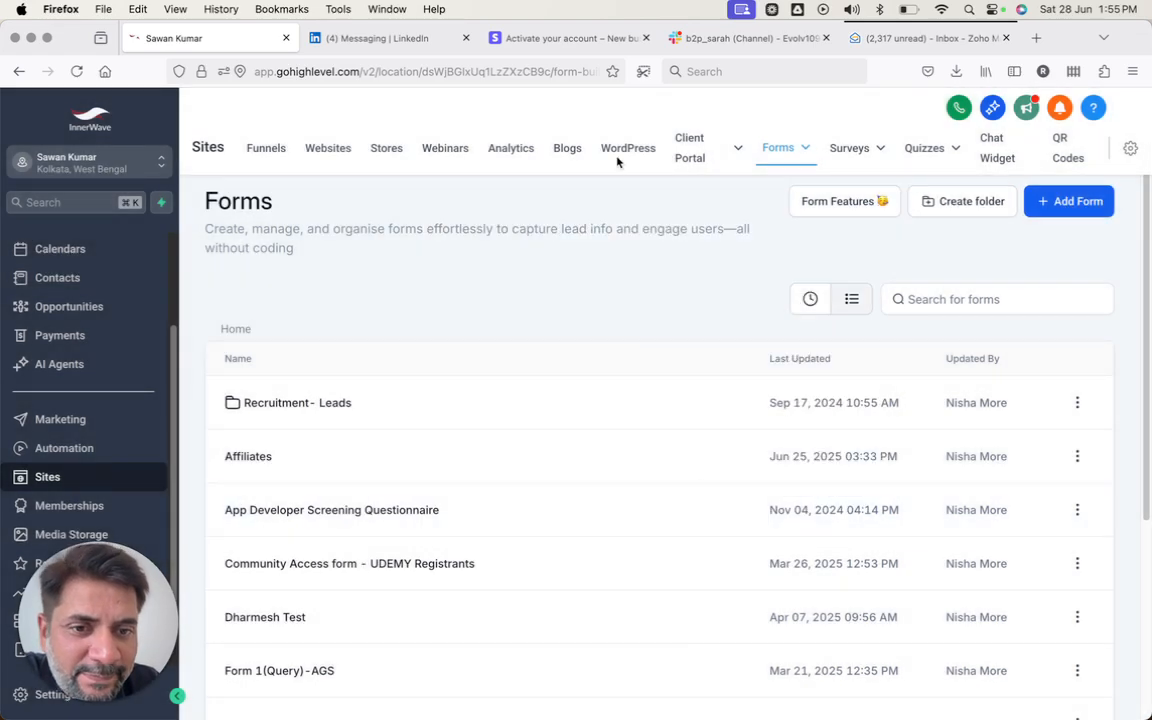
pyautogui.click(747, 38)
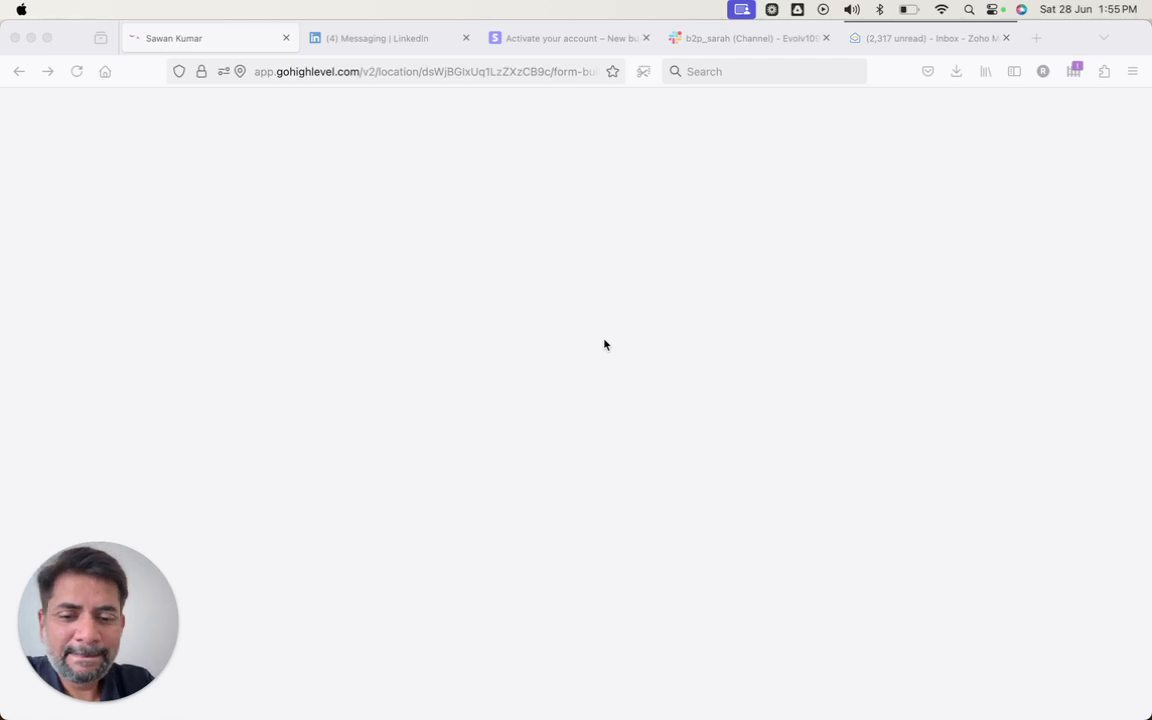
pyautogui.click(782, 133)
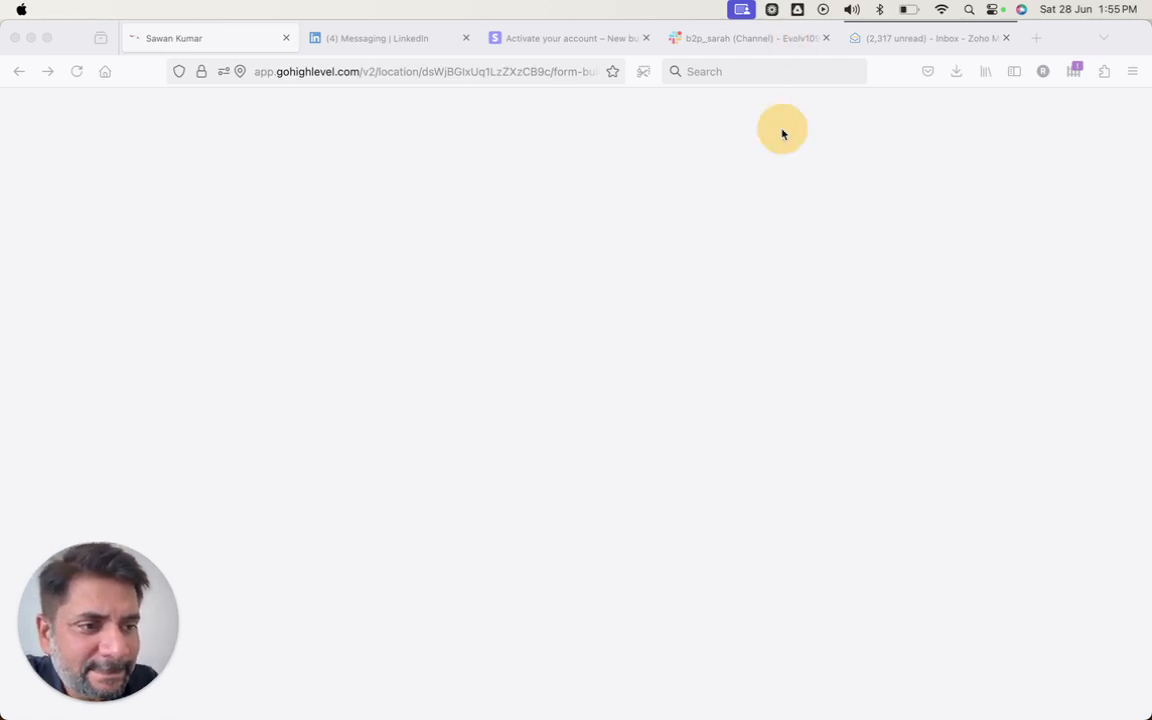
pyautogui.click(706, 428)
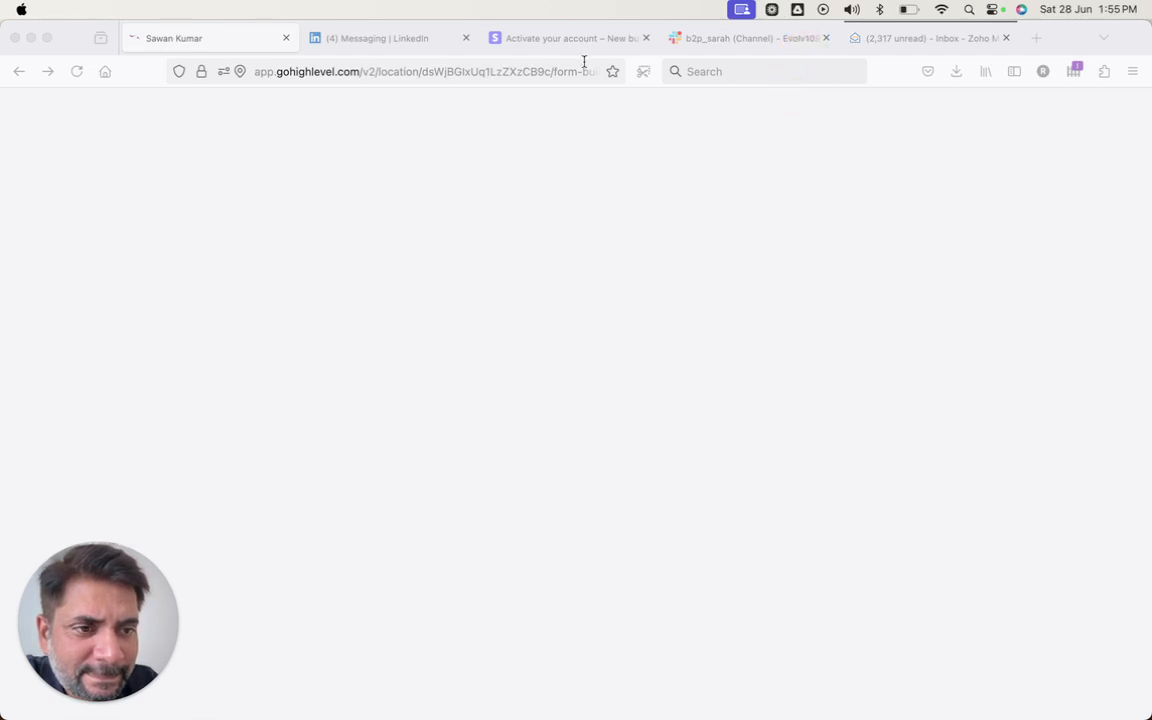
# - Reload the stalled form builder page so Form 18 loads
pyautogui.click(527, 69)
pyautogui.click(527, 69)
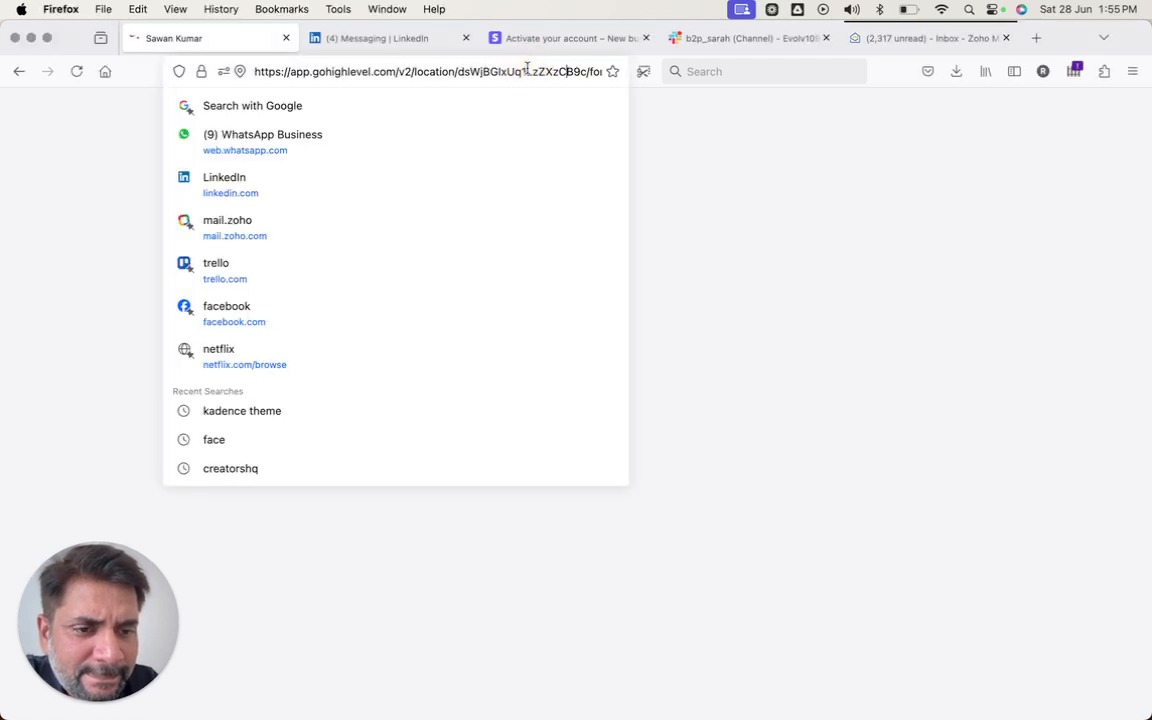
pyautogui.press('Return')
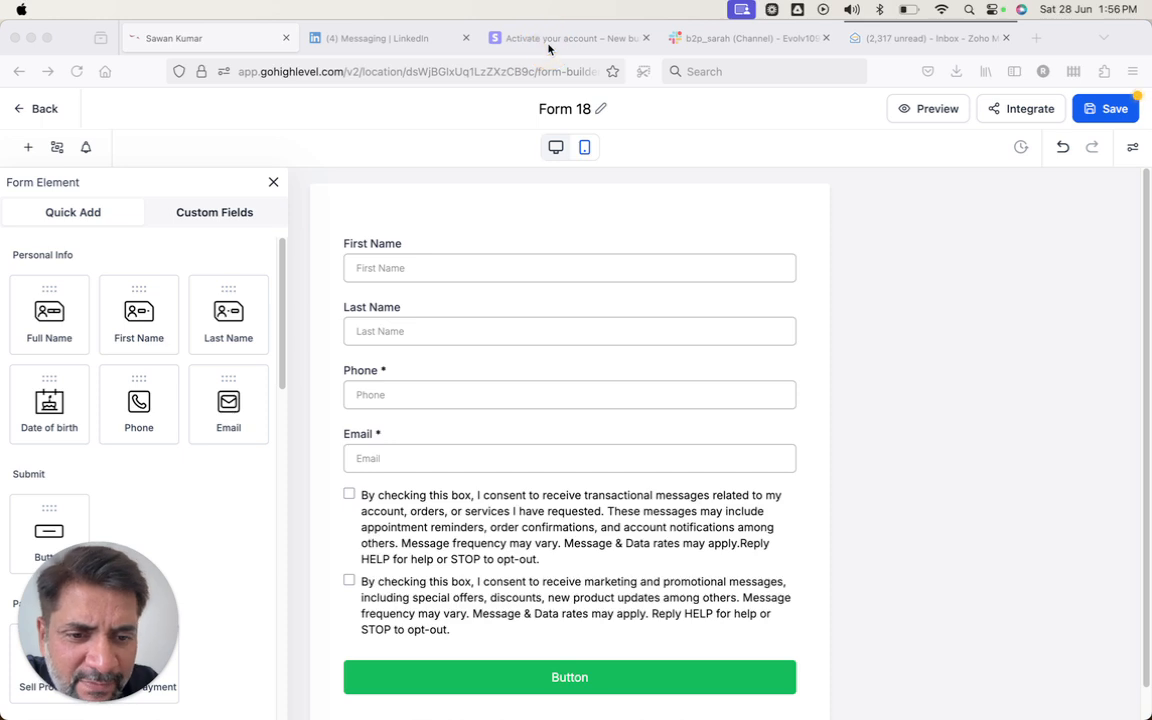
# - Delete the Last Name and First Name fields from Form 18
pyautogui.click(450, 227)
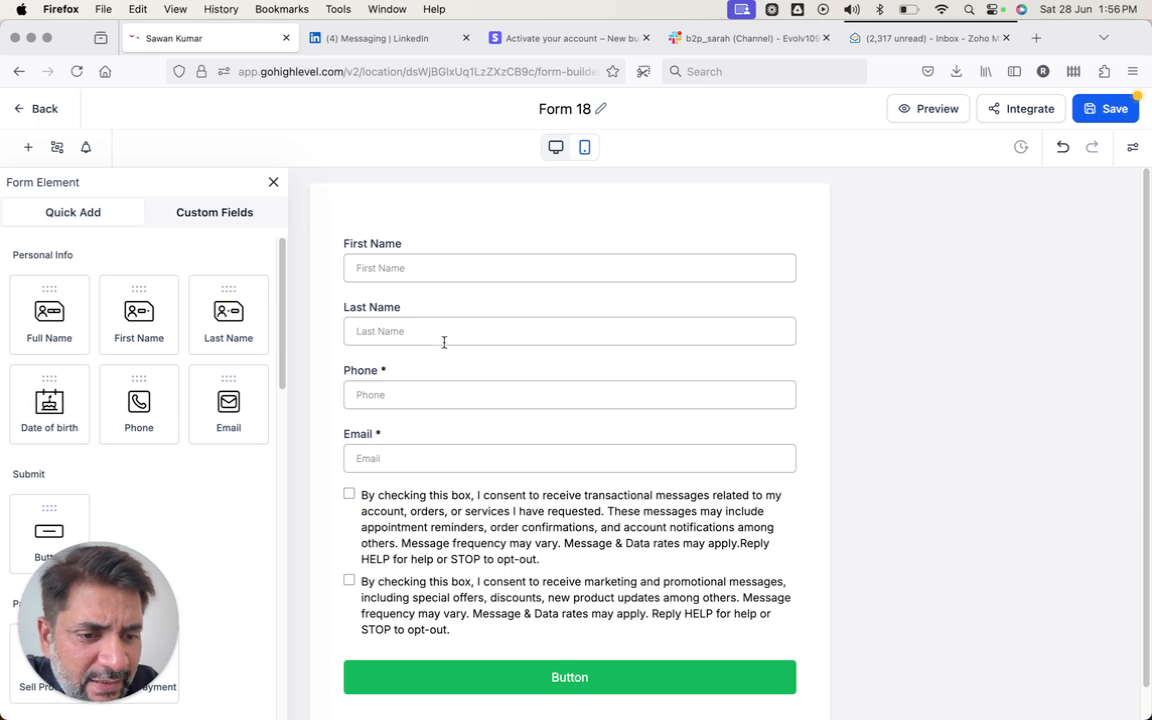
pyautogui.click(419, 394)
pyautogui.click(393, 470)
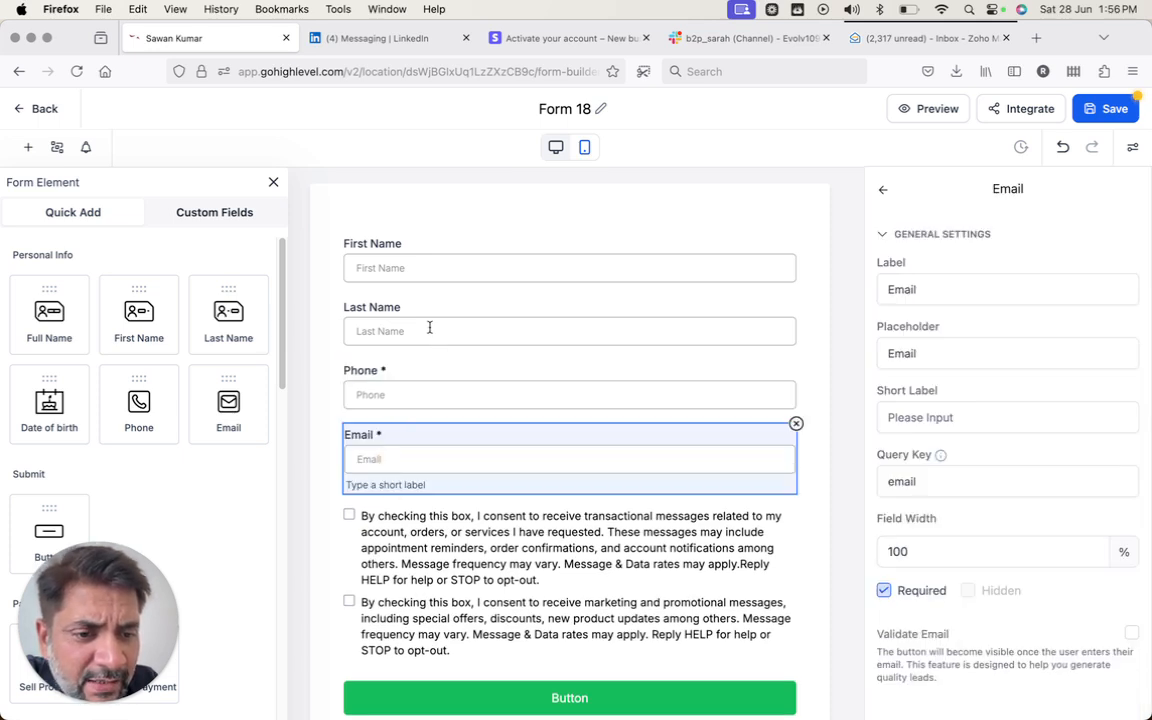
pyautogui.click(445, 289)
pyautogui.click(437, 316)
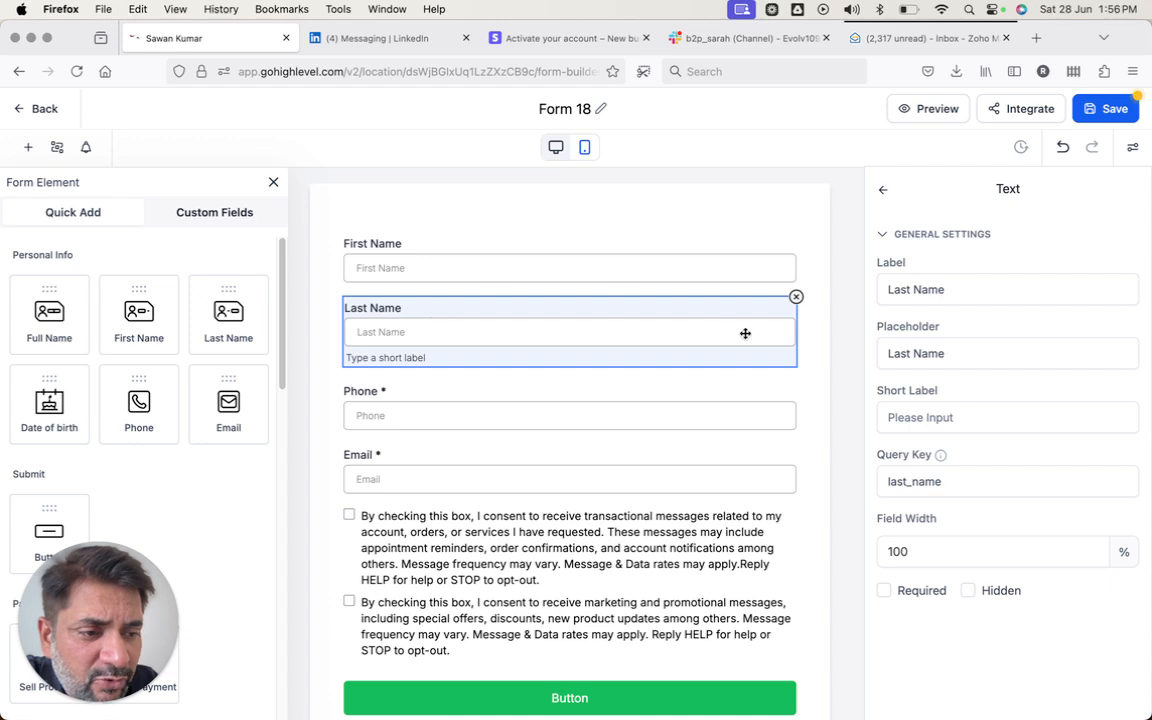
pyautogui.click(796, 297)
pyautogui.click(776, 262)
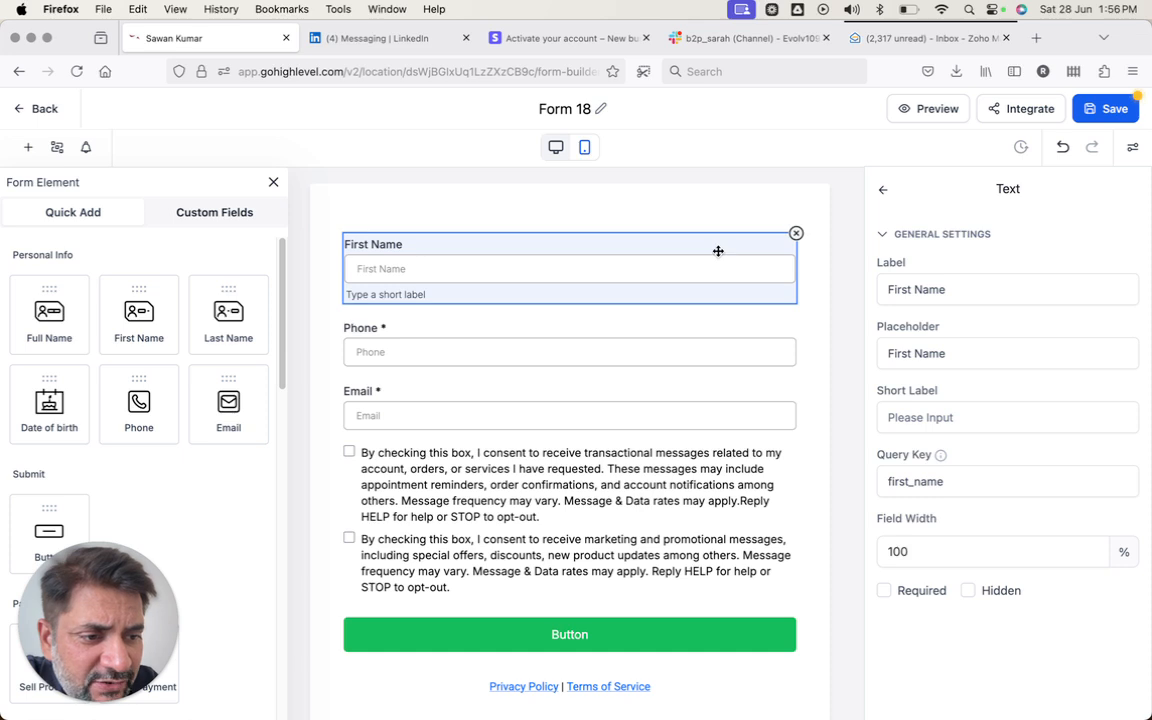
pyautogui.click(720, 217)
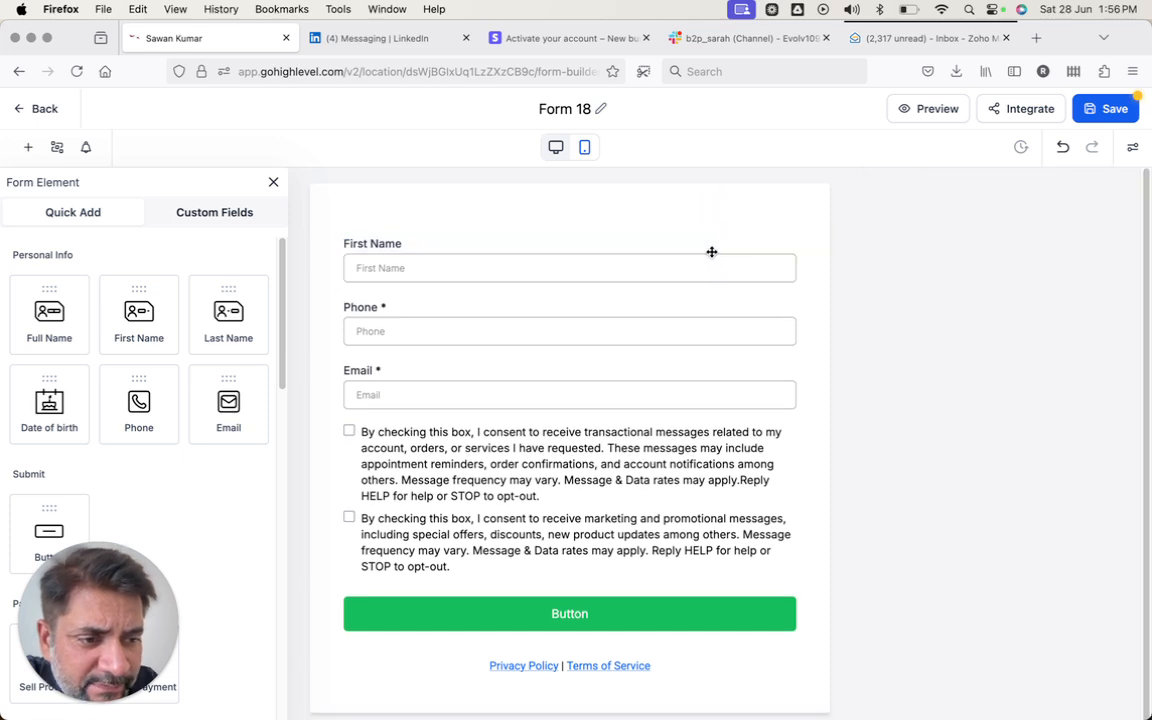
pyautogui.click(712, 250)
pyautogui.click(681, 264)
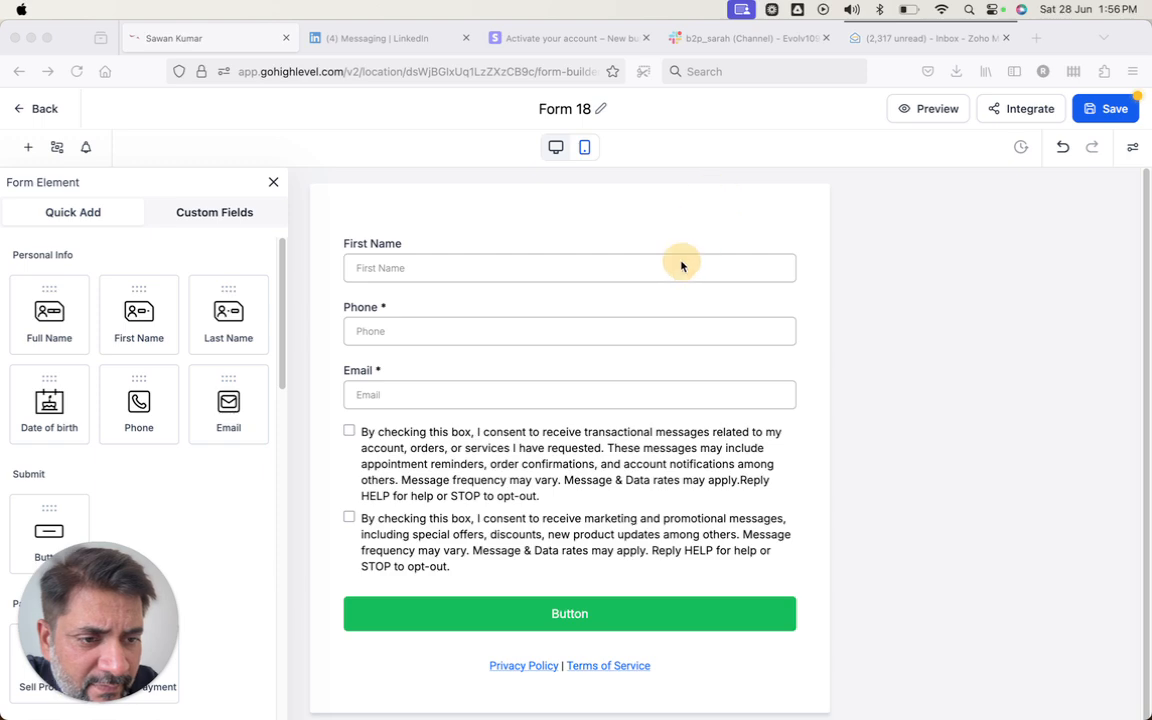
pyautogui.click(670, 273)
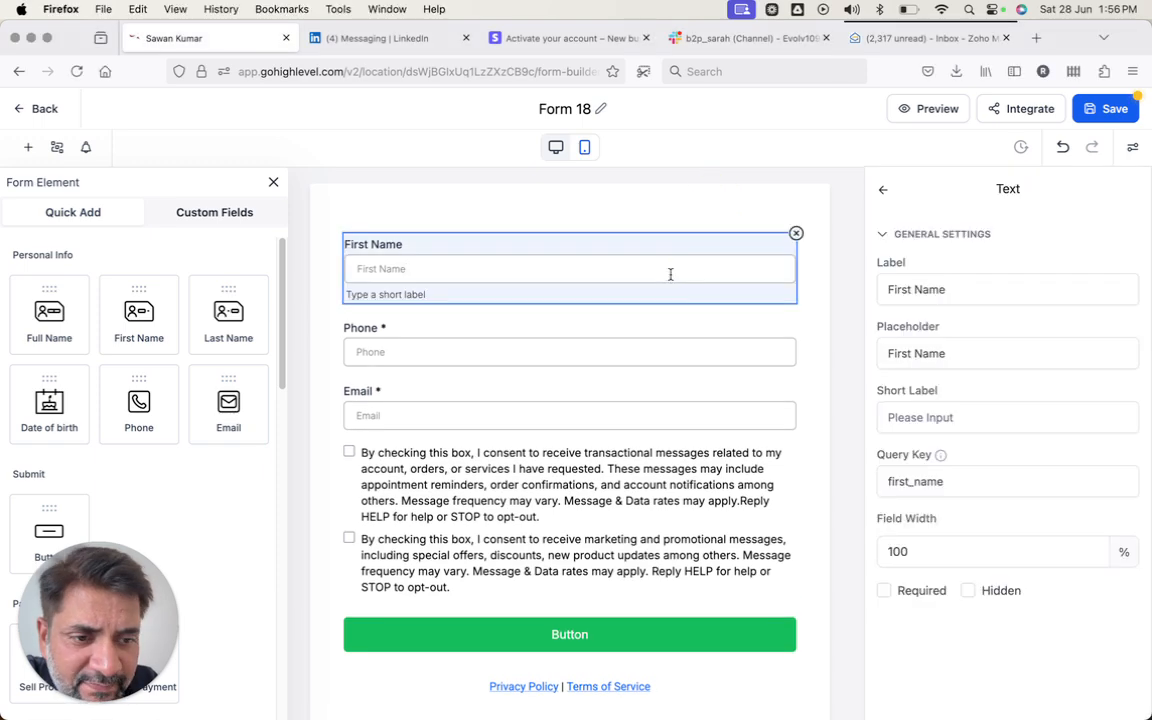
pyautogui.click(795, 232)
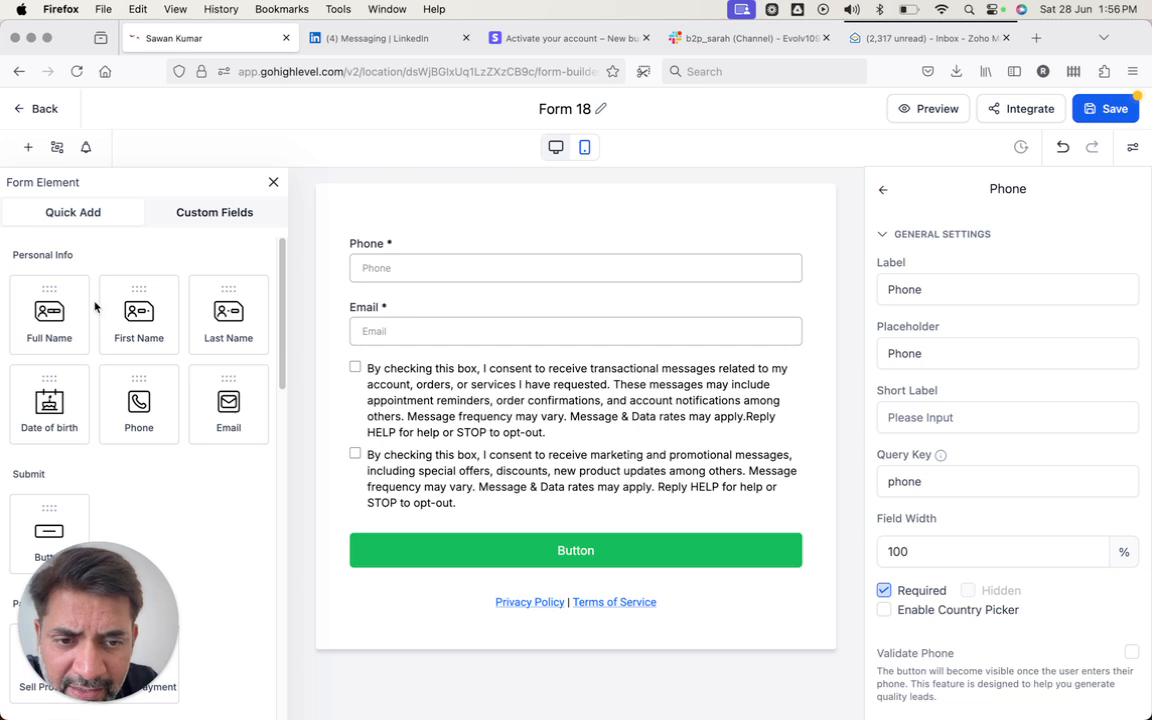
# - Add a Full Name field at the top, make Phone optional, and move Email above Phone
pyautogui.click(60, 310)
pyautogui.moveTo(80, 309); pyautogui.dragTo(372, 251)
pyautogui.click(425, 327)
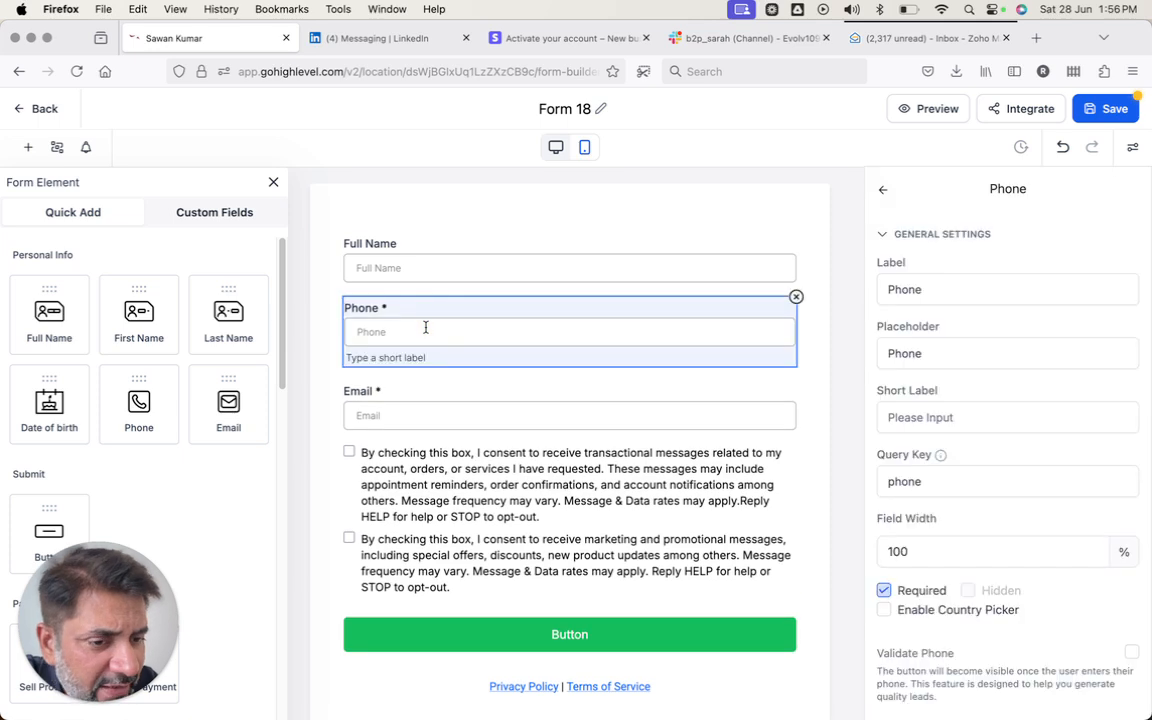
pyautogui.scroll(-2, 897, 437)
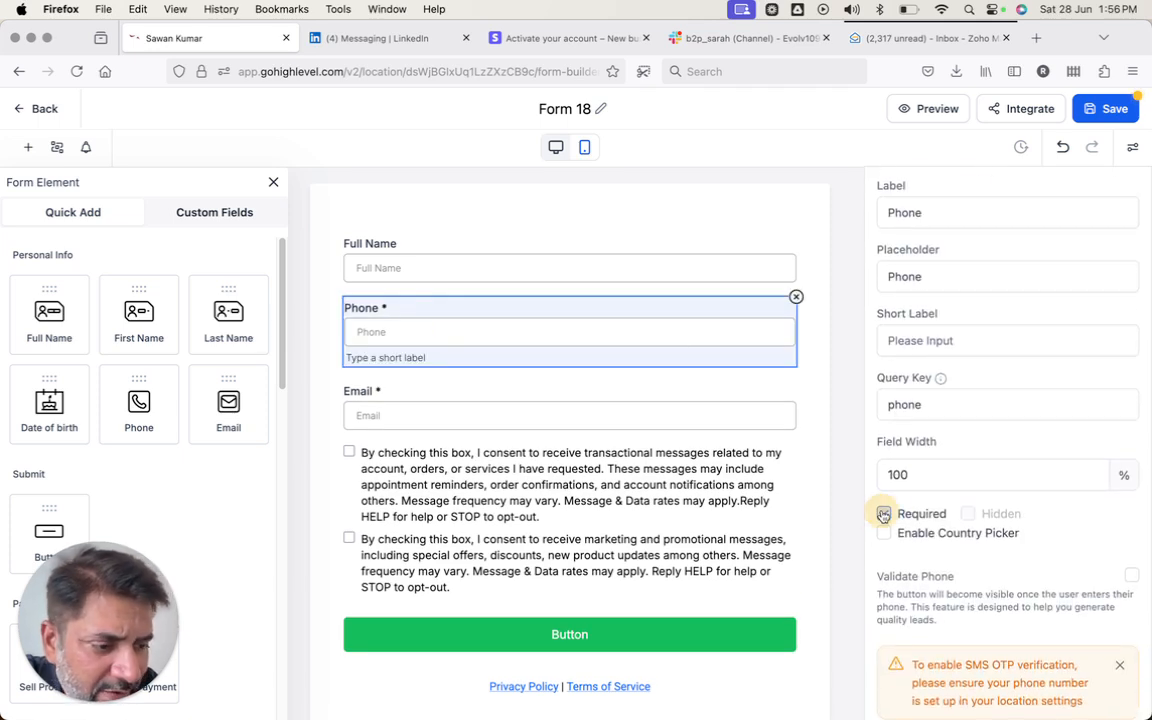
pyautogui.click(884, 513)
pyautogui.click(476, 420)
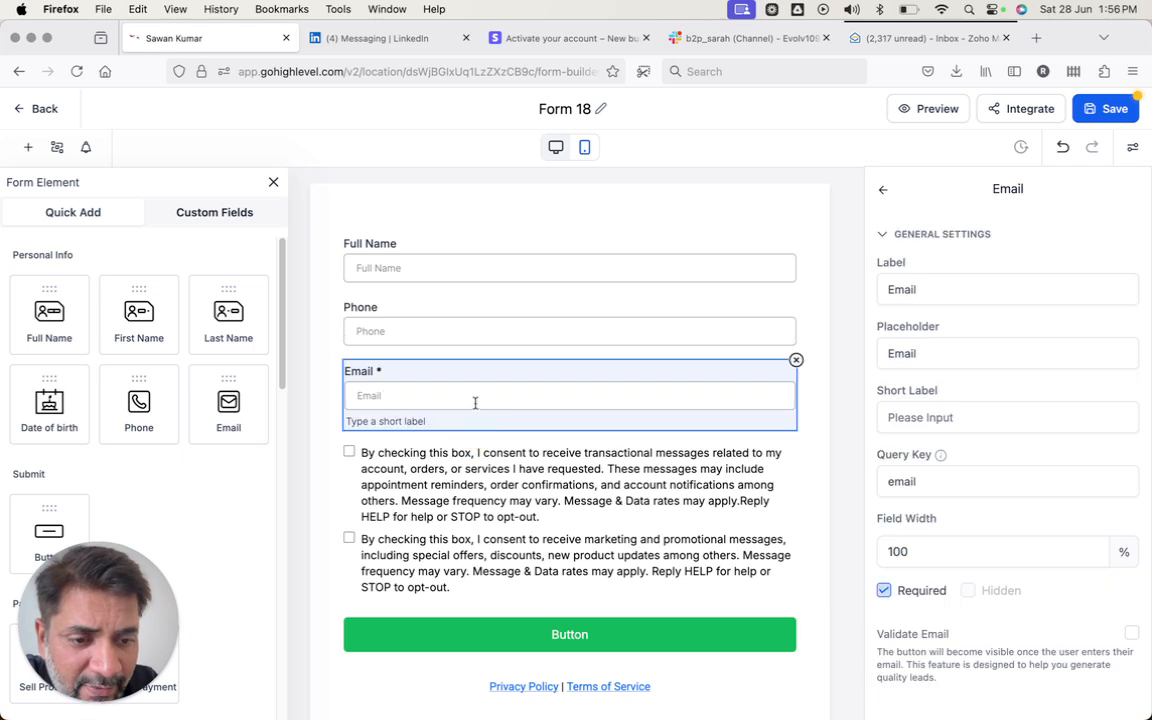
pyautogui.moveTo(487, 347); pyautogui.dragTo(483, 298)
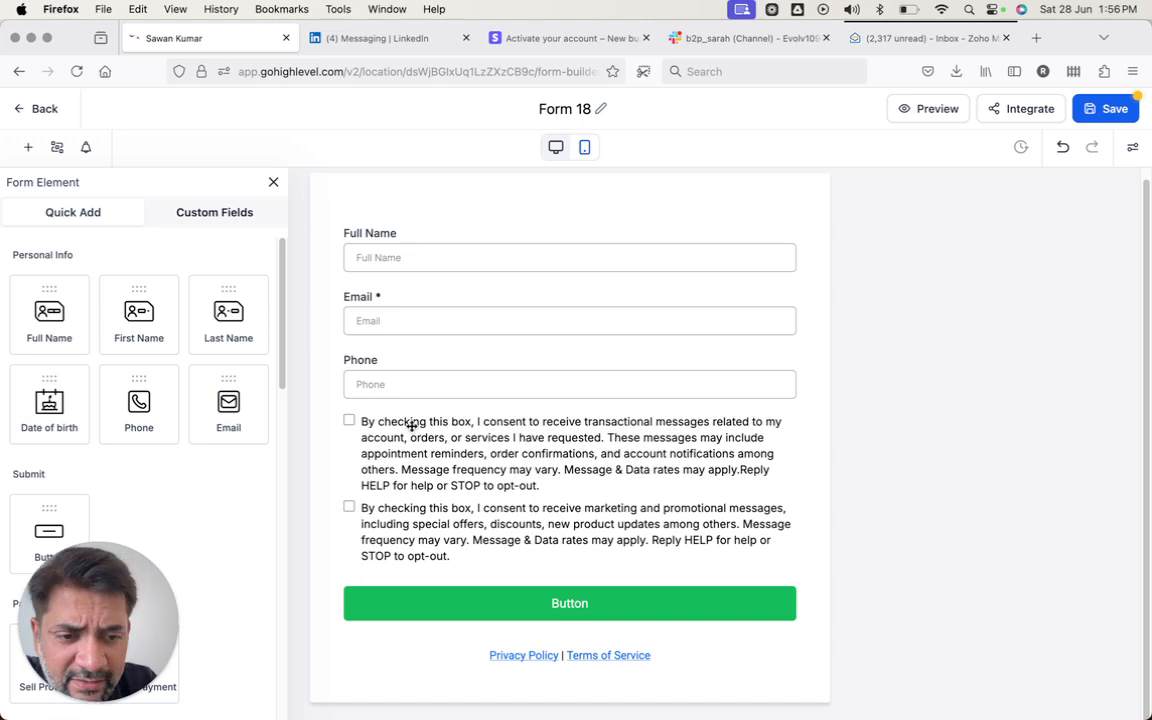
# - Select the consent checkboxes block to show its settings
pyautogui.click(446, 458)
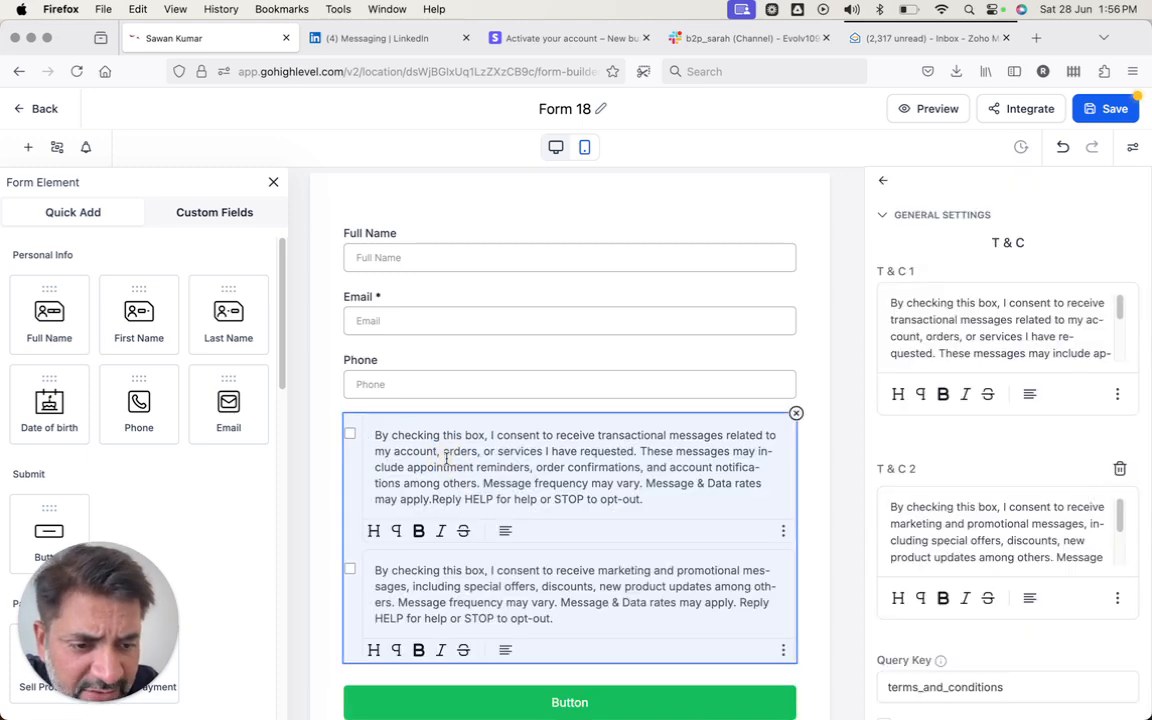
pyautogui.click(449, 400)
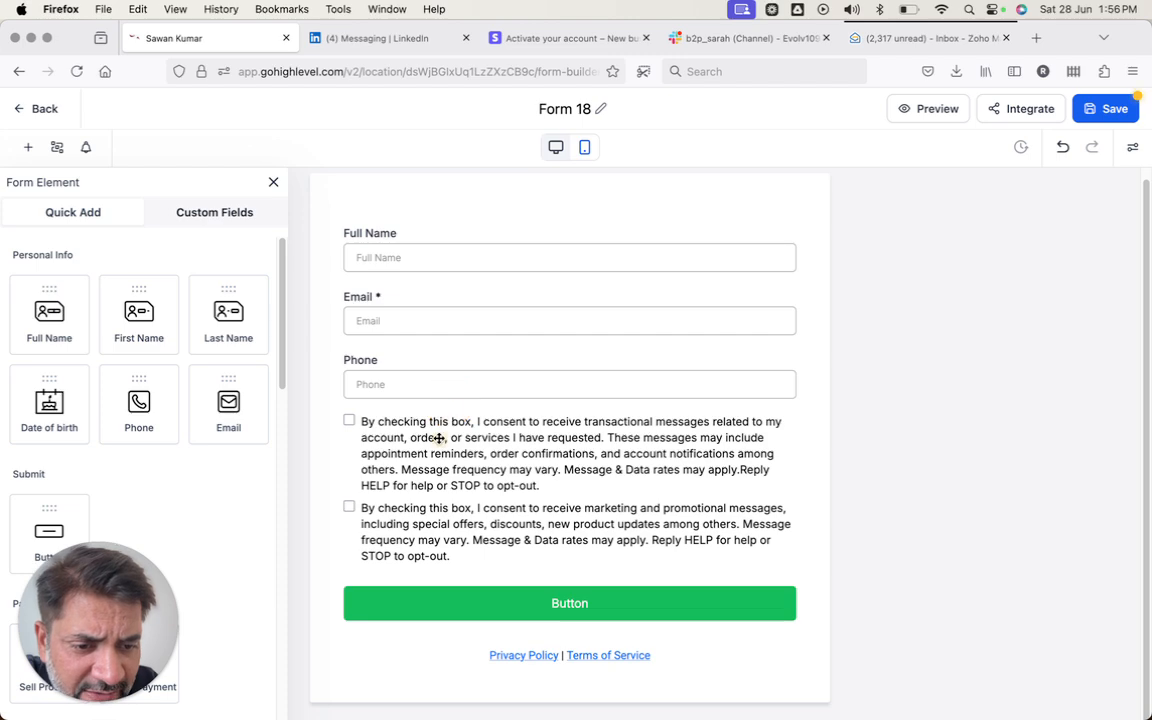
pyautogui.click(438, 438)
# - Open the settings of the green submit button at the bottom of Form 18
pyautogui.scroll(-2, 922, 453)
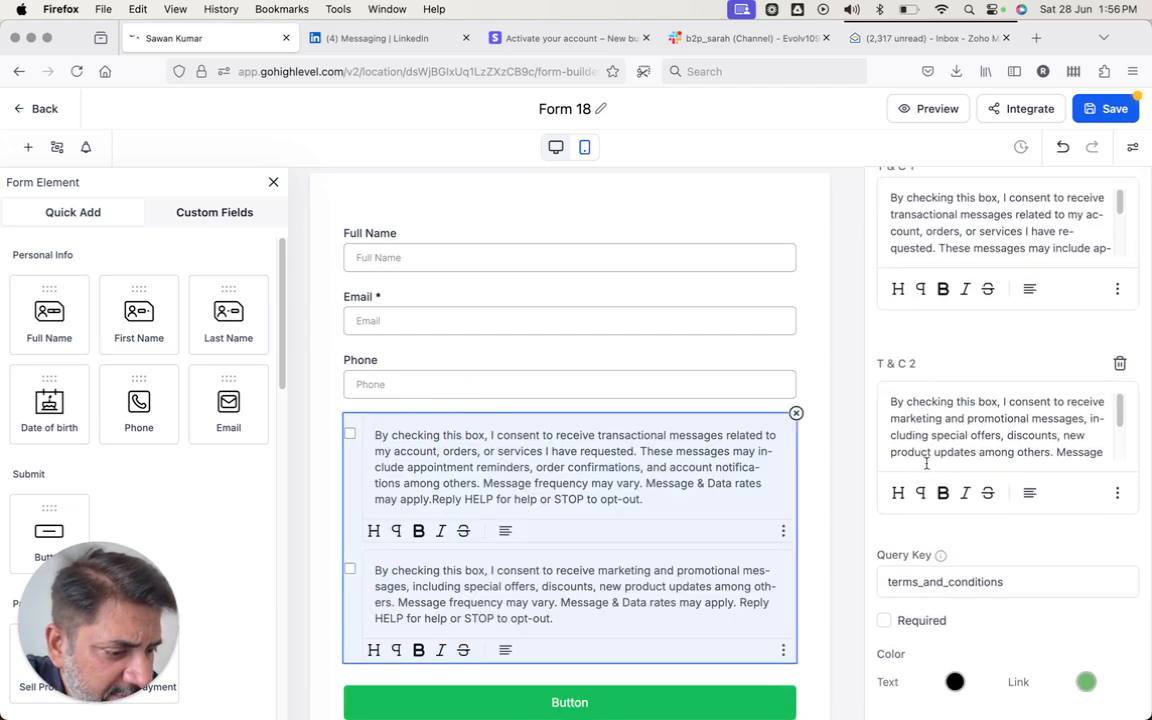
pyautogui.scroll(3, 905, 560)
pyautogui.scroll(-3, 904, 572)
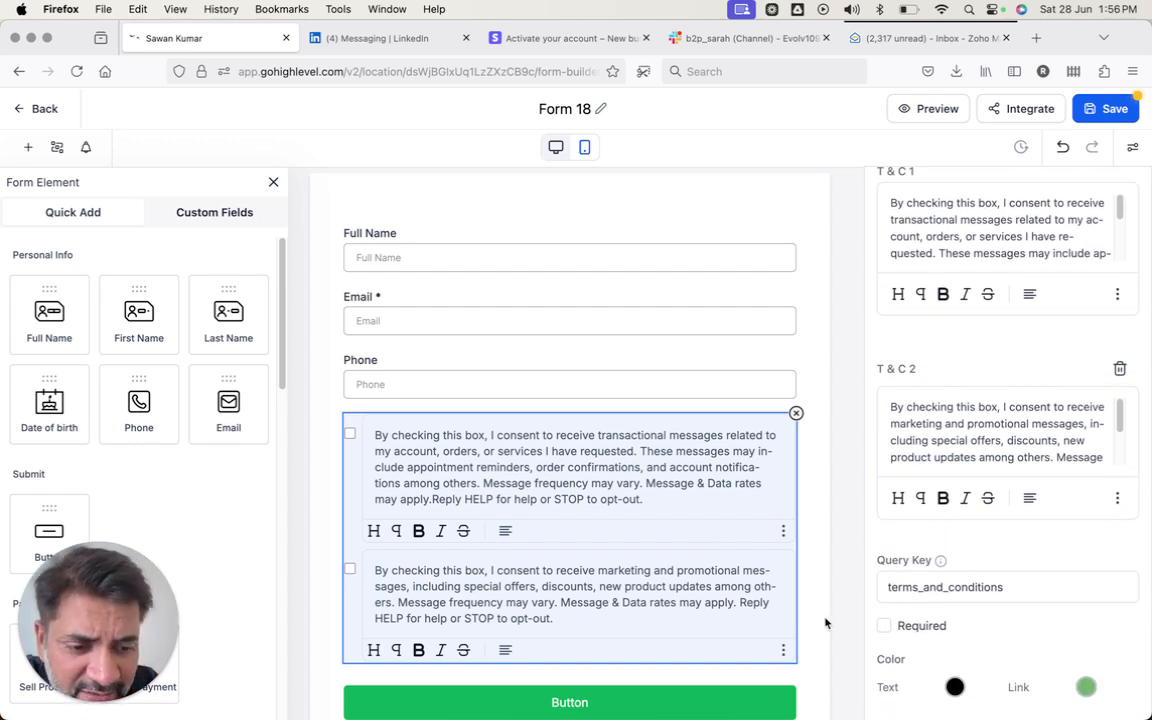
pyautogui.scroll(-2, 728, 556)
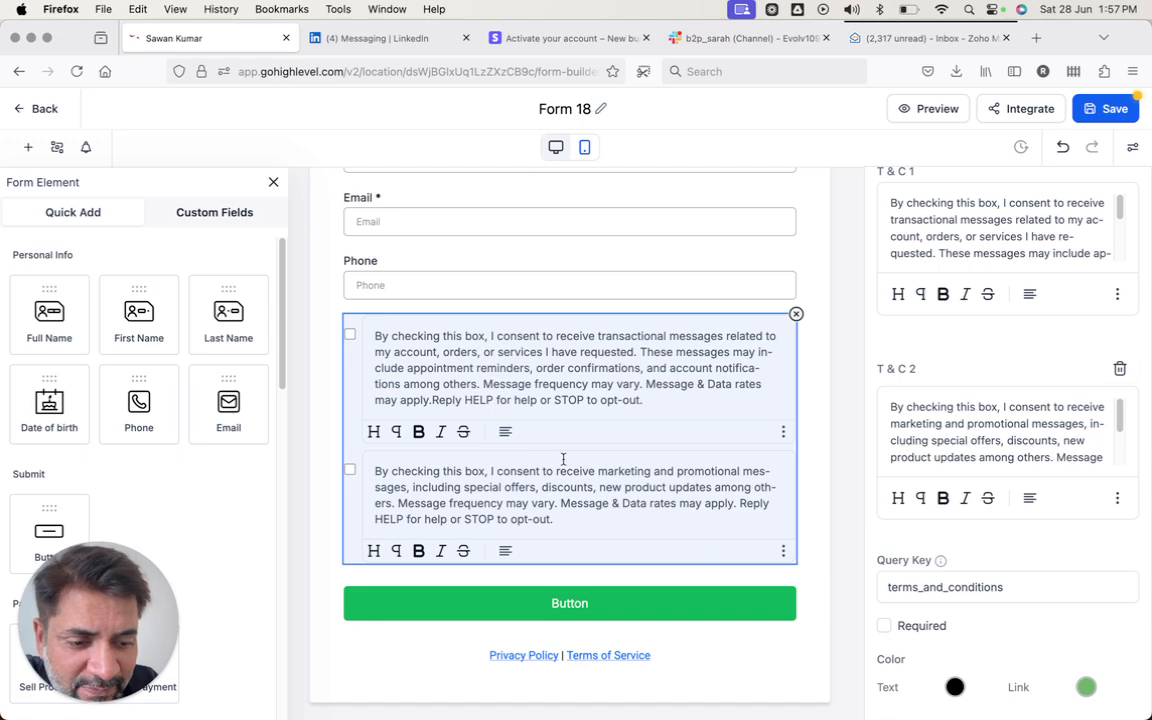
pyautogui.click(411, 599)
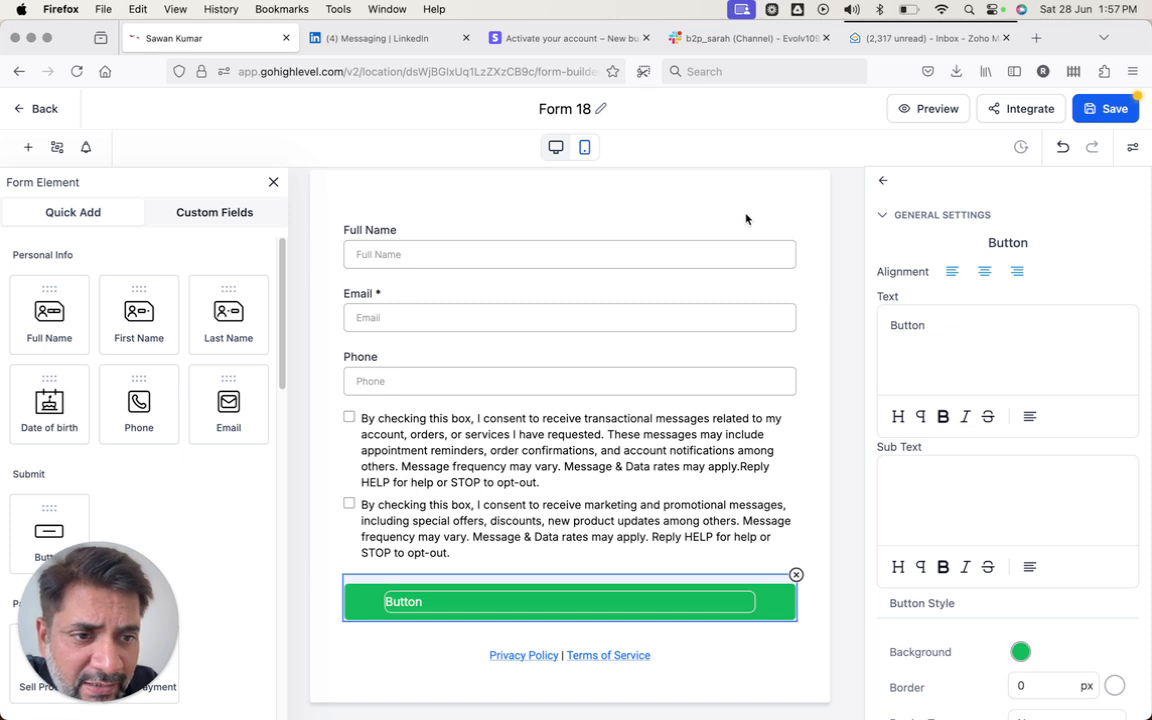
pyautogui.doubleClick(917, 328)
pyautogui.write('G')
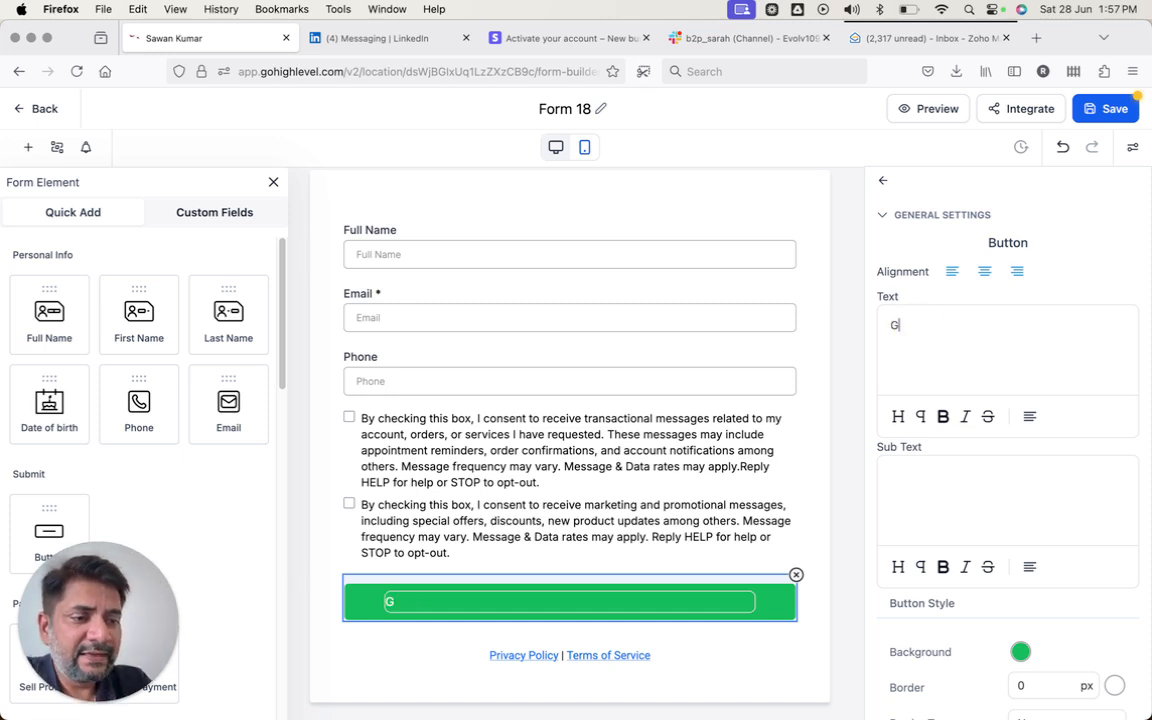
pyautogui.write('et Instan')
pyautogui.press('BackSpace')
pyautogui.press('BackSpace')
pyautogui.press('BackSpace')
pyautogui.press('BackSpace')
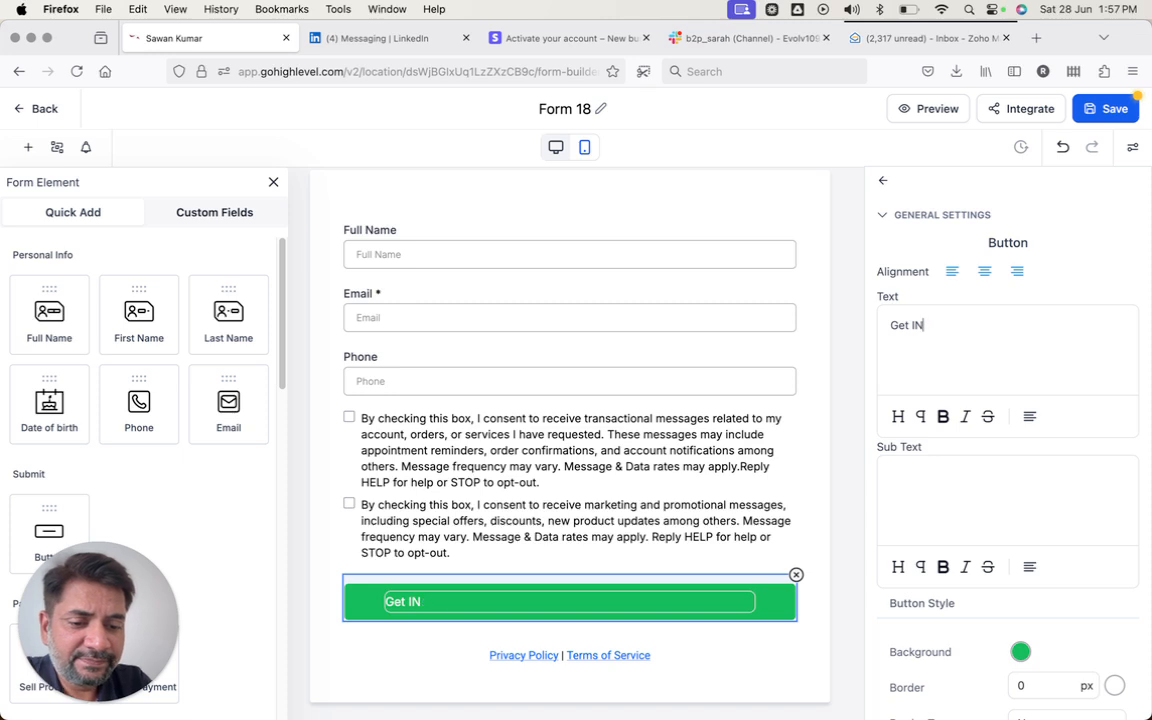
pyautogui.write('stant Access')
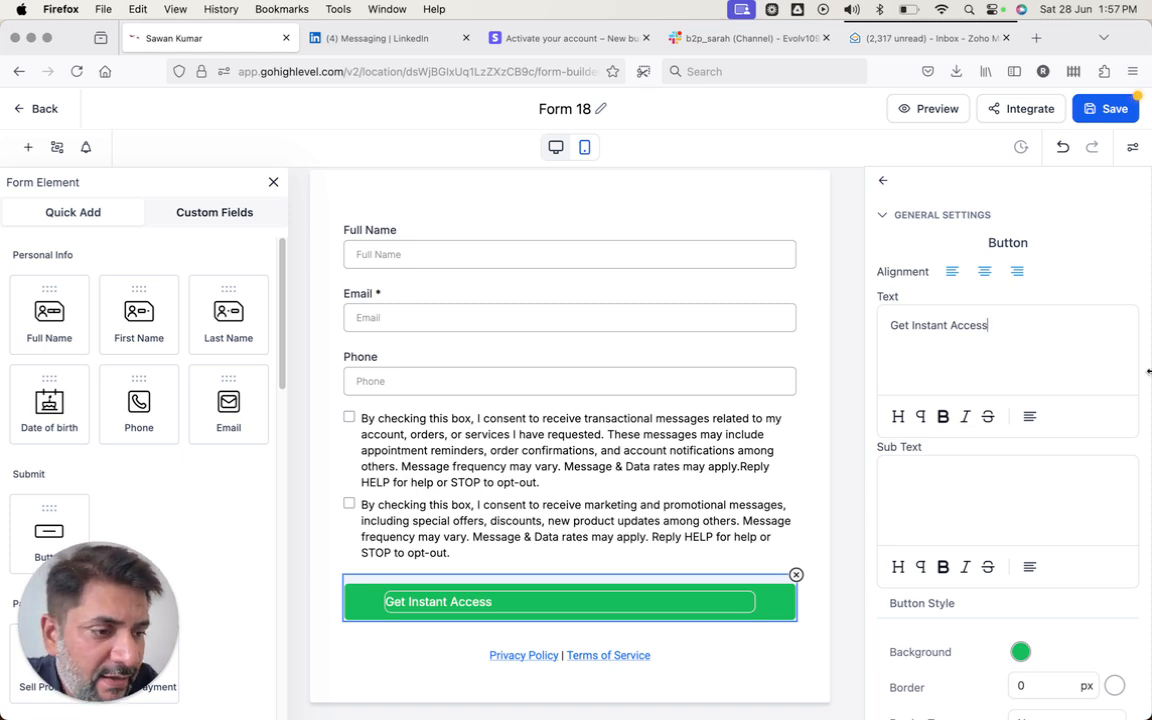
pyautogui.scroll(-10, 1010, 432)
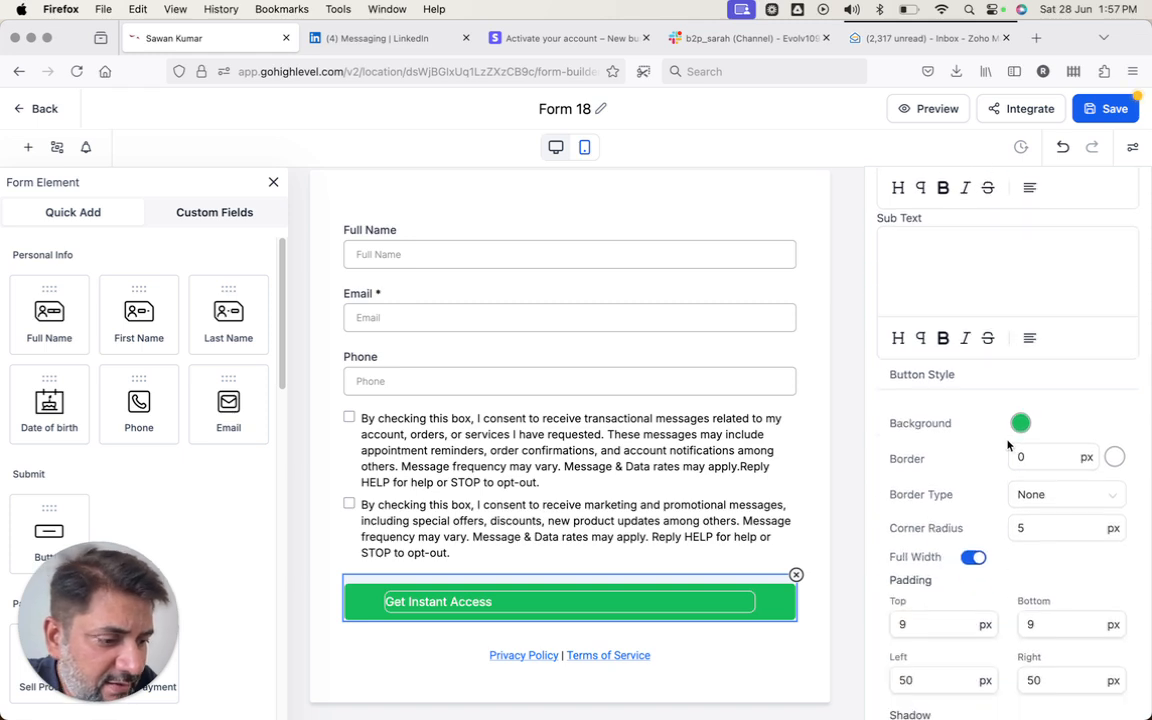
pyautogui.click(707, 604)
pyautogui.scroll(10, 949, 330)
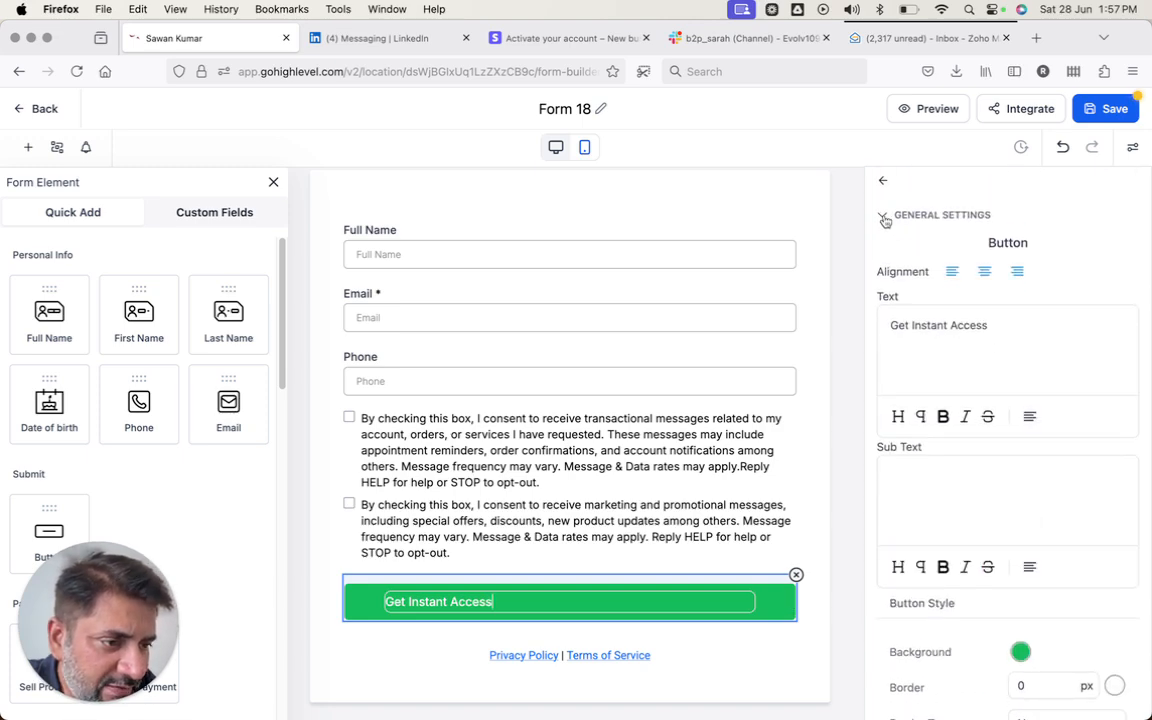
pyautogui.scroll(-2, 959, 466)
pyautogui.scroll(-12, 959, 466)
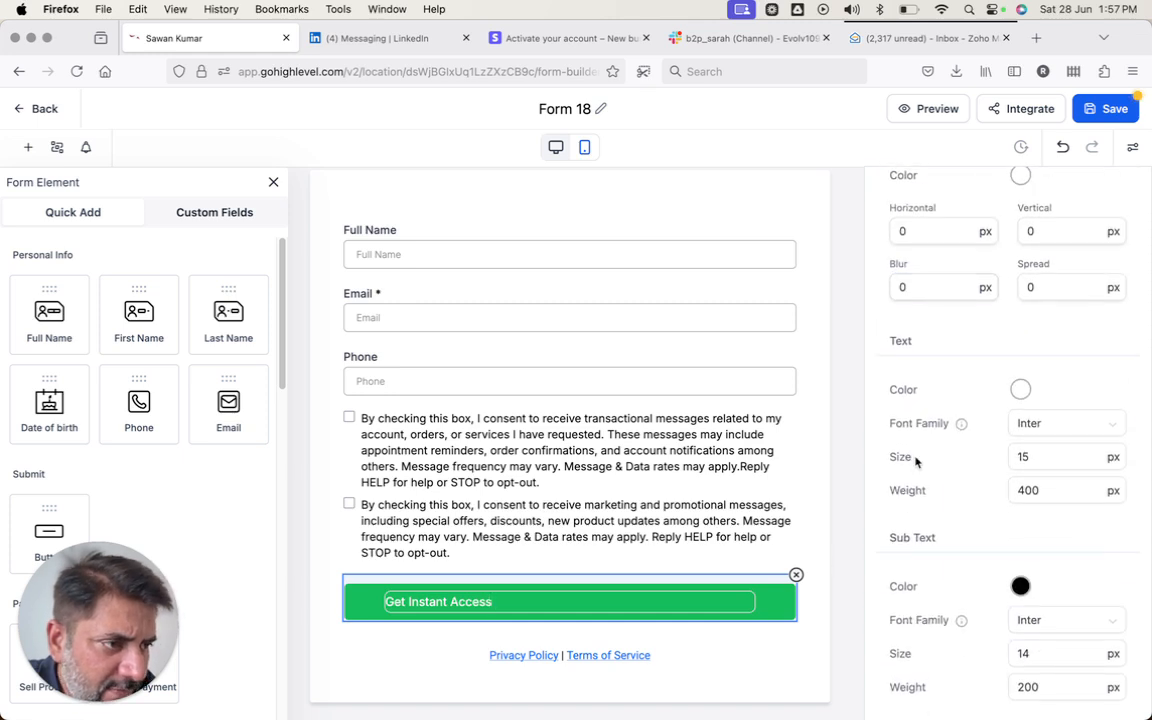
pyautogui.scroll(12, 918, 458)
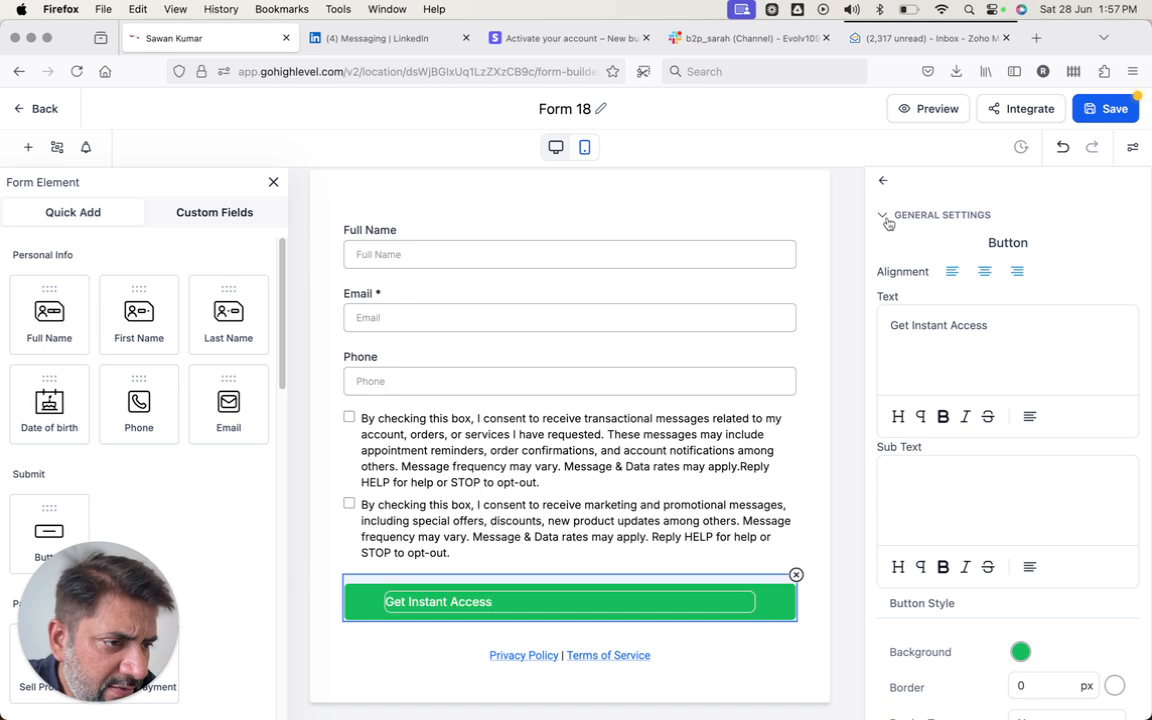
pyautogui.click(886, 216)
pyautogui.click(886, 216)
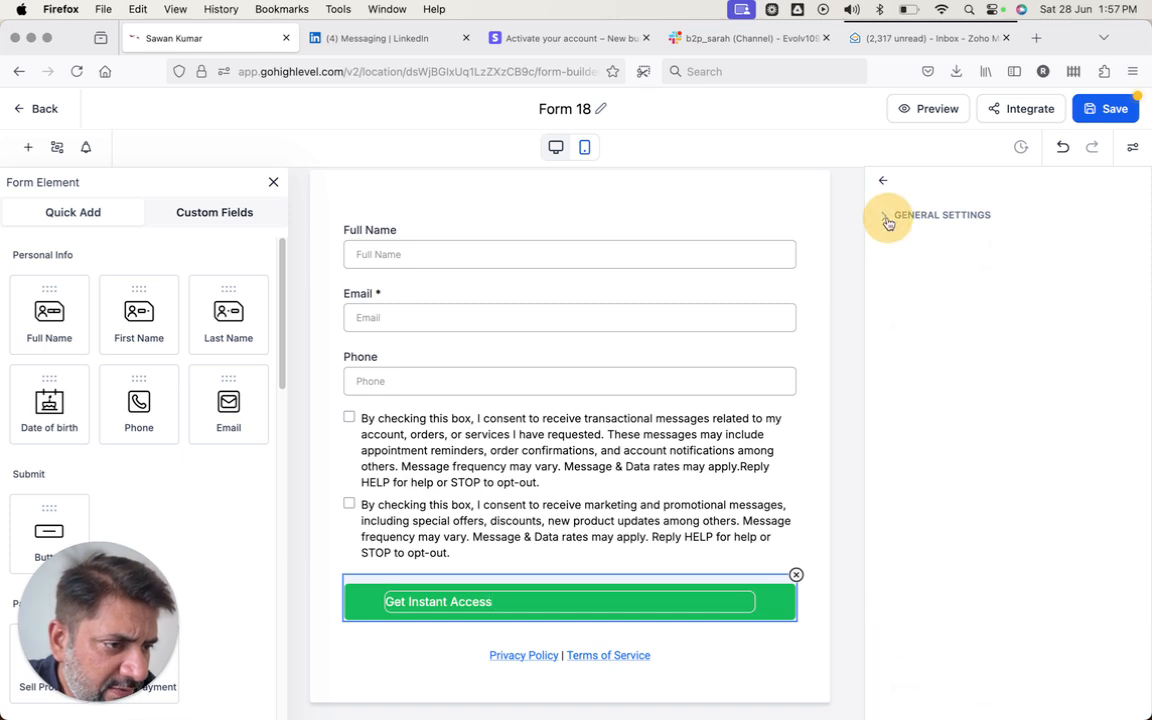
pyautogui.click(1108, 108)
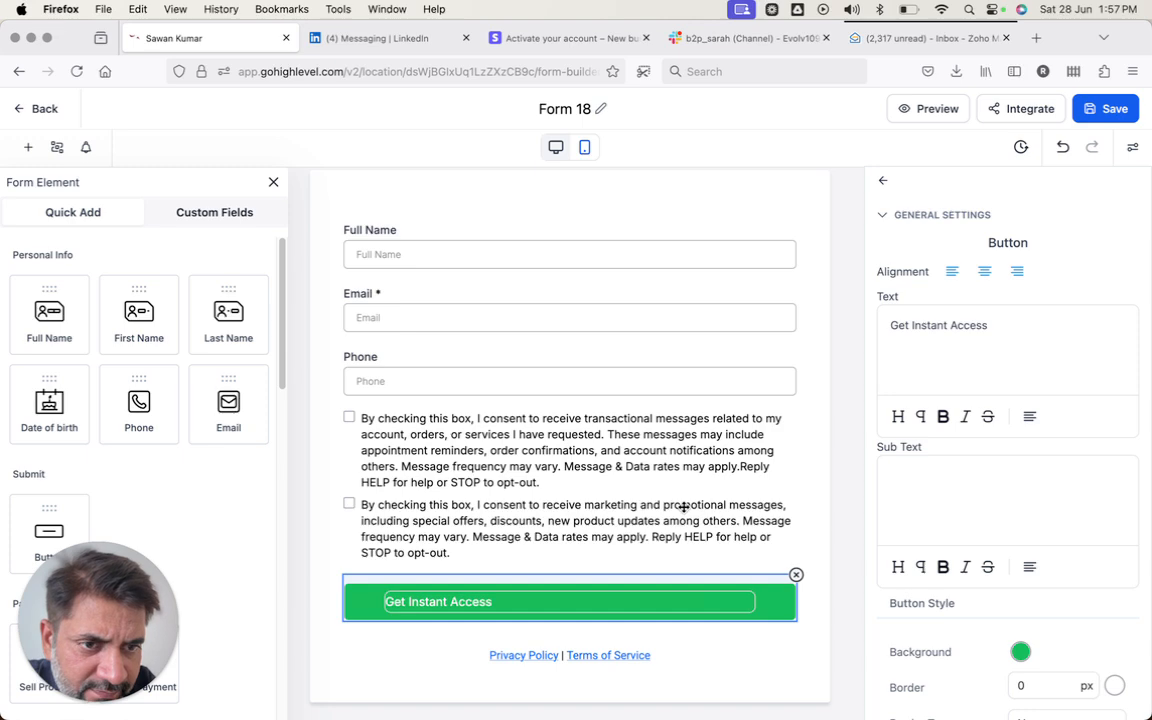
pyautogui.click(684, 507)
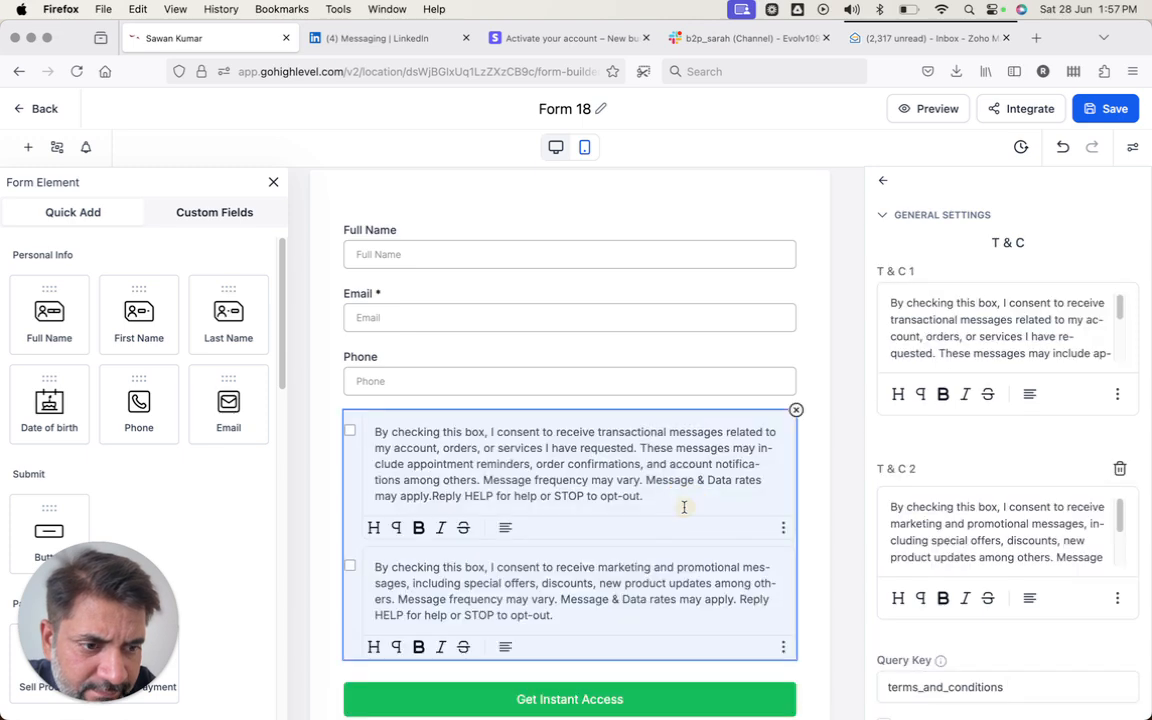
pyautogui.click(655, 710)
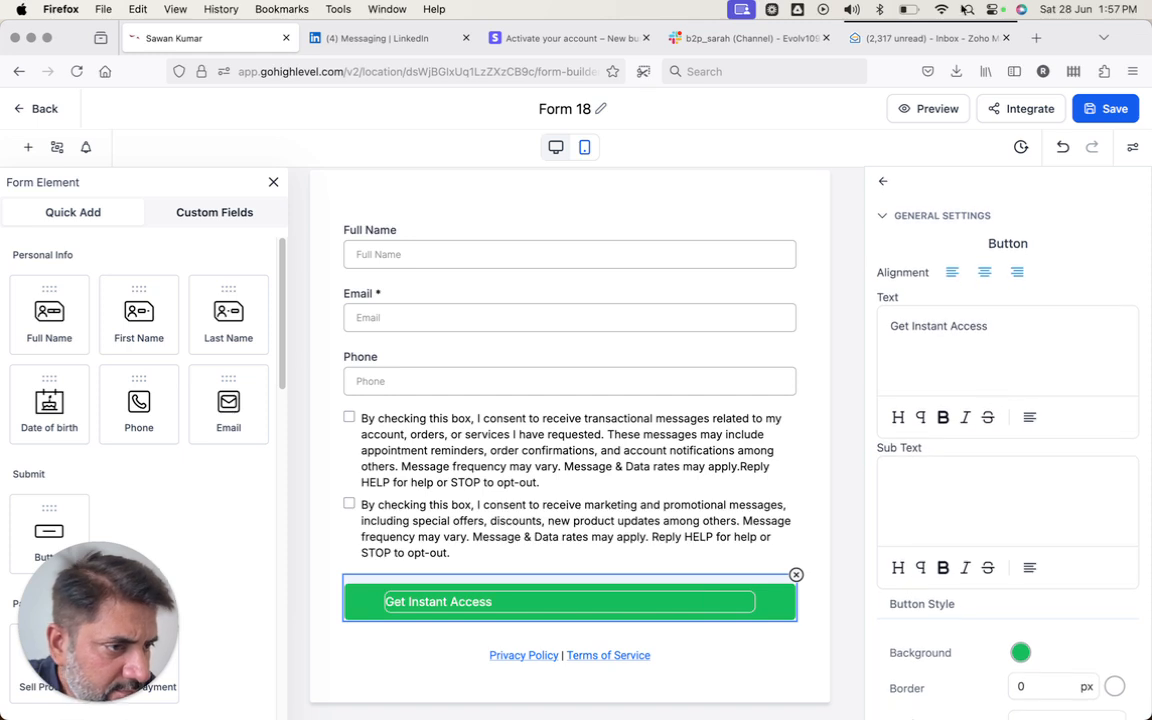
pyautogui.click(861, 60)
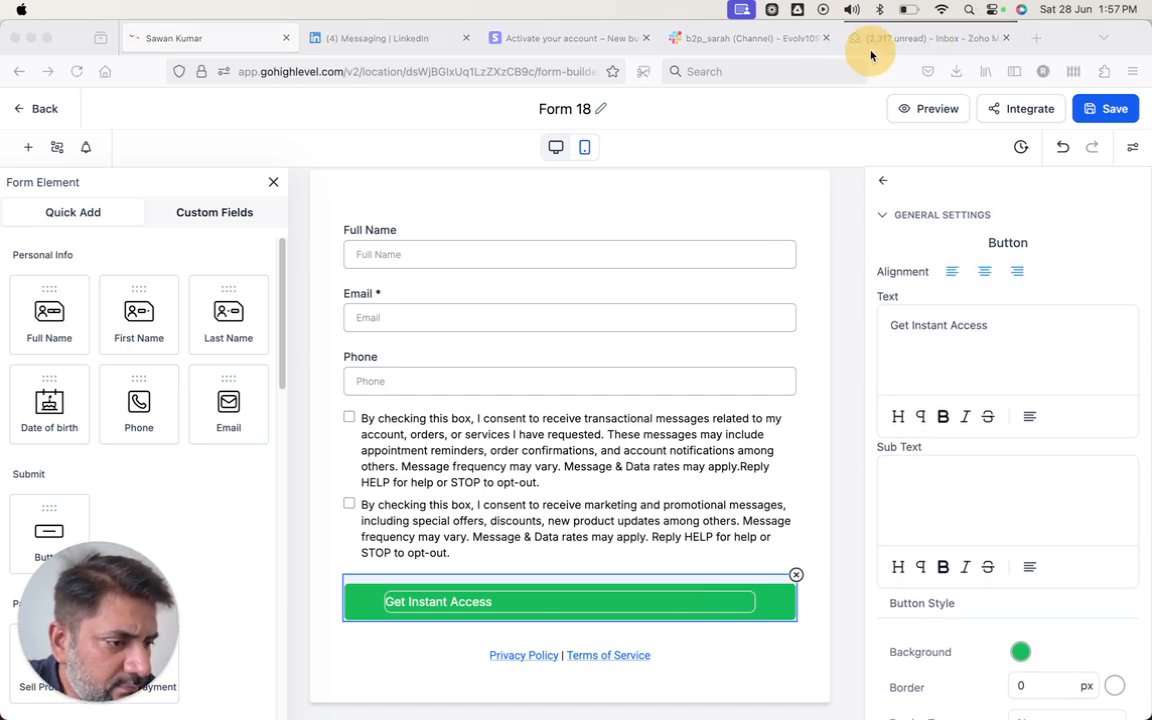
pyautogui.click(881, 180)
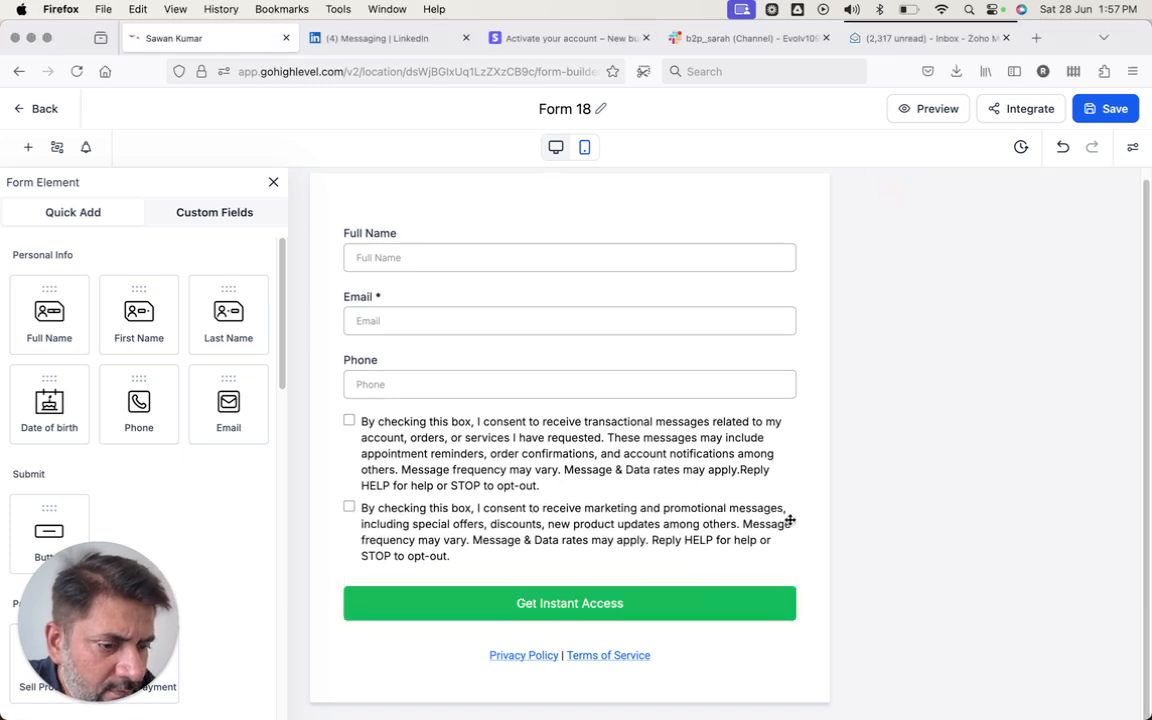
pyautogui.click(731, 603)
pyautogui.scroll(-3, 947, 447)
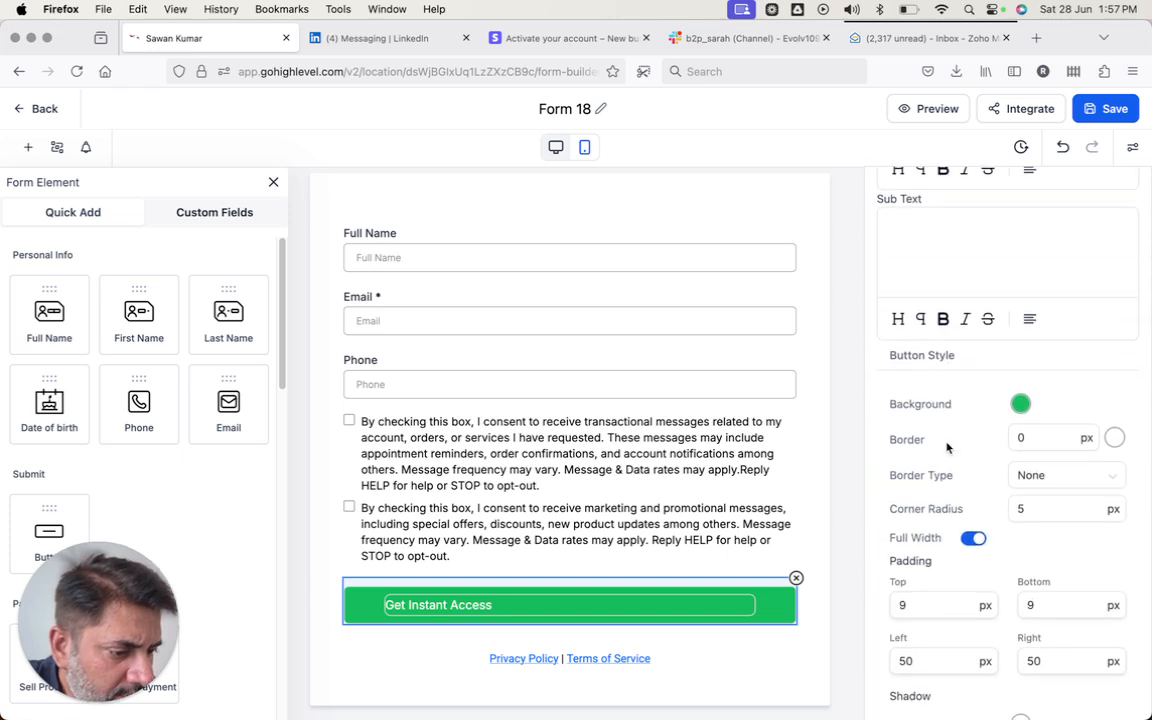
pyautogui.scroll(-6, 947, 447)
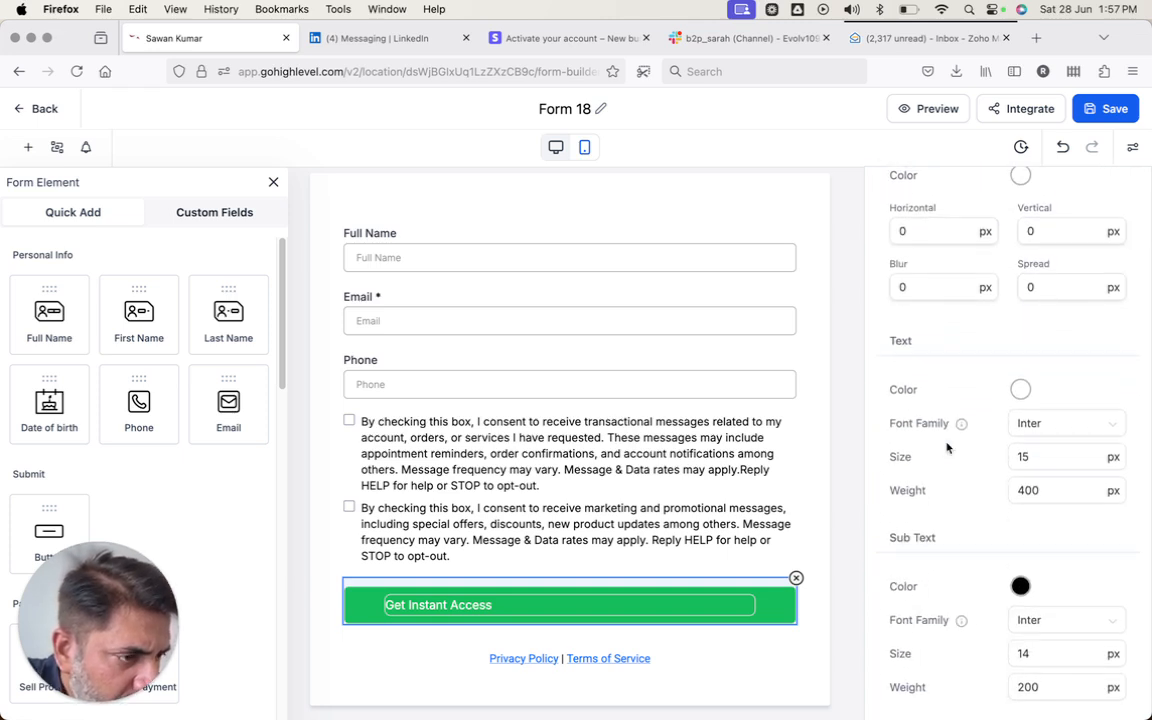
pyautogui.scroll(10, 947, 447)
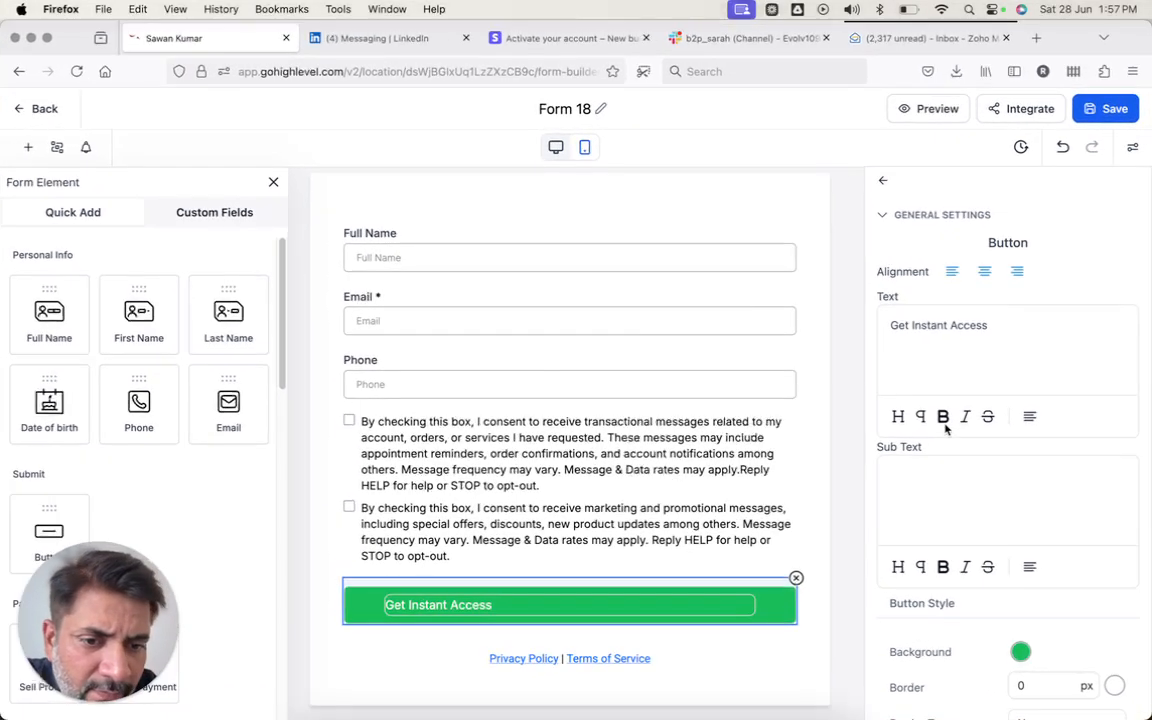
pyautogui.scroll(-4, 159, 483)
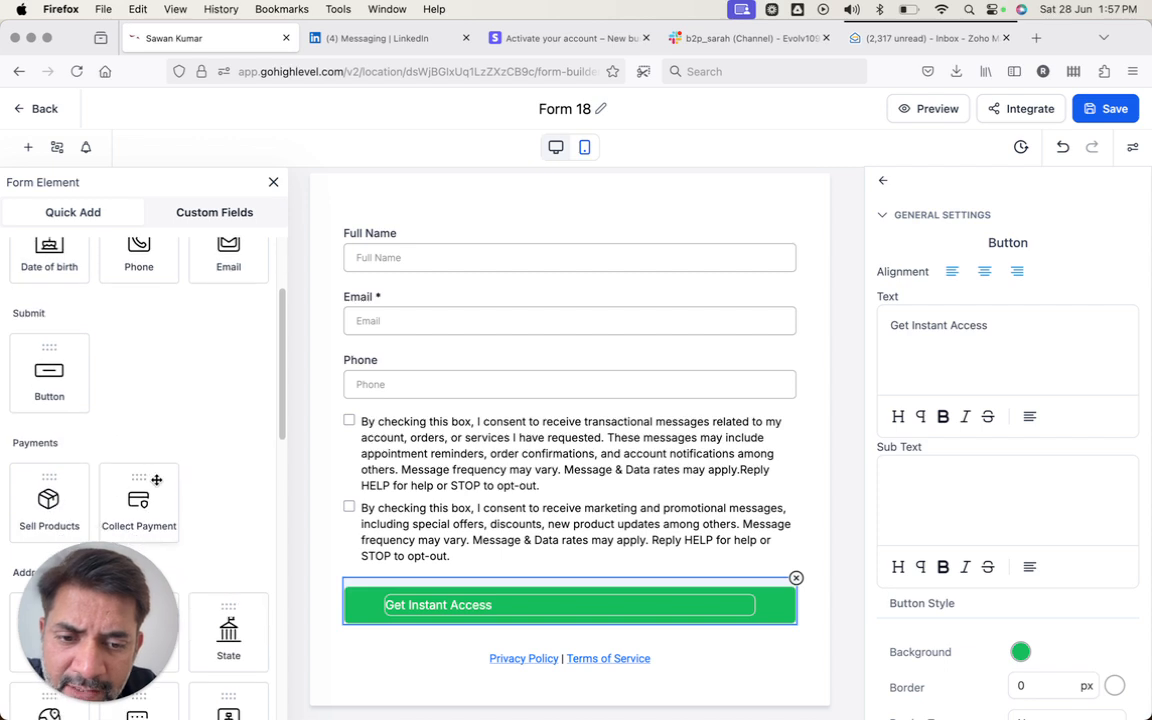
pyautogui.scroll(-7, 156, 480)
pyautogui.scroll(-1, 470, 505)
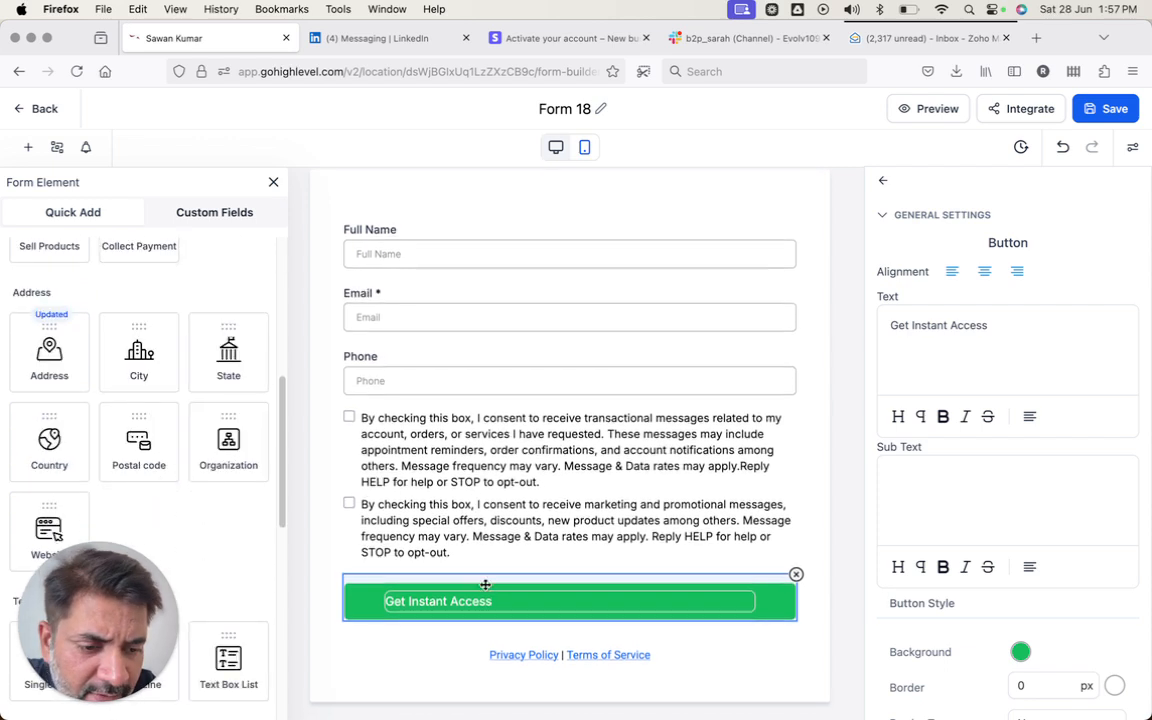
pyautogui.scroll(-10, 884, 566)
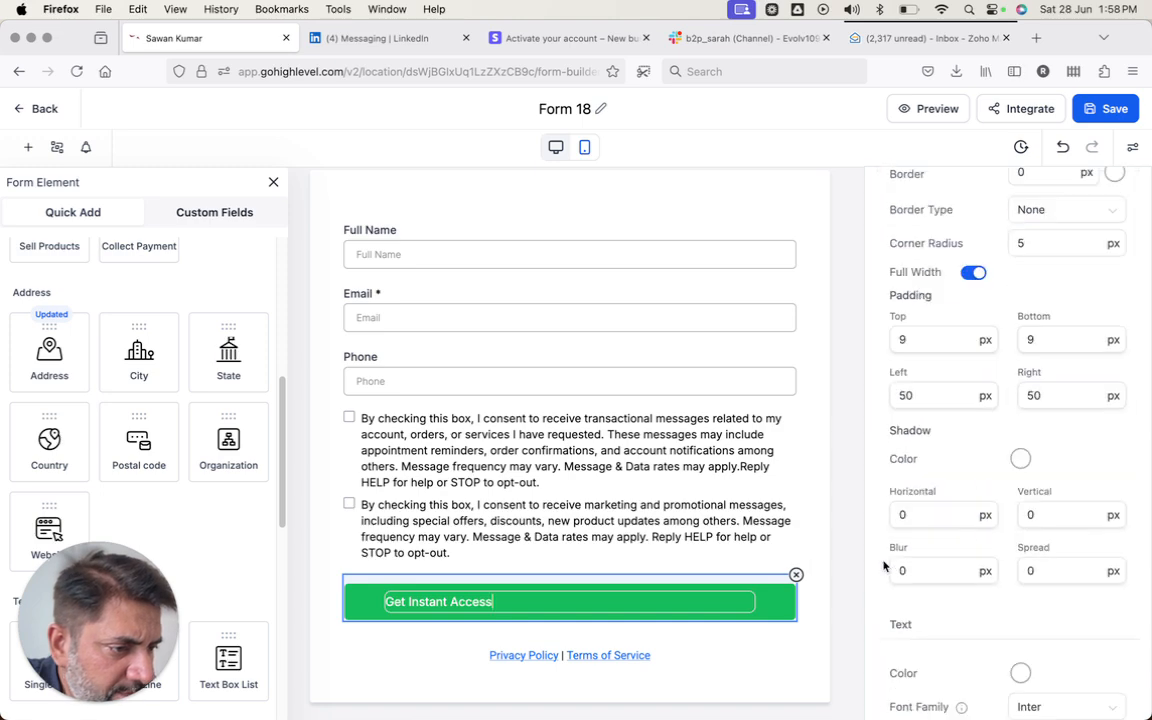
pyautogui.scroll(-6, 884, 566)
pyautogui.scroll(10, 951, 470)
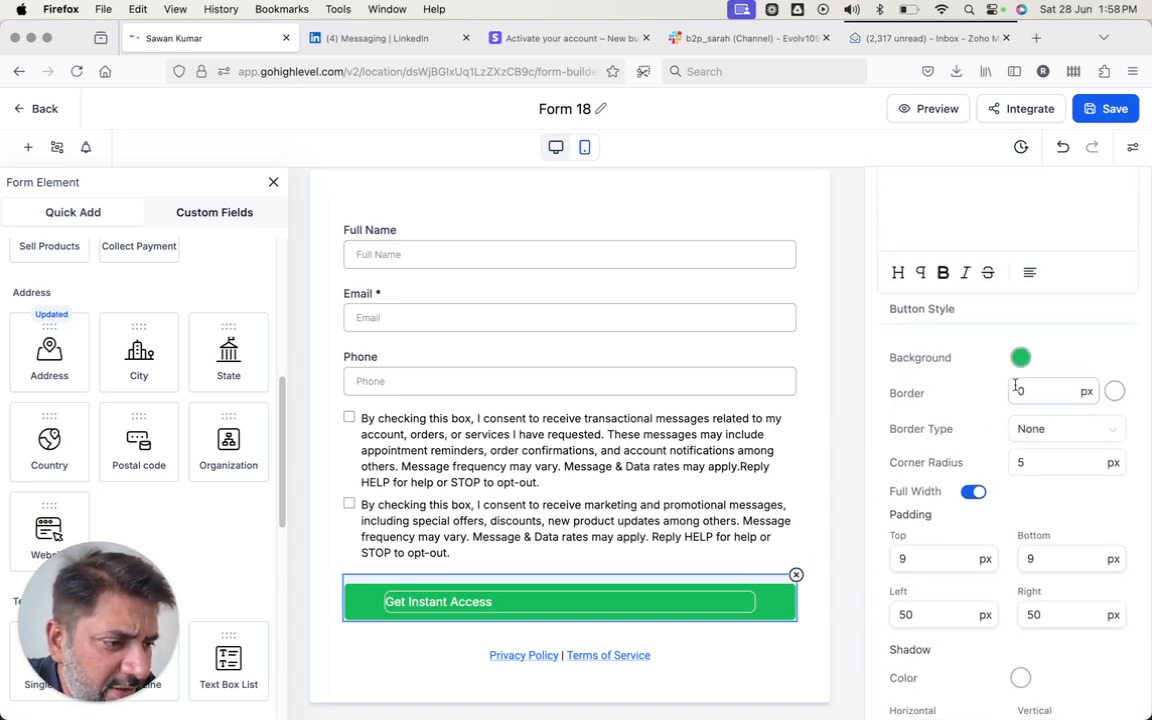
# - Change the Get Instant Access button background from green to blue and save the form
pyautogui.click(1020, 357)
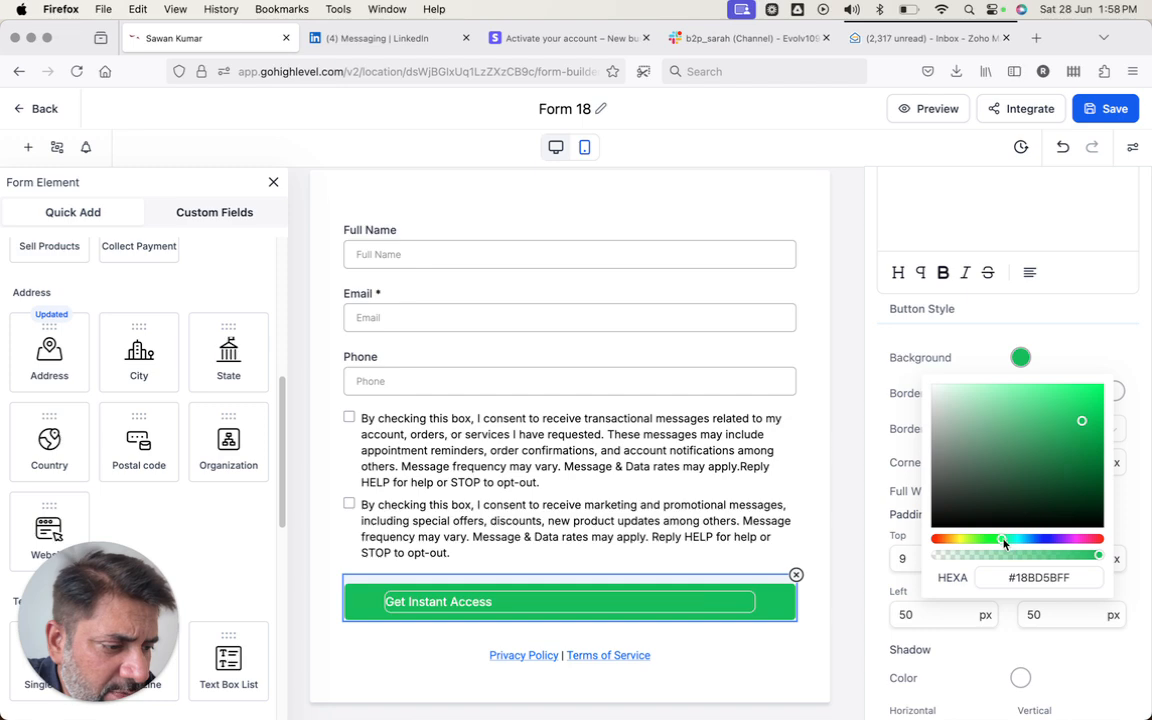
pyautogui.moveTo(1004, 543); pyautogui.dragTo(1031, 543)
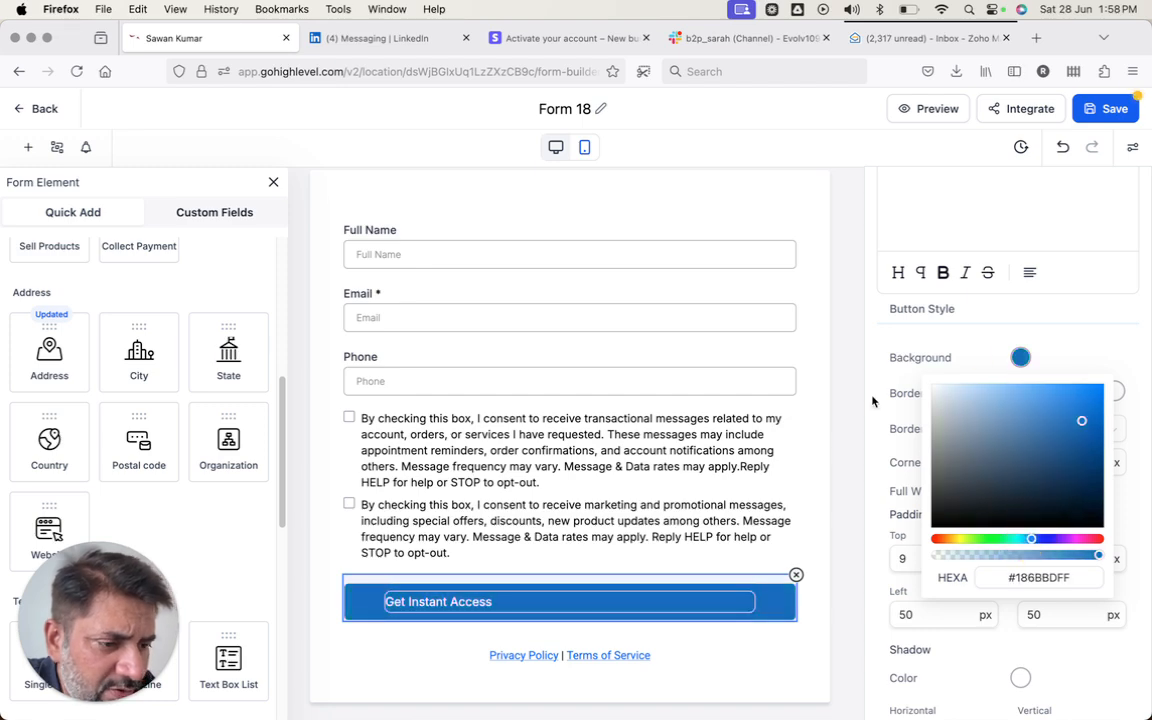
pyautogui.click(642, 432)
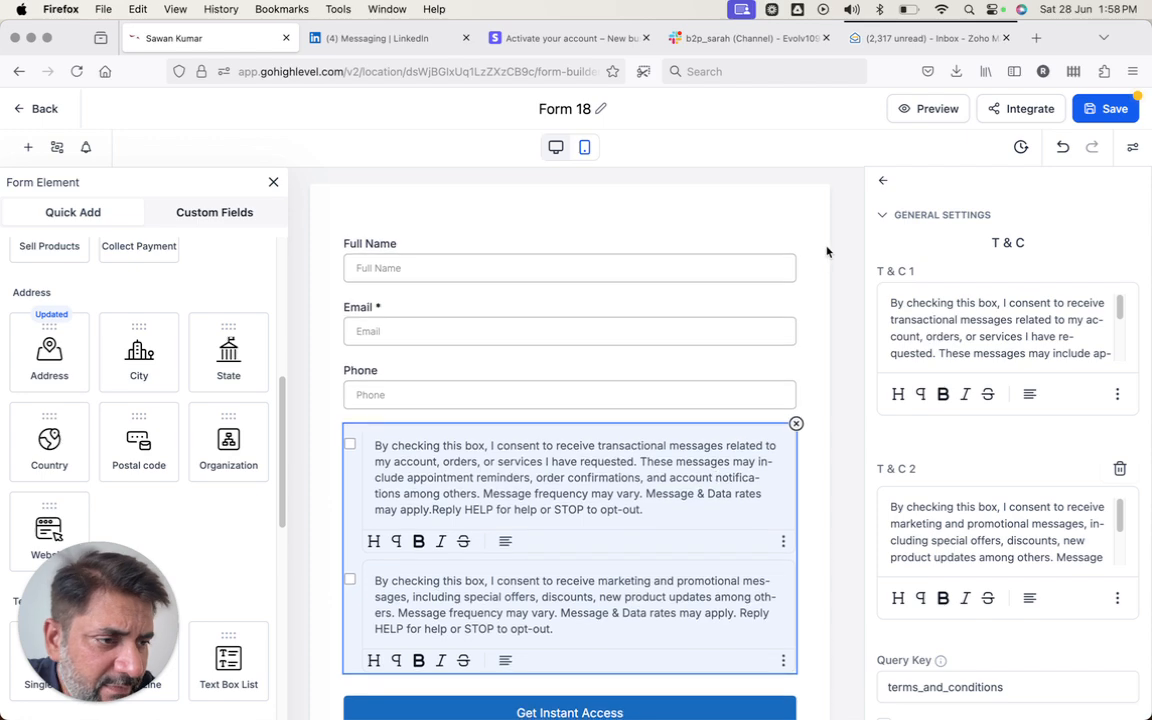
pyautogui.click(830, 254)
pyautogui.click(1108, 108)
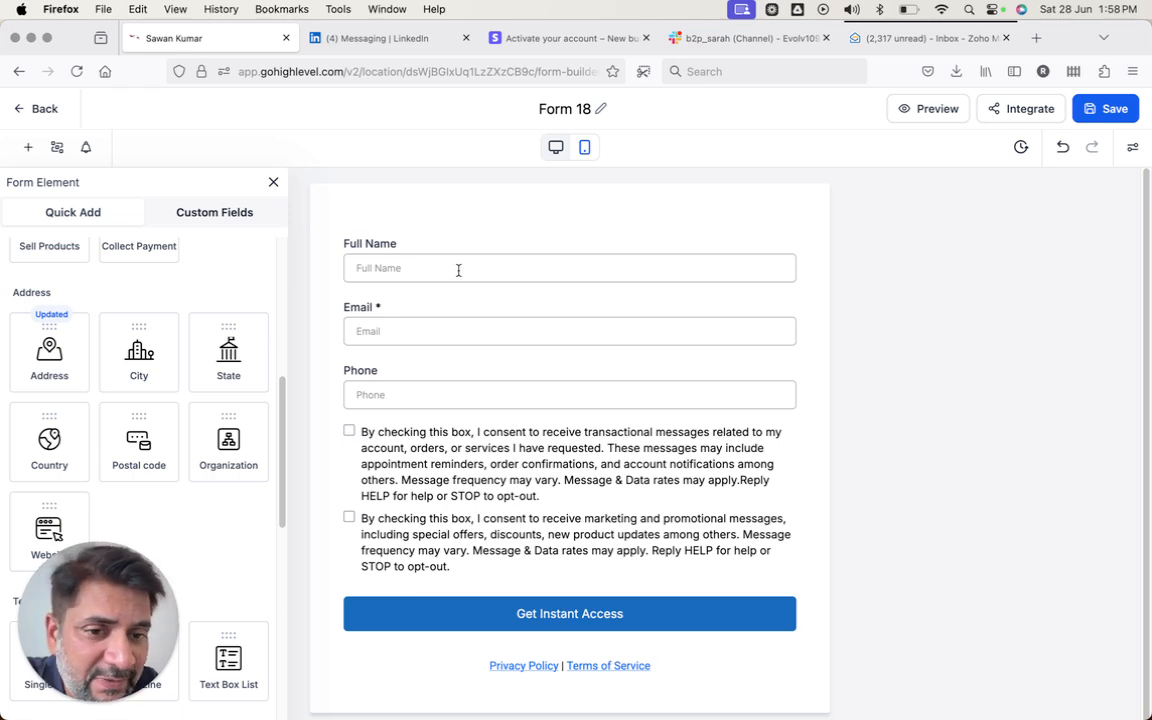
# - Rename Form 18 to 'Test Lead Magnet Form', save it, and show its Styles & Options
pyautogui.click(1113, 114)
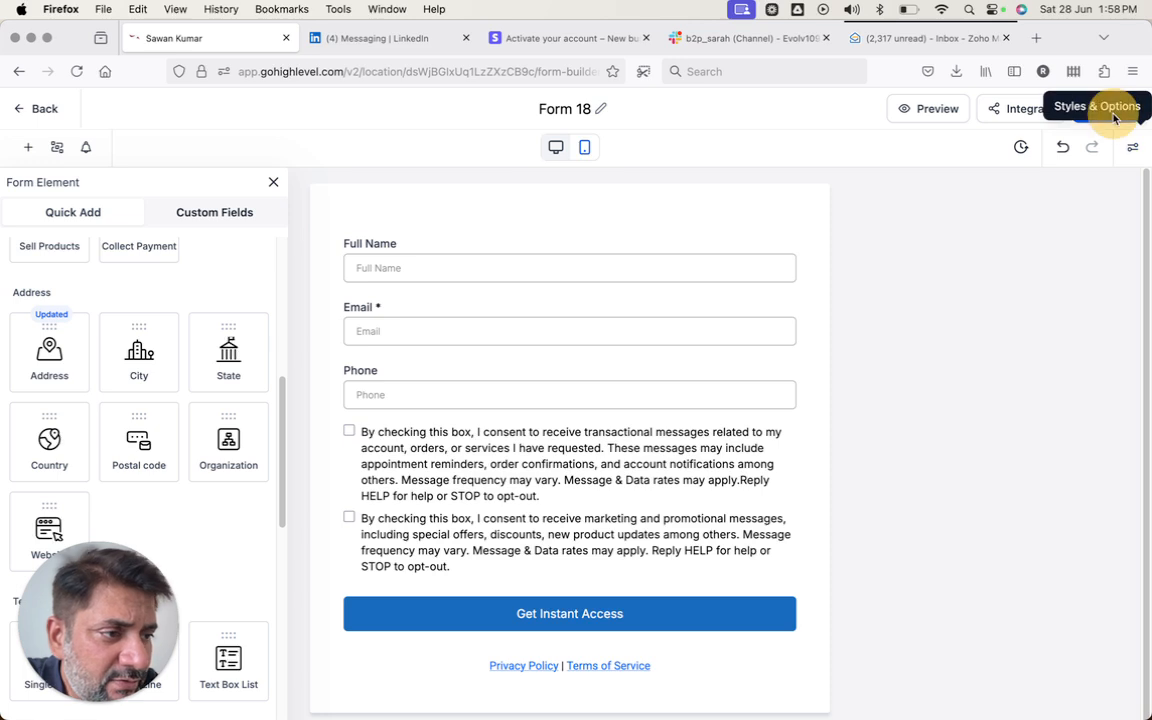
pyautogui.click(735, 189)
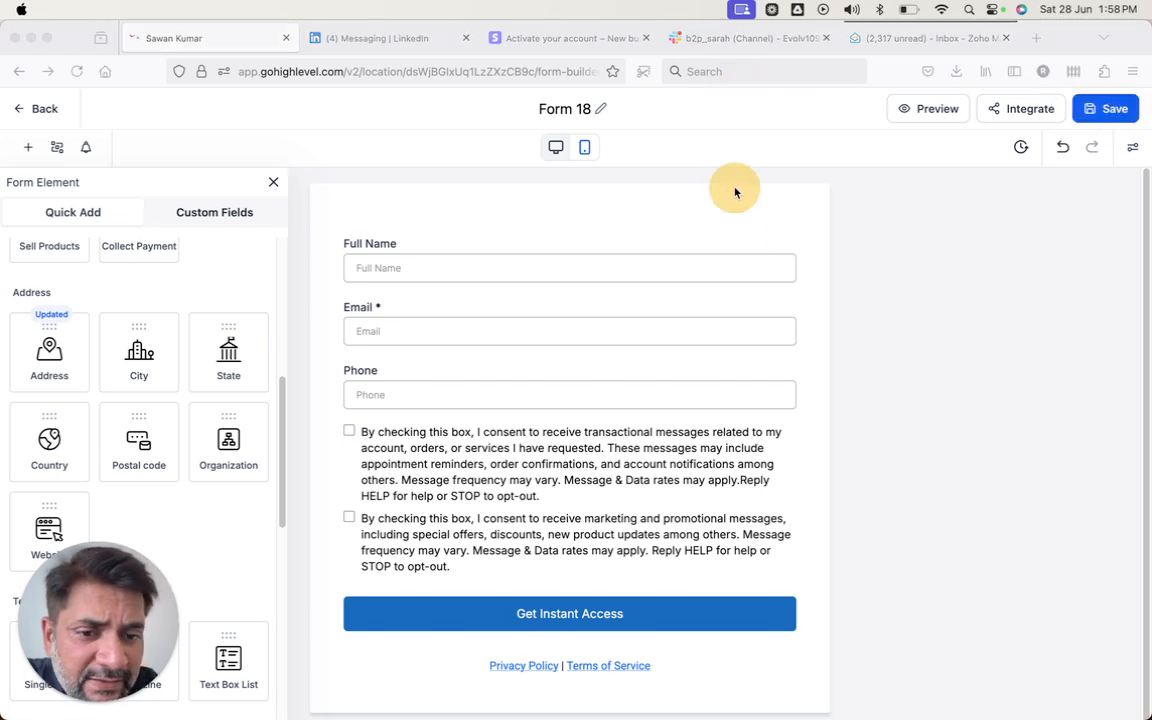
pyautogui.click(593, 108)
pyautogui.tripleClick(593, 108)
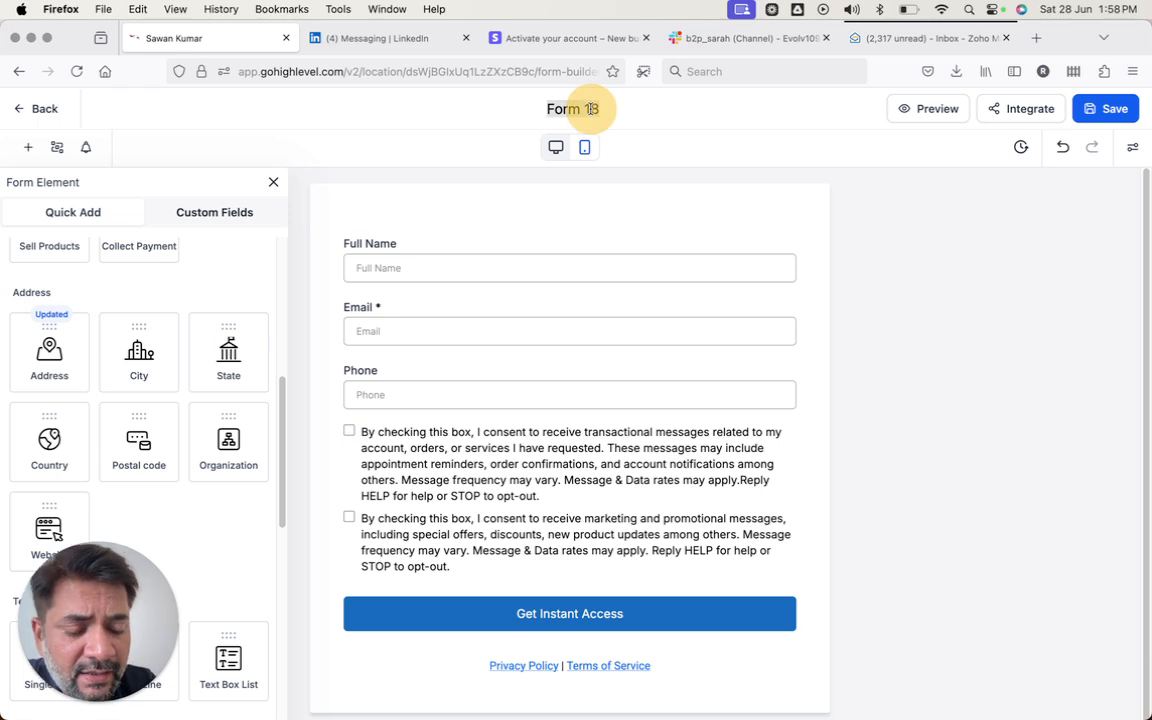
pyautogui.write('Test')
pyautogui.press('super+Left')
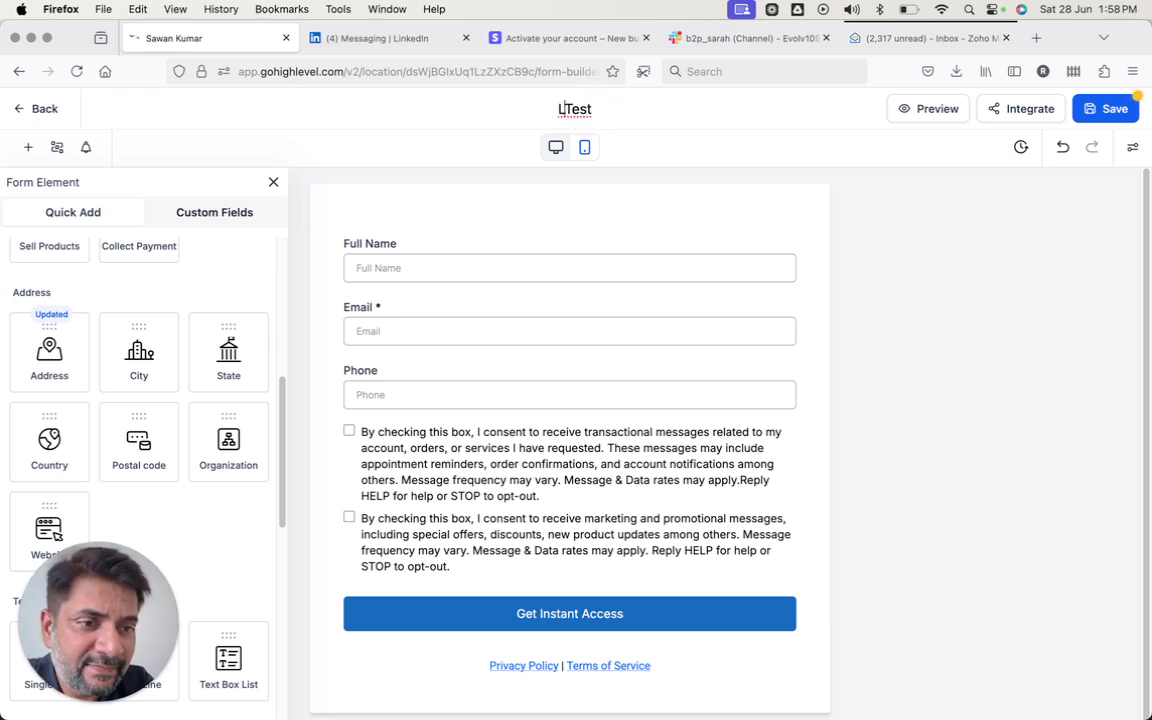
pyautogui.write('Lead Magene')
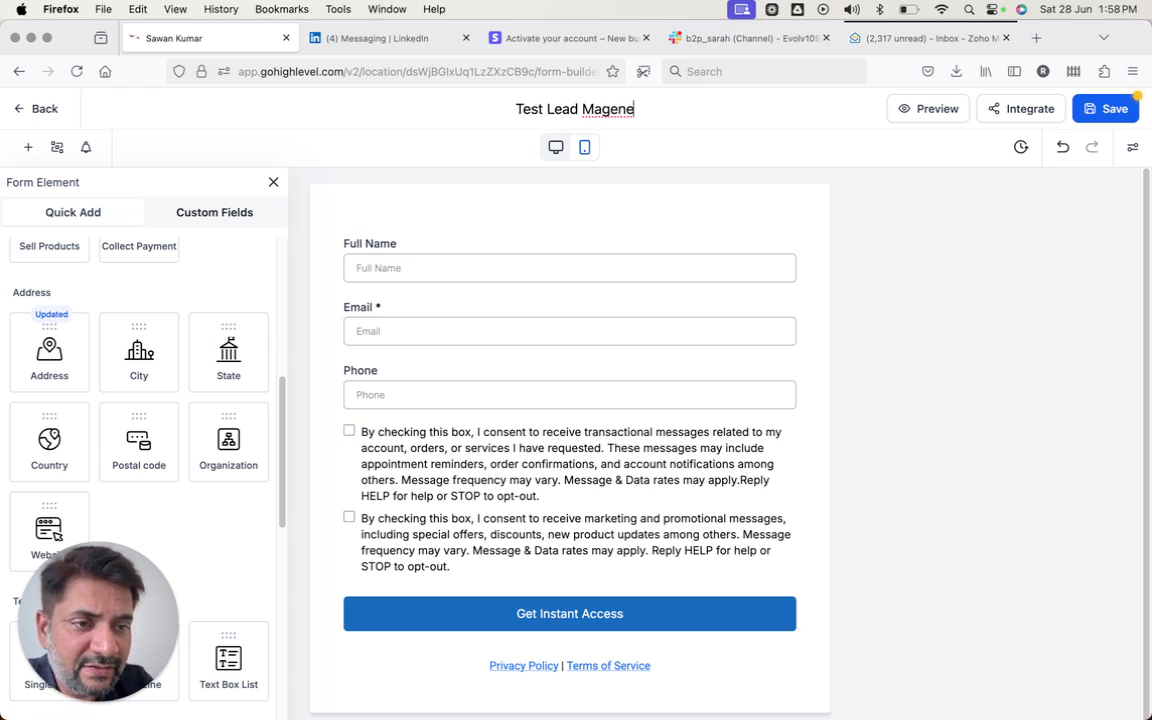
pyautogui.press('BackSpace')
pyautogui.write('t Form')
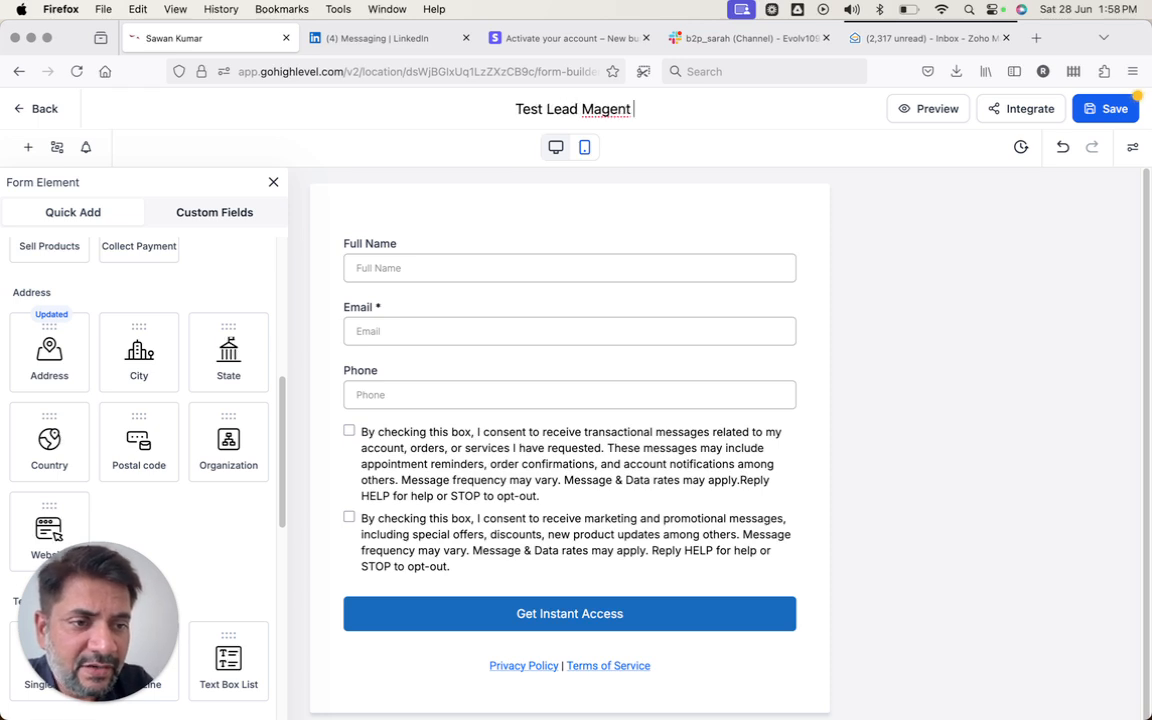
pyautogui.click(600, 110)
pyautogui.press('BackSpace')
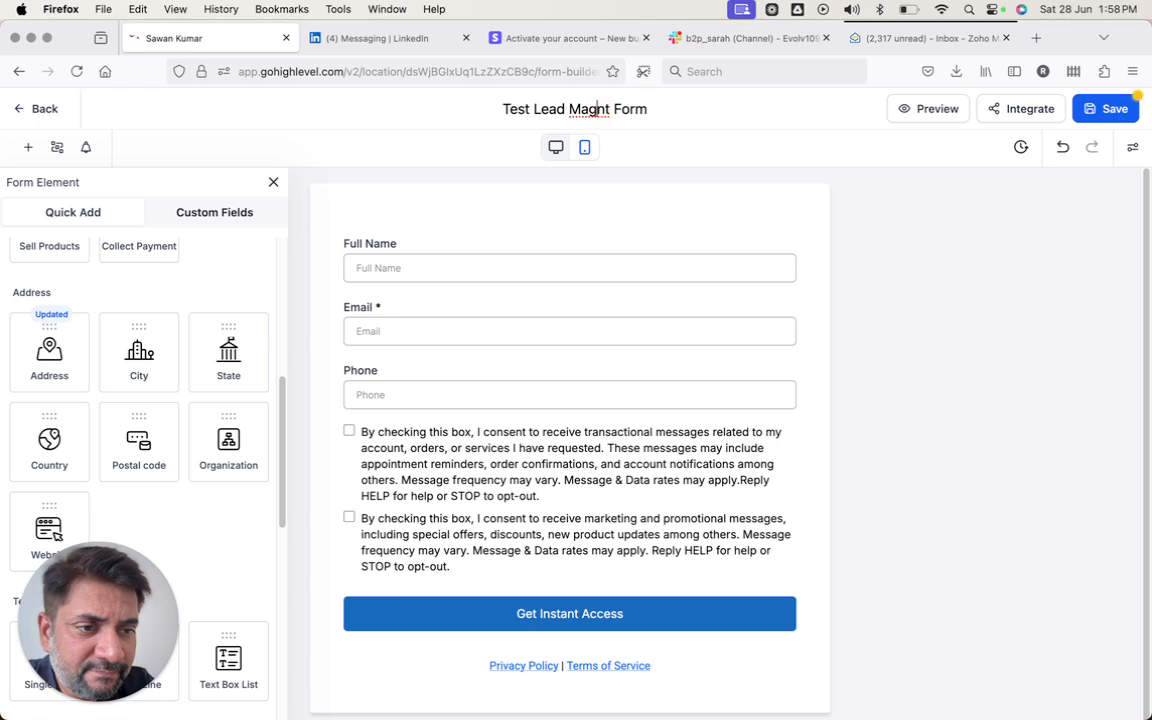
pyautogui.press('Right')
pyautogui.write('e')
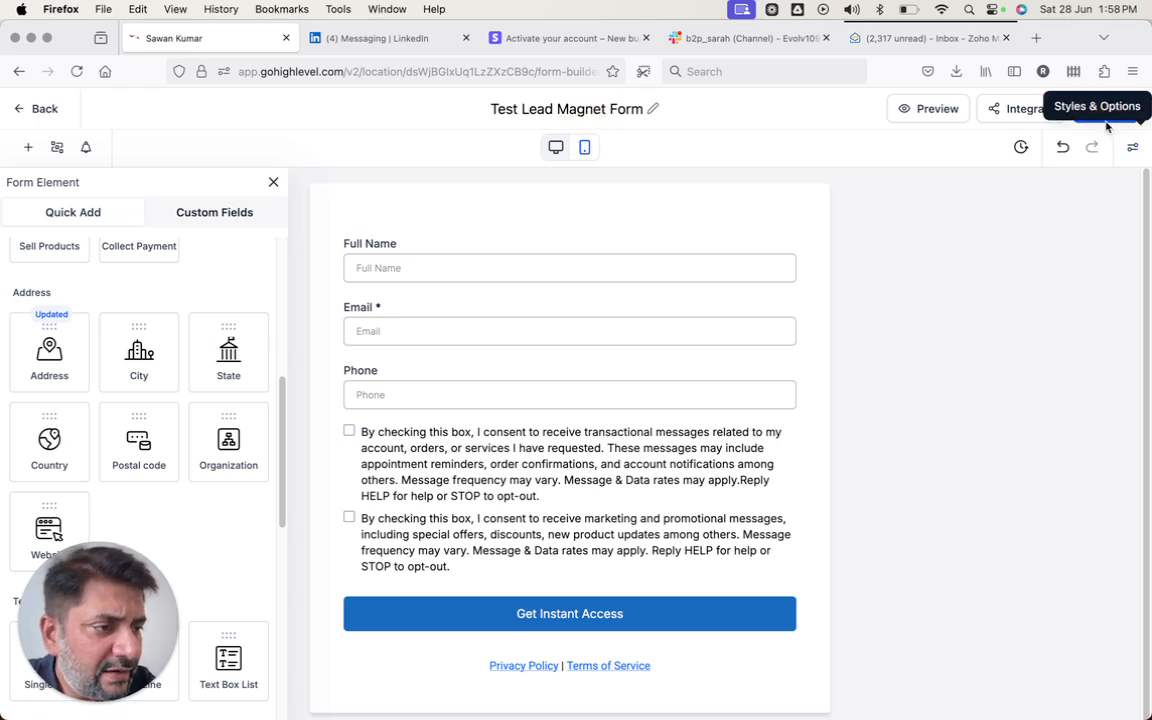
pyautogui.click(1100, 115)
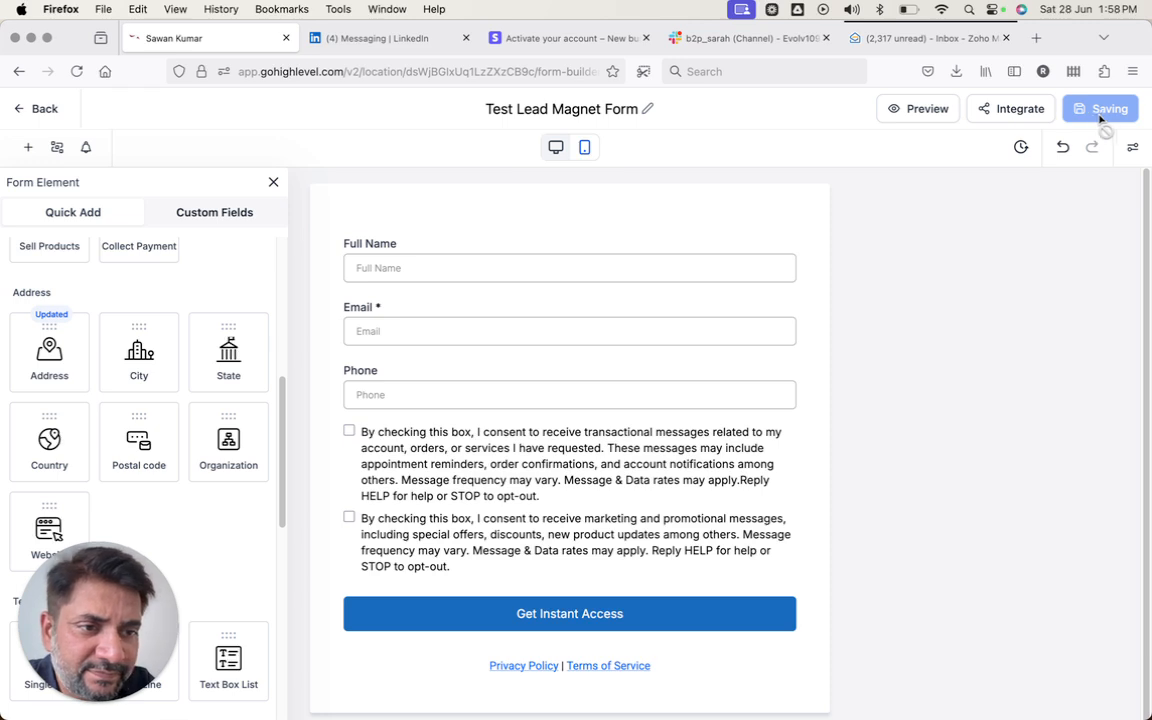
pyautogui.click(1133, 148)
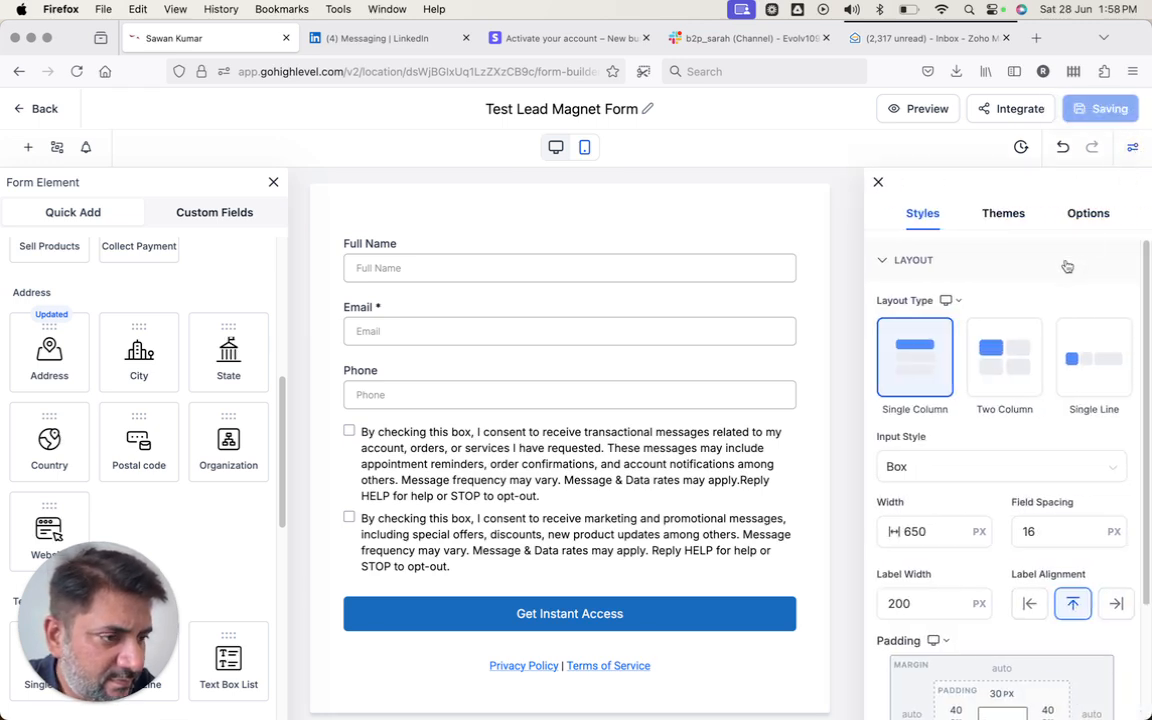
# - In Options, set the On Submit action back to showing a thank-you message after briefly choosing a URL
pyautogui.scroll(-5, 1065, 265)
pyautogui.scroll(5, 1066, 265)
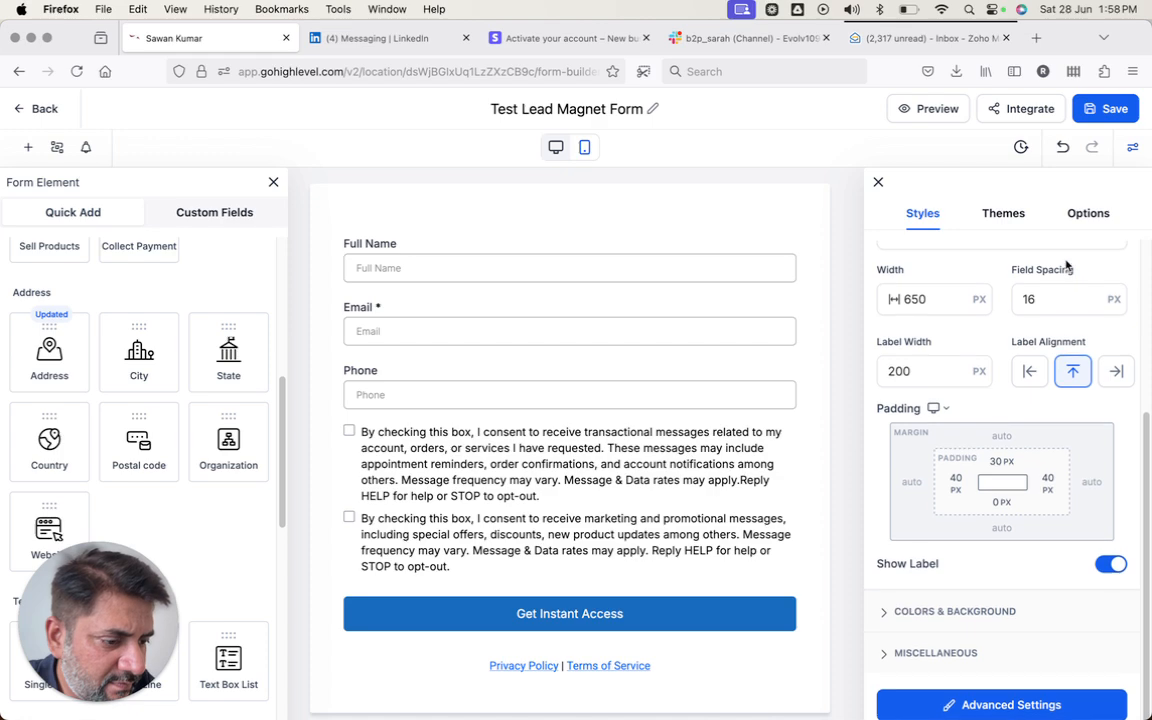
pyautogui.scroll(-5, 1066, 266)
pyautogui.scroll(5, 1067, 267)
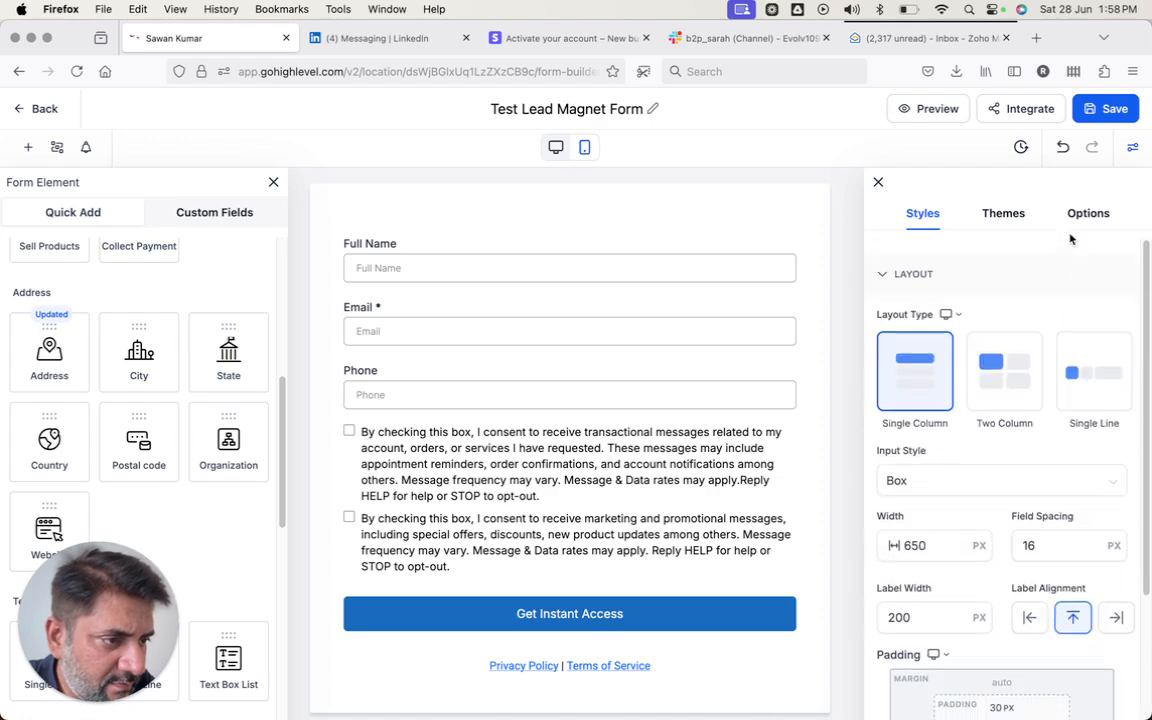
pyautogui.click(1085, 213)
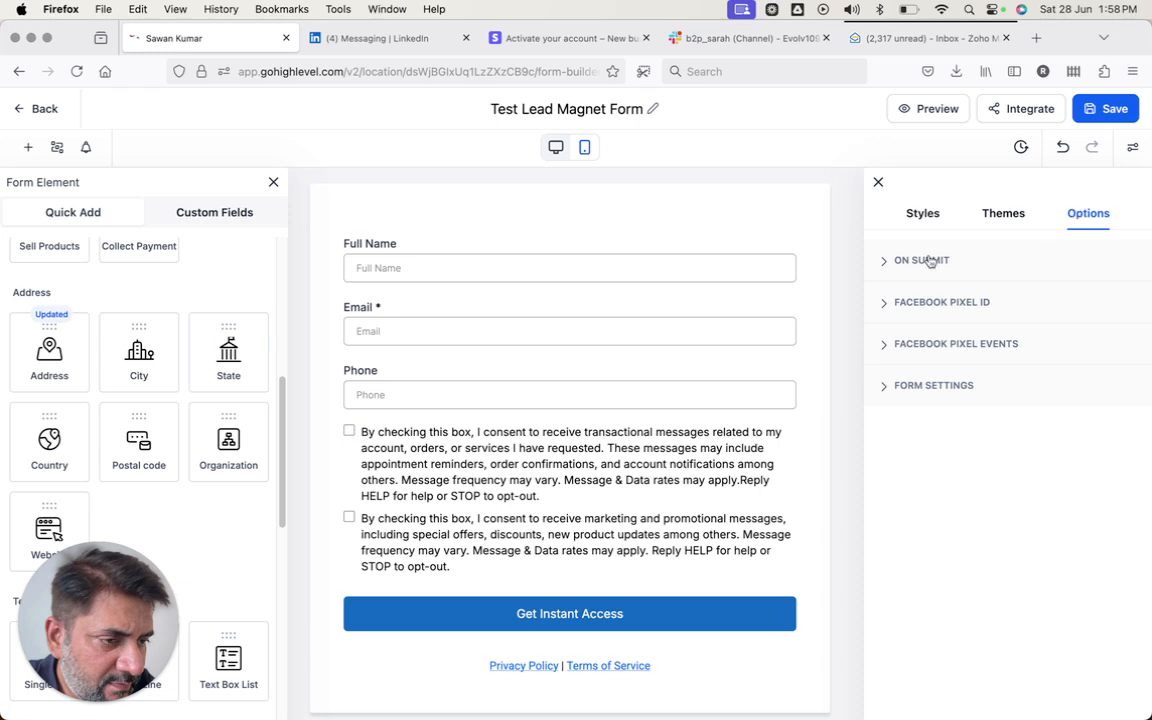
pyautogui.click(888, 261)
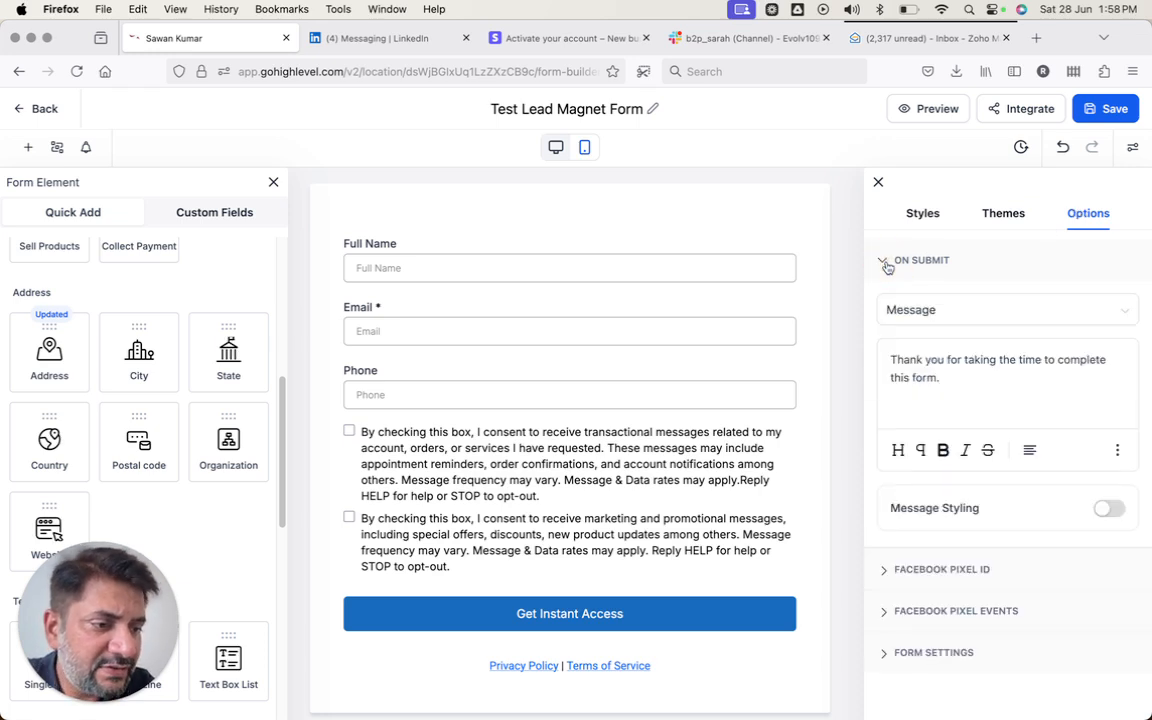
pyautogui.click(920, 310)
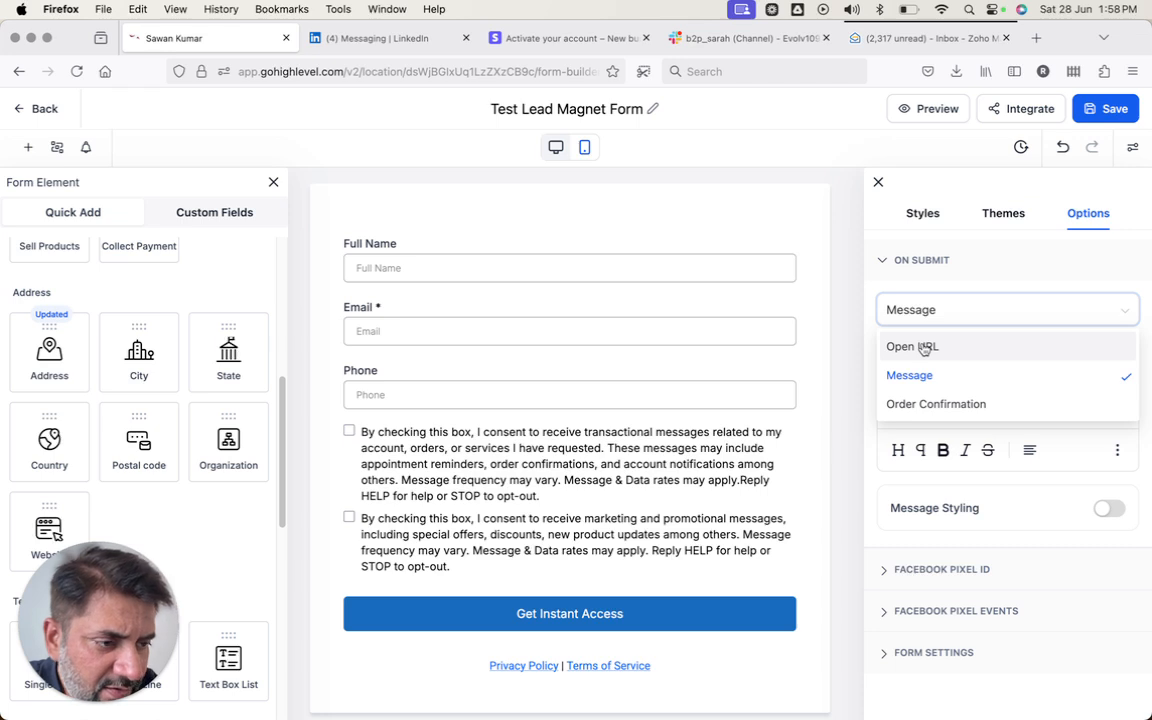
pyautogui.click(922, 347)
pyautogui.click(920, 356)
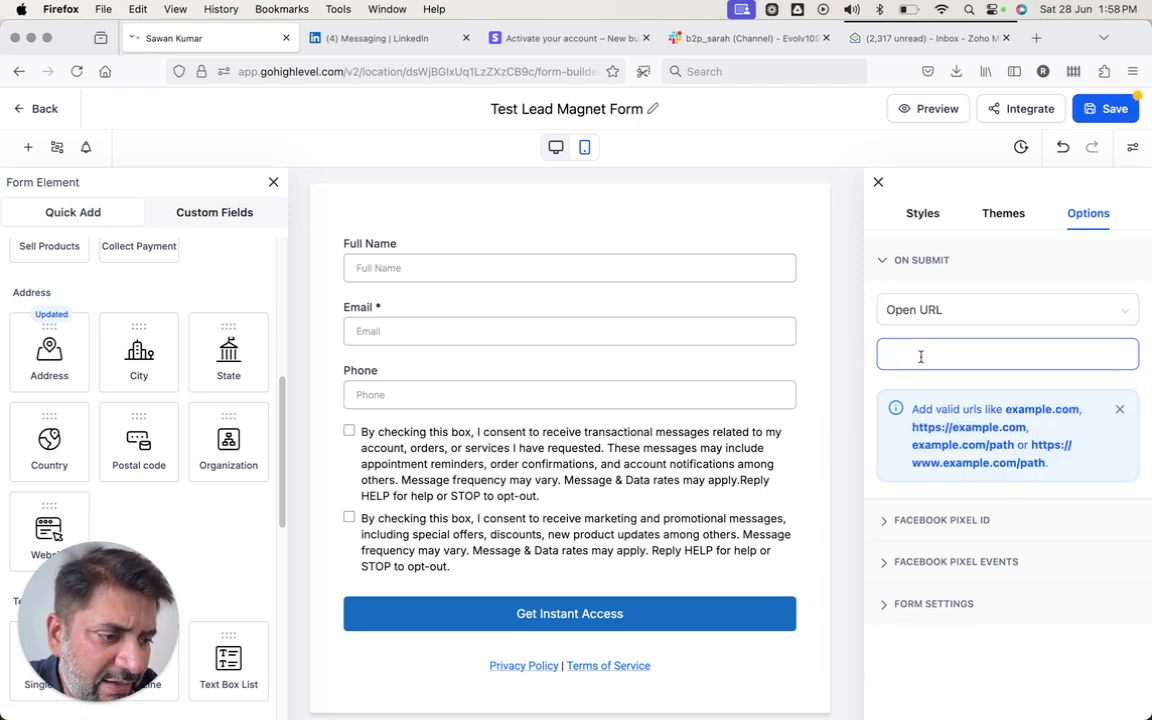
pyautogui.click(966, 313)
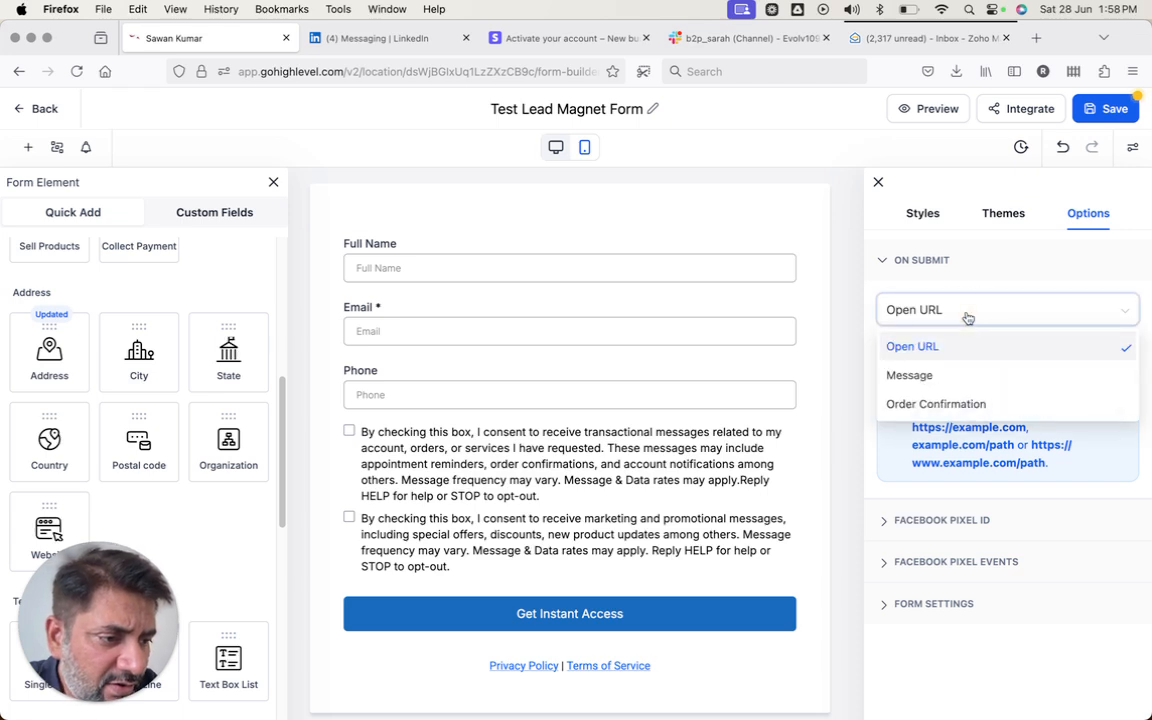
pyautogui.click(938, 376)
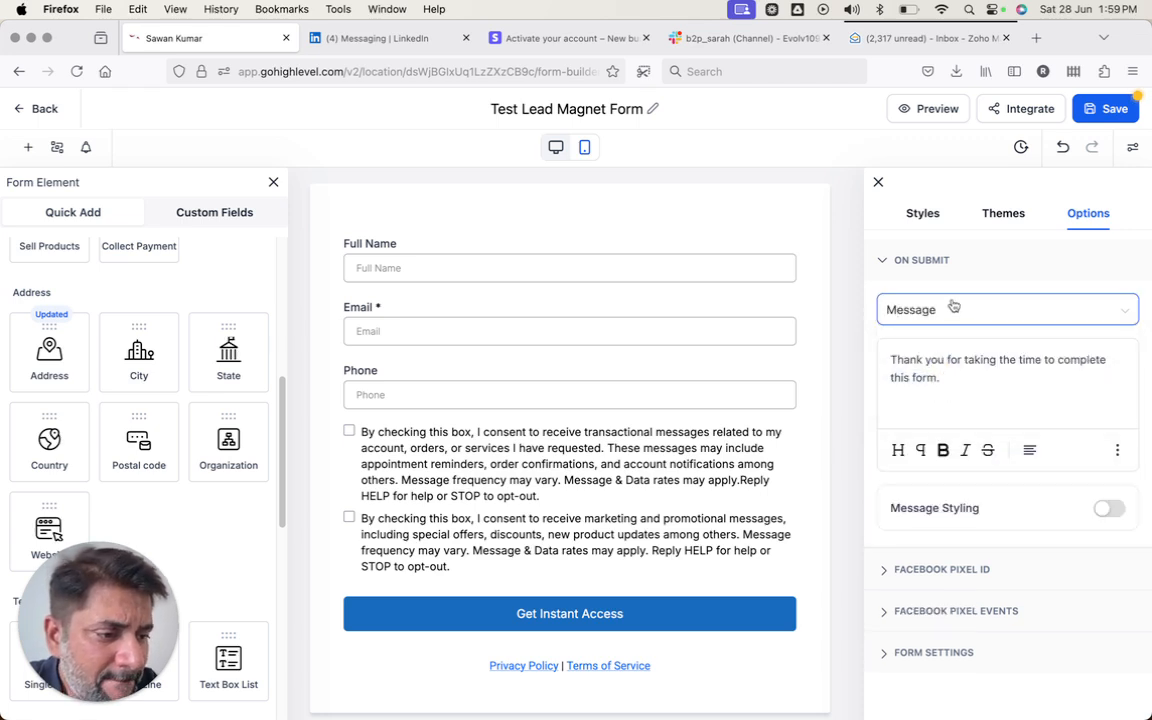
# - Append 'Please check your email to download the lead magnet.' to the thank-you message
pyautogui.click(939, 377)
pyautogui.click(945, 378)
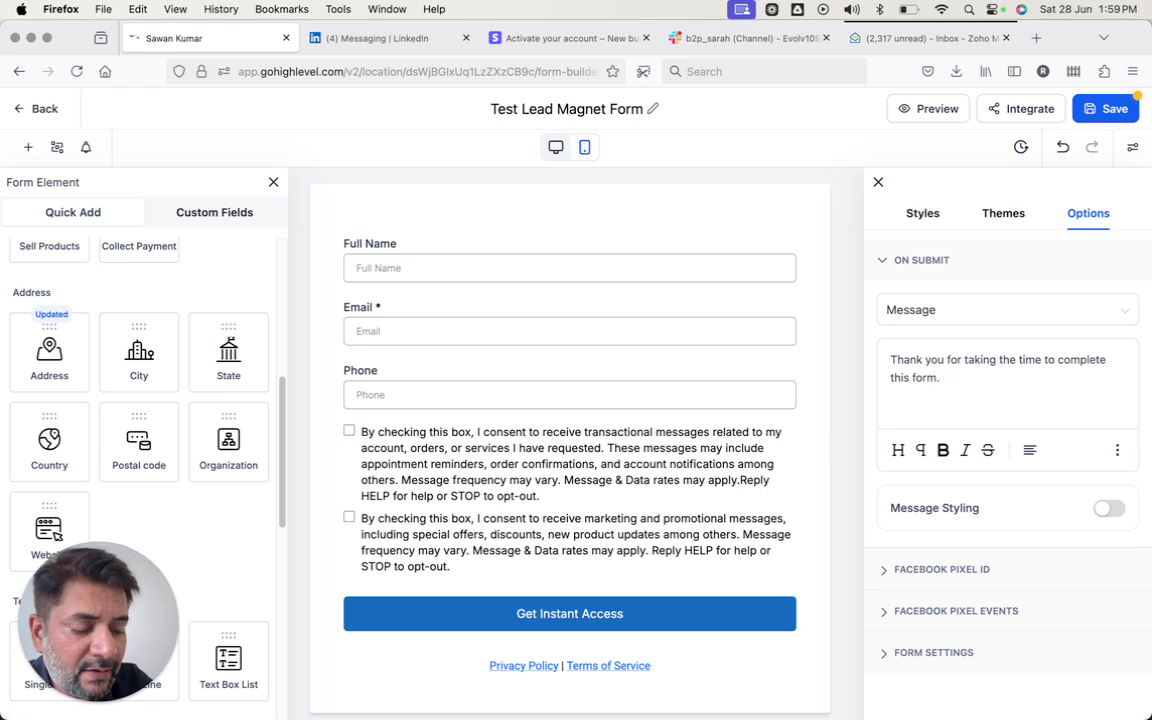
pyautogui.write('Please')
pyautogui.press('BackSpace')
pyautogui.press('BackSpace')
pyautogui.press('BackSpace')
pyautogui.press('BackSpace')
pyautogui.press('BackSpace')
pyautogui.press('BackSpace')
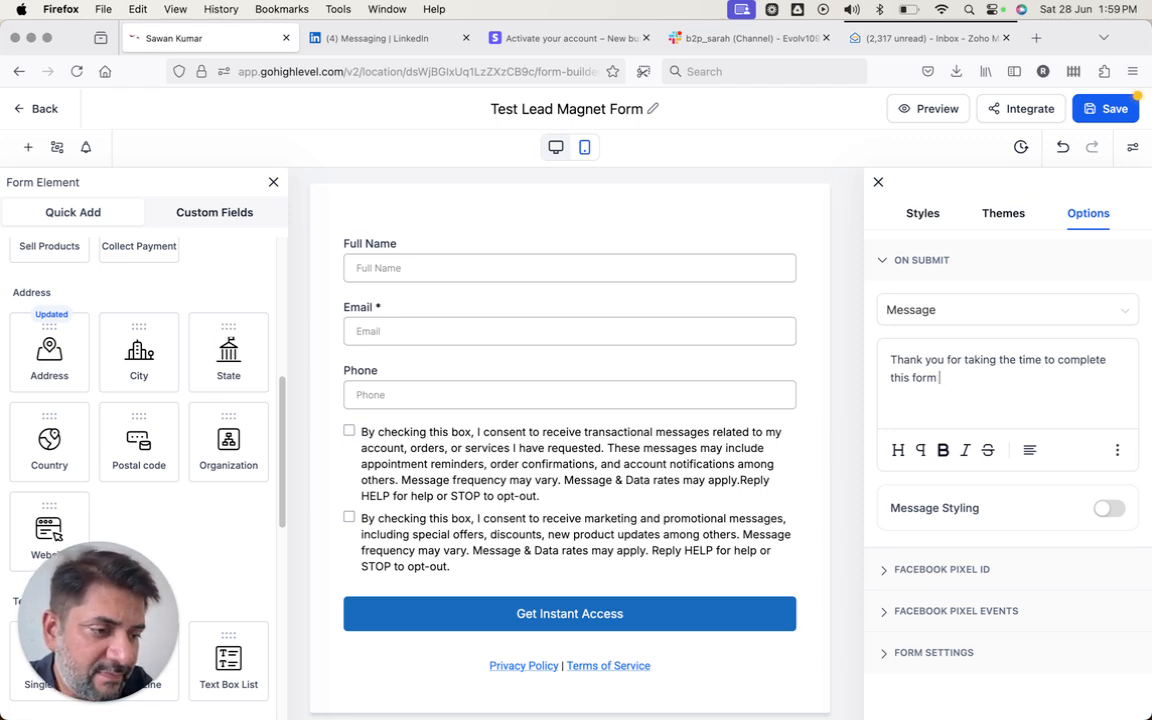
pyautogui.write('Please')
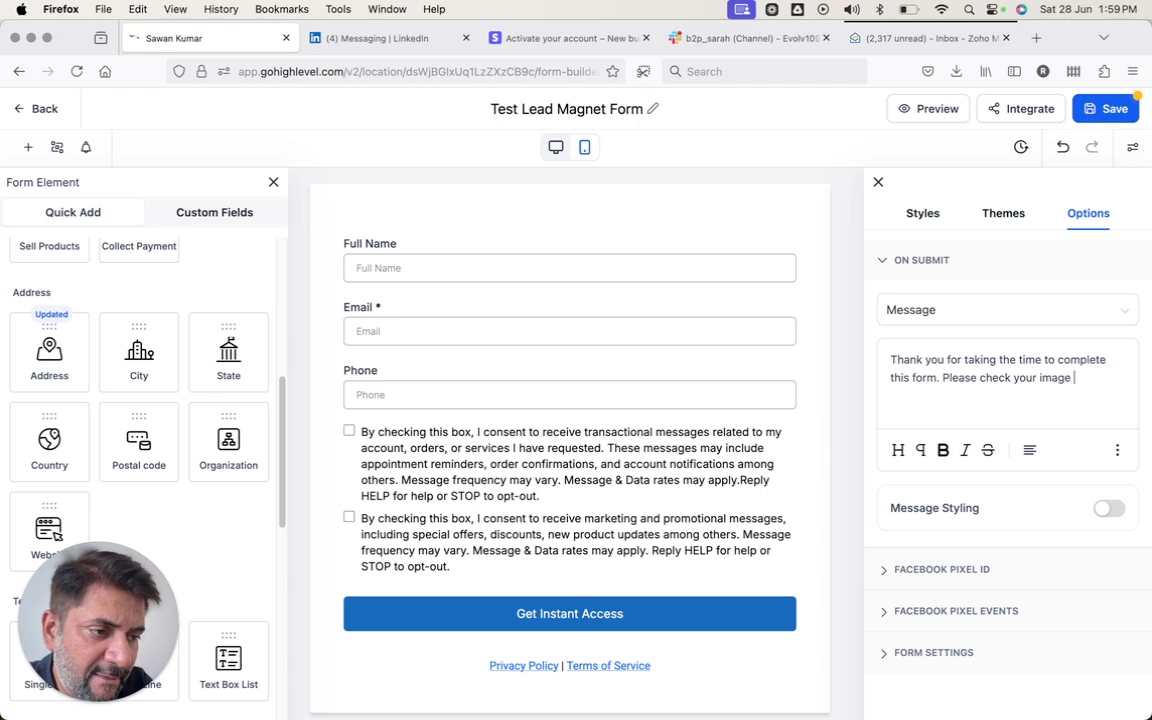
pyautogui.write('check your image to d')
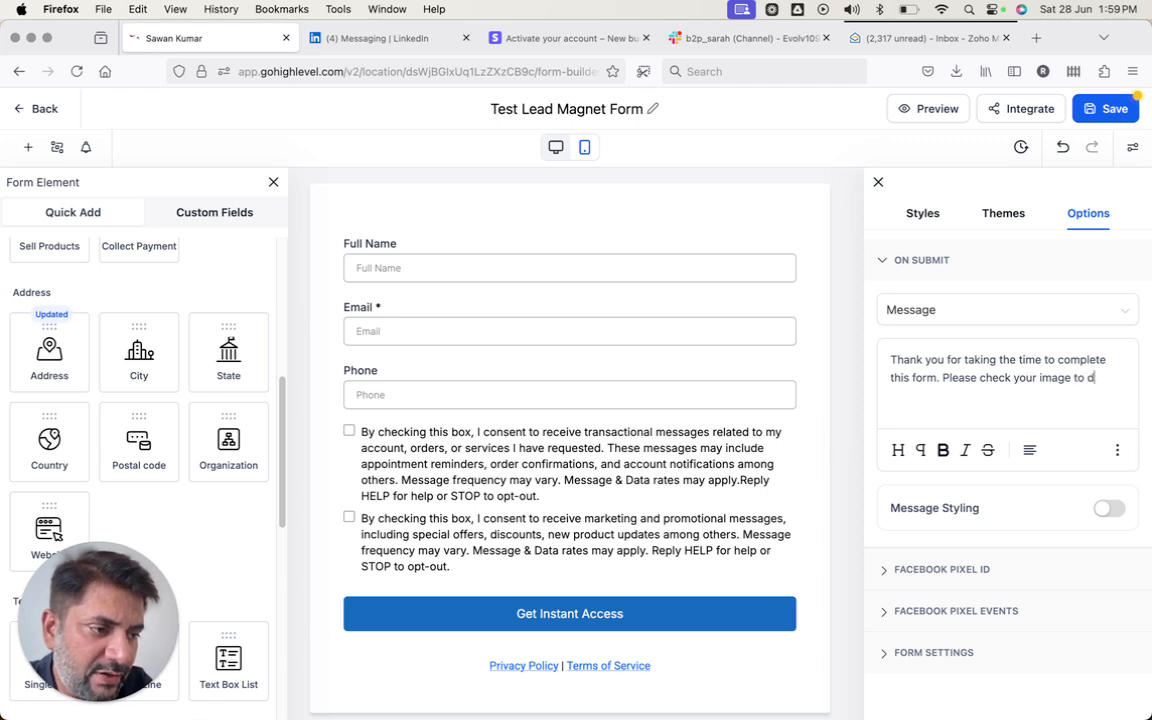
pyautogui.write('ownload the lead magnet.')
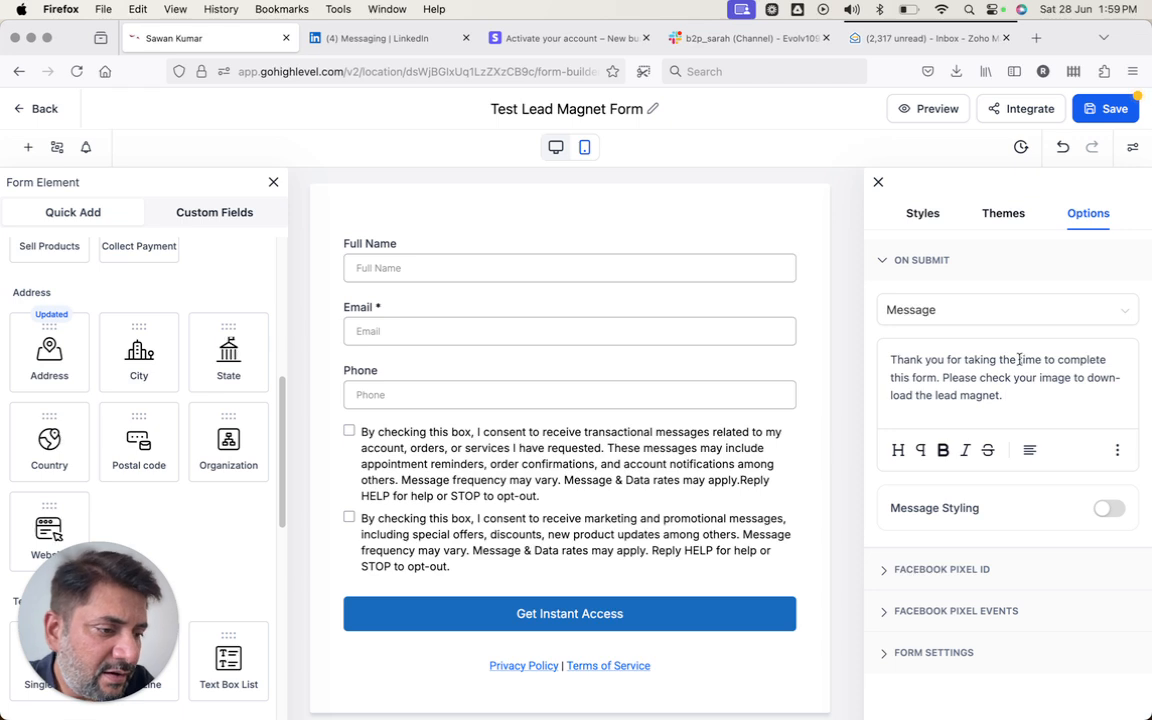
pyautogui.tripleClick(1065, 385)
pyautogui.write('em')
pyautogui.press('super+z')
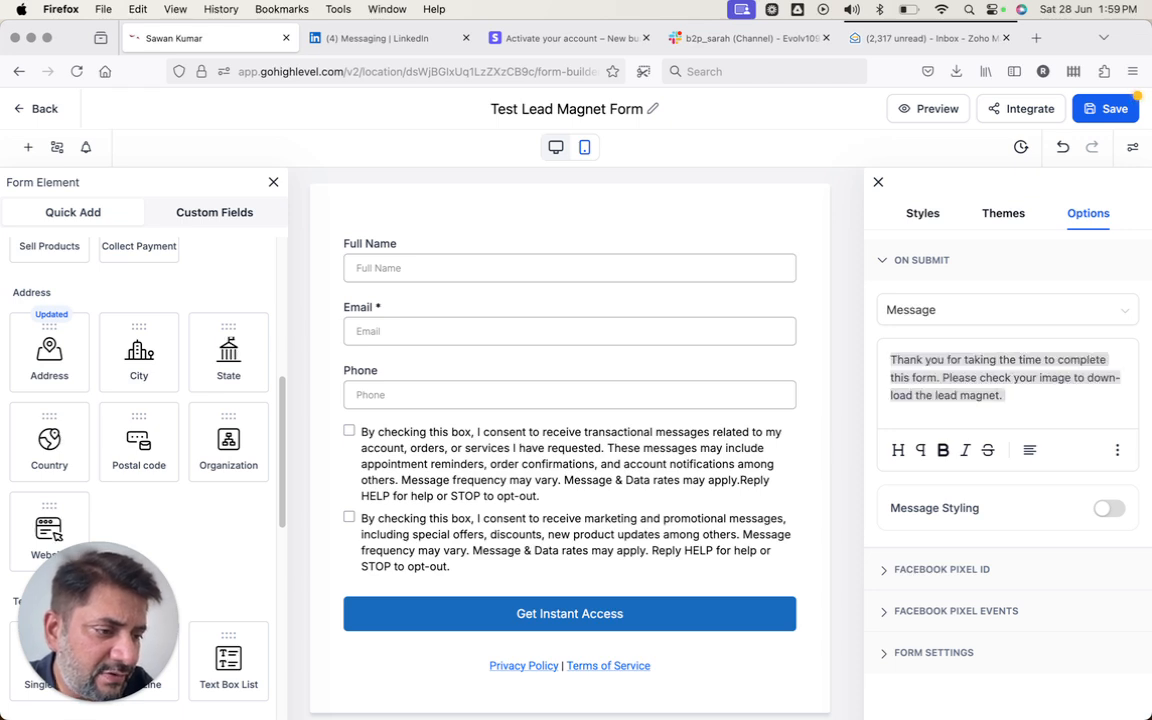
pyautogui.doubleClick(1058, 377)
pyautogui.write('email')
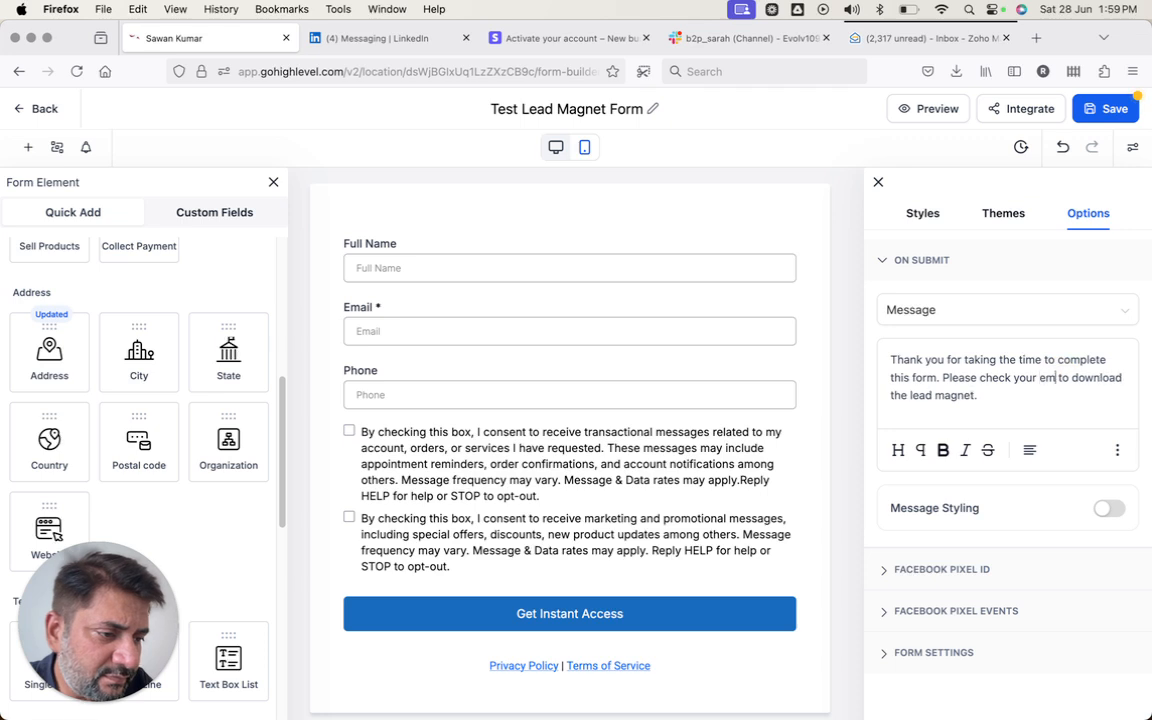
pyautogui.click(1041, 397)
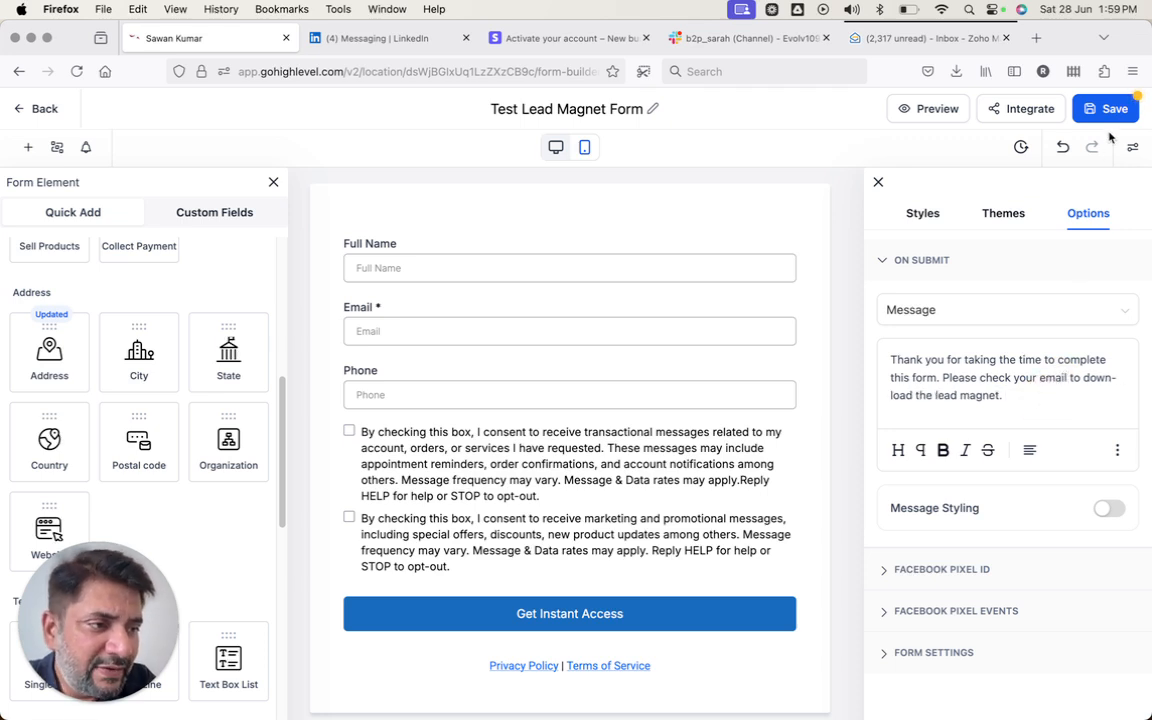
# - Keep Message as the on-submit action, save the Test Lead Magnet Form and exit the builder
pyautogui.click(988, 316)
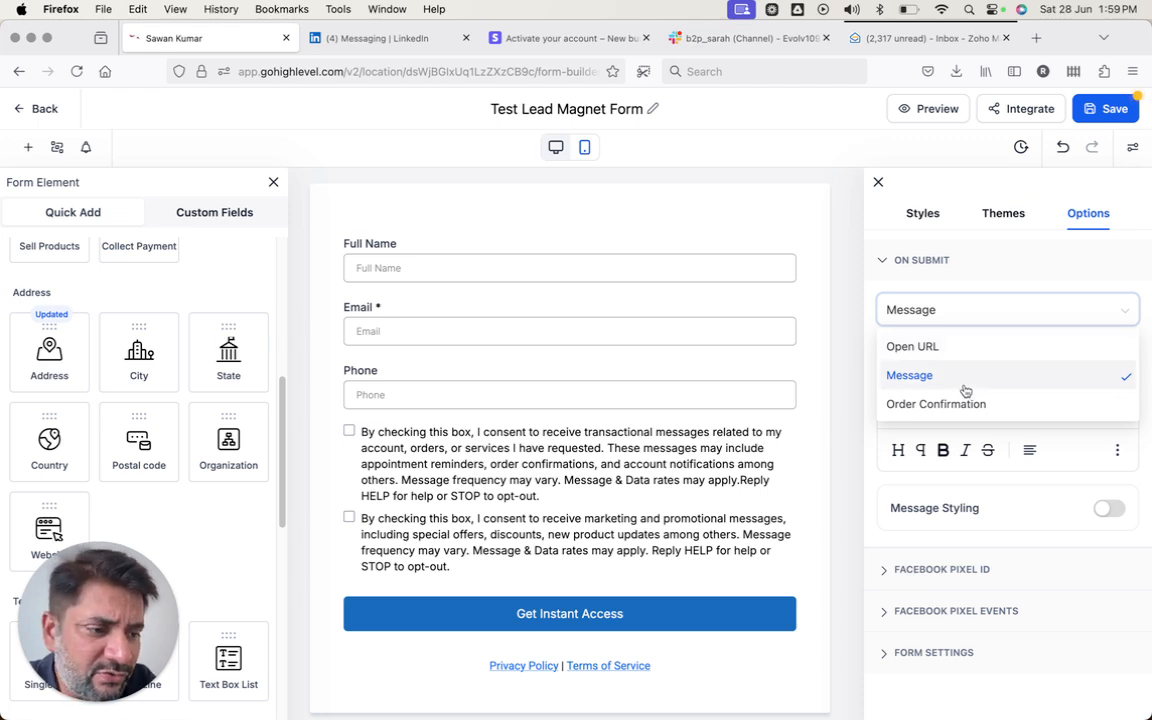
pyautogui.click(982, 300)
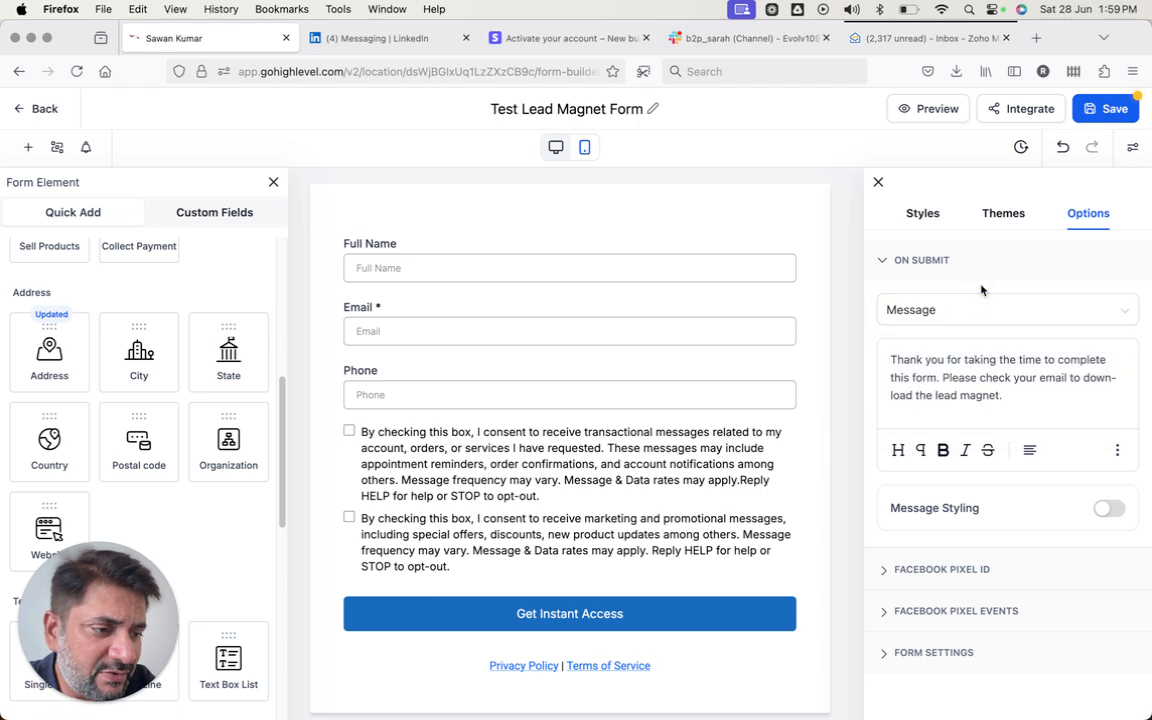
pyautogui.click(982, 302)
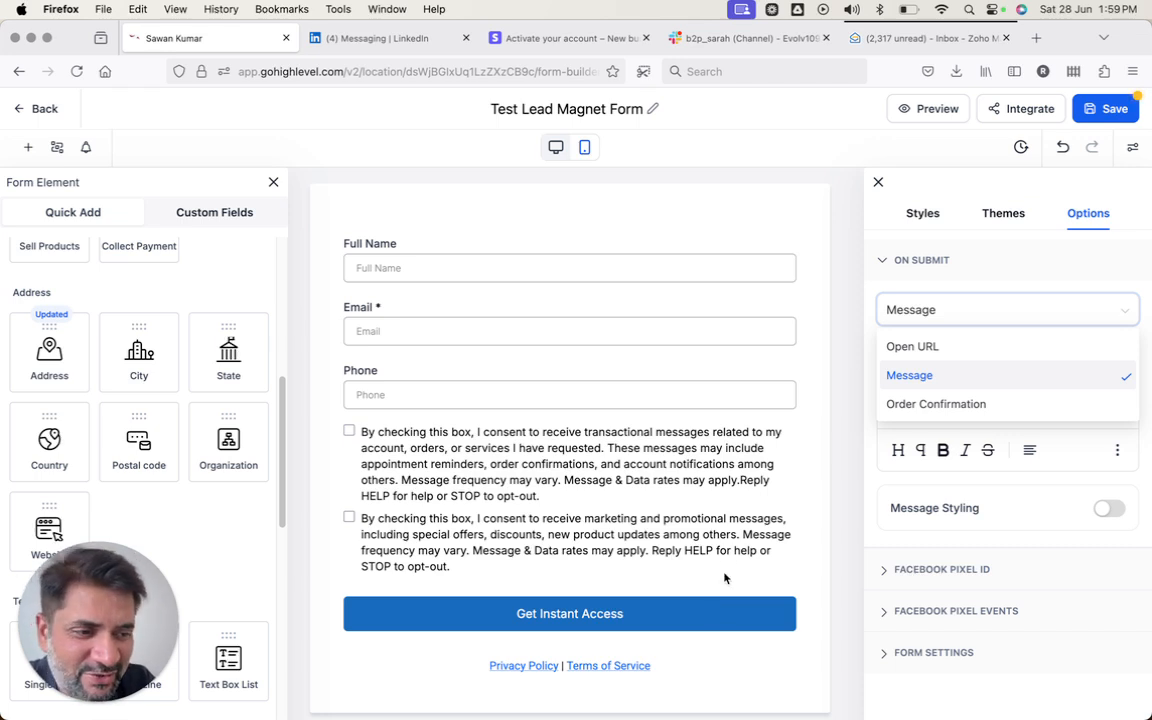
pyautogui.click(909, 375)
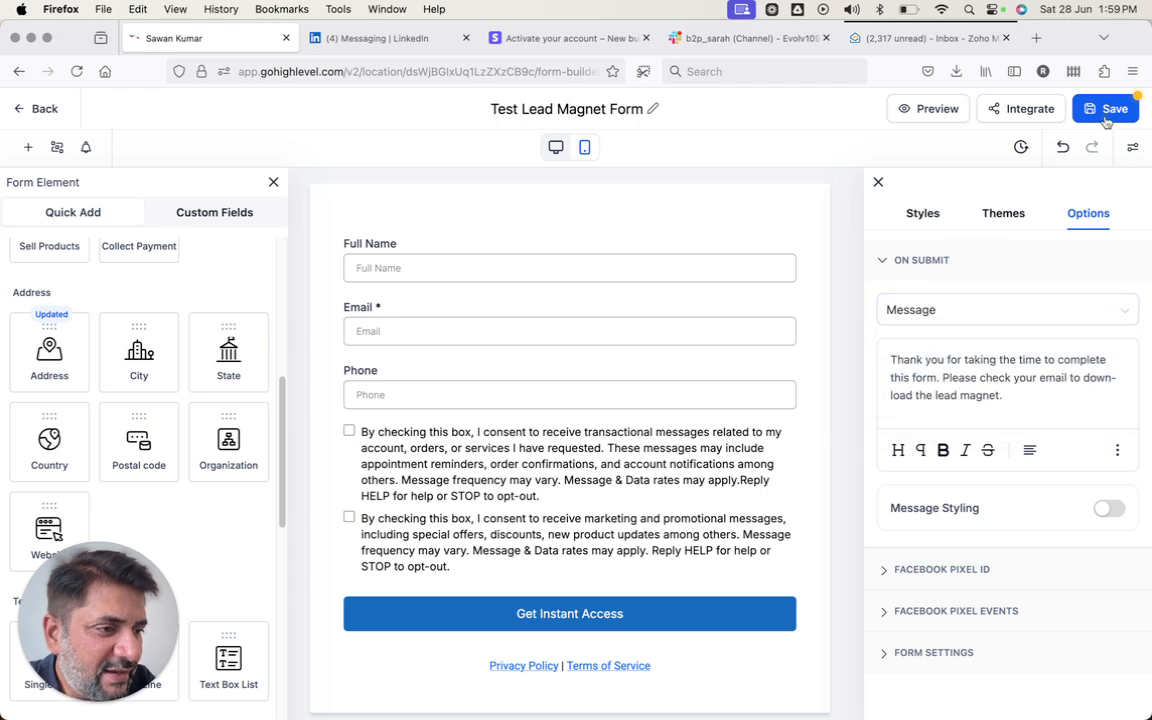
pyautogui.click(1105, 108)
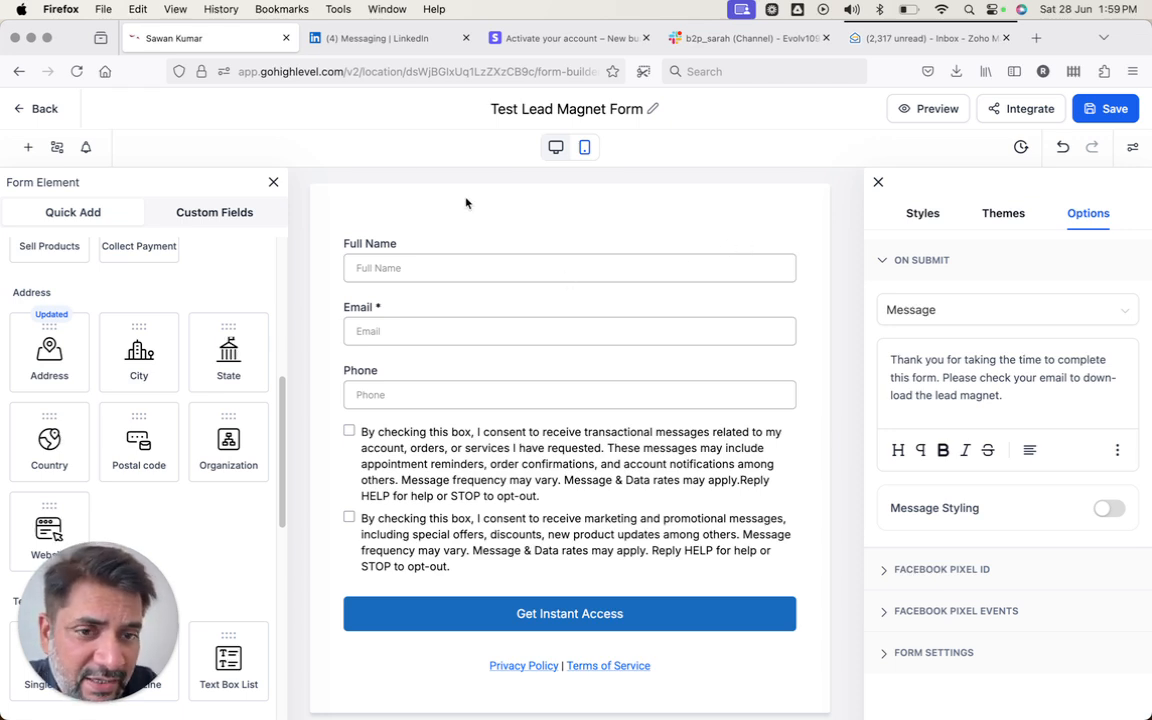
pyautogui.click(33, 110)
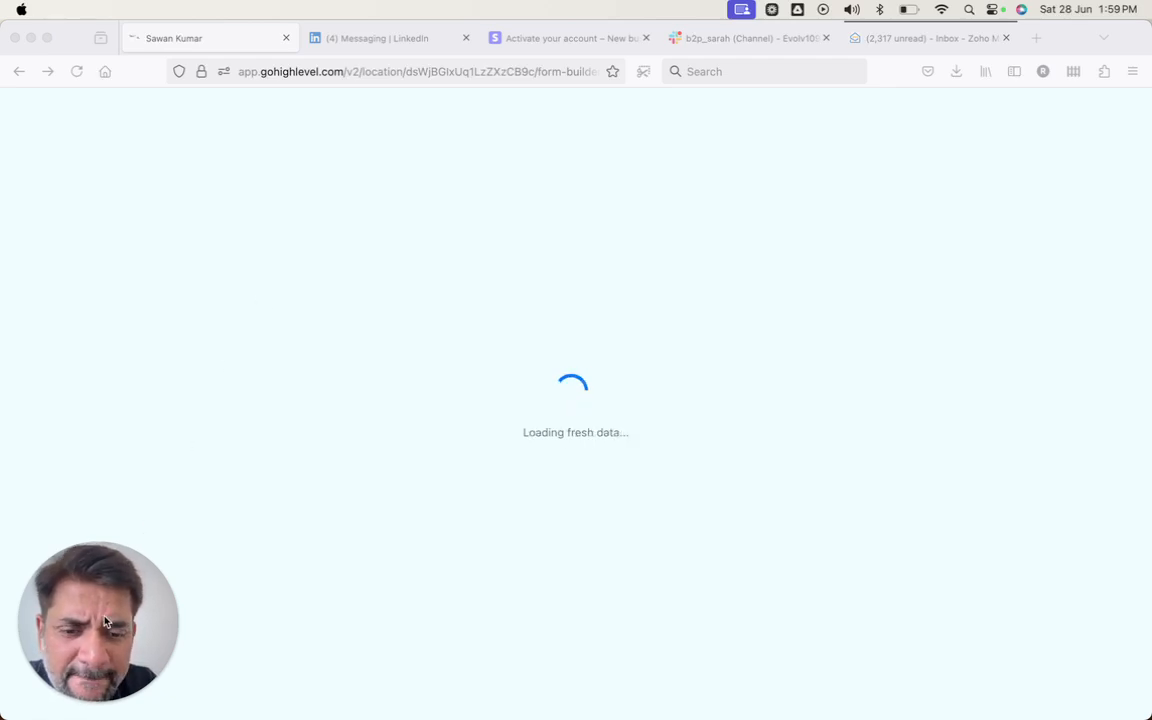
# - Switch to the Sites Funnels page and start a New Funnel
pyautogui.moveTo(94, 554); pyautogui.dragTo(71, 77)
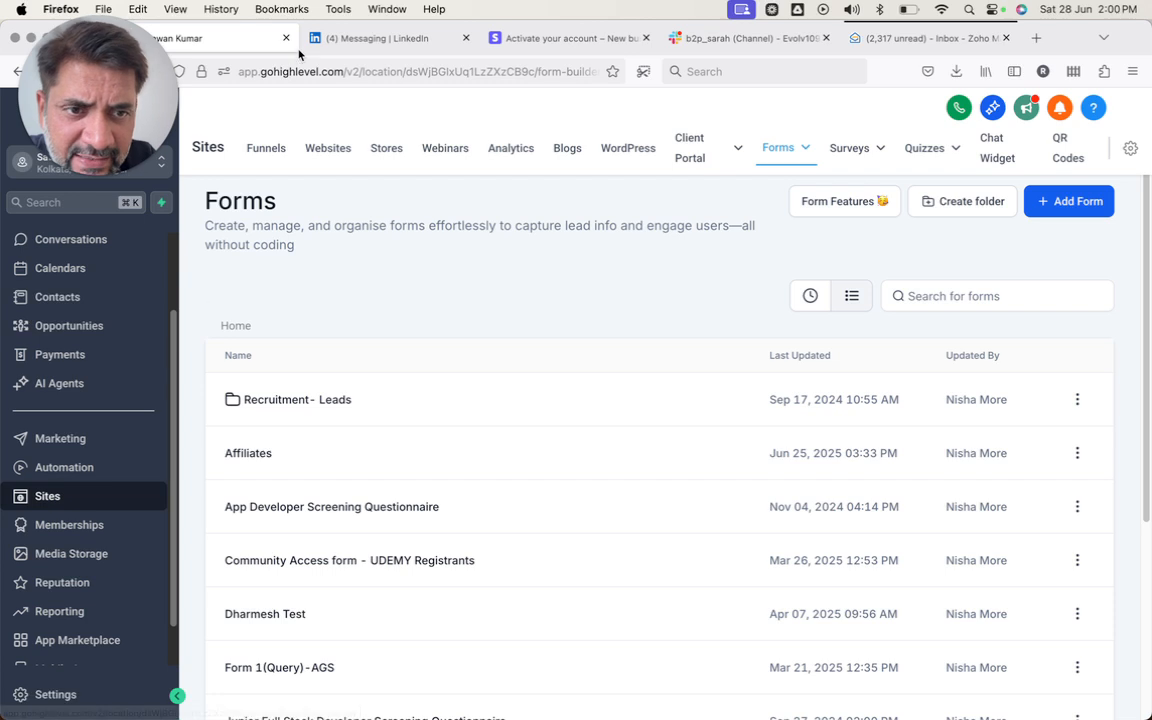
pyautogui.click(254, 152)
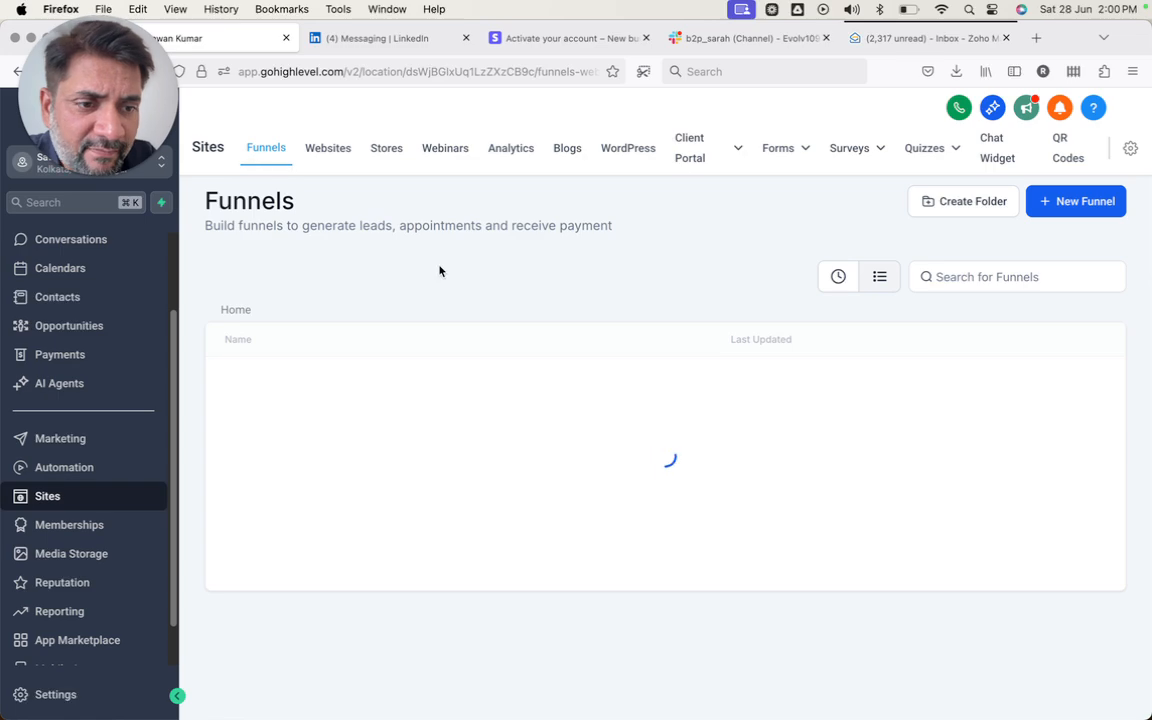
pyautogui.click(1045, 203)
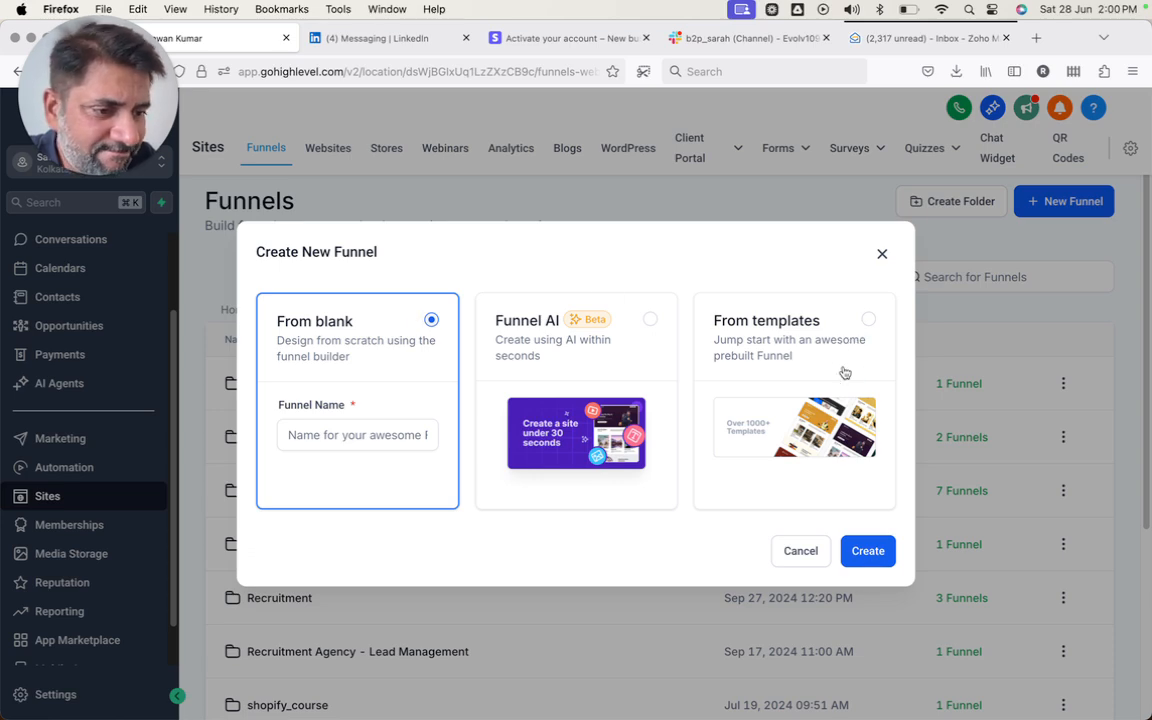
# - Build the funnel from templates and search the library for lead magnet, then opt-in templates
pyautogui.click(780, 418)
pyautogui.click(861, 551)
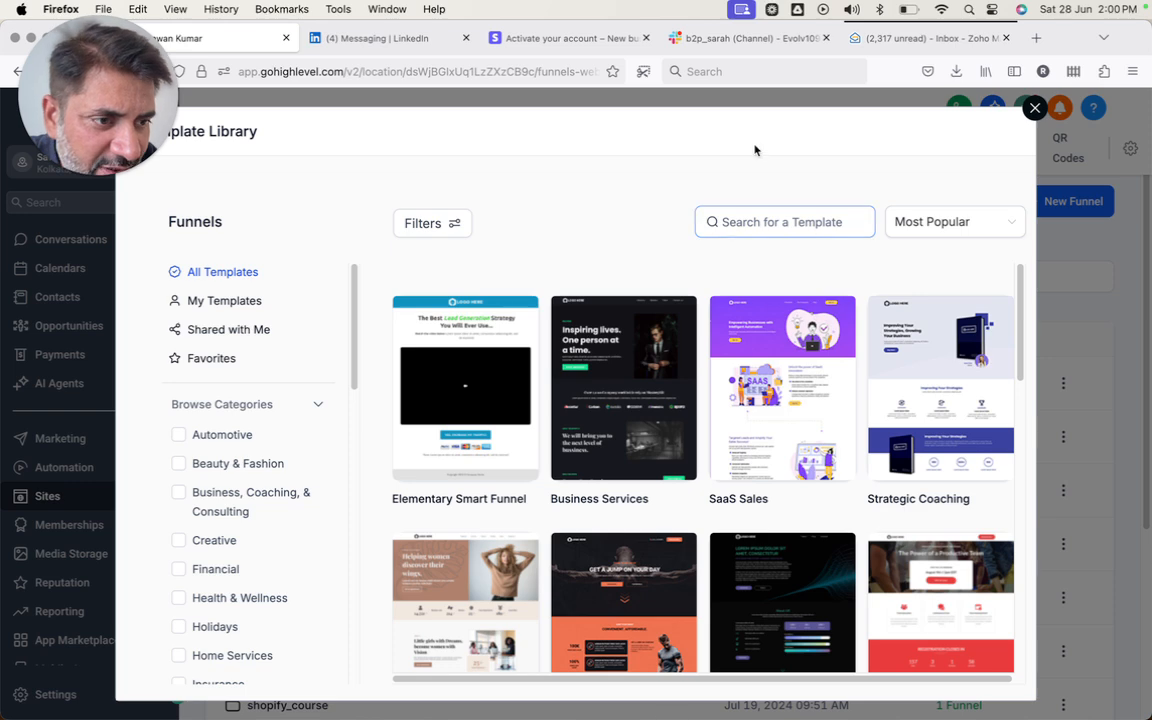
pyautogui.click(745, 218)
pyautogui.write('lead magen')
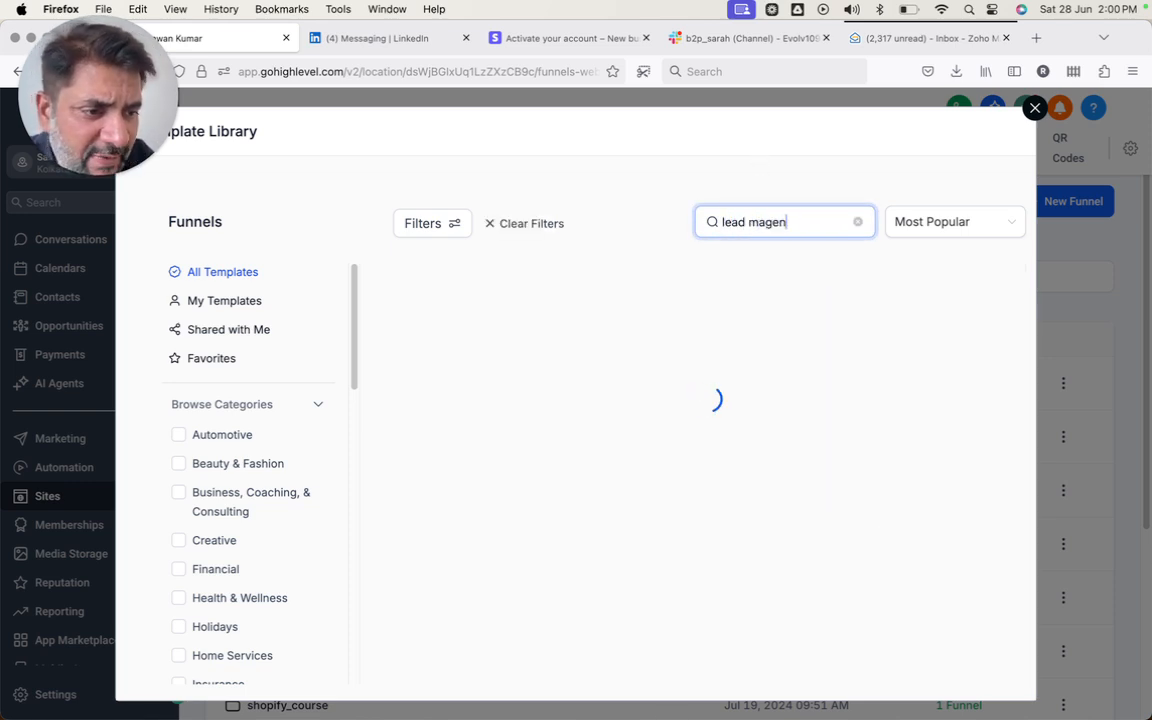
pyautogui.write('t')
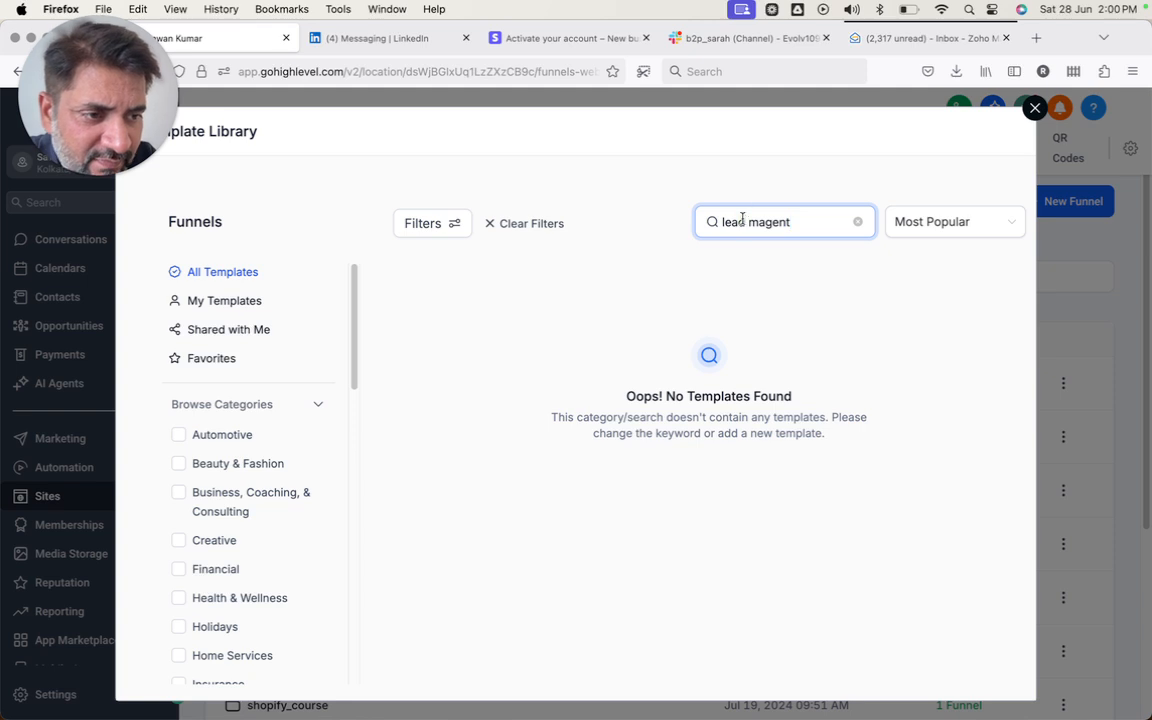
pyautogui.tripleClick(742, 218)
pyautogui.write('opt ti')
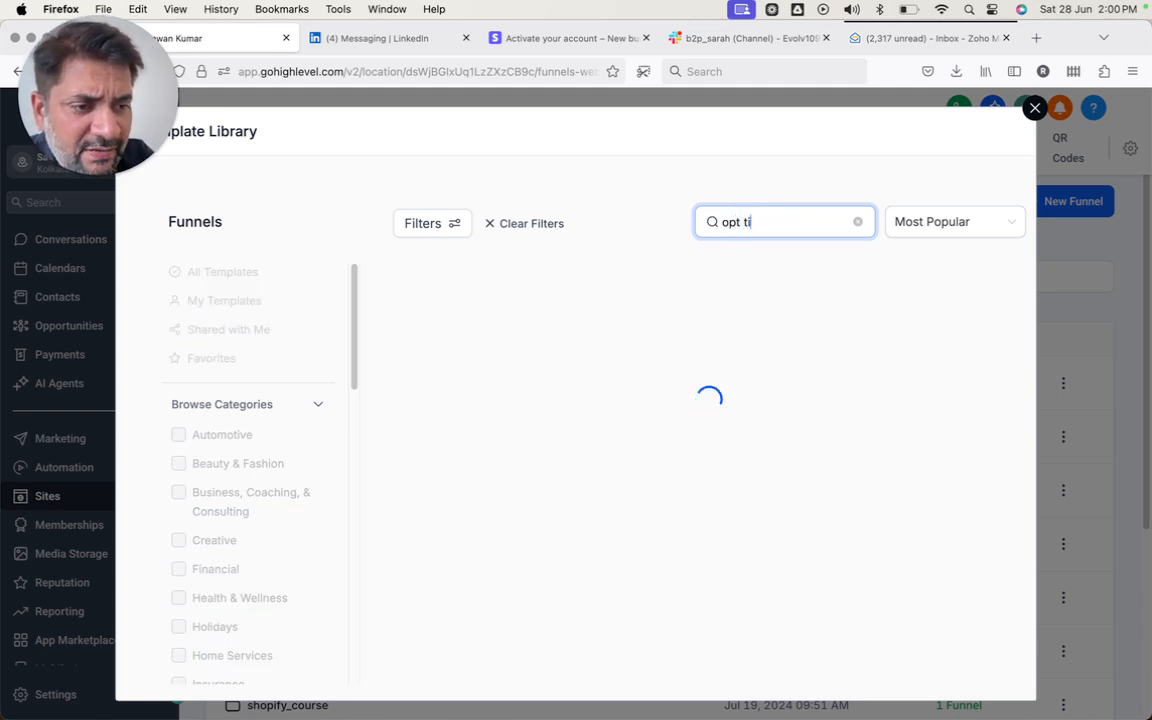
pyautogui.press('BackSpace')
pyautogui.press('BackSpace')
pyautogui.write('i')
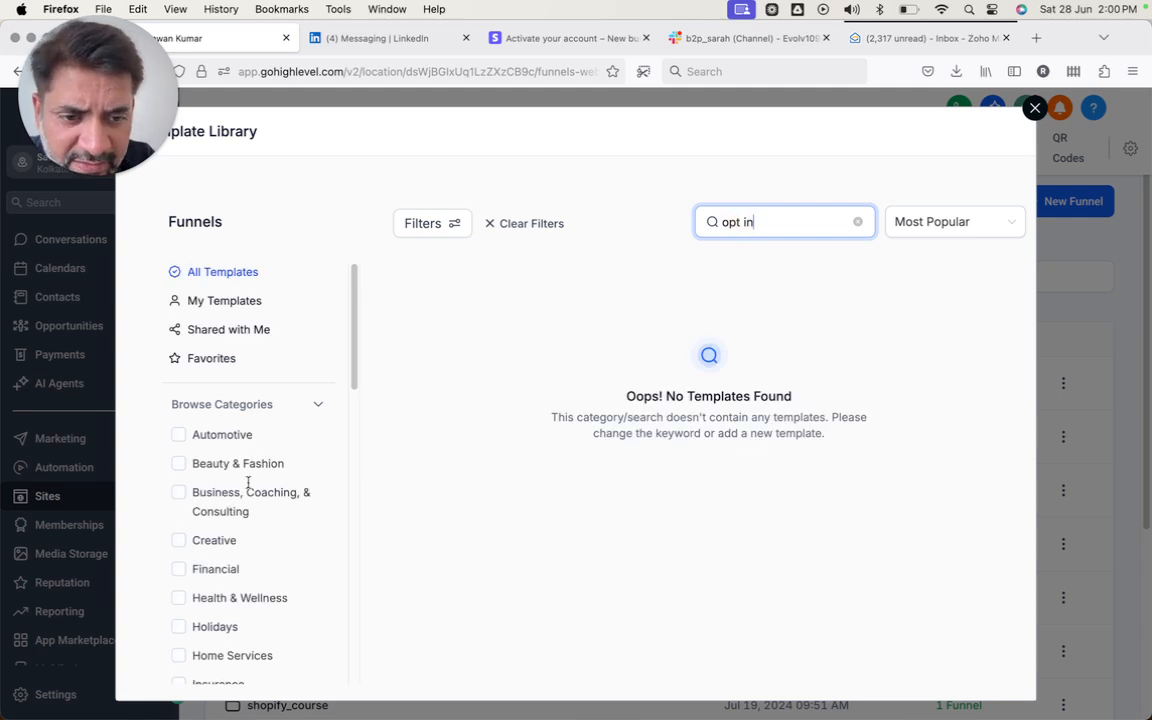
# - Clear the search and filter the template library to Lead Capture types
pyautogui.scroll(-3, 248, 482)
pyautogui.click(858, 222)
pyautogui.scroll(-5, 239, 489)
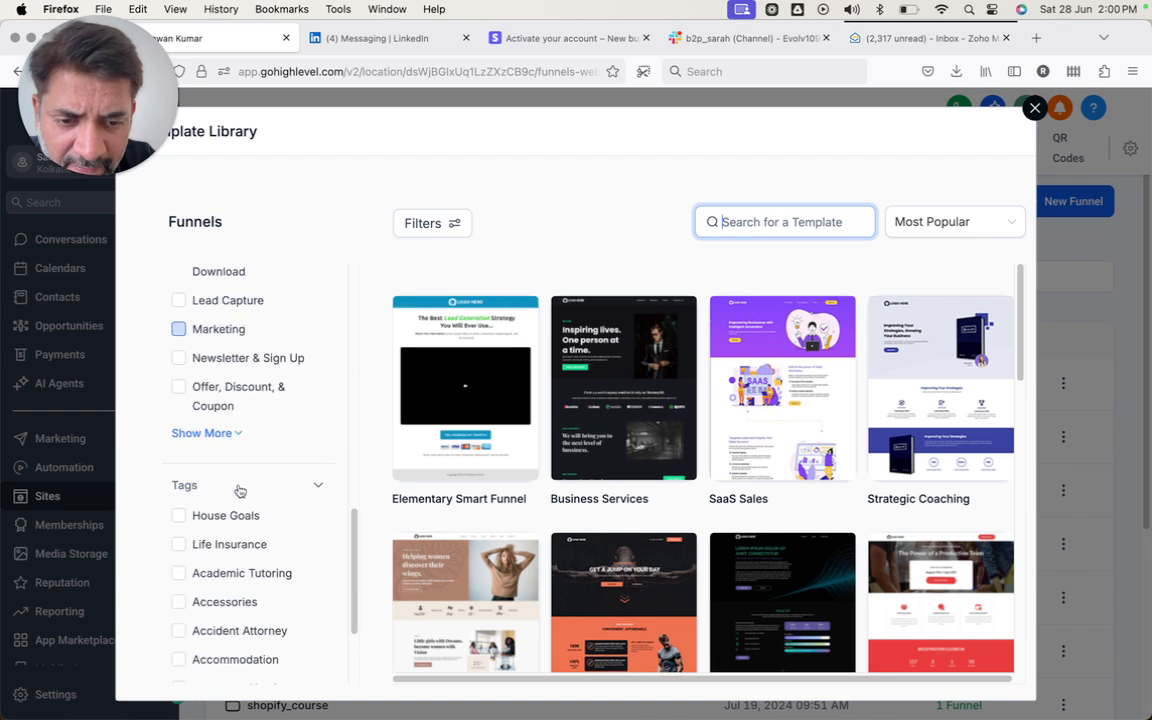
pyautogui.scroll(-3, 239, 489)
pyautogui.scroll(7, 239, 489)
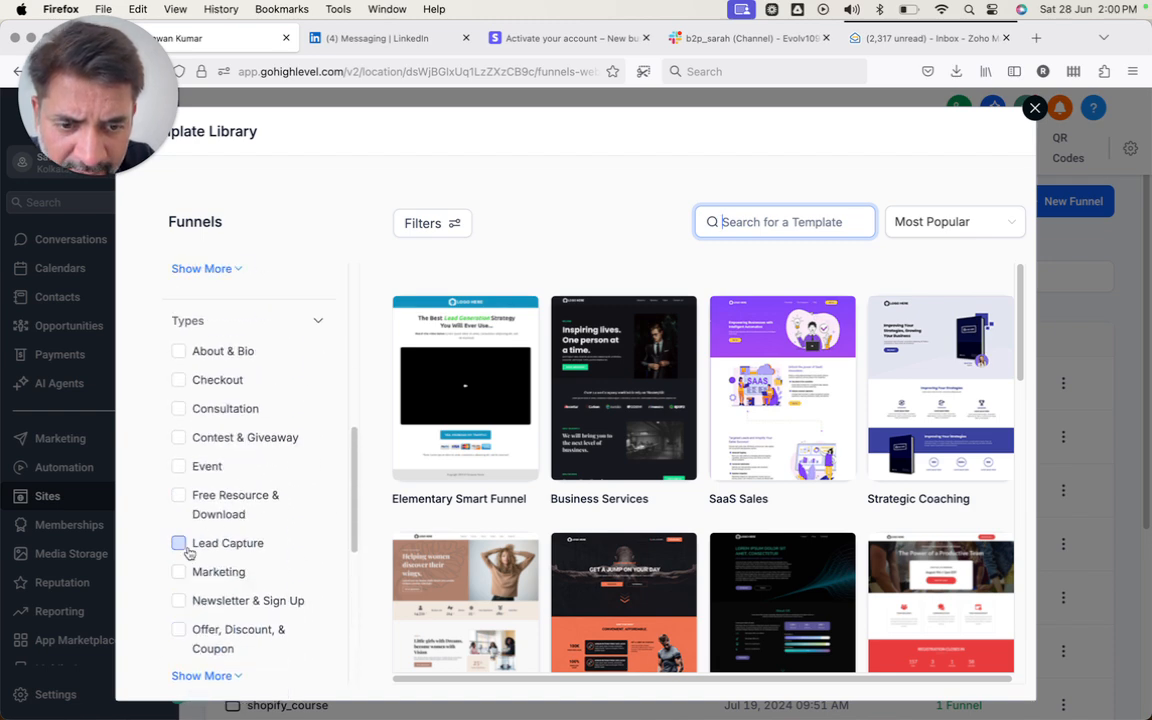
pyautogui.click(179, 543)
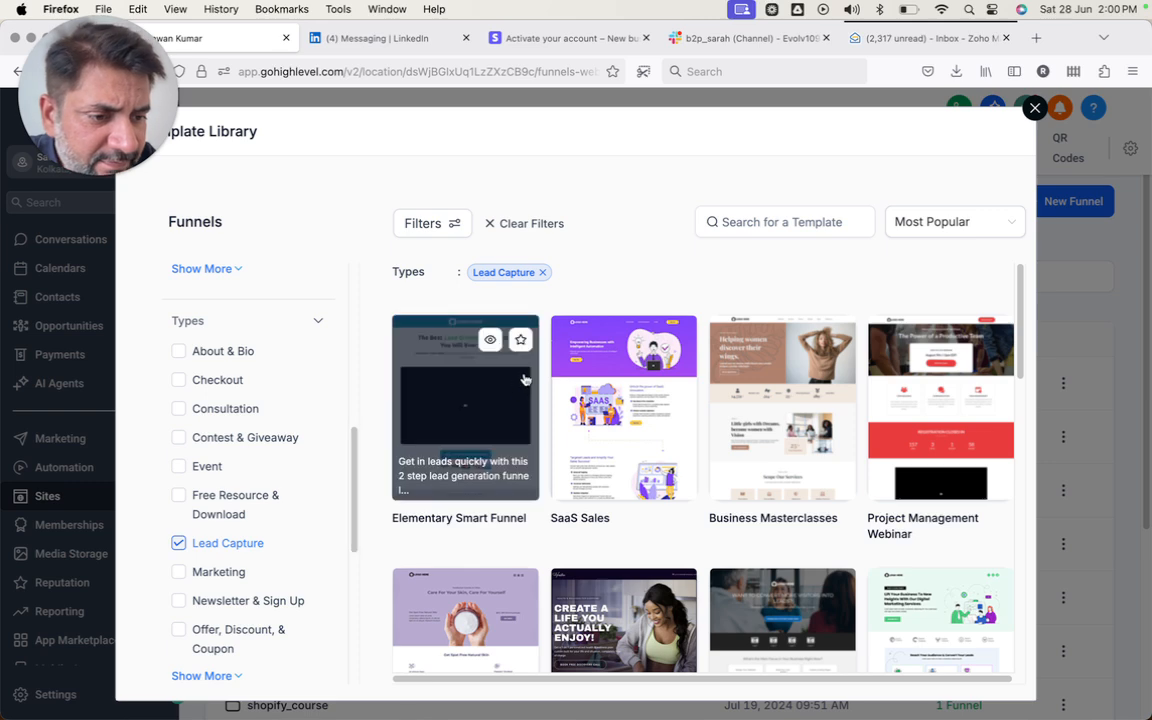
pyautogui.scroll(-8, 524, 379)
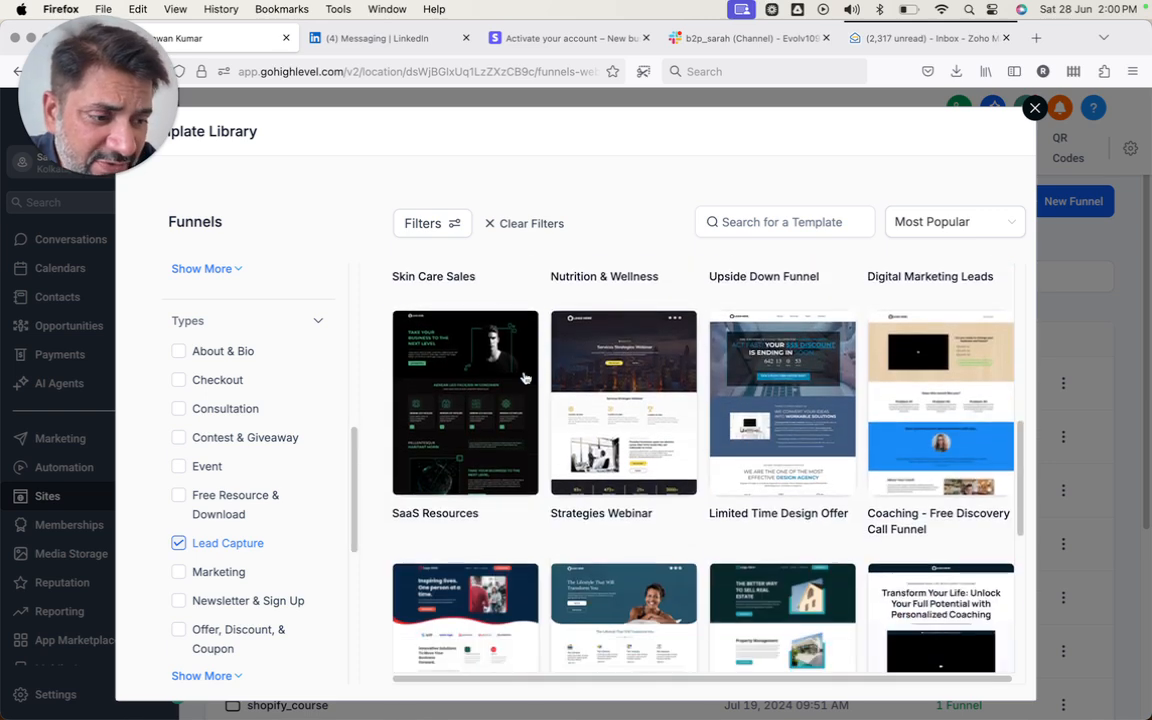
pyautogui.scroll(8, 522, 379)
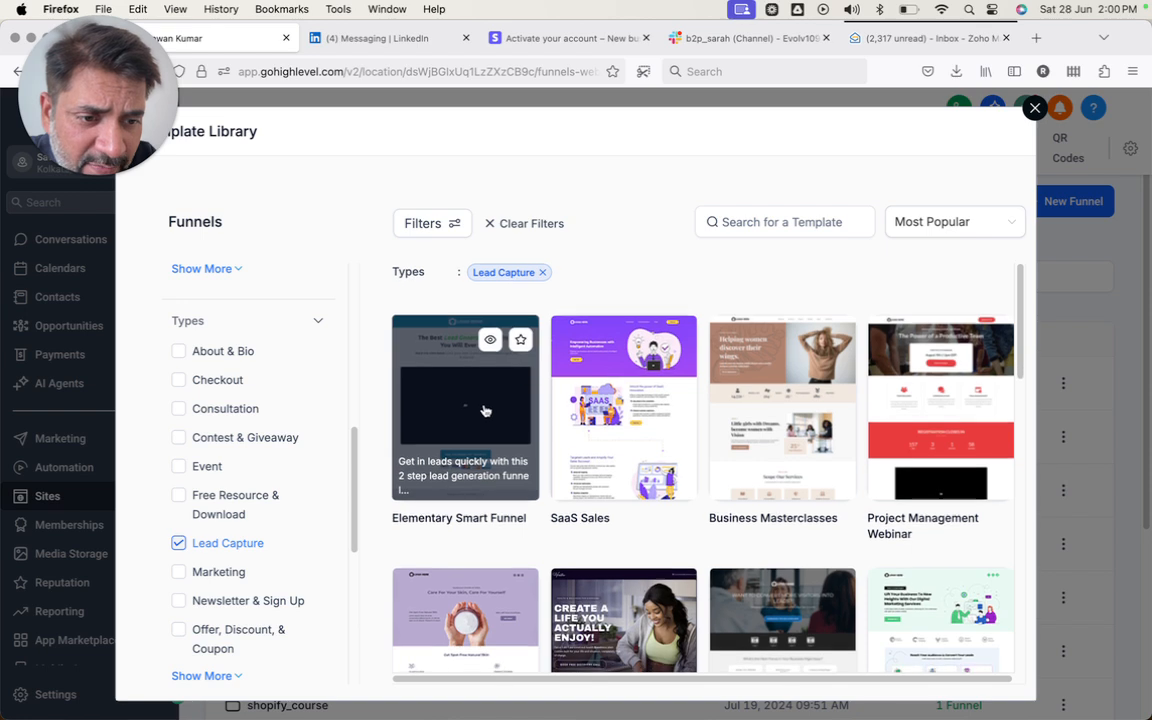
# - Preview the Elementary Smart Funnel template and create the funnel from it
pyautogui.click(483, 411)
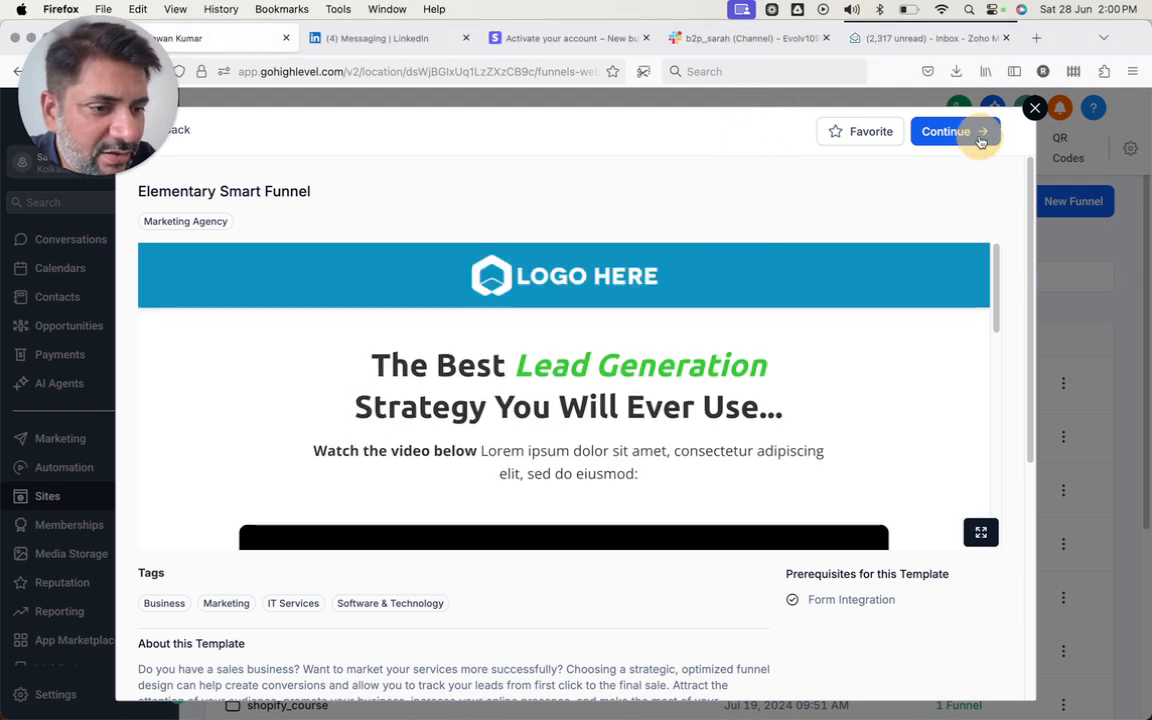
pyautogui.click(978, 133)
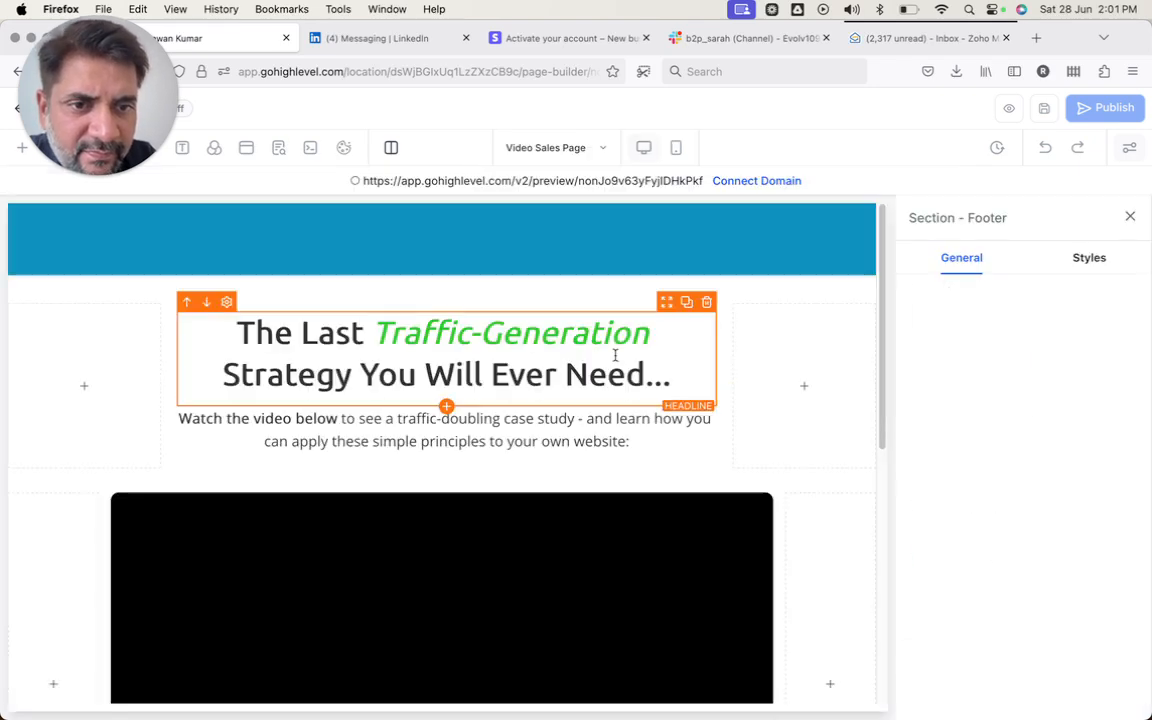
# - Replace the headline's opening words 'The Last' with 'Free Guide :'
pyautogui.click(559, 337)
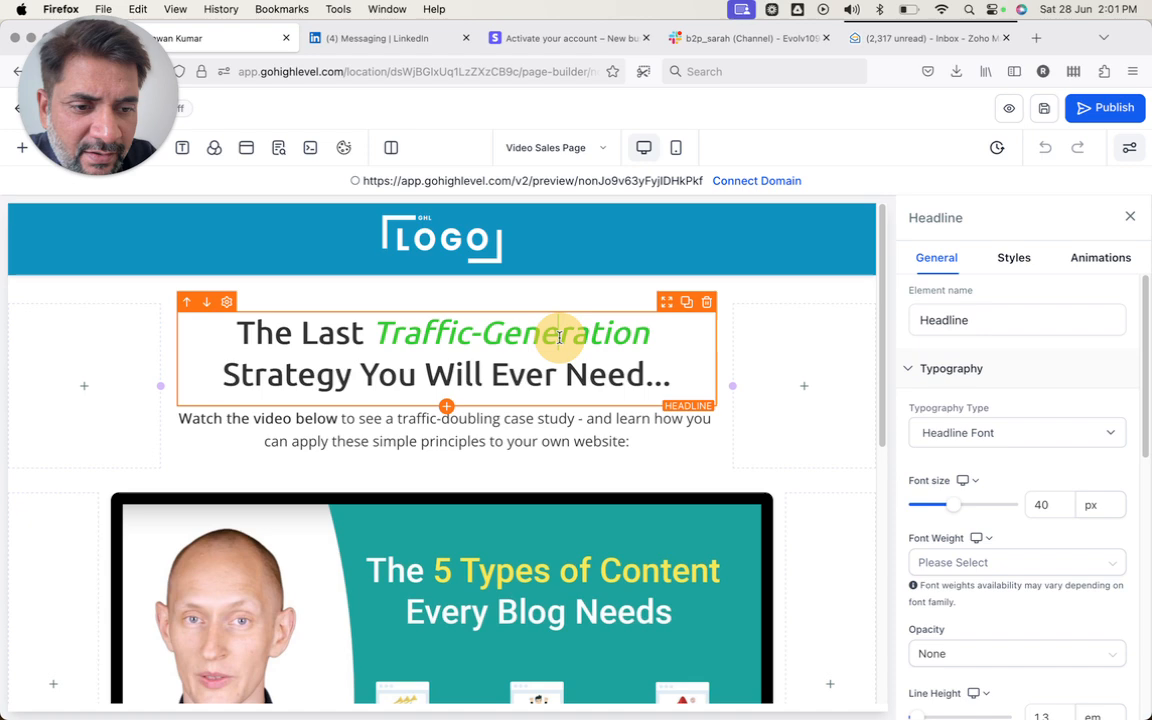
pyautogui.click(480, 241)
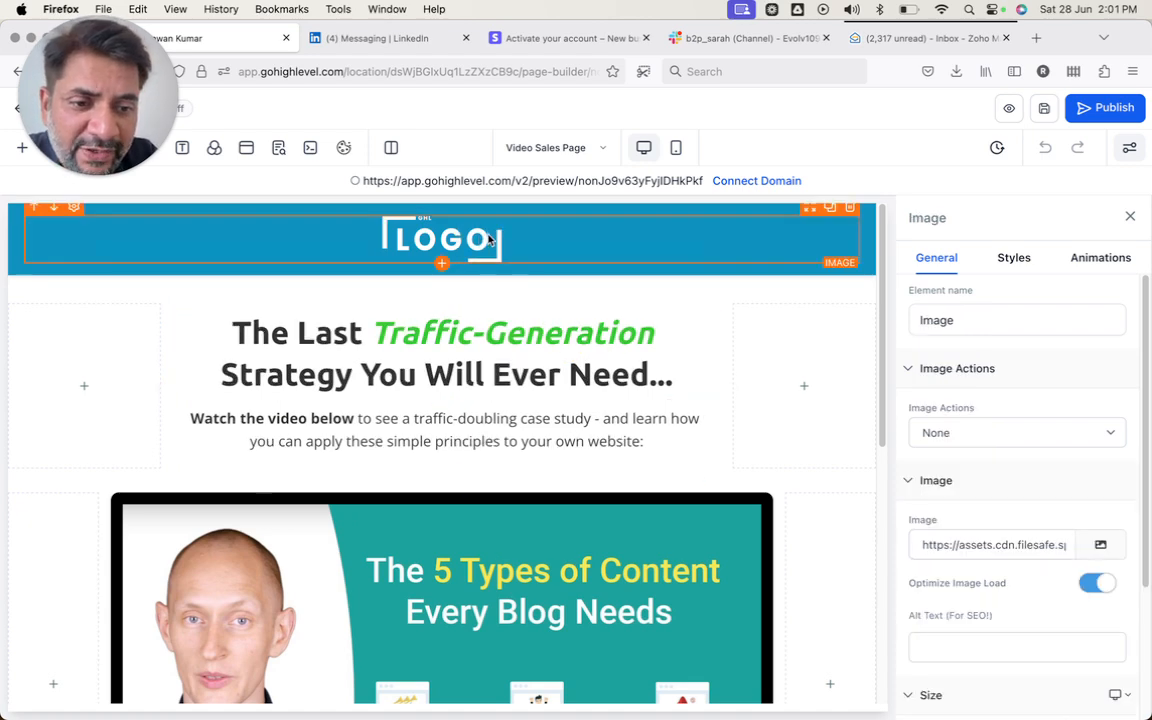
pyautogui.click(440, 363)
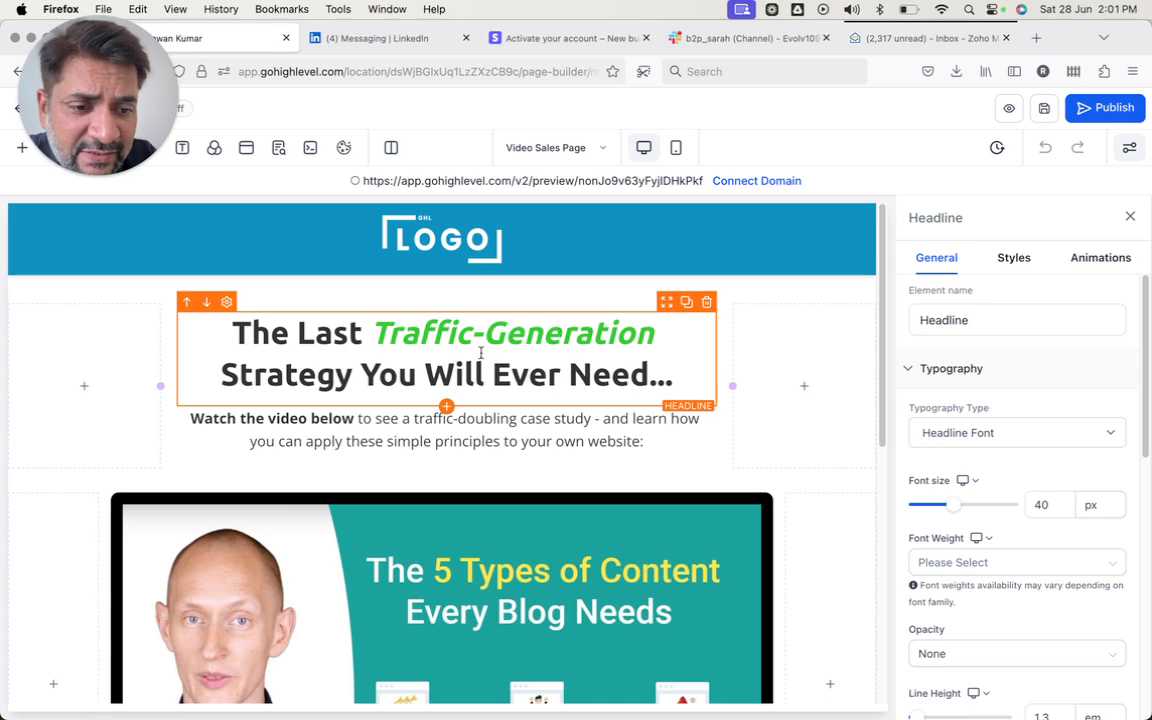
pyautogui.doubleClick(463, 365)
pyautogui.click(390, 334)
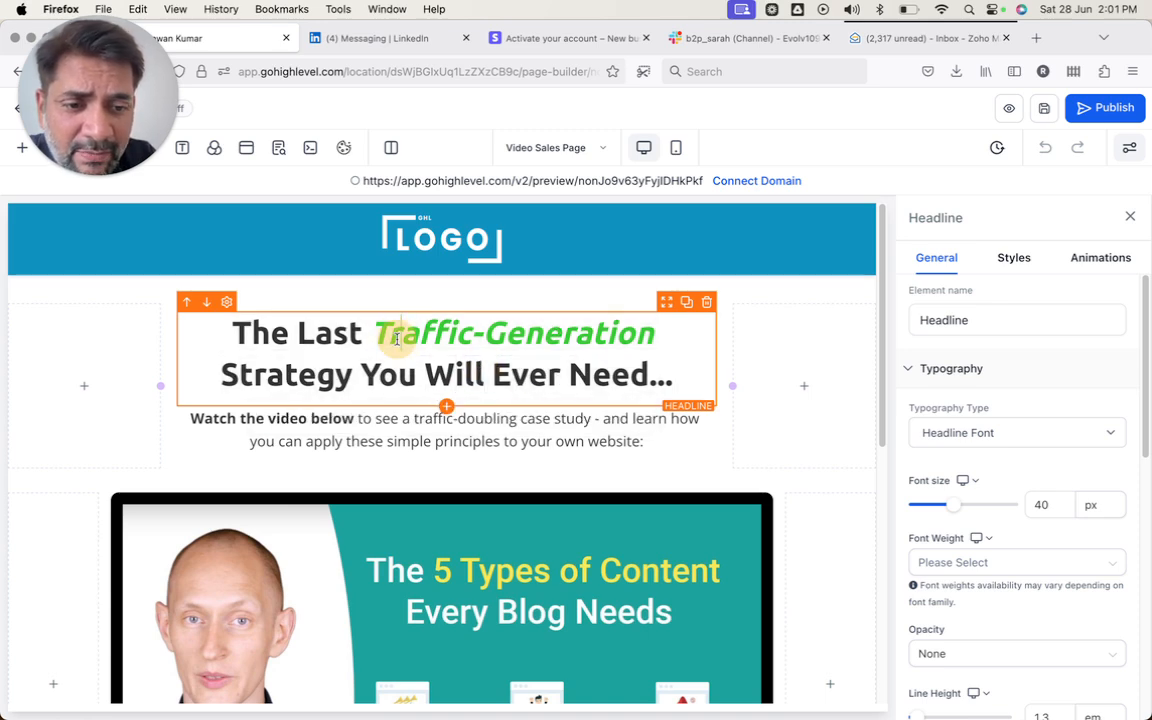
pyautogui.moveTo(360, 334); pyautogui.dragTo(234, 332)
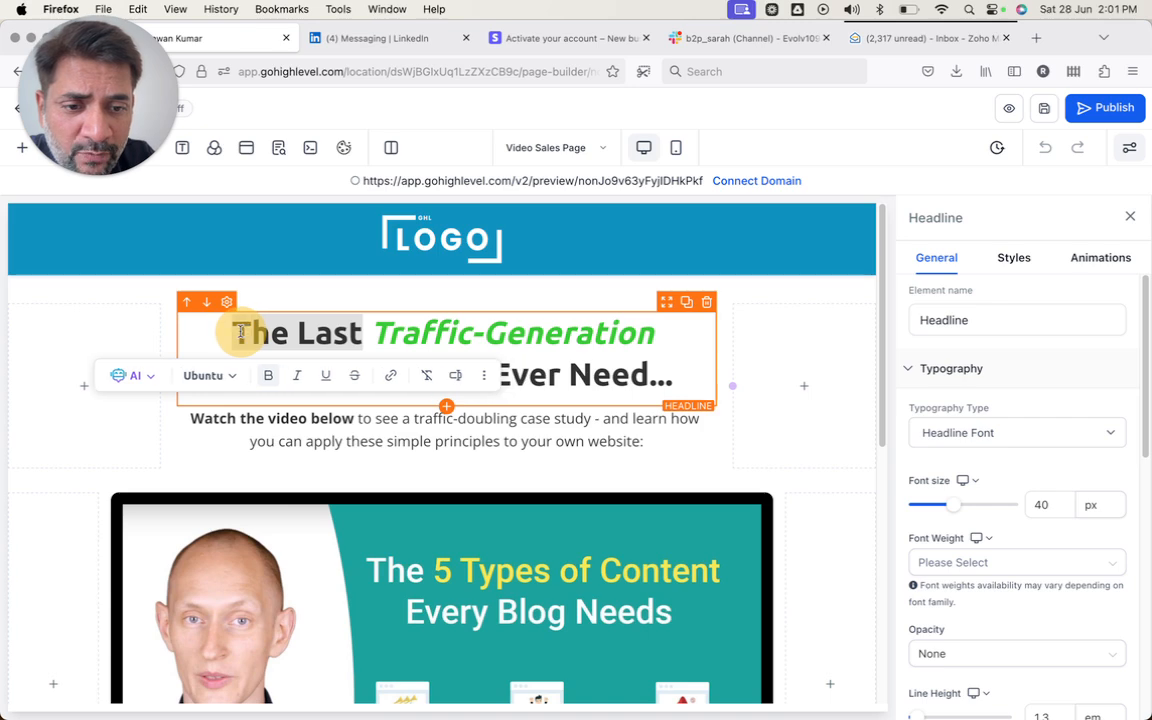
pyautogui.write('Free Guide :')
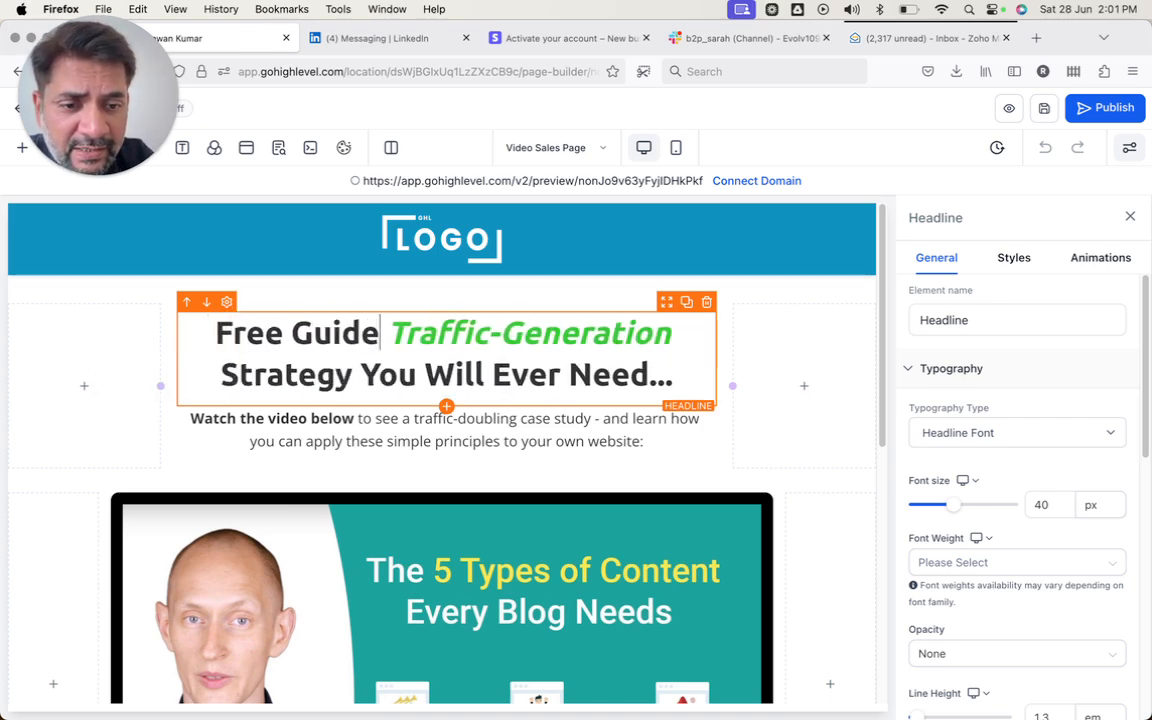
# - Replace the traffic text with '7 Steps to Automating Your sales in 24 hours' on its own line
pyautogui.click(408, 343)
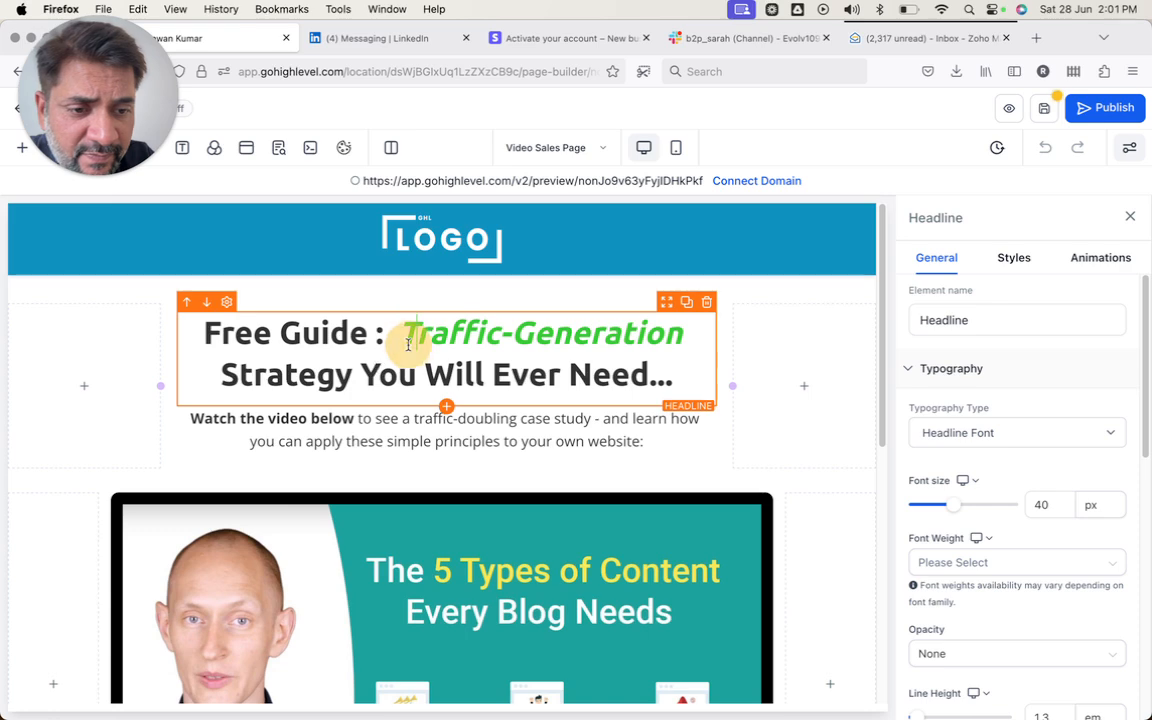
pyautogui.write('7')
pyautogui.press('BackSpace')
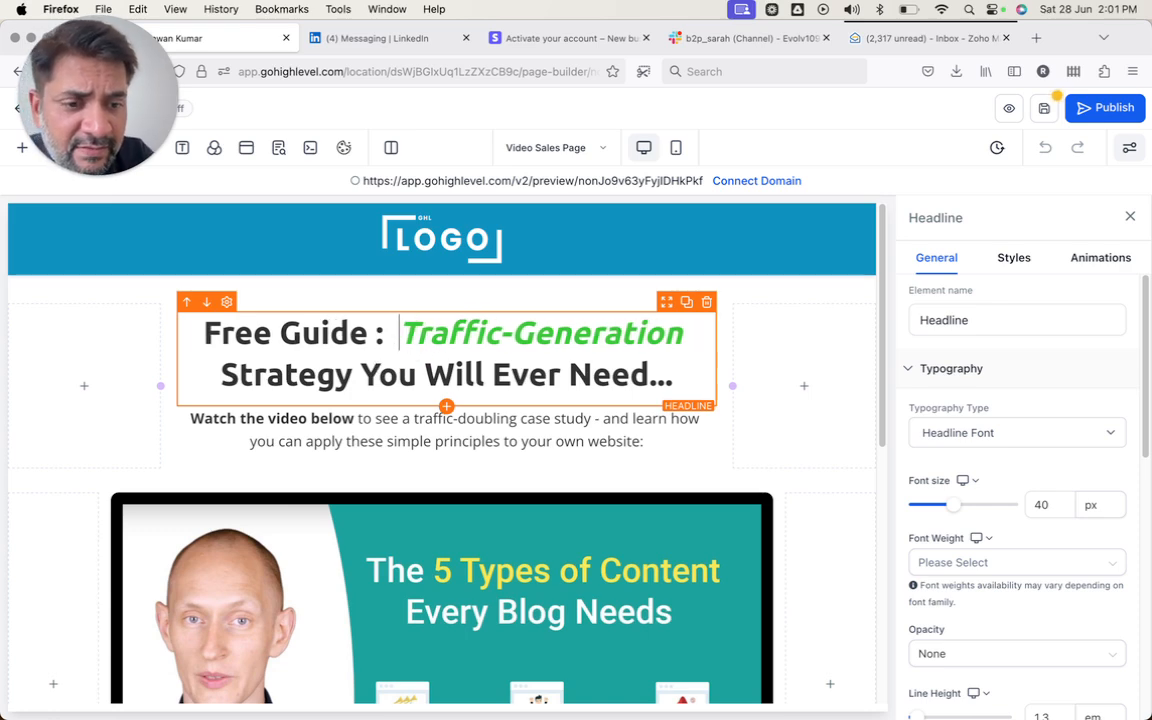
pyautogui.write('7')
pyautogui.press('Left')
pyautogui.press('BackSpace')
pyautogui.press('Right')
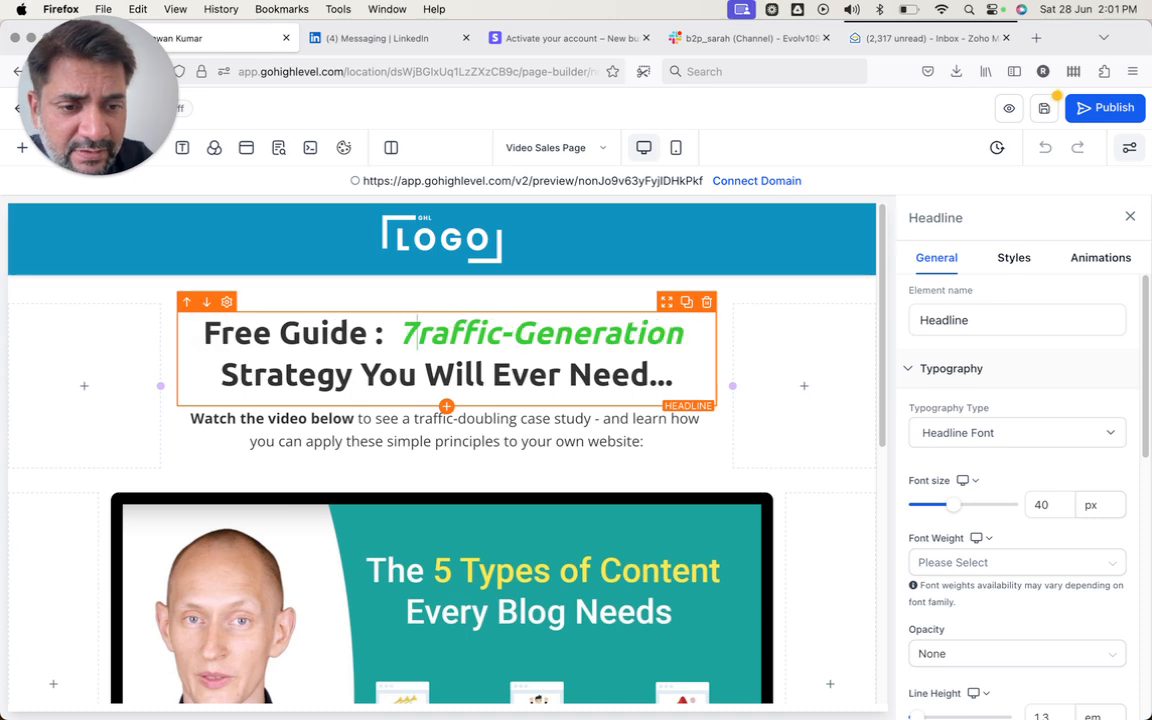
pyautogui.write('Steps to Au')
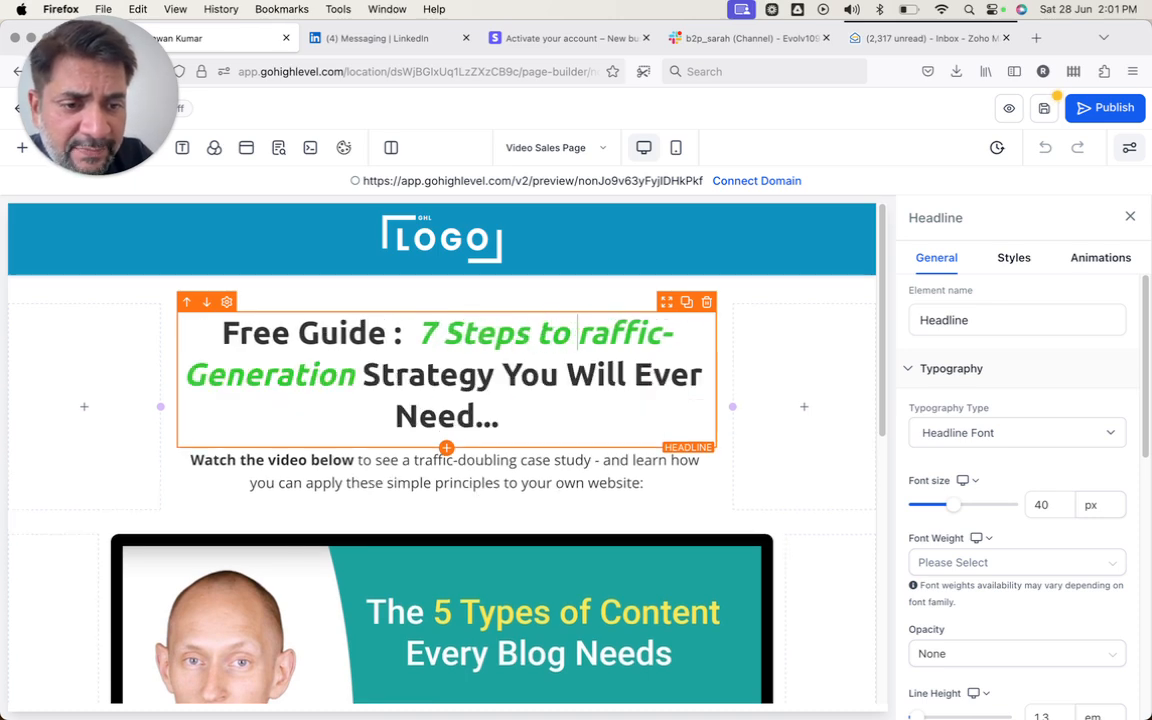
pyautogui.write('tomating Your ')
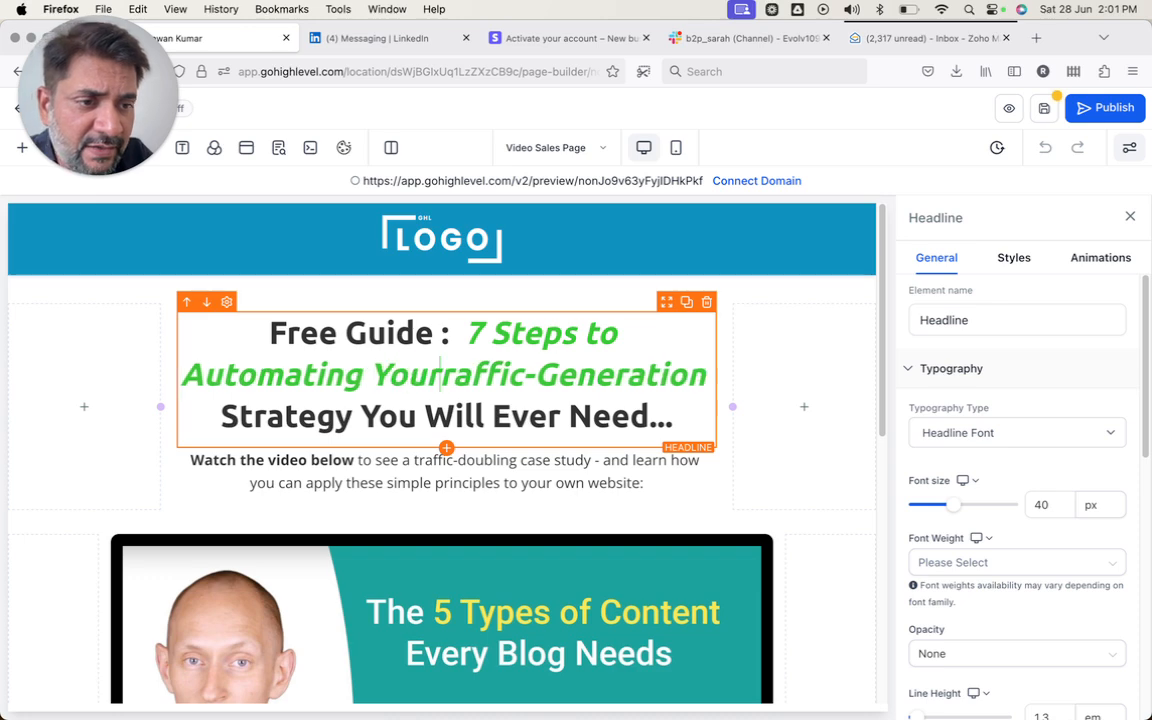
pyautogui.write('sales in 24 ')
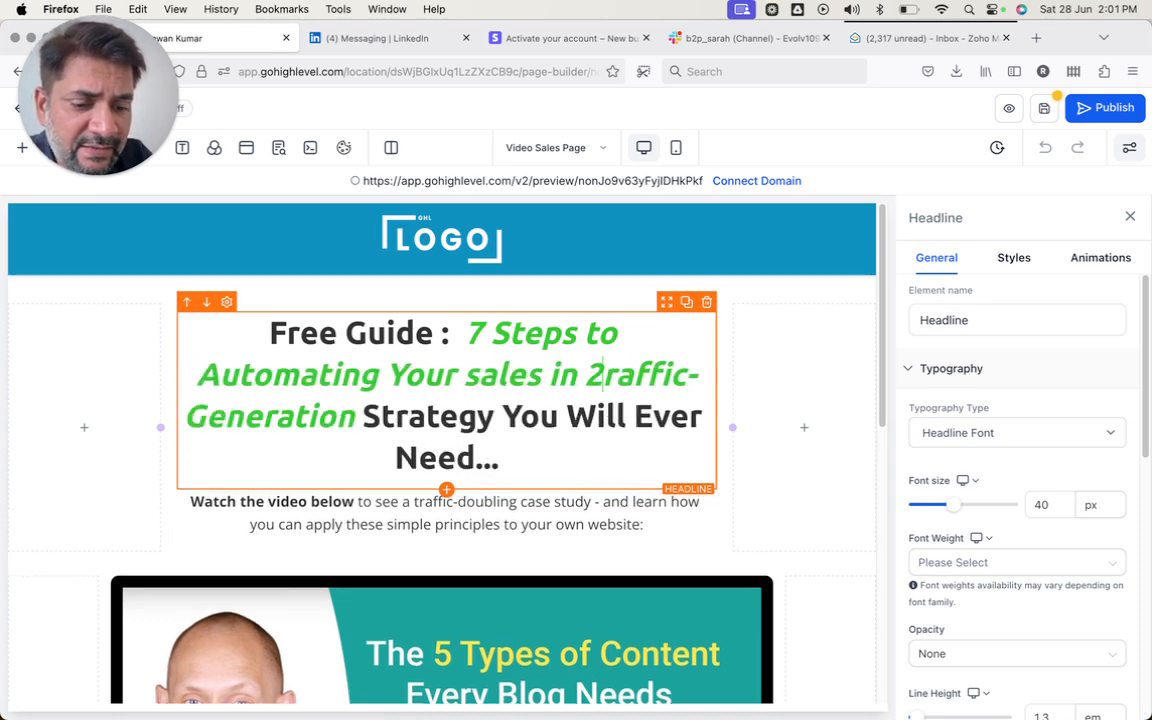
pyautogui.write('hours')
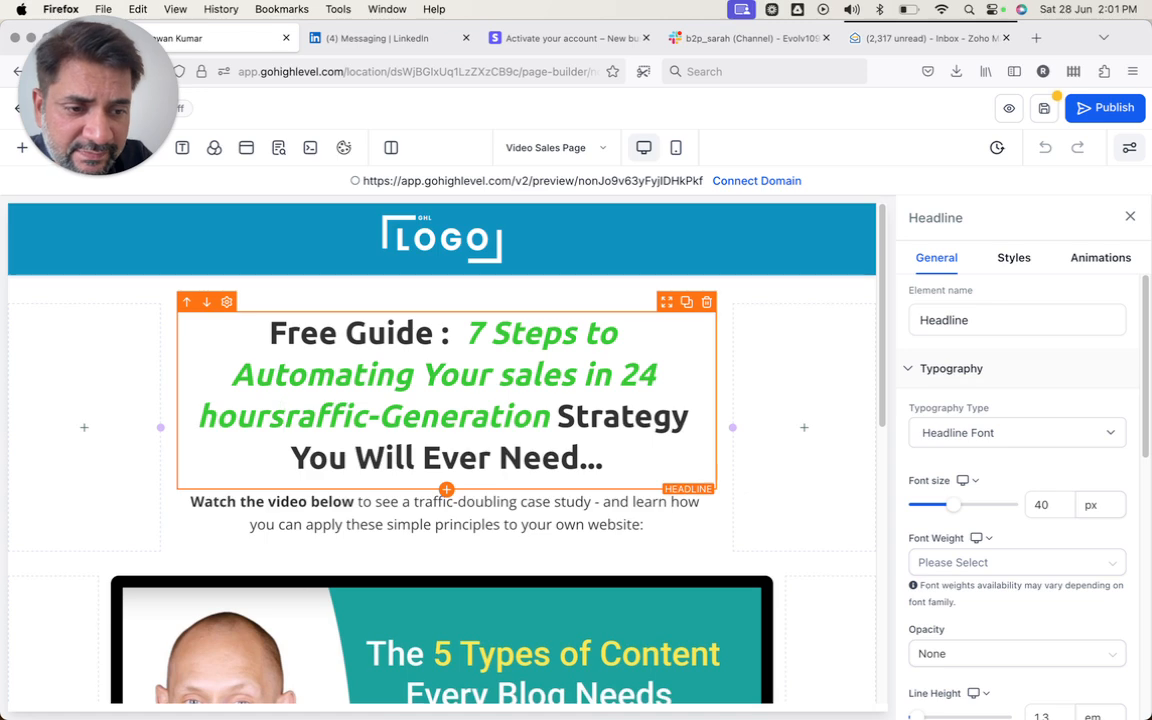
pyautogui.write('"')
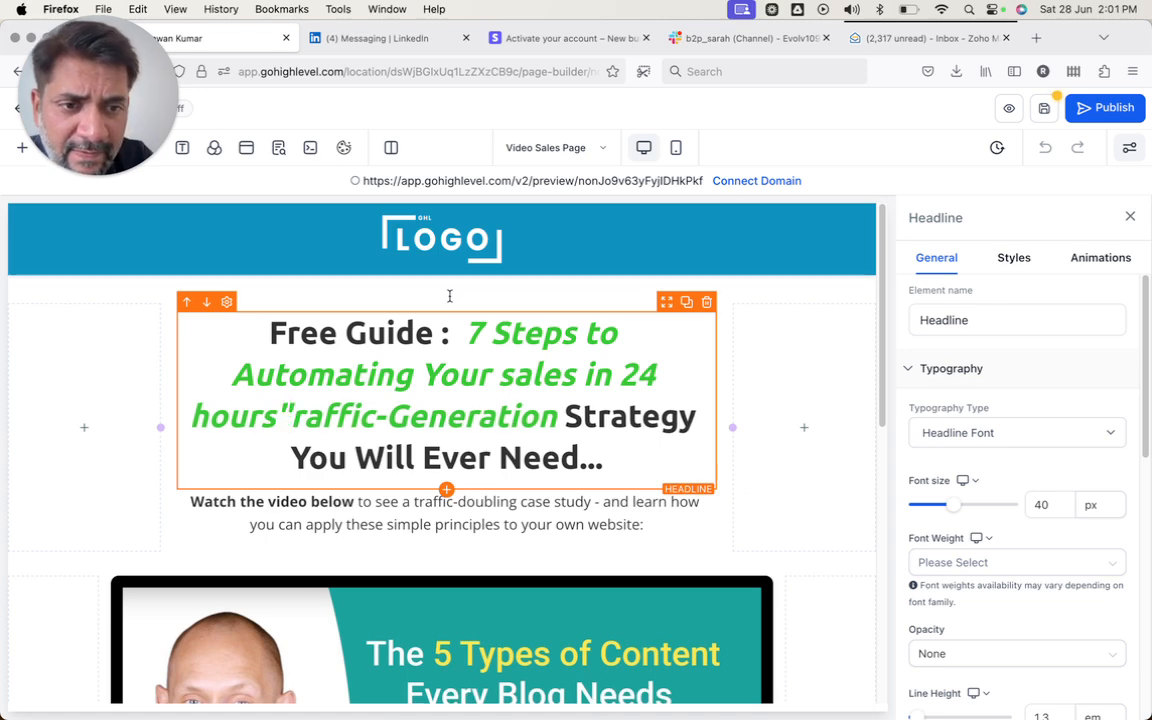
pyautogui.press('BackSpace')
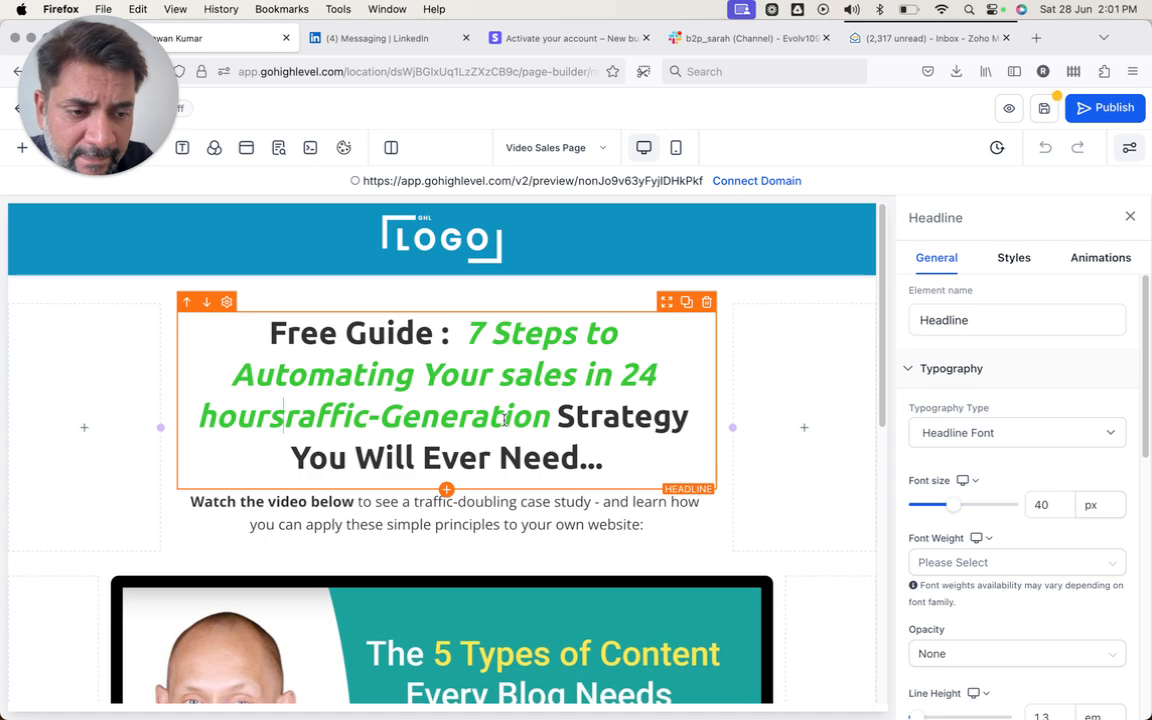
pyautogui.hotkey('shift', 'Right')
pyautogui.hotkey('shift', 'Right')
pyautogui.hotkey('shift', 'Right')
pyautogui.hotkey('shift', 'Right')
pyautogui.hotkey('shift', 'Right')
pyautogui.hotkey('shift', 'Right')
pyautogui.hotkey('shift', 'Right')
pyautogui.hotkey('shift', 'Right')
pyautogui.hotkey('shift', 'Right')
pyautogui.hotkey('shift', 'Right')
pyautogui.hotkey('shift', 'Right')
pyautogui.hotkey('shift', 'Right')
pyautogui.hotkey('shift', 'Right')
pyautogui.hotkey('shift', 'Right')
pyautogui.hotkey('shift', 'Right')
pyautogui.hotkey('shift', 'Right')
pyautogui.hotkey('shift', 'Right')
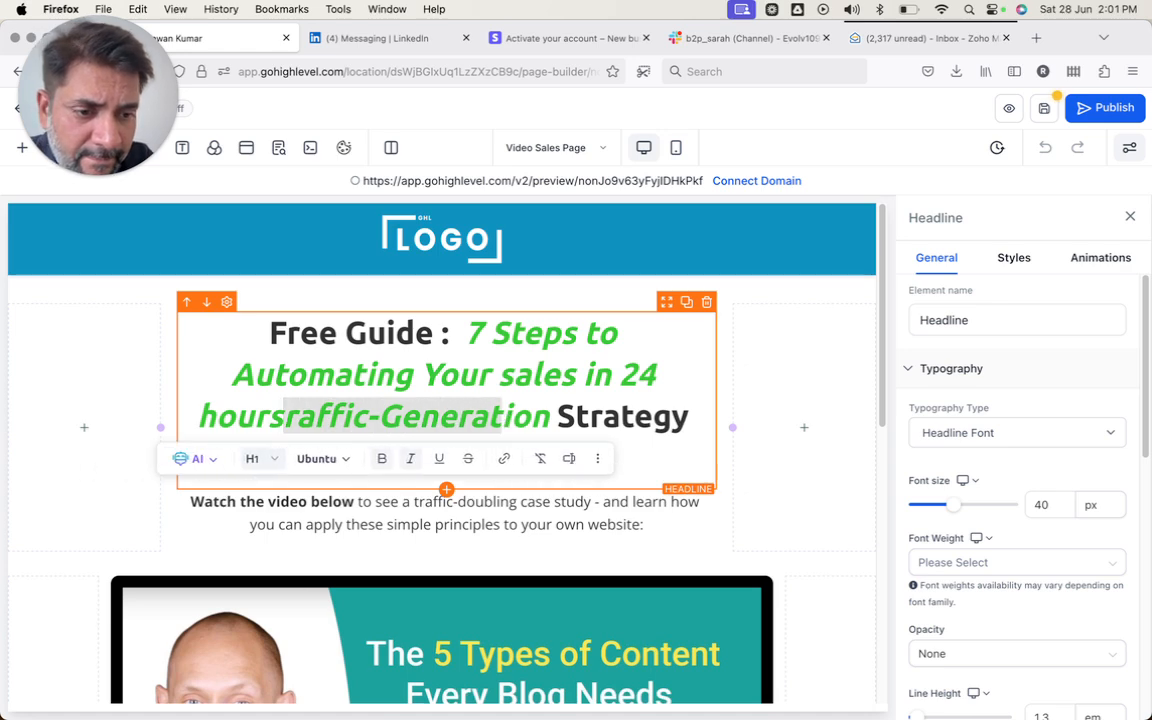
pyautogui.press('BackSpace')
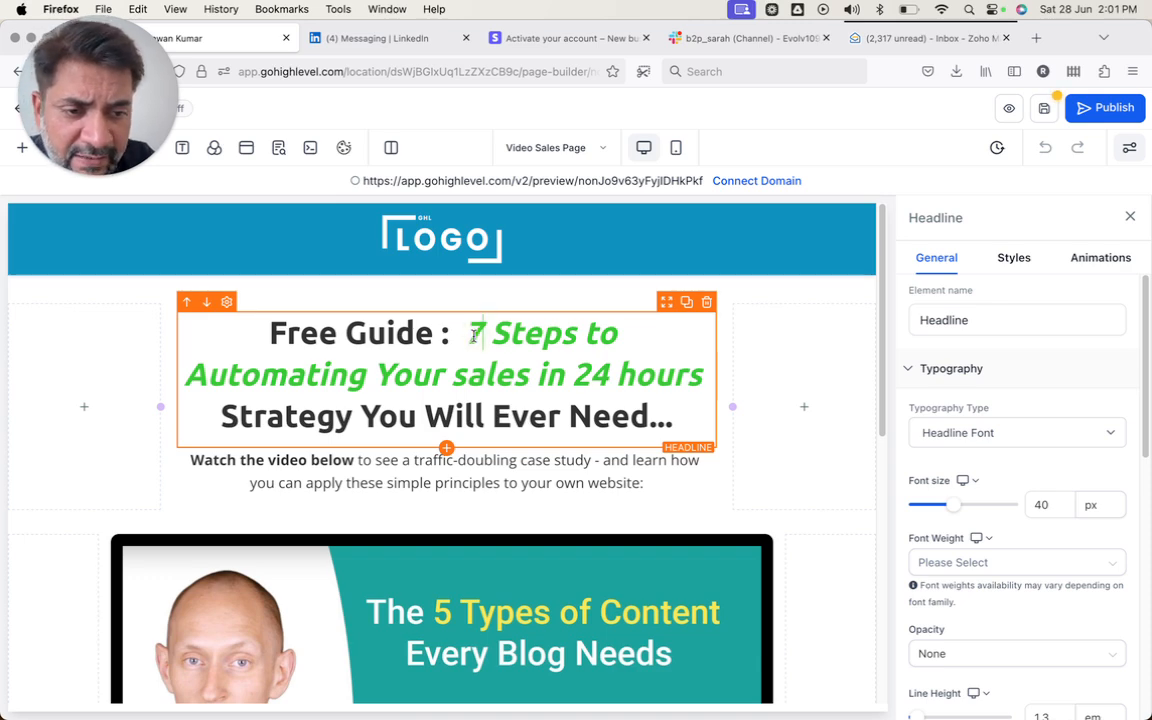
pyautogui.press('Return')
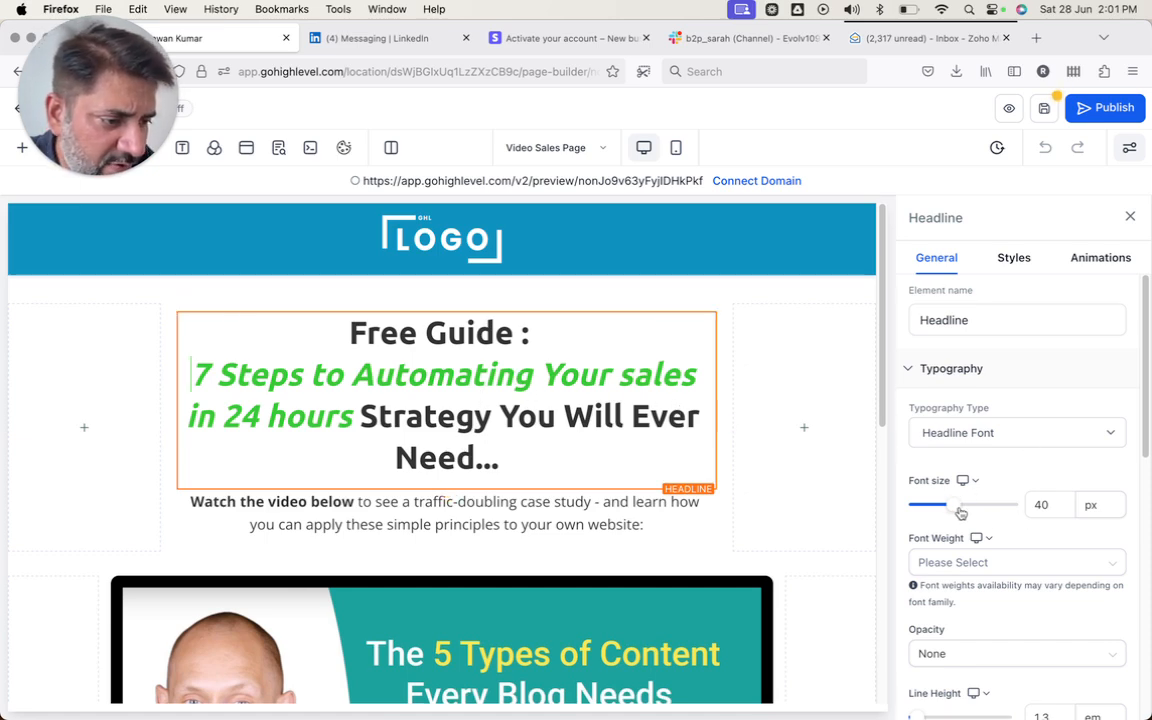
# - Set the headline font size to 26 px and delete the leftover 'Strategy You Will Ever Need...' text
pyautogui.moveTo(955, 510); pyautogui.dragTo(937, 512)
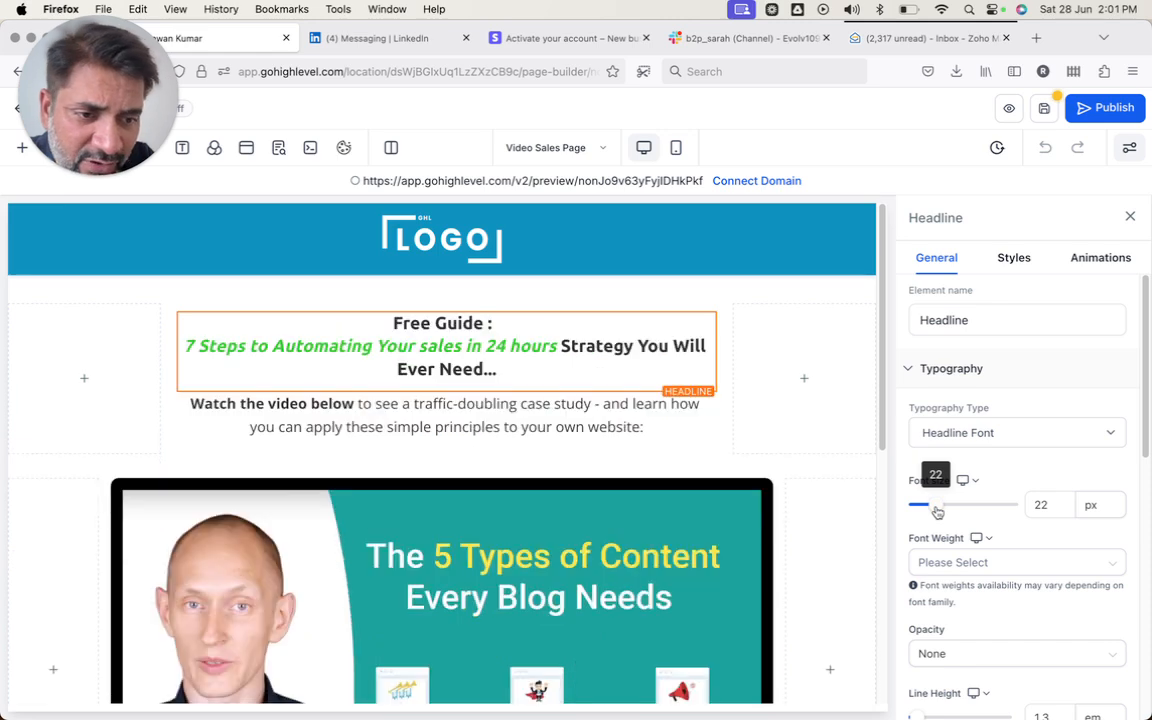
pyautogui.click(1040, 504)
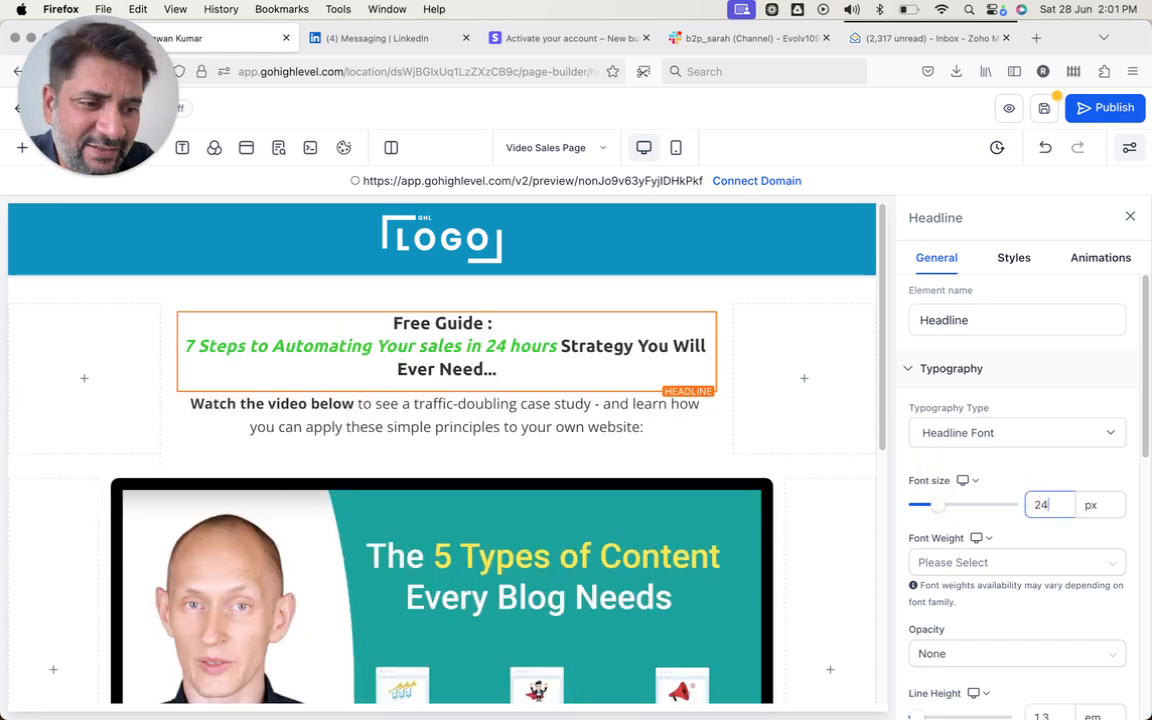
pyautogui.click(566, 353)
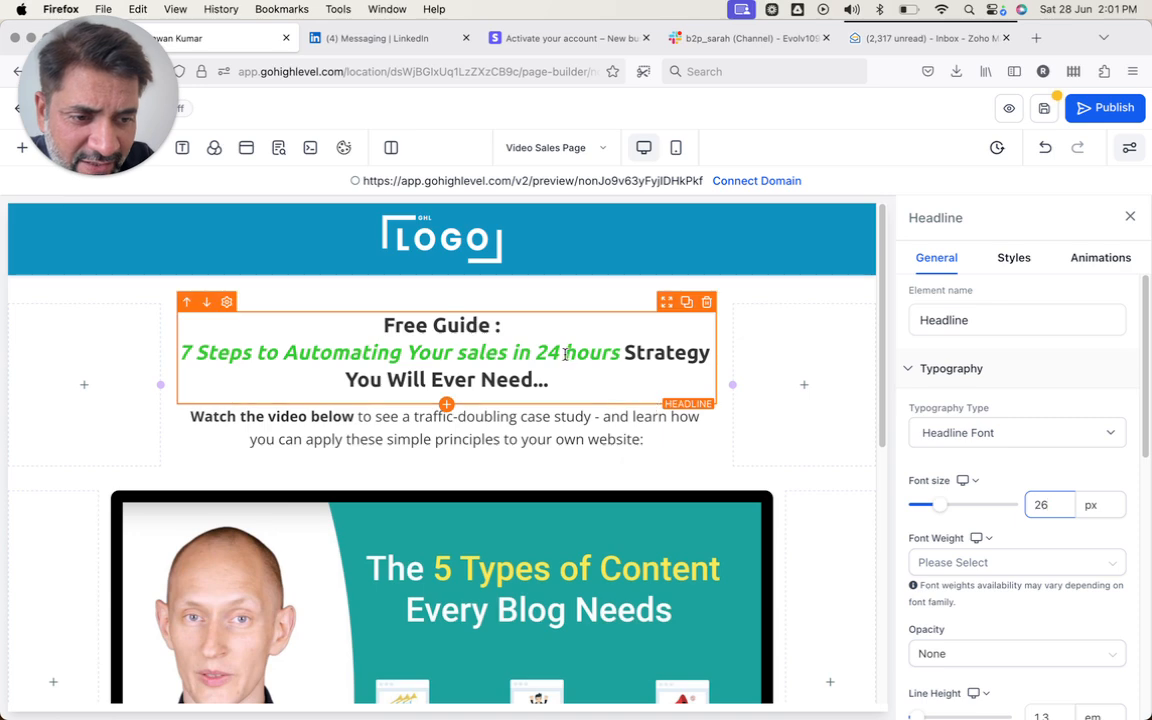
pyautogui.moveTo(614, 354); pyautogui.dragTo(622, 386)
pyautogui.press('BackSpace')
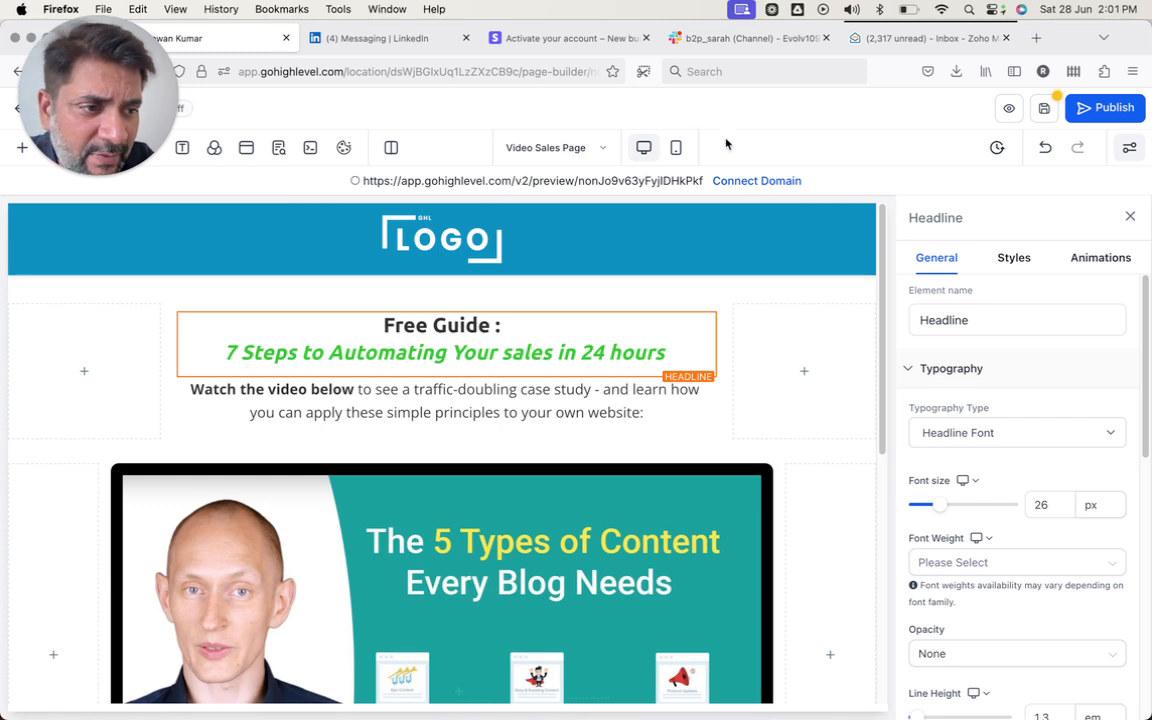
# - Overwrite the case-study paragraph with 'Enter your detail below and get instant access'
pyautogui.click(468, 405)
pyautogui.click(472, 403)
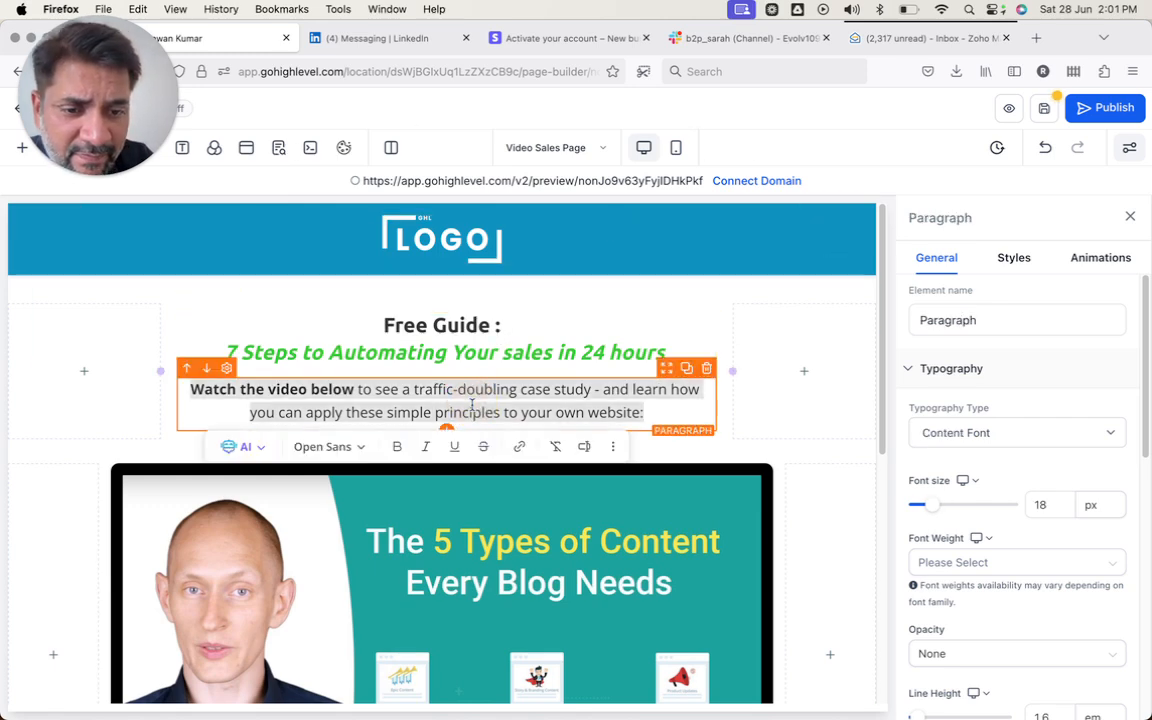
pyautogui.write('Enter')
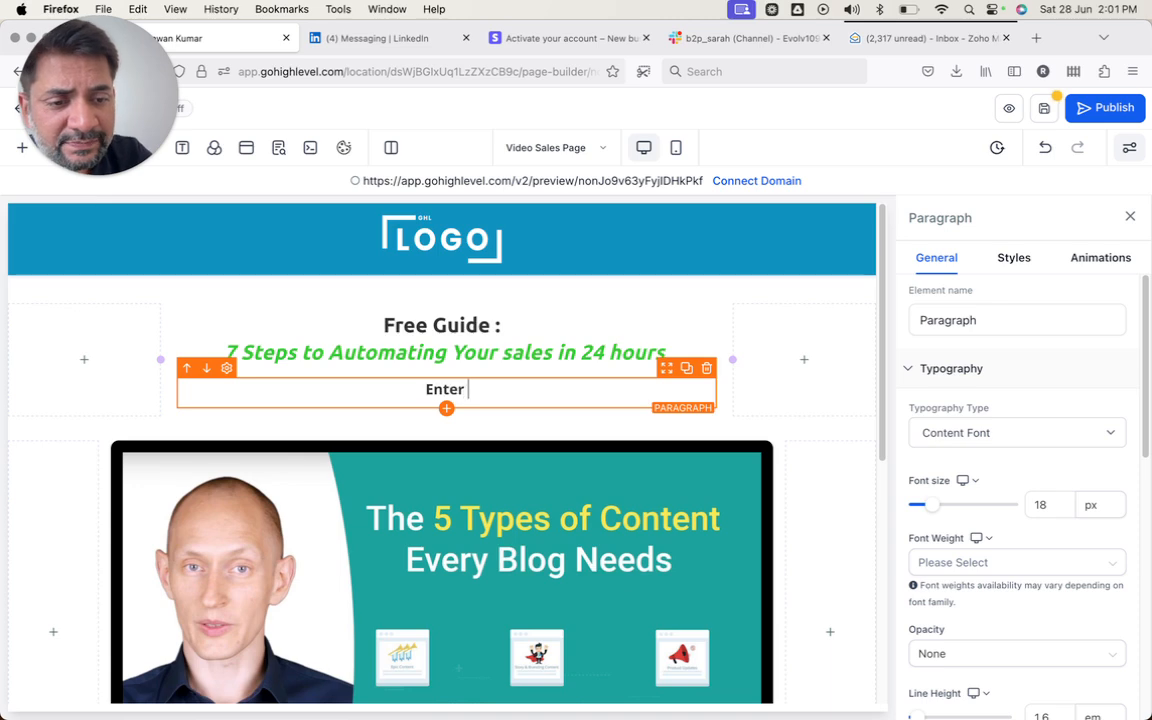
pyautogui.write(' your detail b')
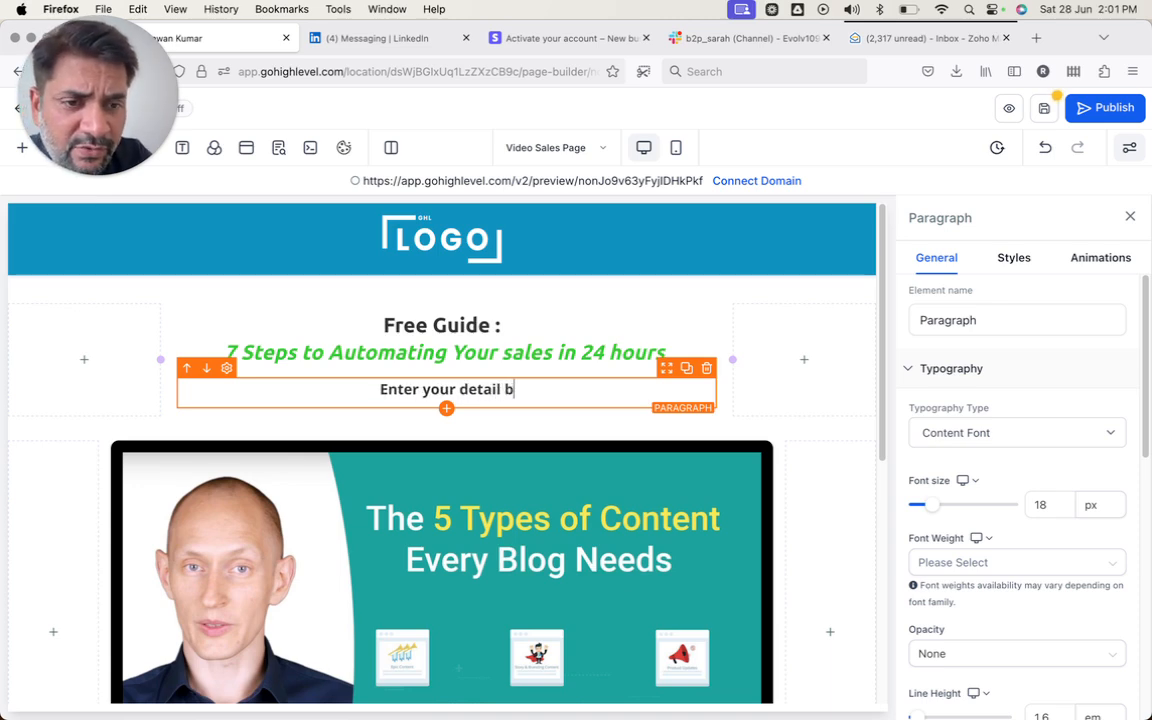
pyautogui.write('elow and get instant ')
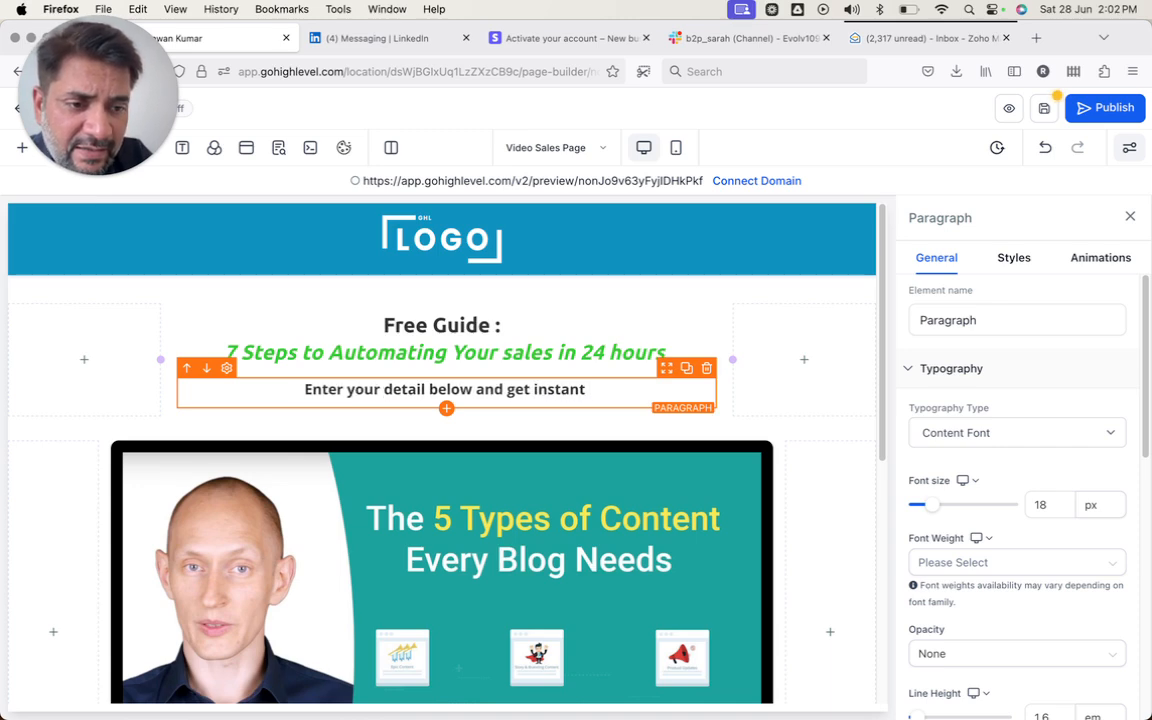
pyautogui.write('accc')
pyautogui.press('BackSpace')
pyautogui.write('e')
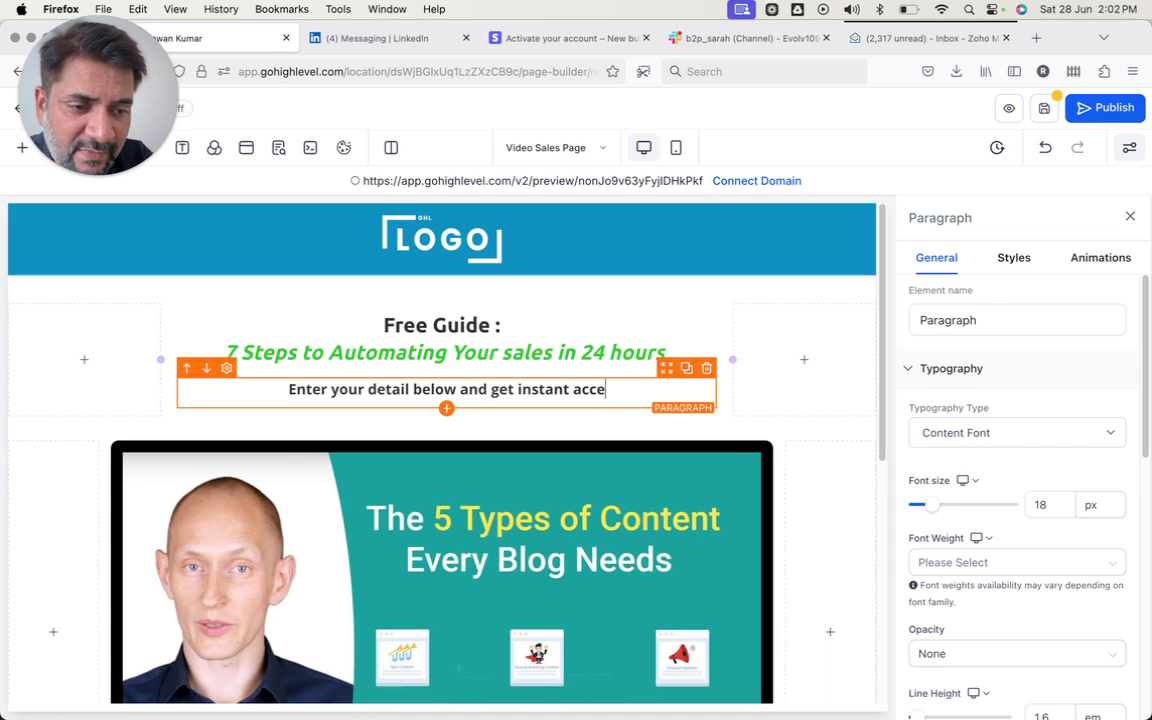
pyautogui.write('ss')
pyautogui.scroll(-3, 432, 453)
# - Delete the video element and add a Form element into the empty column
pyautogui.click(434, 459)
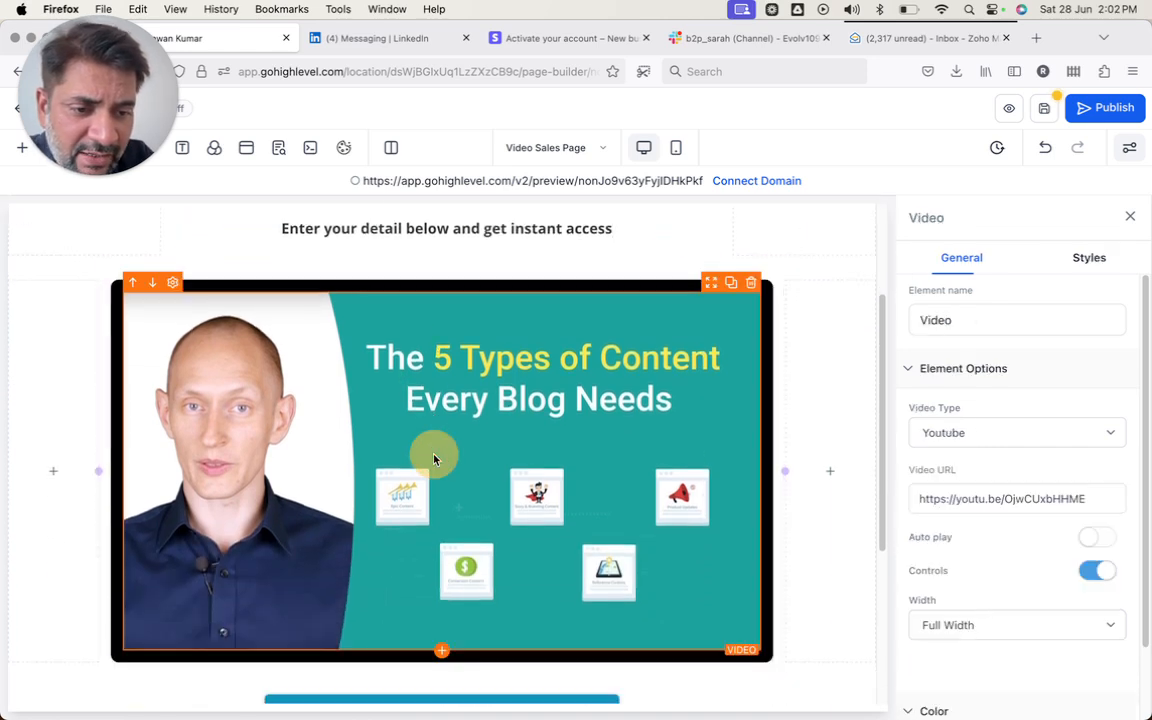
pyautogui.click(751, 285)
pyautogui.click(442, 339)
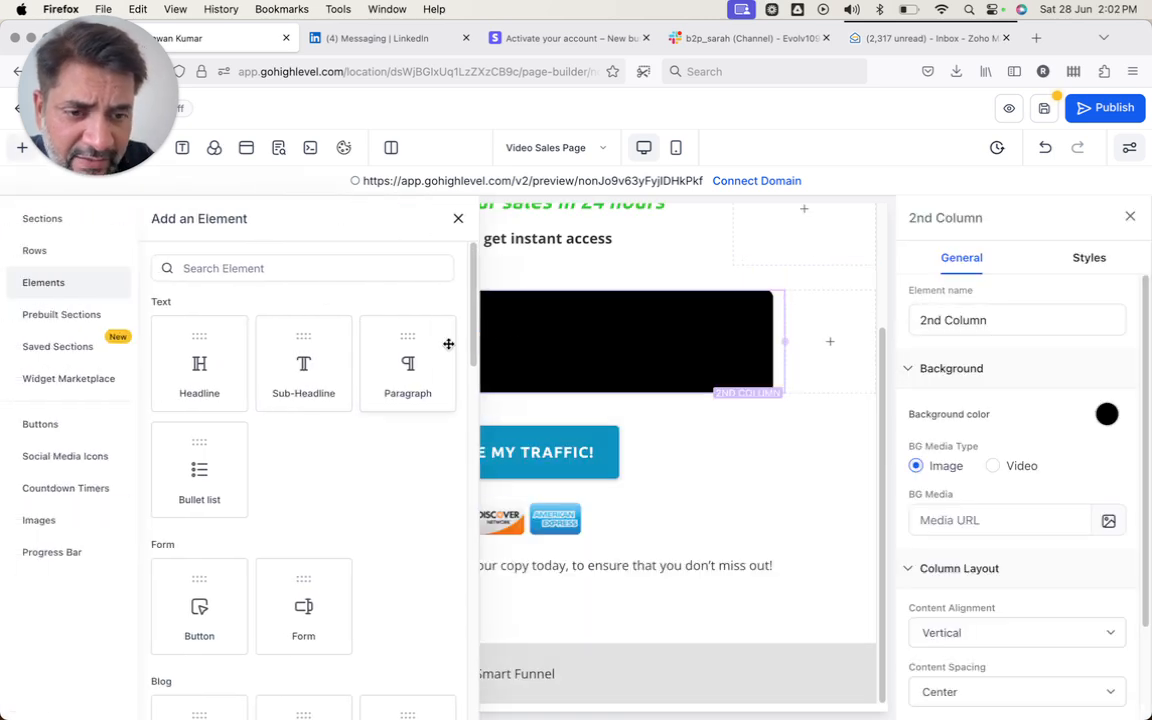
pyautogui.click(249, 267)
pyautogui.write('form')
pyautogui.click(198, 370)
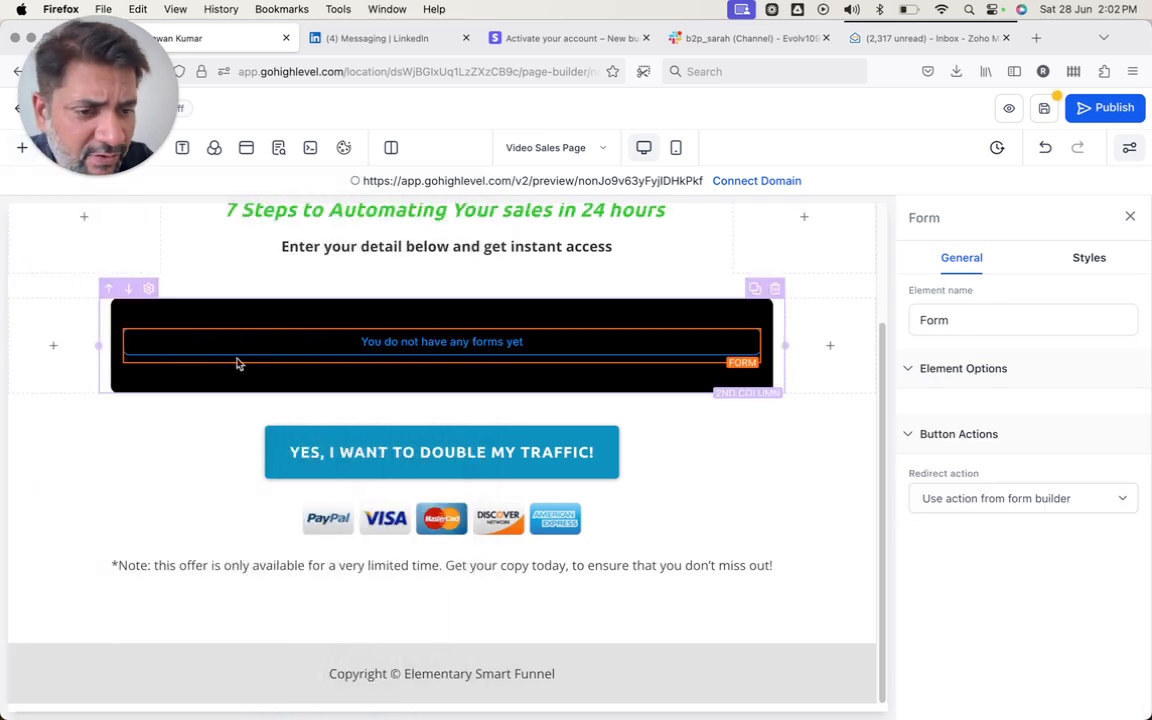
# - Choose the Test Lead Magnet Form for the element and check its on-submit action options
pyautogui.click(647, 343)
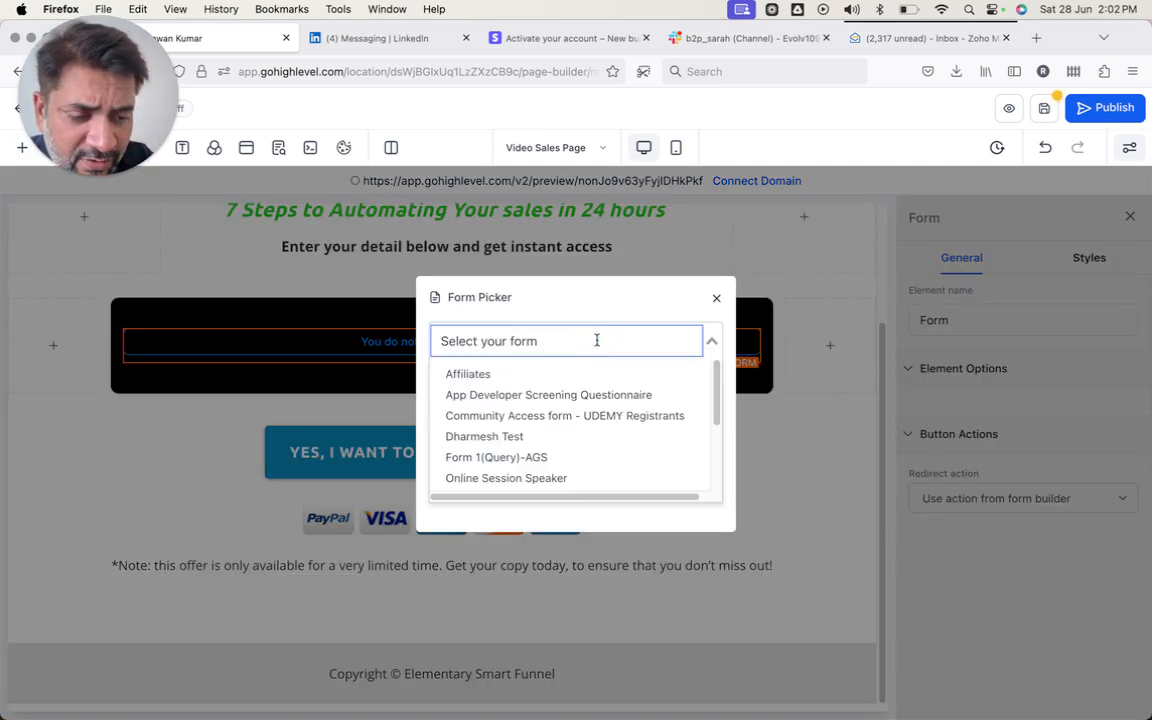
pyautogui.write('test')
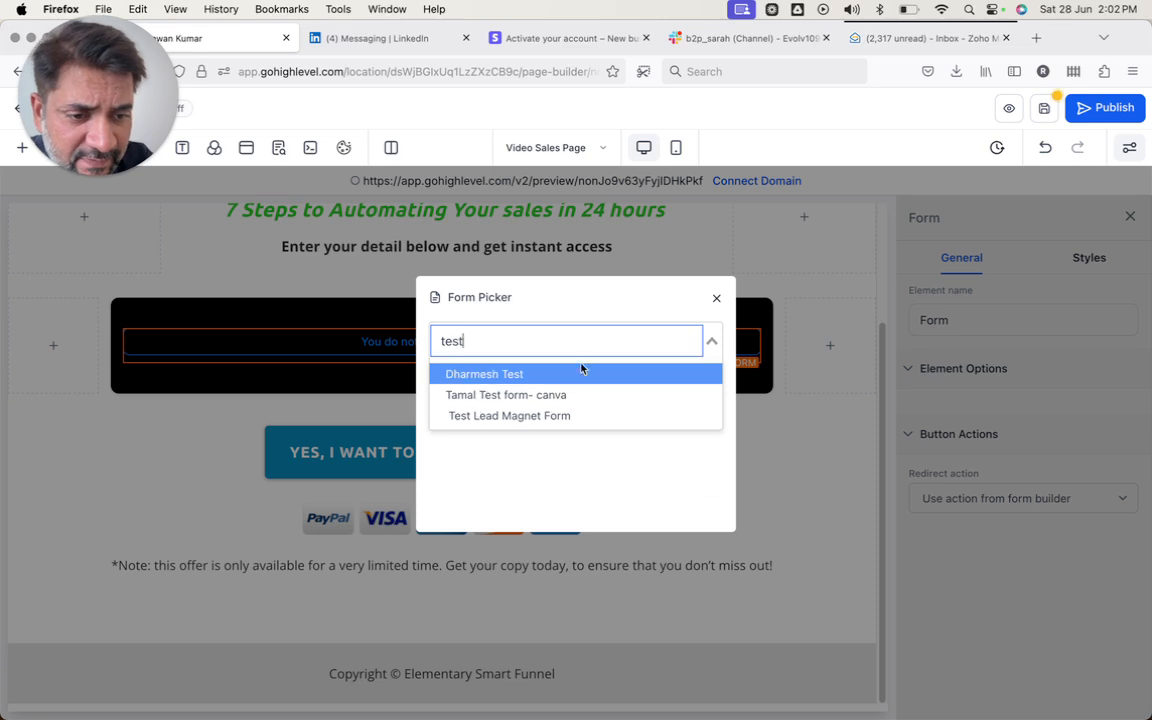
pyautogui.click(531, 419)
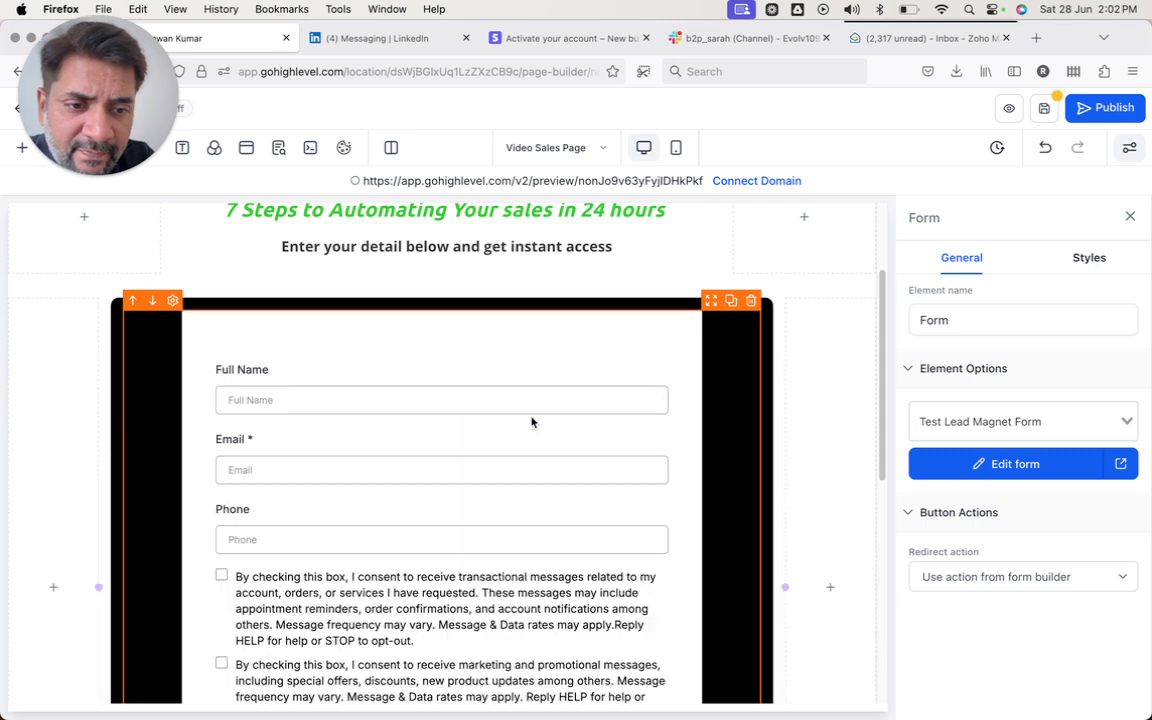
pyautogui.scroll(-1, 405, 481)
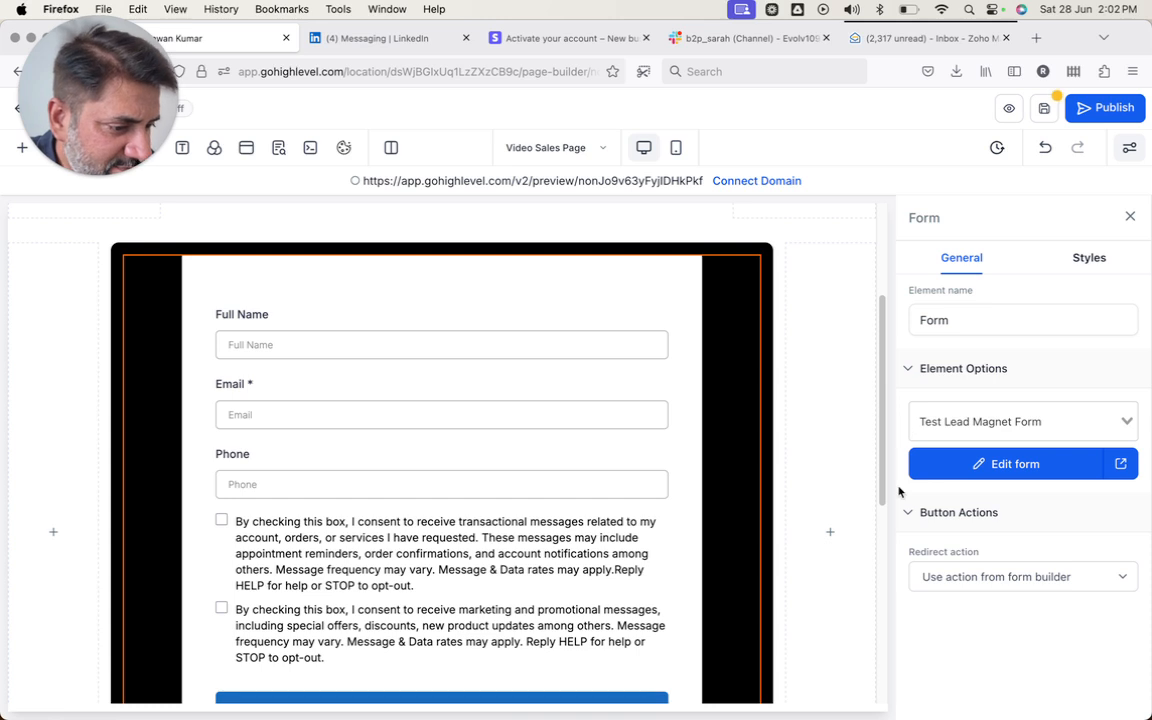
pyautogui.click(986, 578)
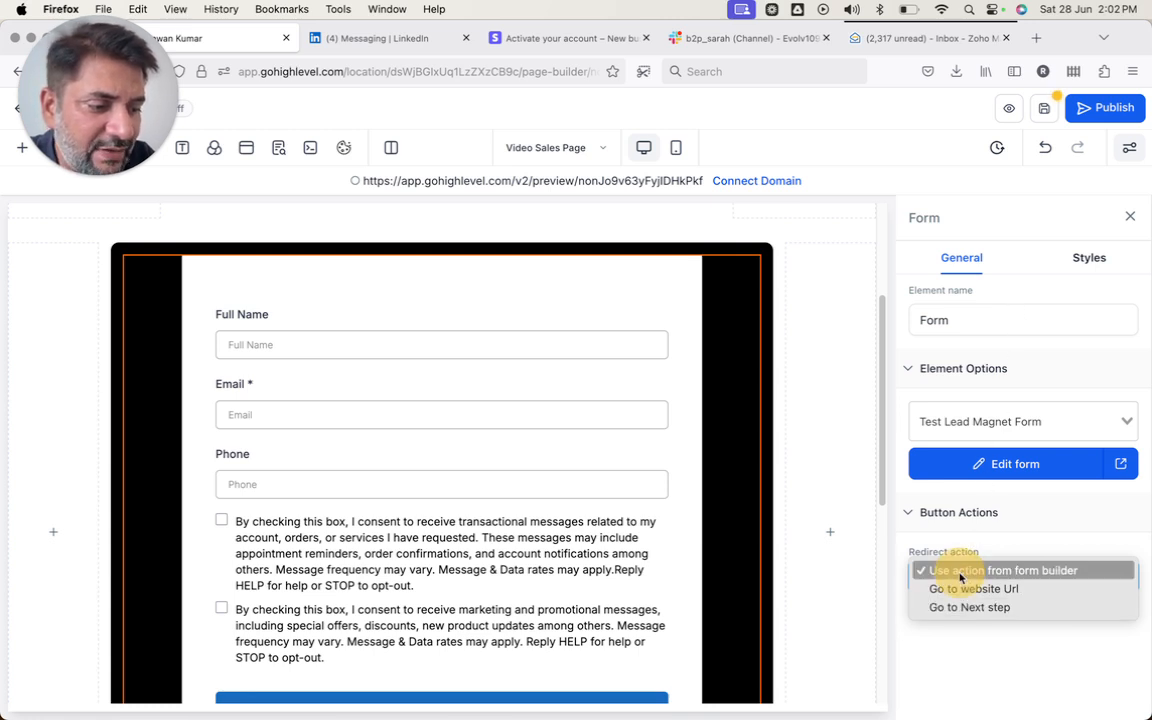
# - Keep 'Use action from form builder', save the page and update its SEO meta data
pyautogui.click(958, 571)
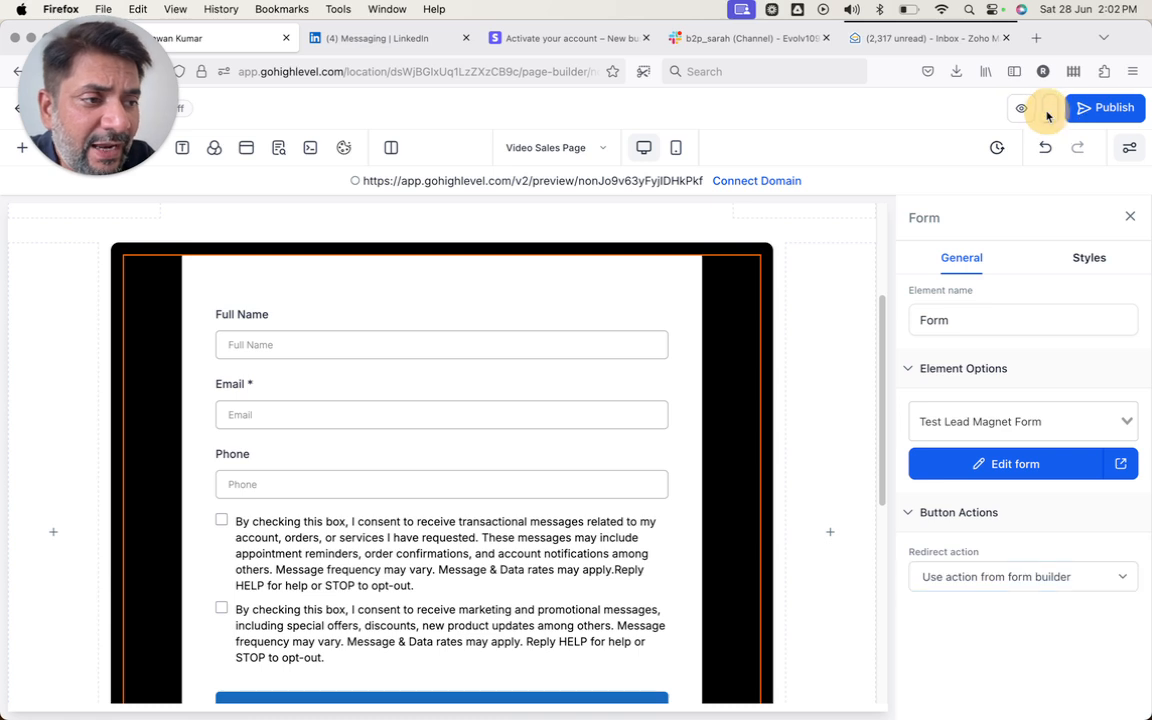
pyautogui.click(1045, 110)
pyautogui.click(279, 147)
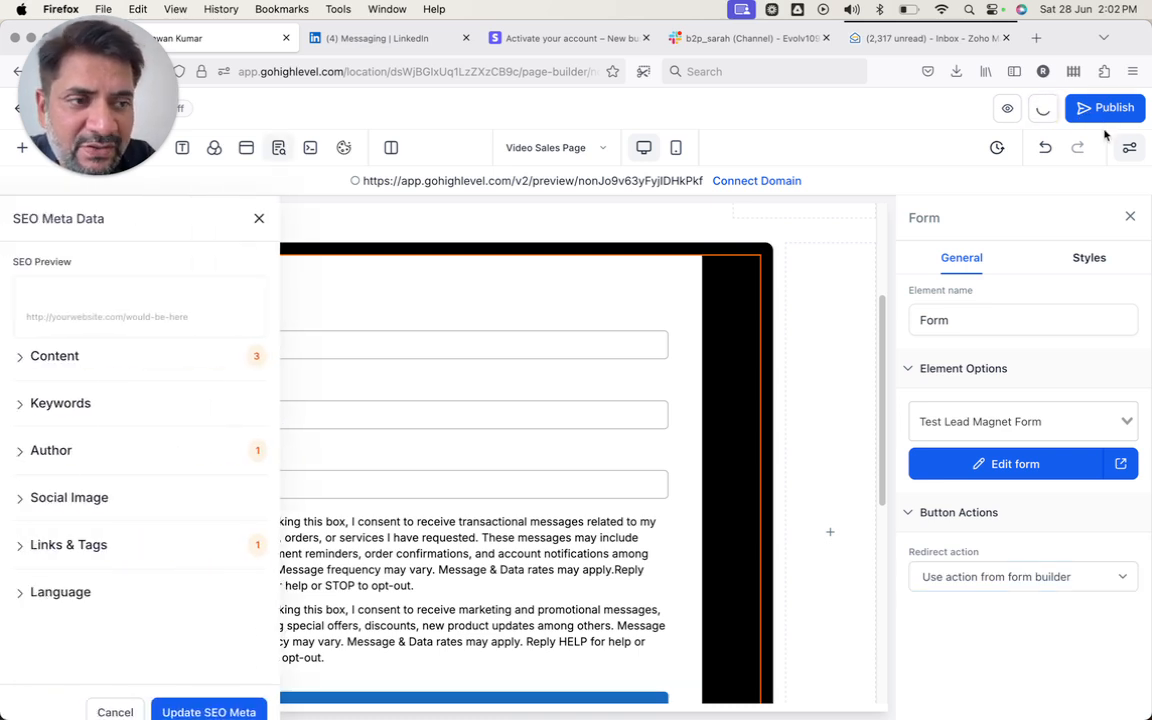
pyautogui.click(196, 709)
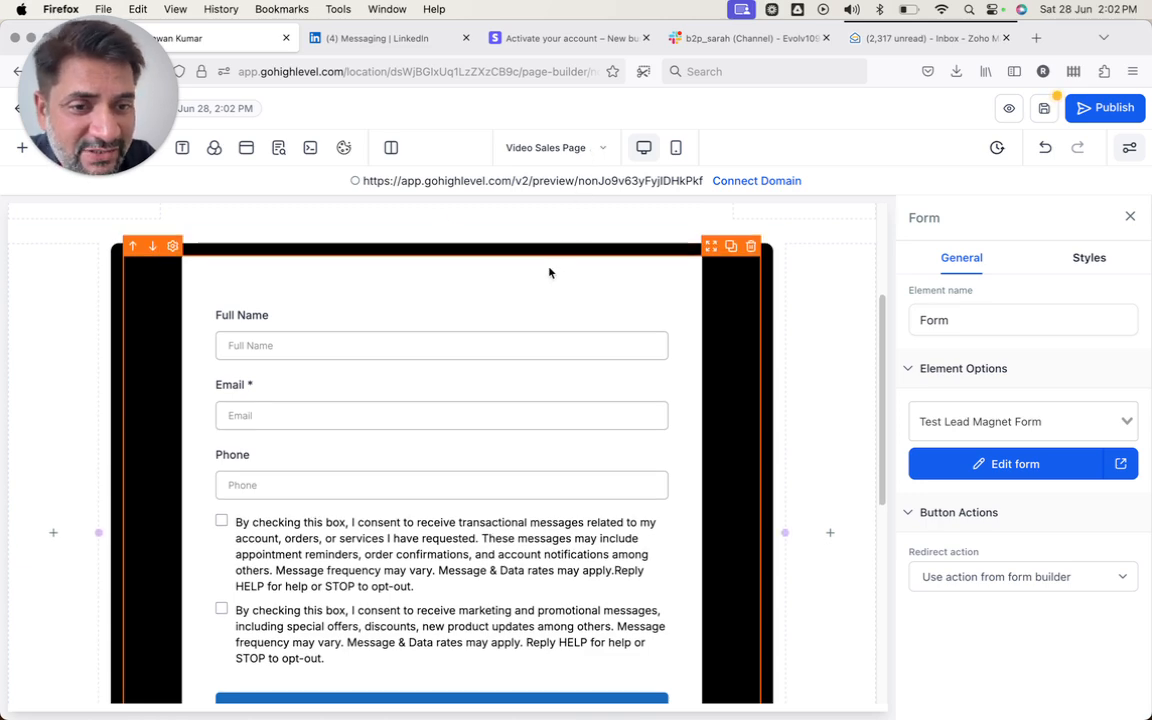
pyautogui.scroll(3, 549, 270)
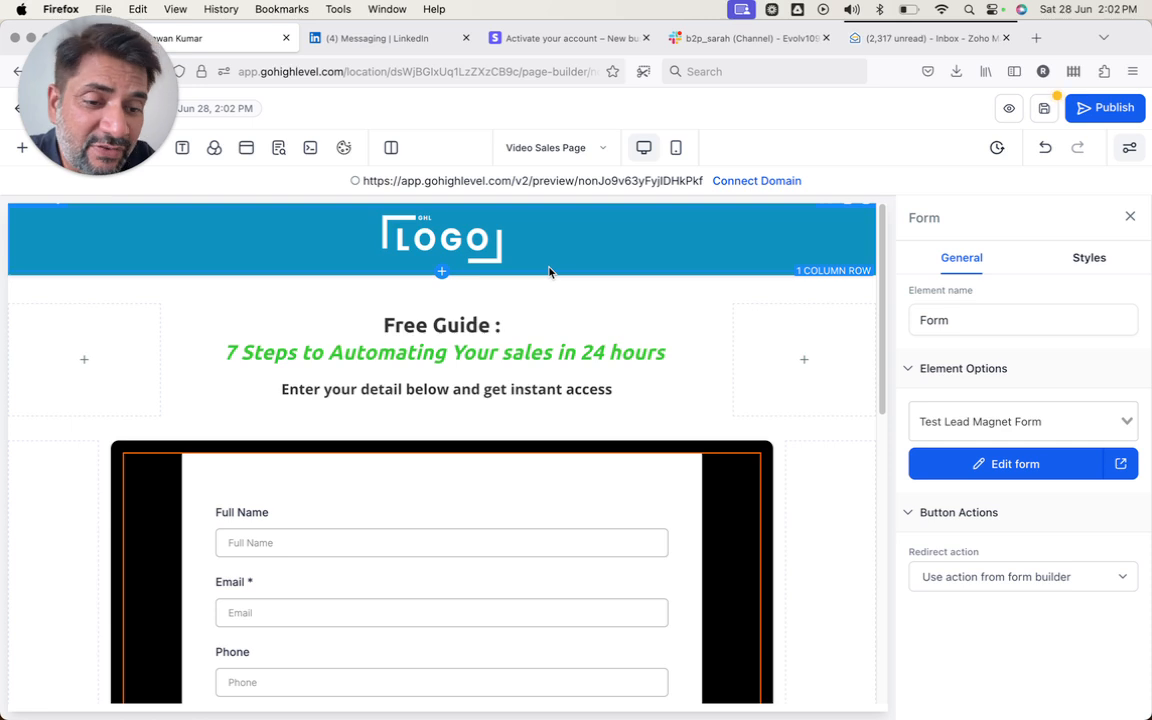
pyautogui.scroll(-2, 512, 362)
pyautogui.scroll(-1, 471, 399)
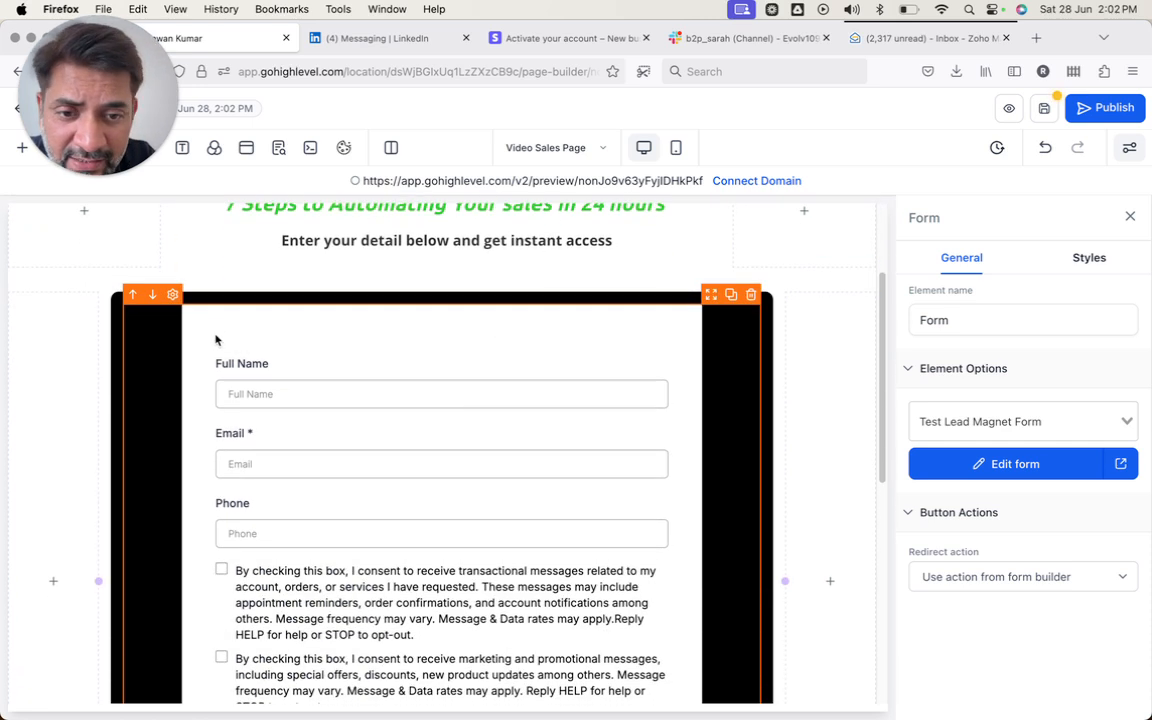
pyautogui.scroll(-10, 575, 331)
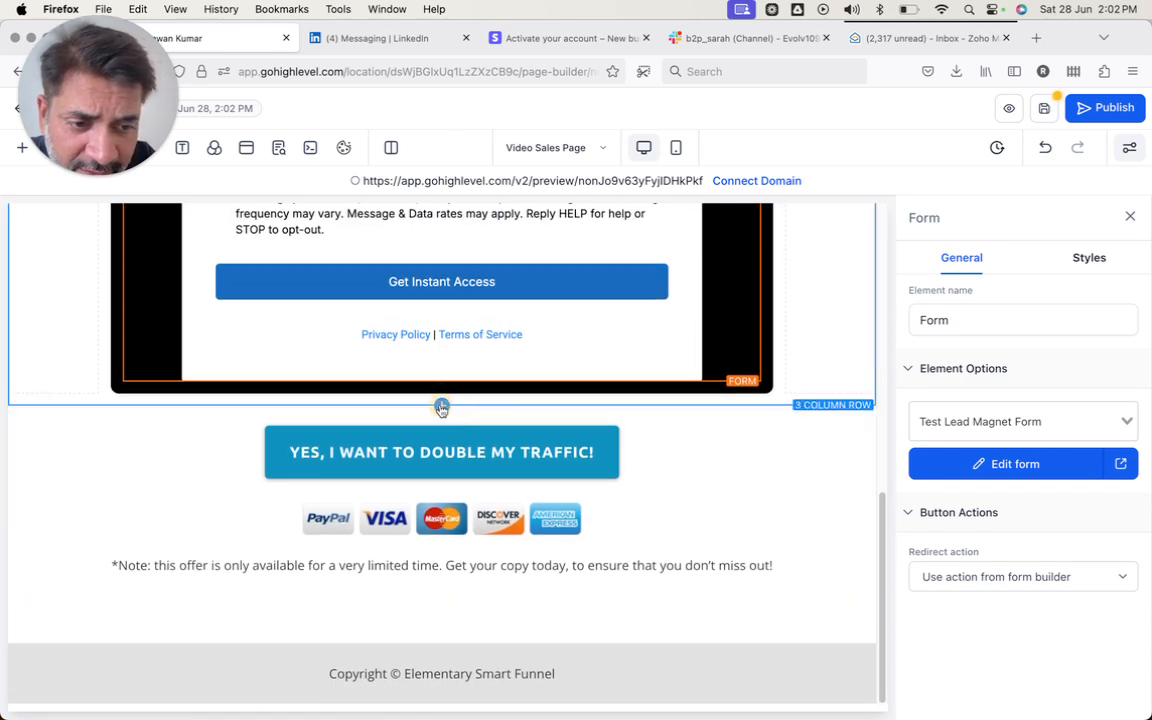
# - Add a two-column row below the form with an Image in the first column
pyautogui.click(441, 407)
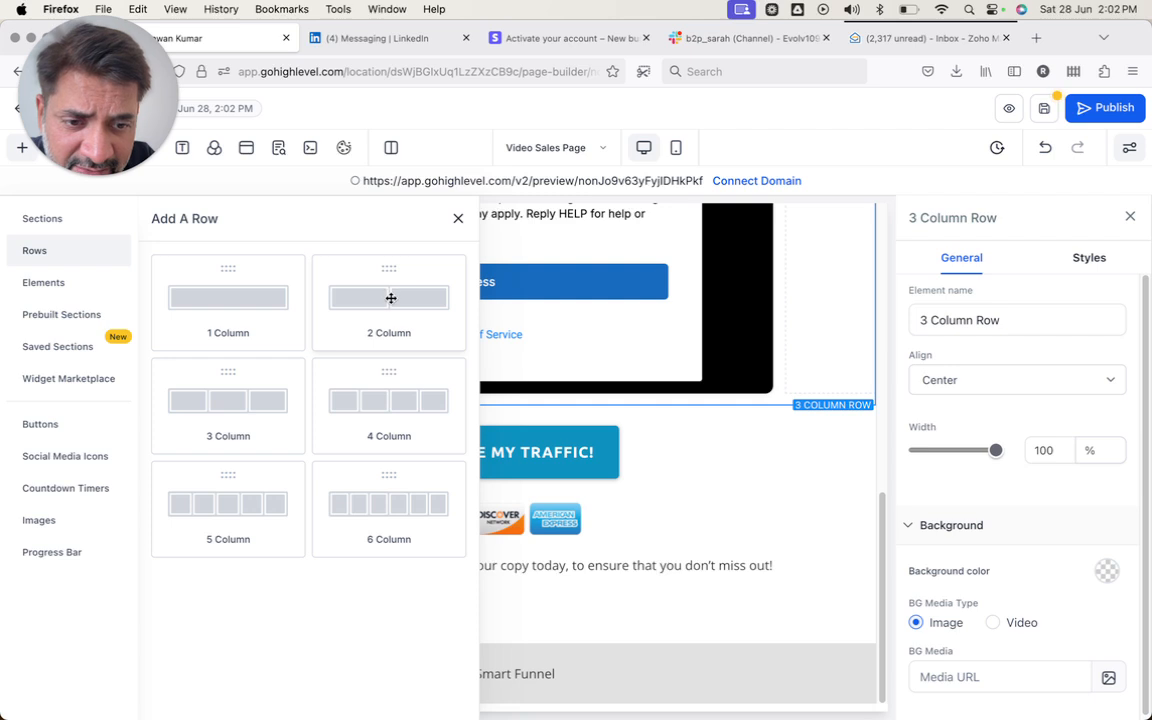
pyautogui.moveTo(390, 298); pyautogui.dragTo(300, 460)
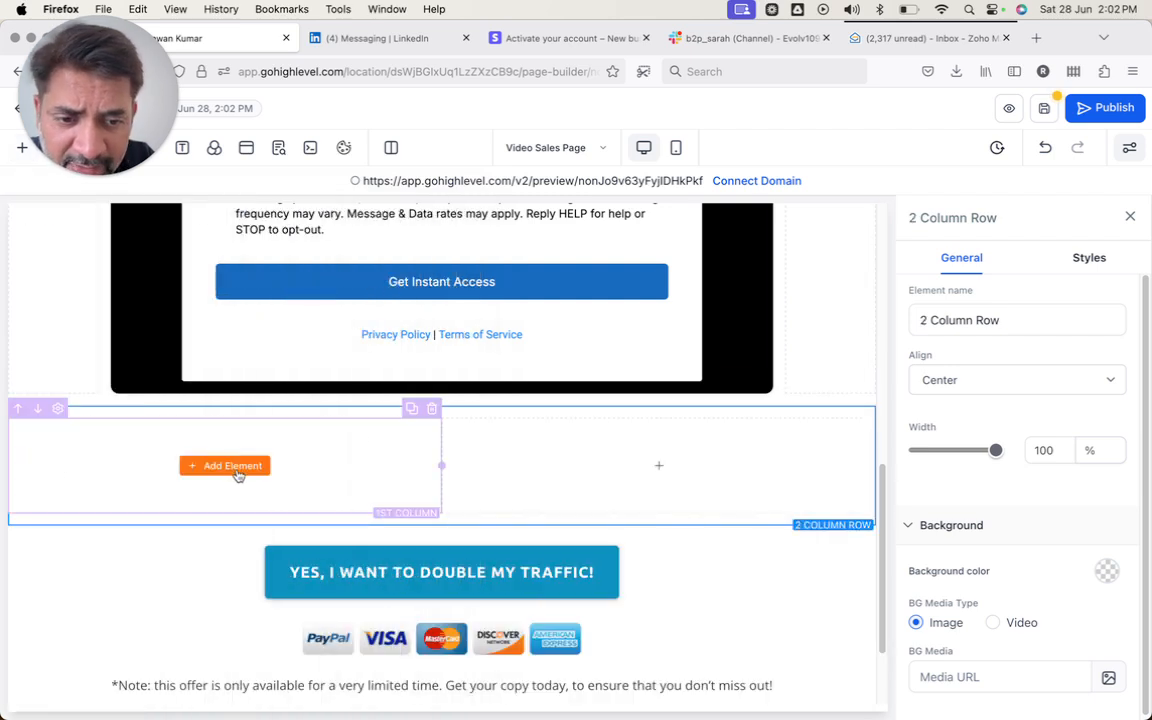
pyautogui.click(237, 470)
pyautogui.click(280, 262)
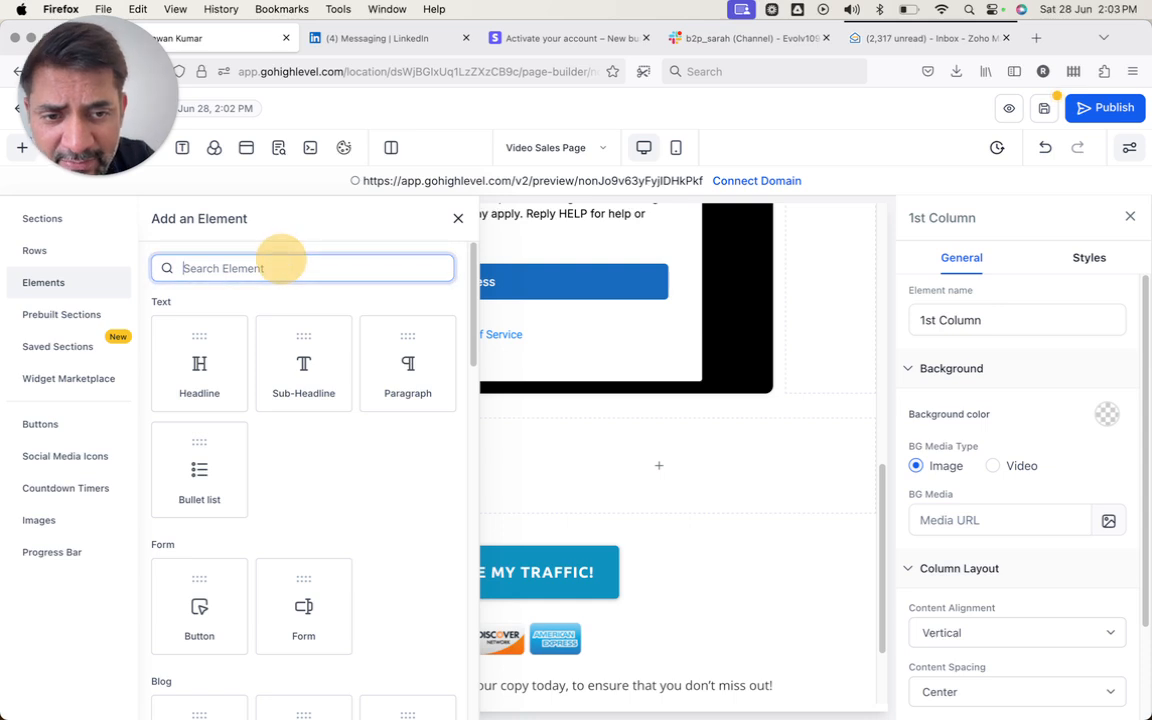
pyautogui.write('image')
pyautogui.click(303, 385)
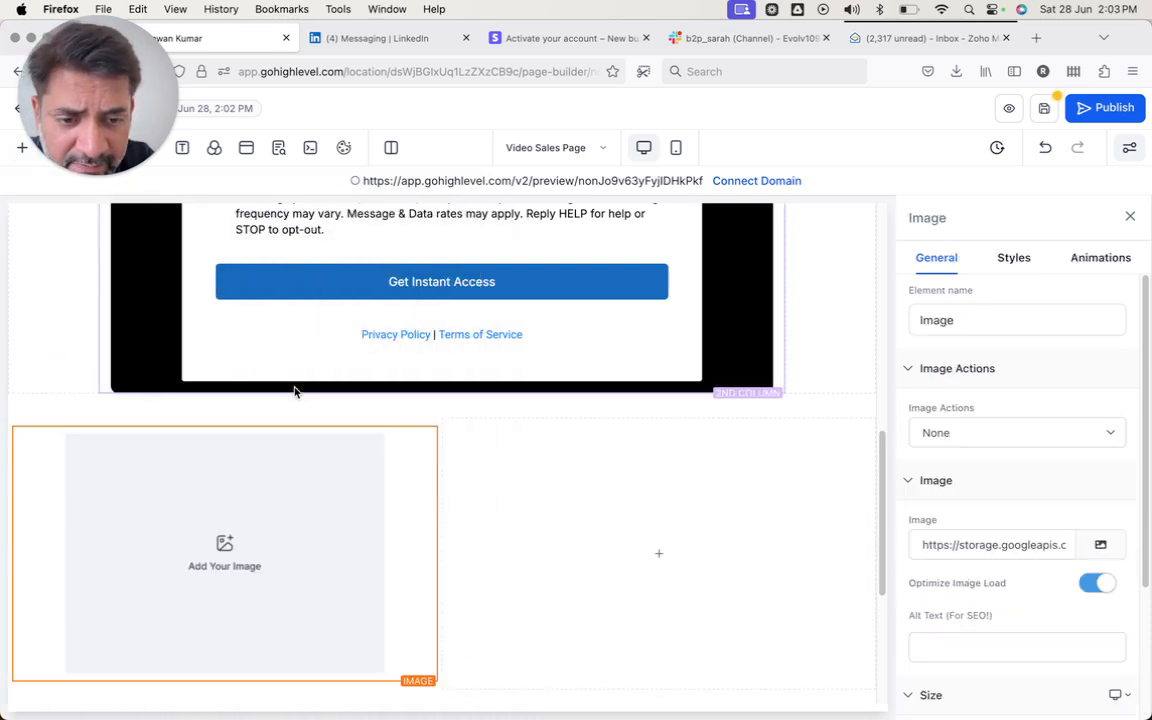
# - Place a Form showing the Test Lead Magnet Form in the second column
pyautogui.click(636, 556)
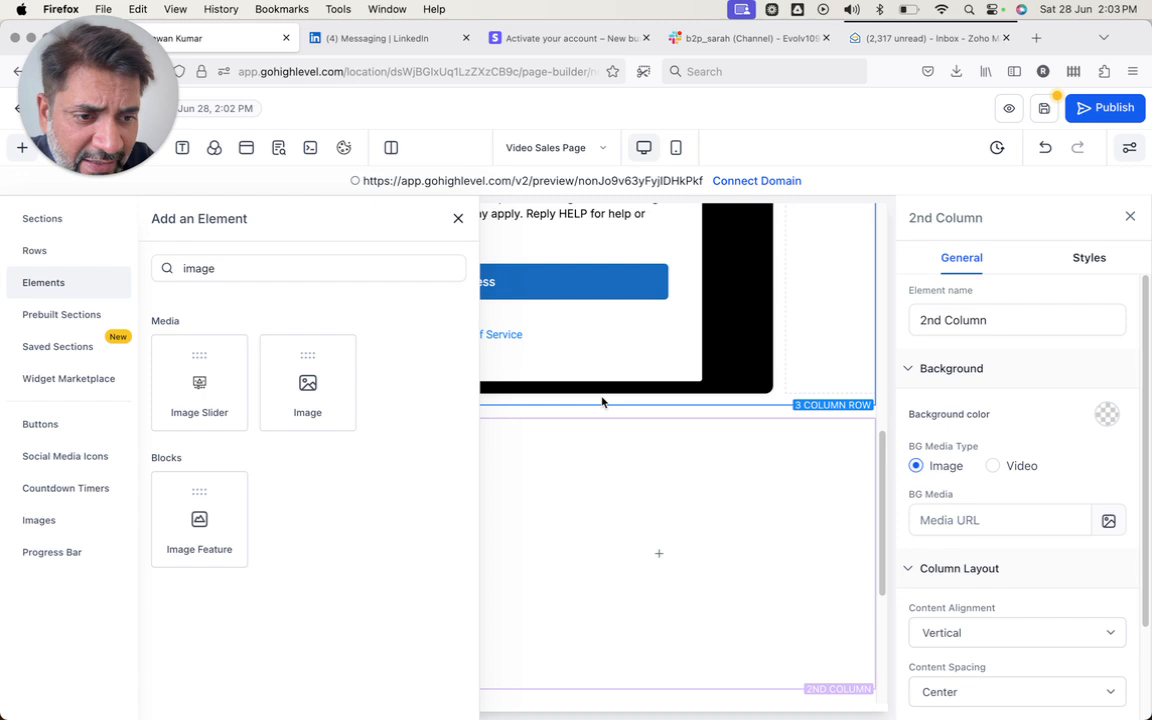
pyautogui.doubleClick(373, 270)
pyautogui.write('form')
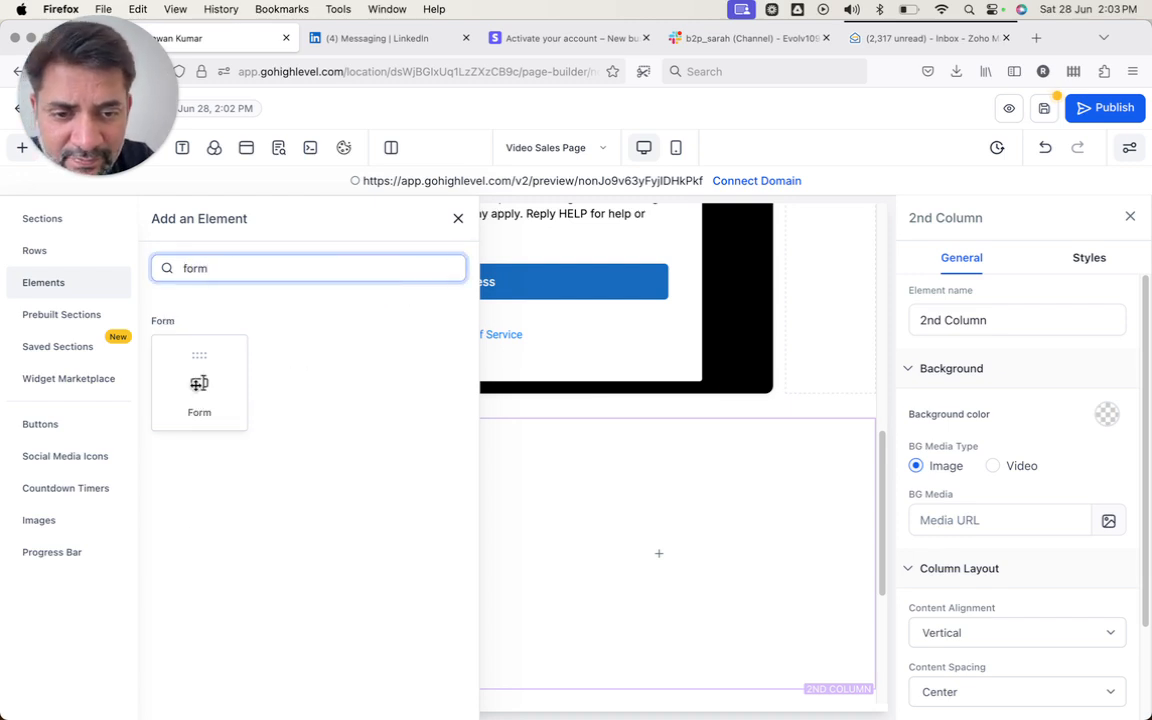
pyautogui.click(199, 382)
pyautogui.click(524, 344)
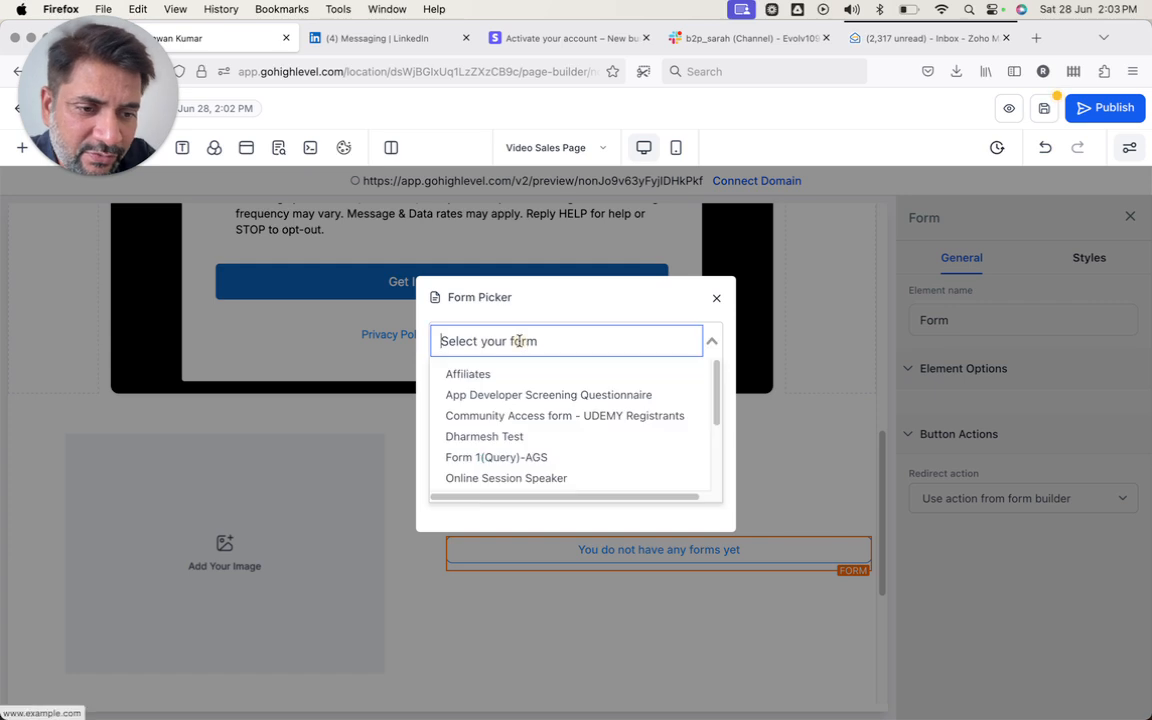
pyautogui.write('test')
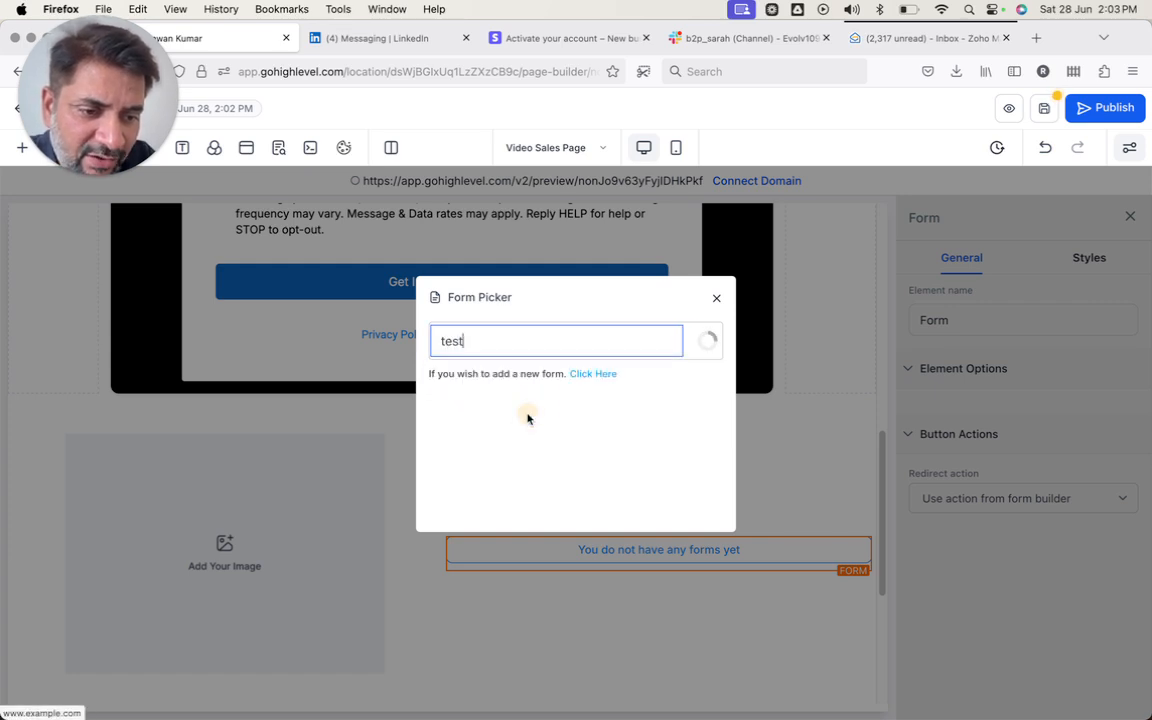
pyautogui.click(528, 418)
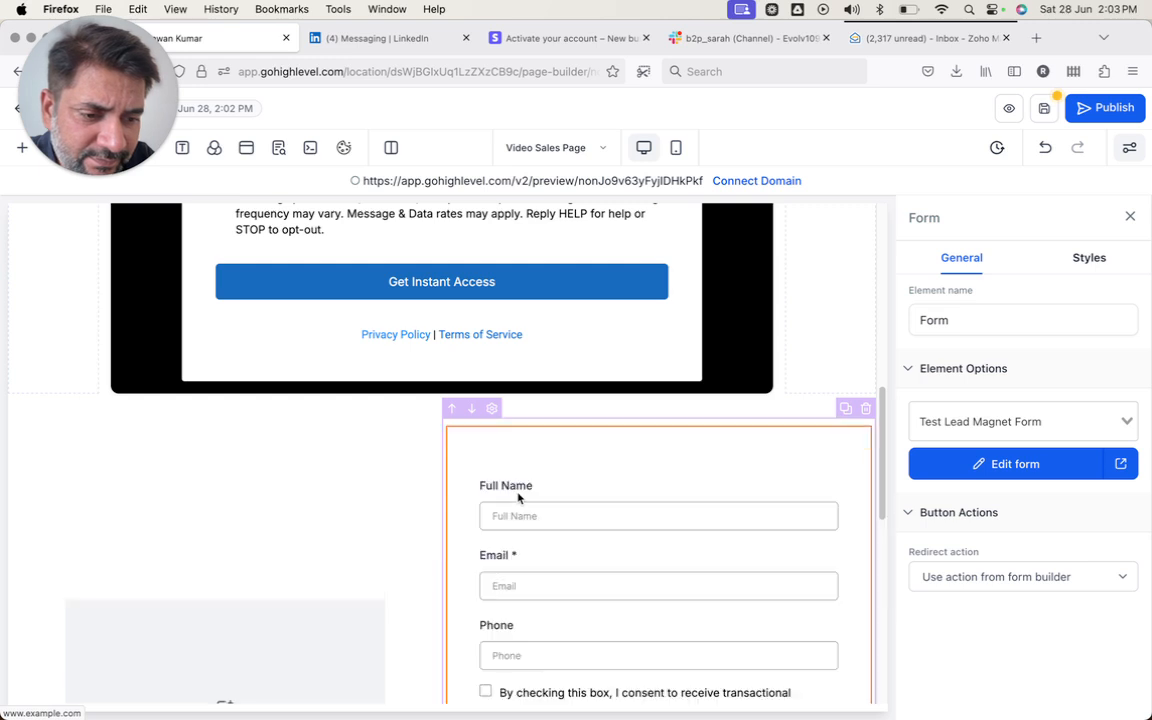
pyautogui.scroll(-2, 520, 470)
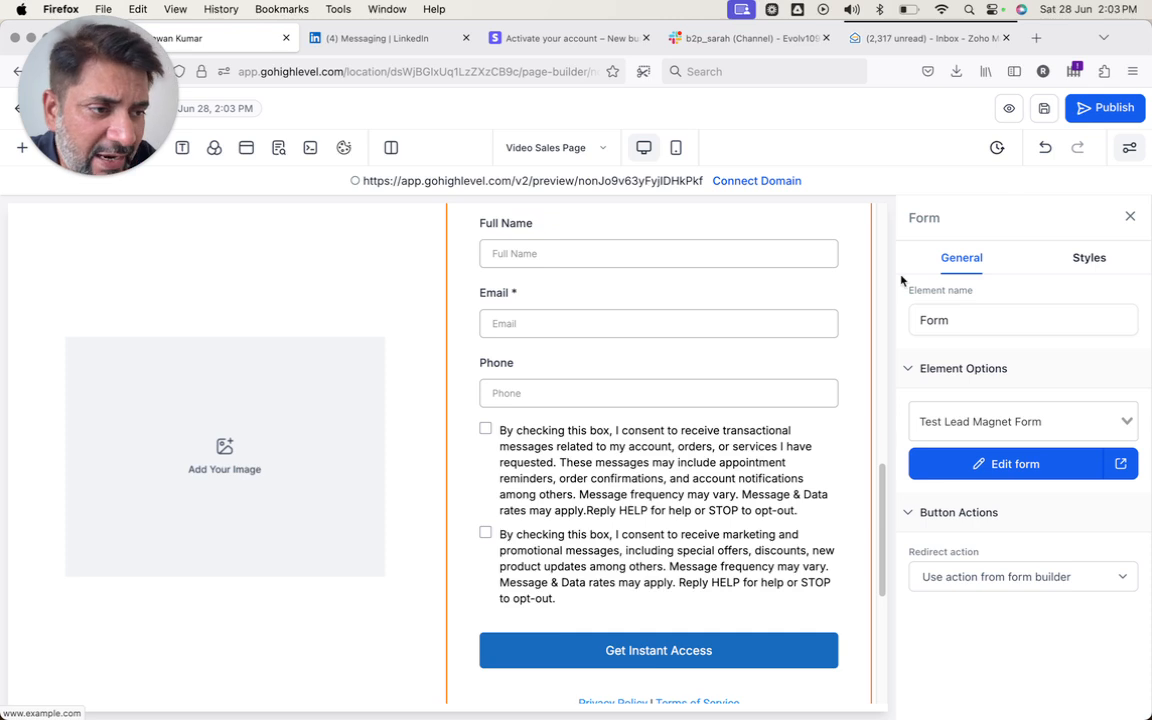
# - Choose the saas domain for the funnel and save the domain selection
pyautogui.click(1105, 107)
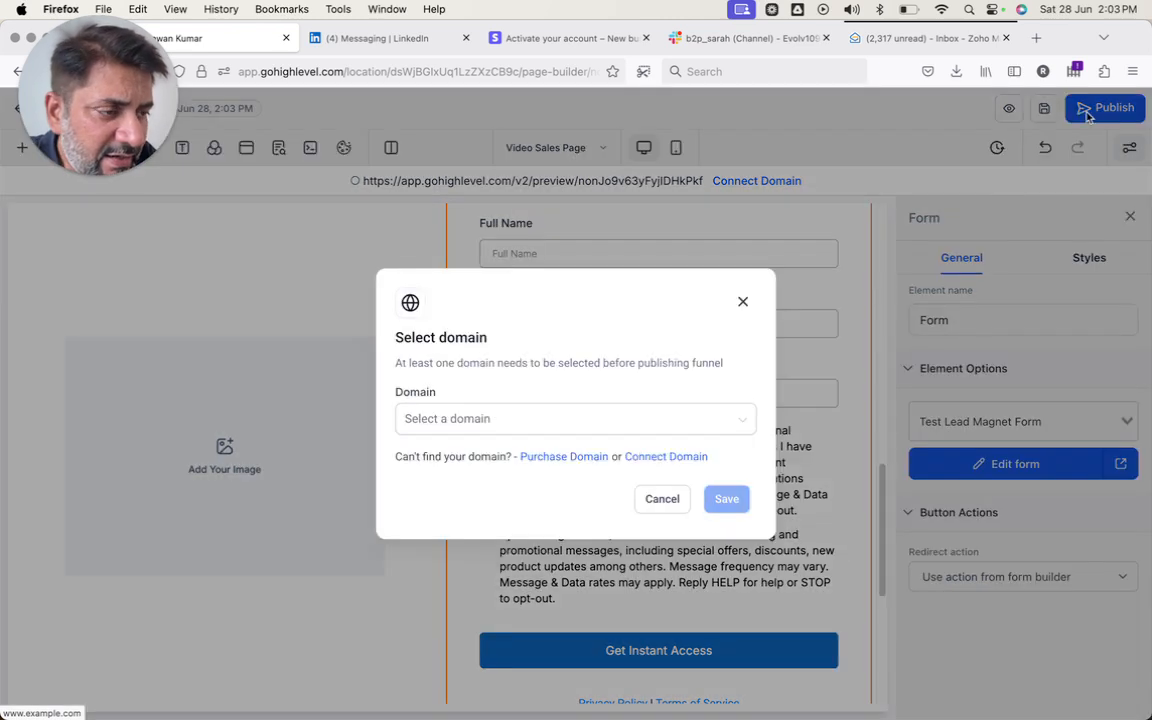
pyautogui.click(553, 420)
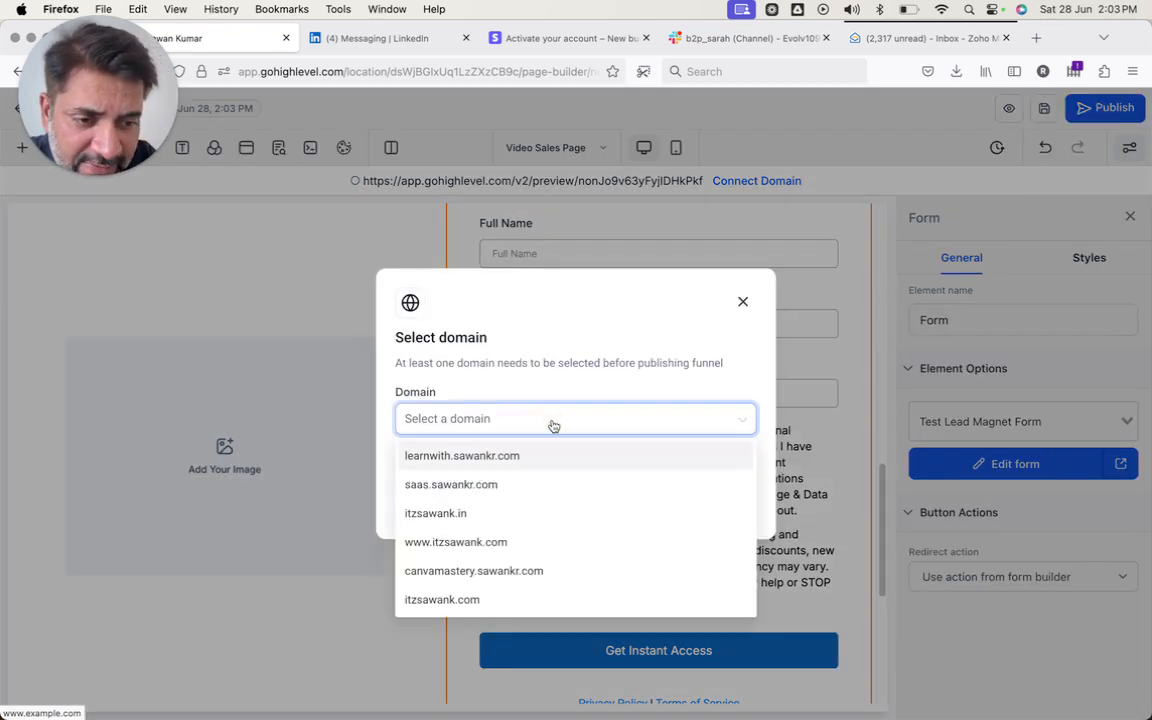
pyautogui.click(499, 486)
pyautogui.click(724, 499)
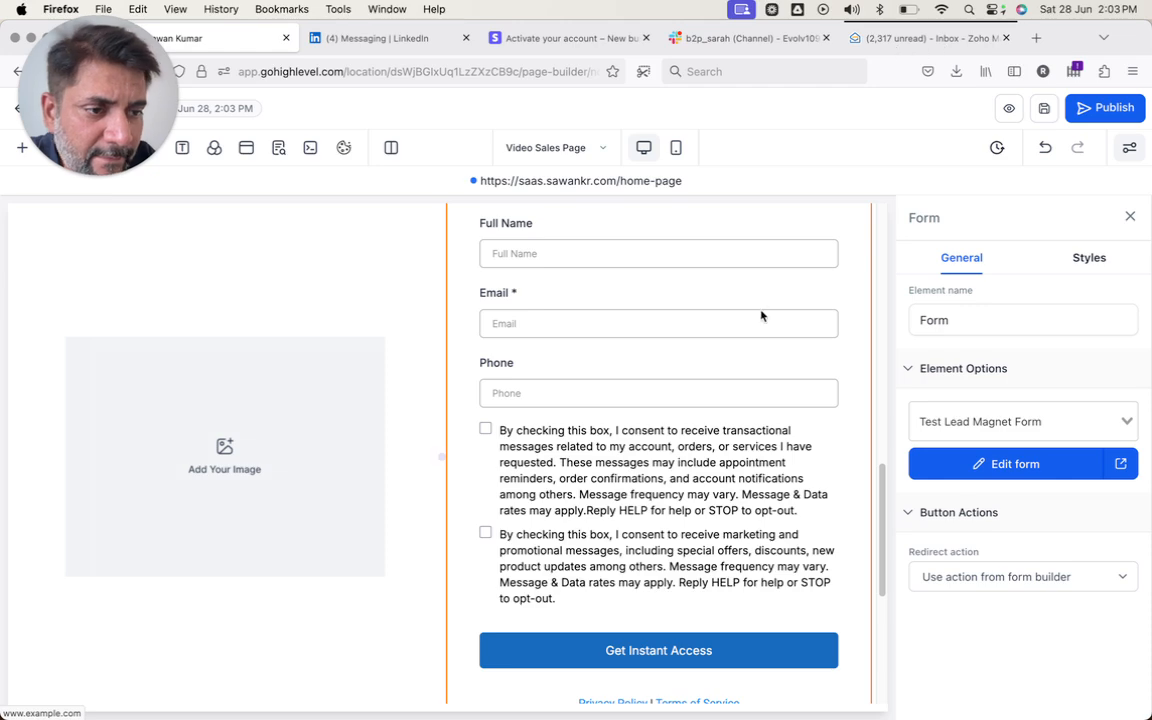
# - Publish the page live and confirm its address ends in /home-page
pyautogui.click(1103, 108)
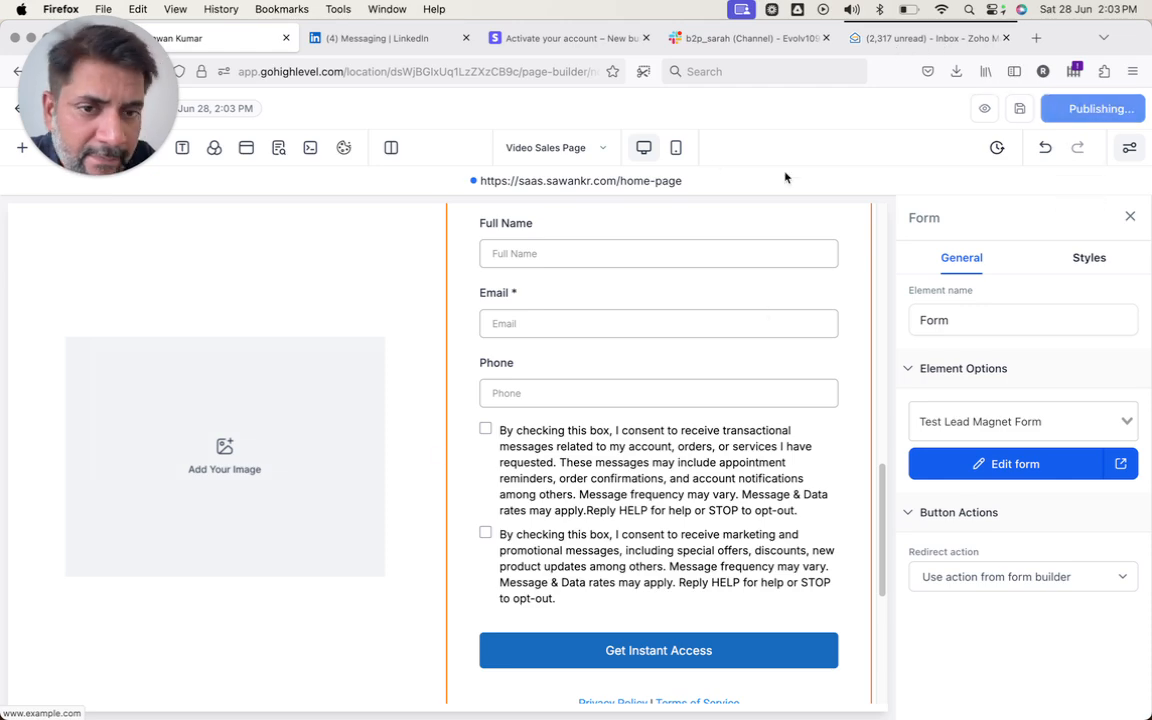
pyautogui.scroll(3, 252, 280)
pyautogui.scroll(5, 326, 368)
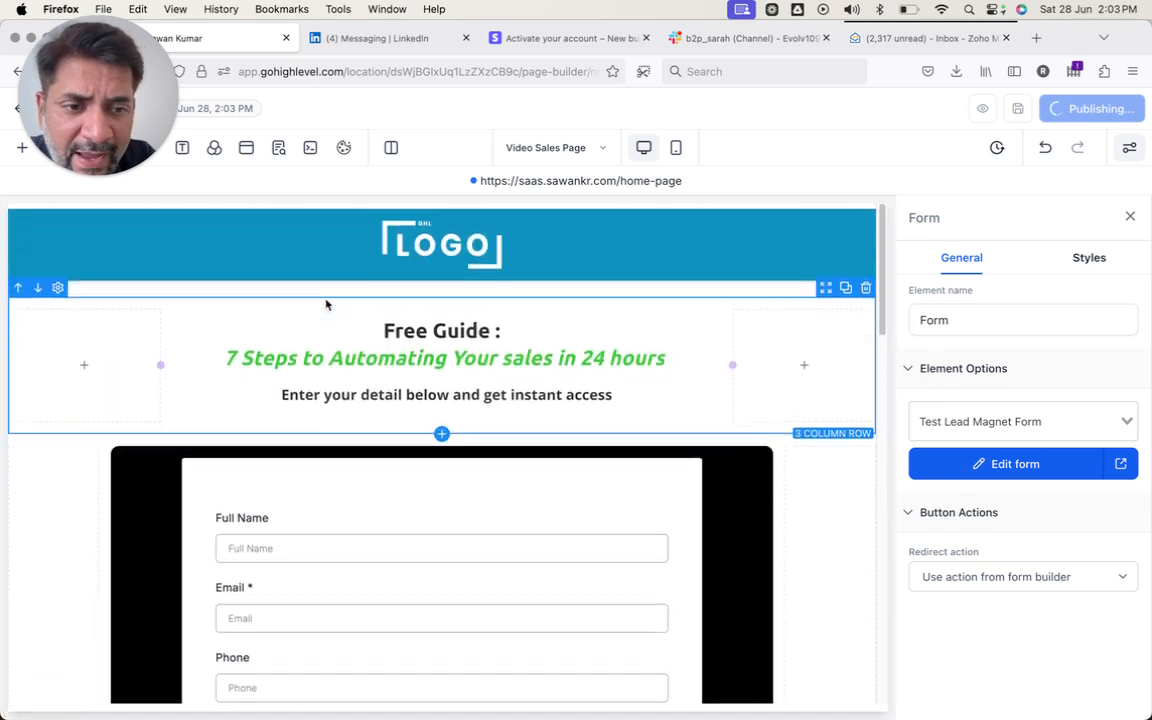
pyautogui.click(467, 294)
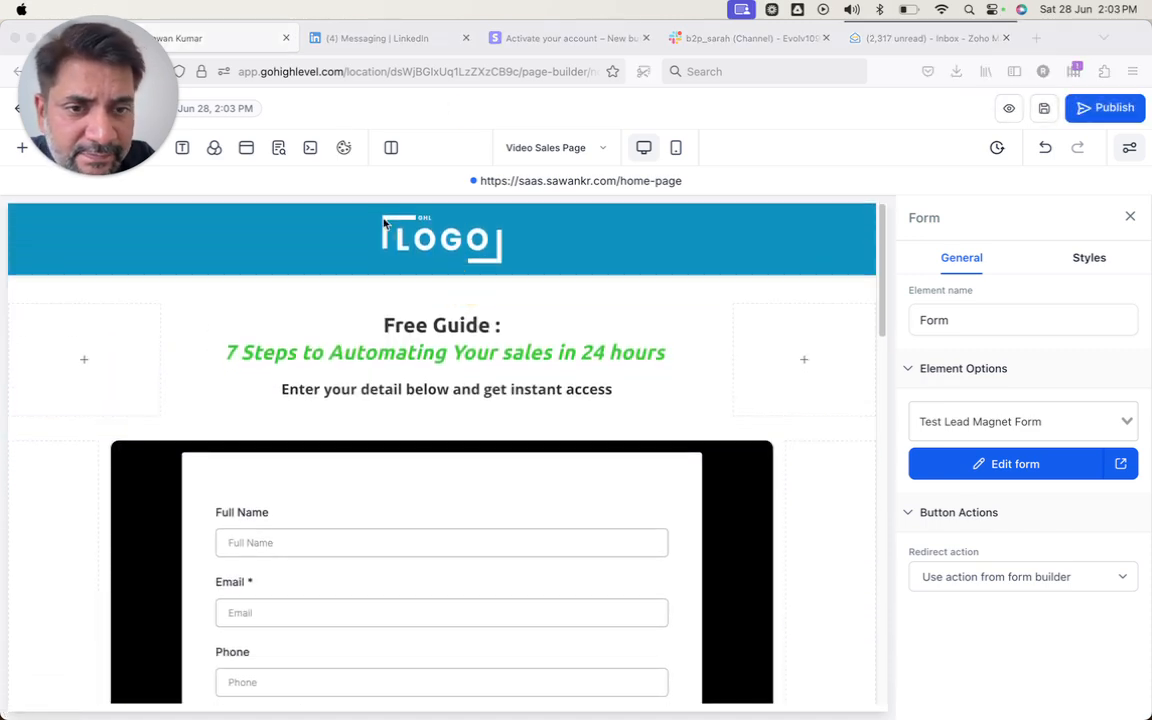
# - Leave the page builder for the funnel's Steps and select the Video Sales Page's live URL
pyautogui.click(17, 108)
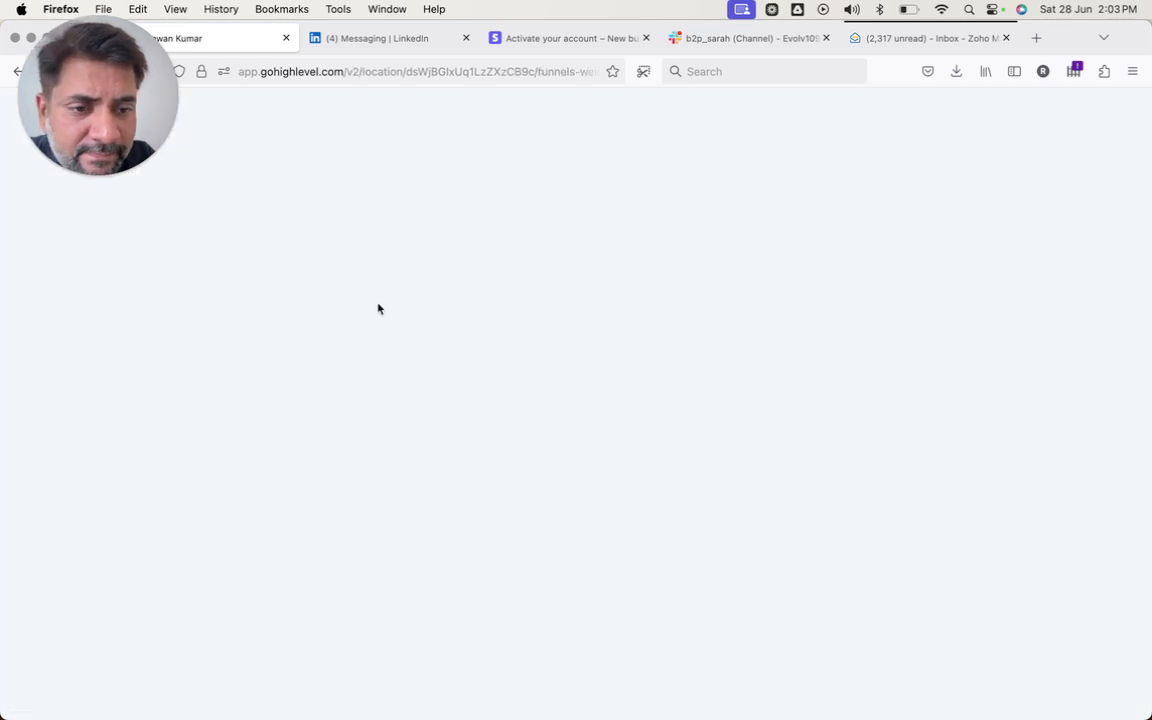
pyautogui.moveTo(378, 309); pyautogui.dragTo(406, 3)
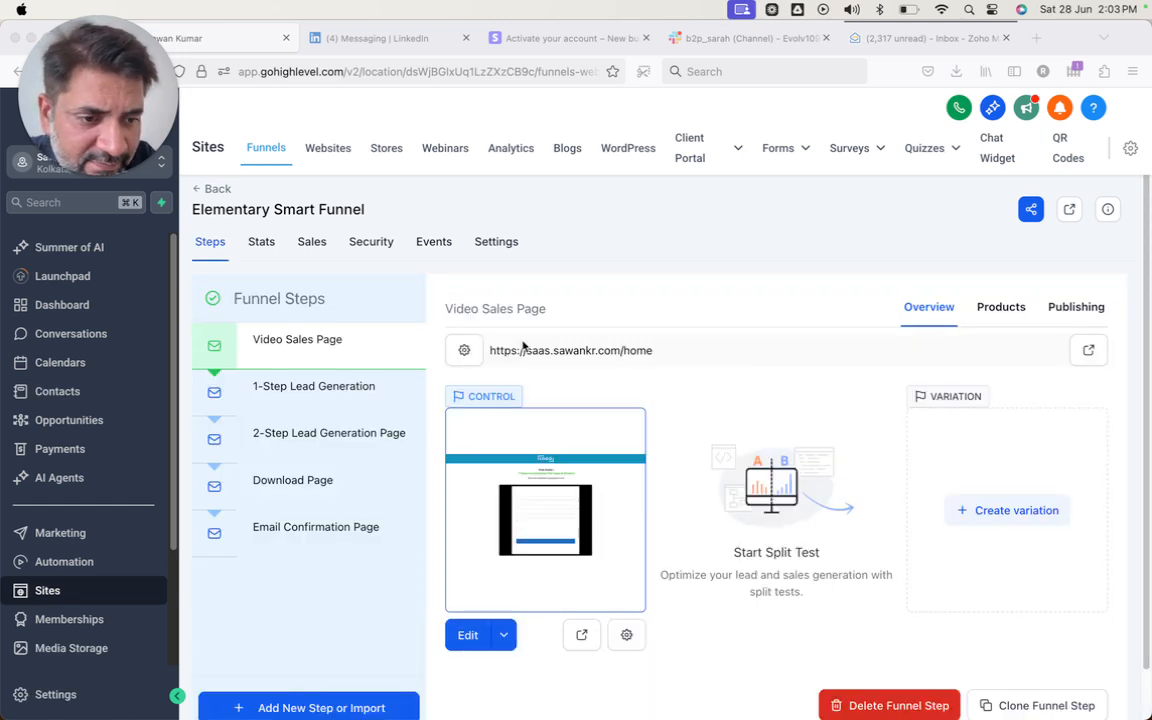
pyautogui.tripleClick(633, 349)
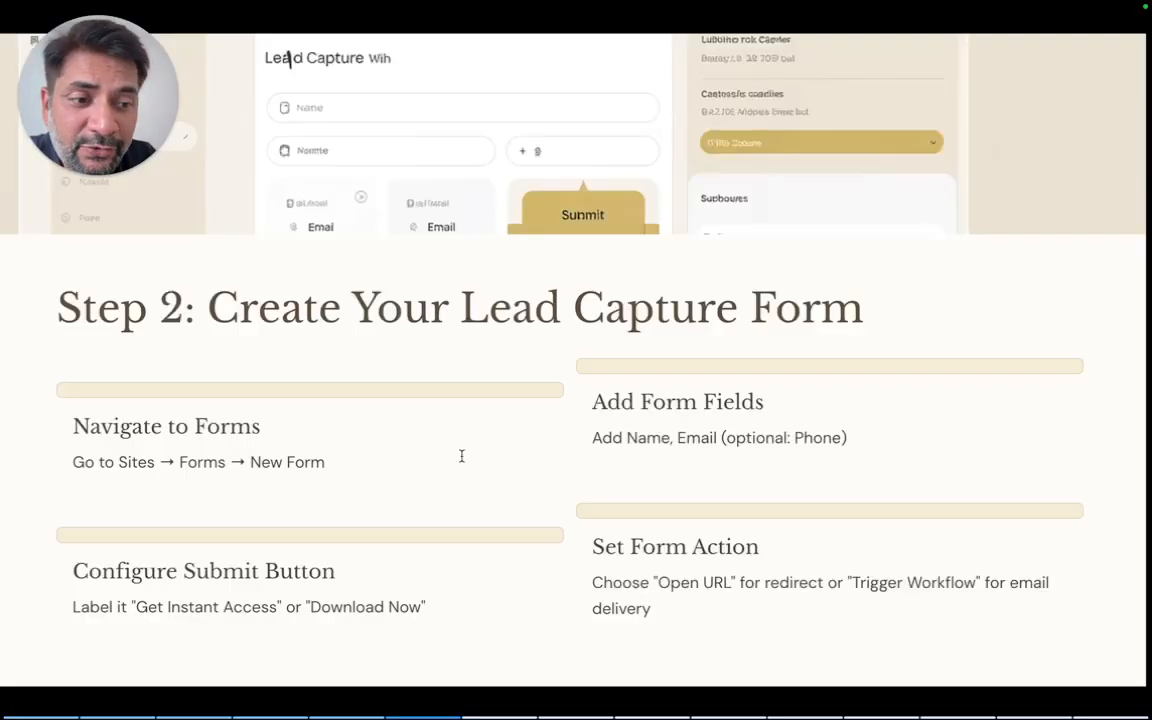
# - Advance the slides to 'Step 4A: Immediate Redirect Delivery', then switch back to the browser
pyautogui.press('Right')
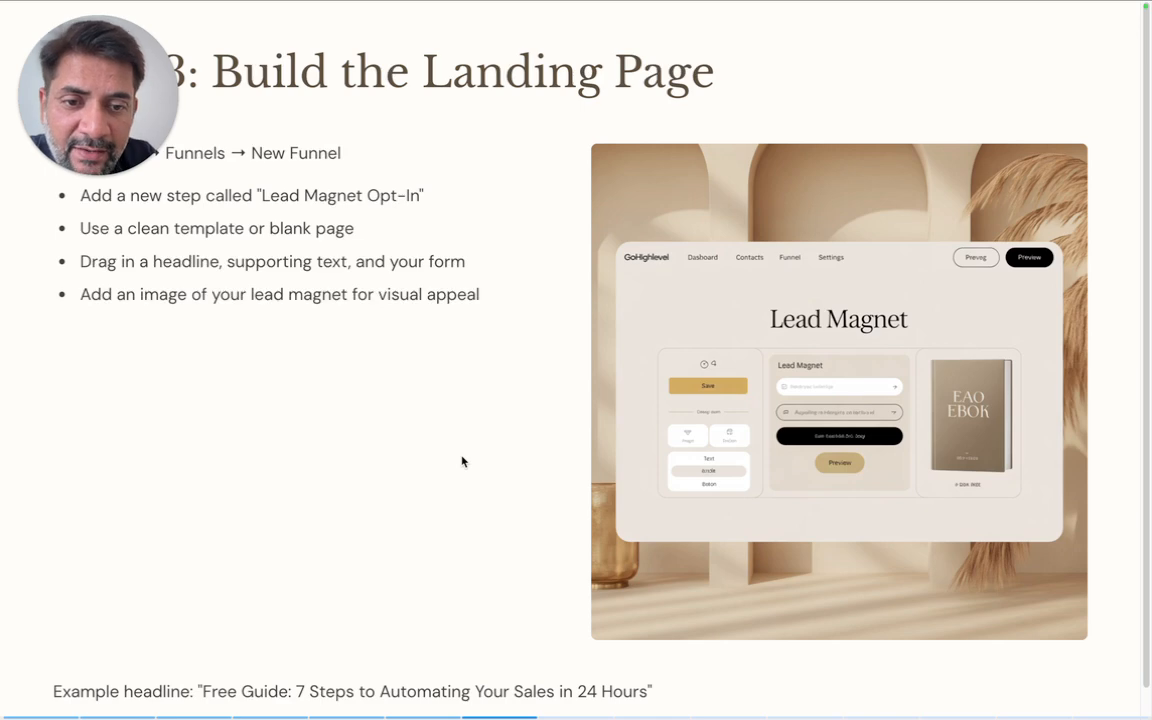
pyautogui.press('Right')
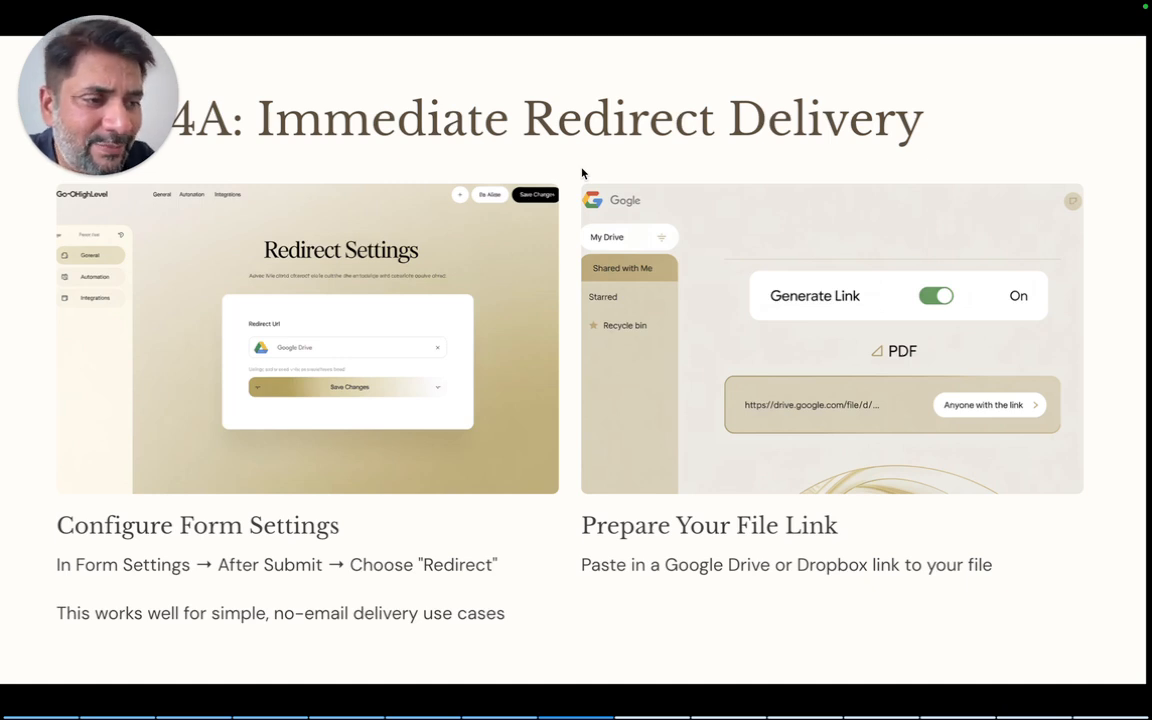
pyautogui.hotkey('ctrl', 'Left')
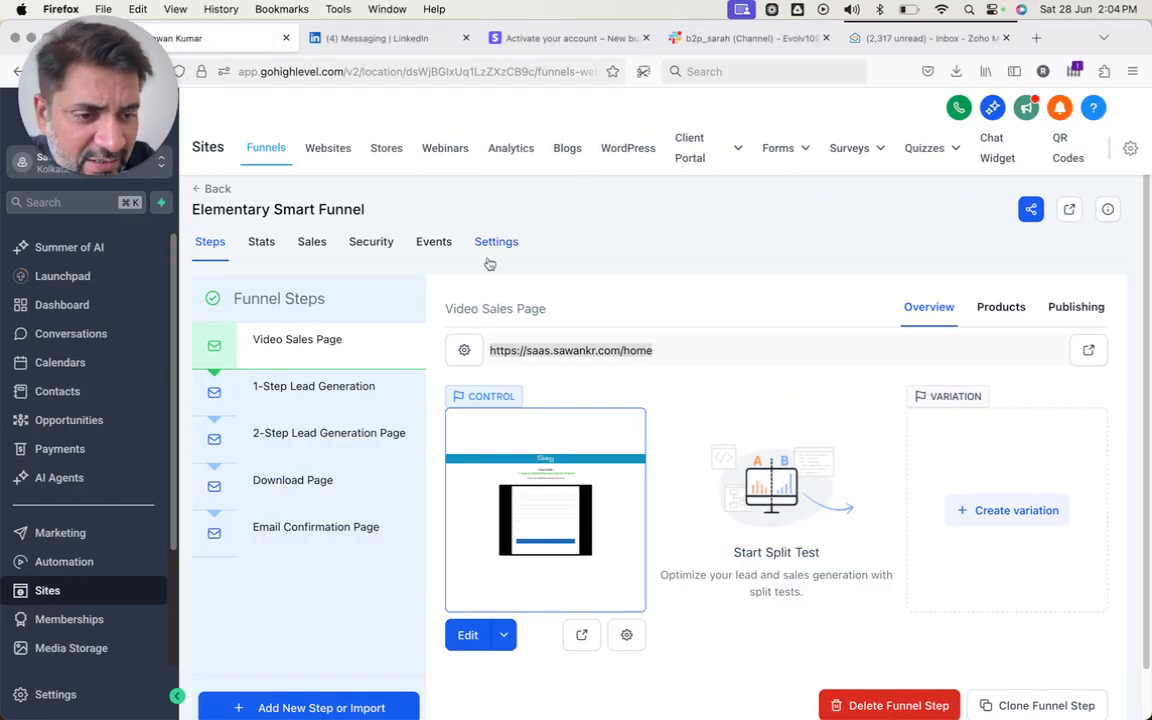
# - Open the Video Sales Page for editing in a new tab
pyautogui.click(503, 634)
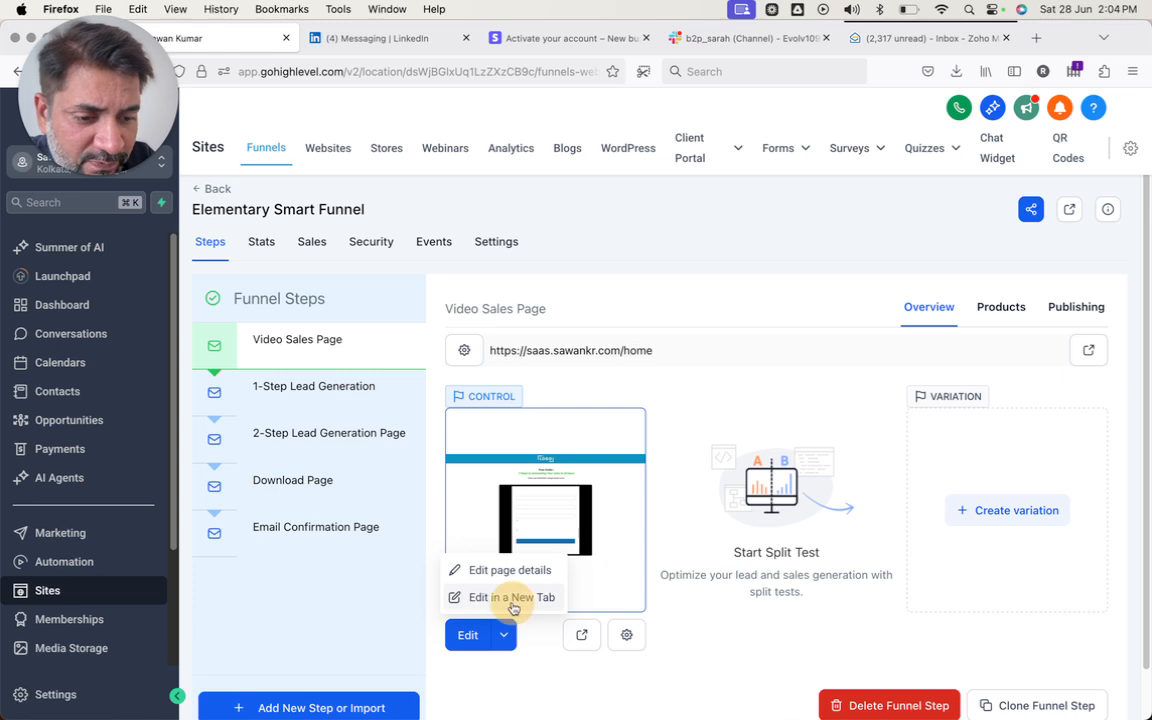
pyautogui.click(512, 597)
pyautogui.moveTo(607, 713)
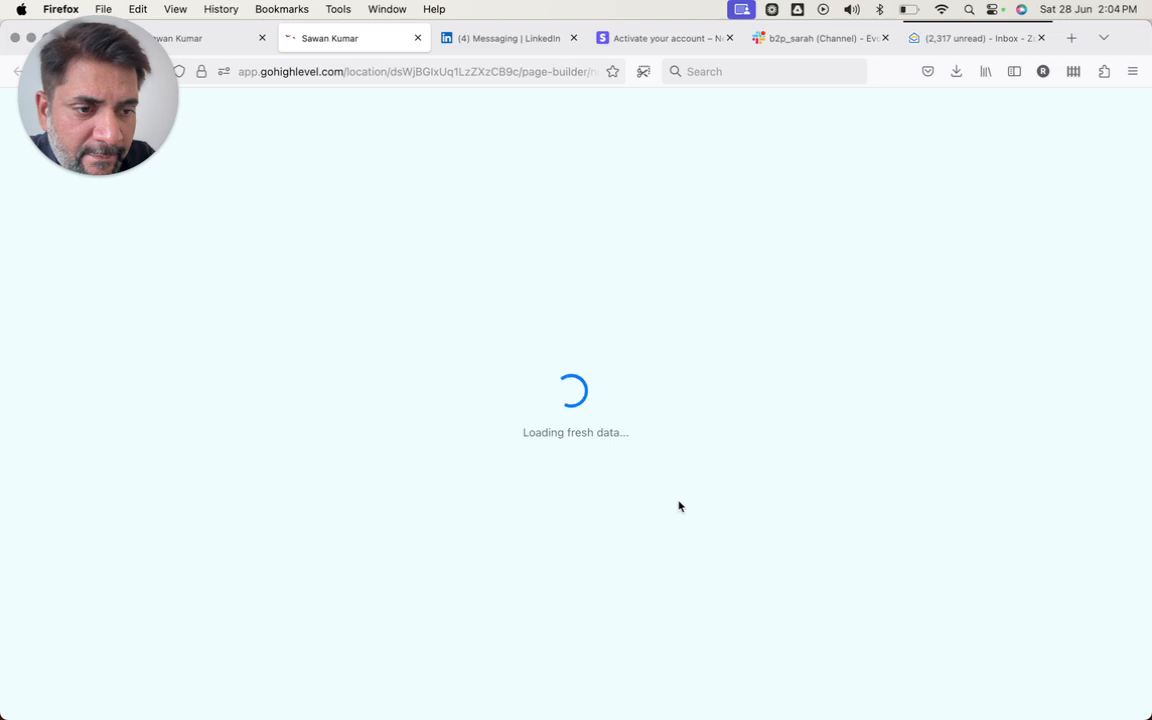
# - Back in the funnel tab, go to Media Storage
pyautogui.click(185, 33)
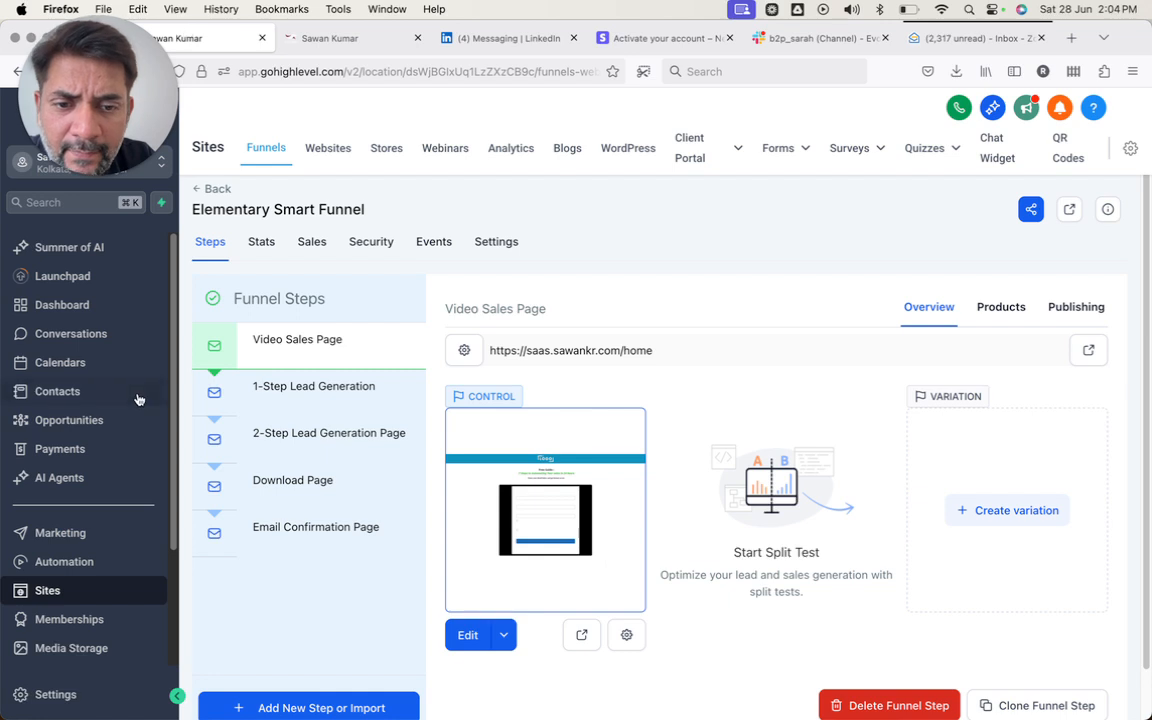
pyautogui.scroll(-3, 100, 540)
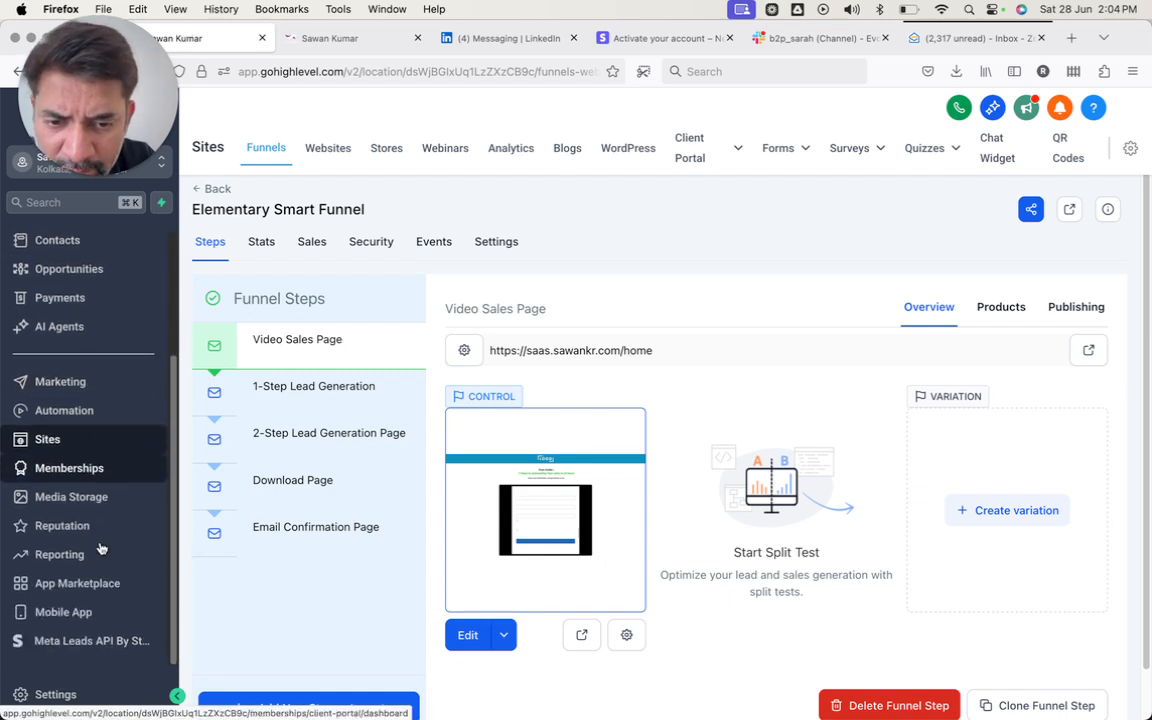
pyautogui.click(75, 503)
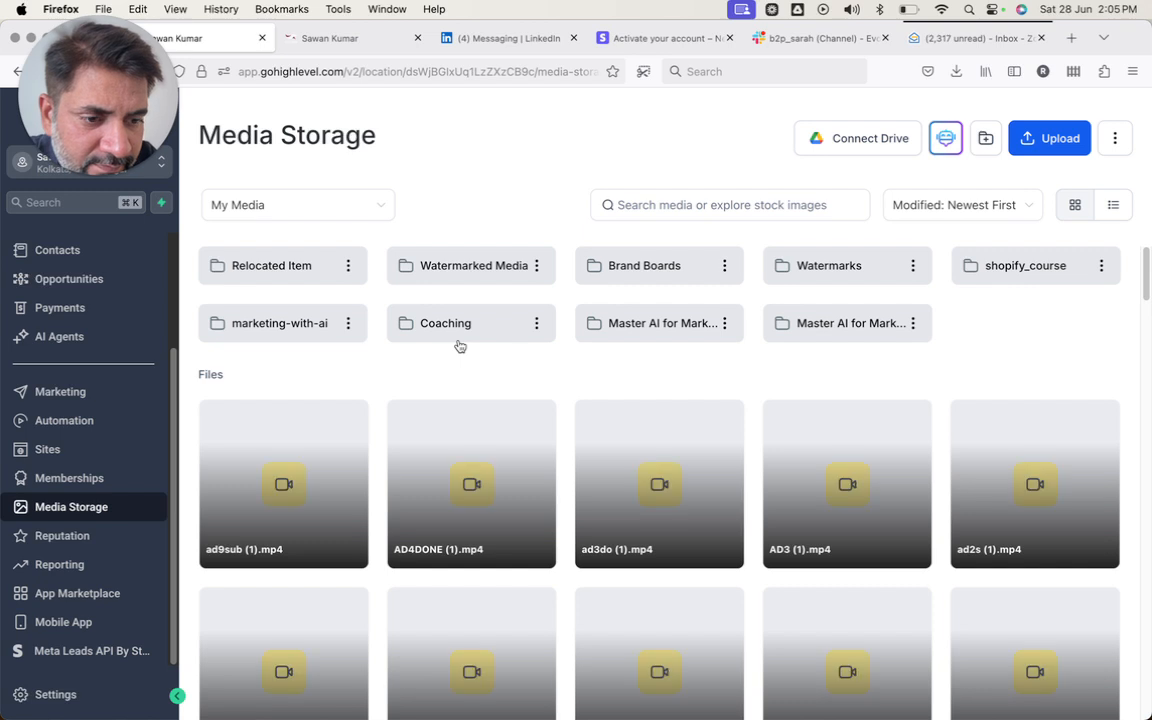
# - Copy the Blue Minimalist Certificate image's link from Media Storage and return to the builder tab
pyautogui.scroll(-5, 465, 466)
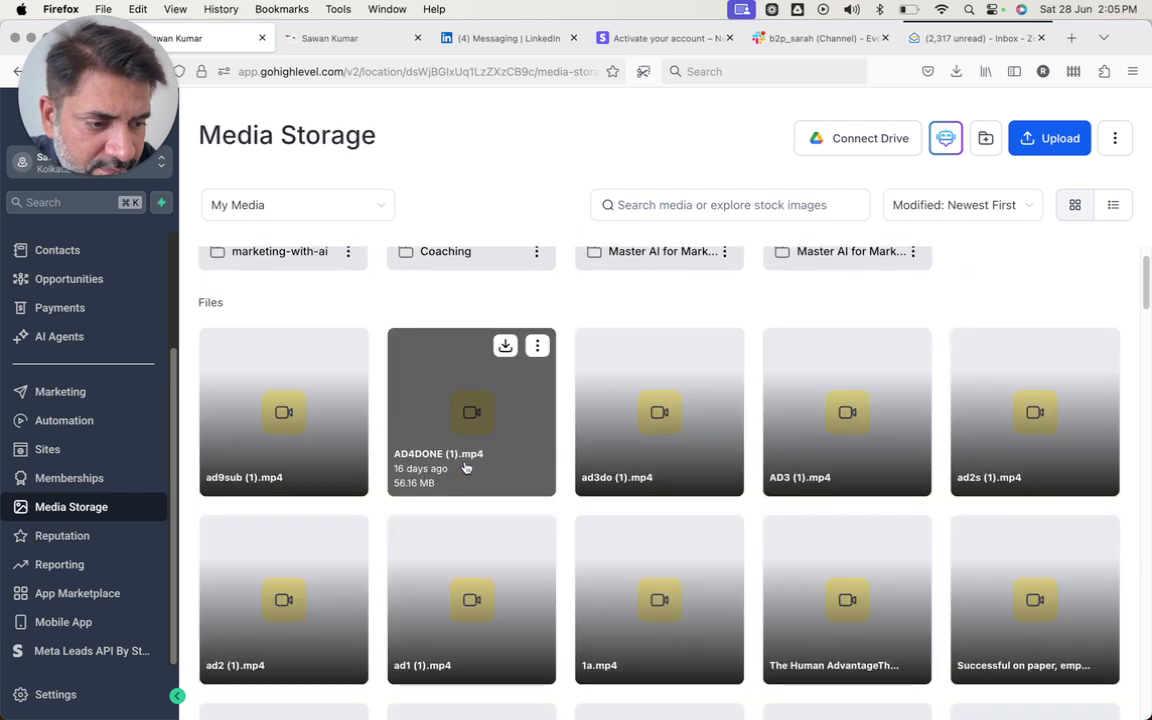
pyautogui.scroll(-15, 465, 466)
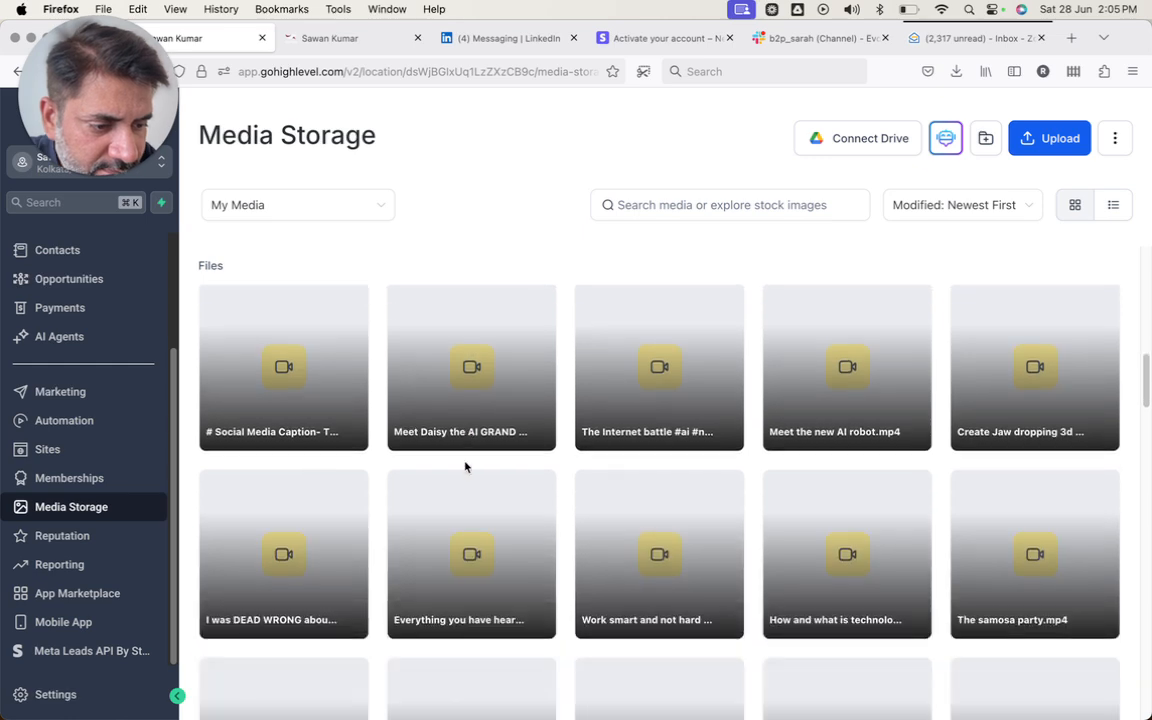
pyautogui.scroll(-13, 465, 466)
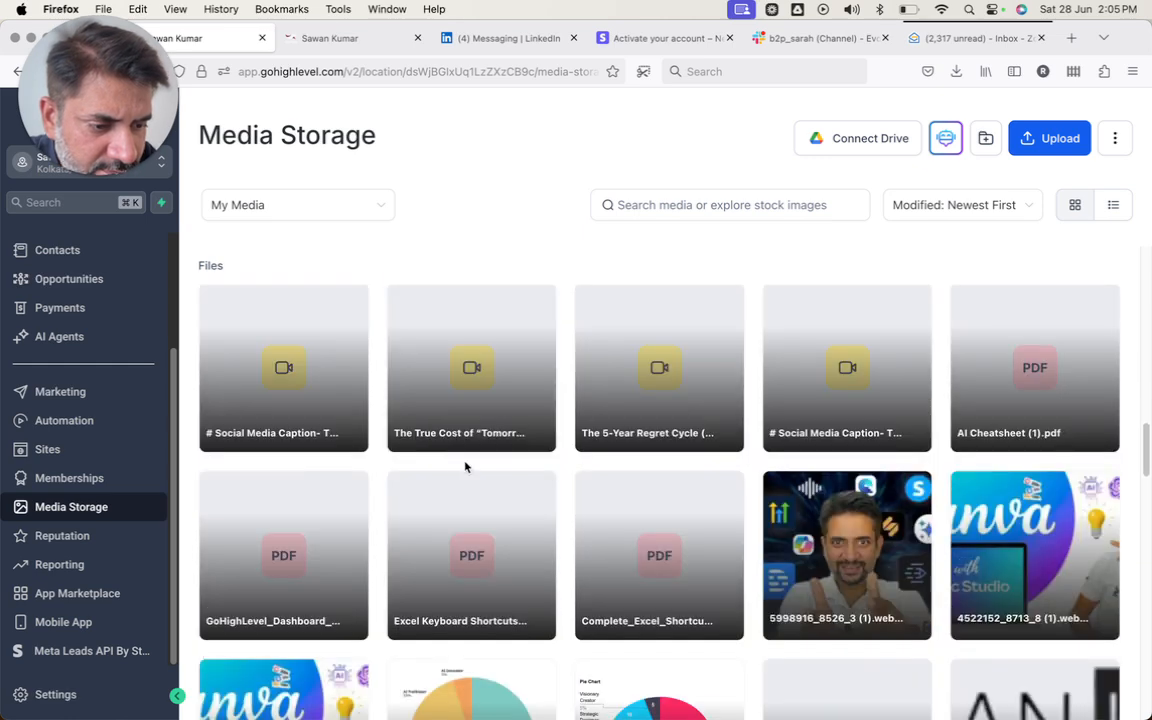
pyautogui.scroll(-5, 465, 466)
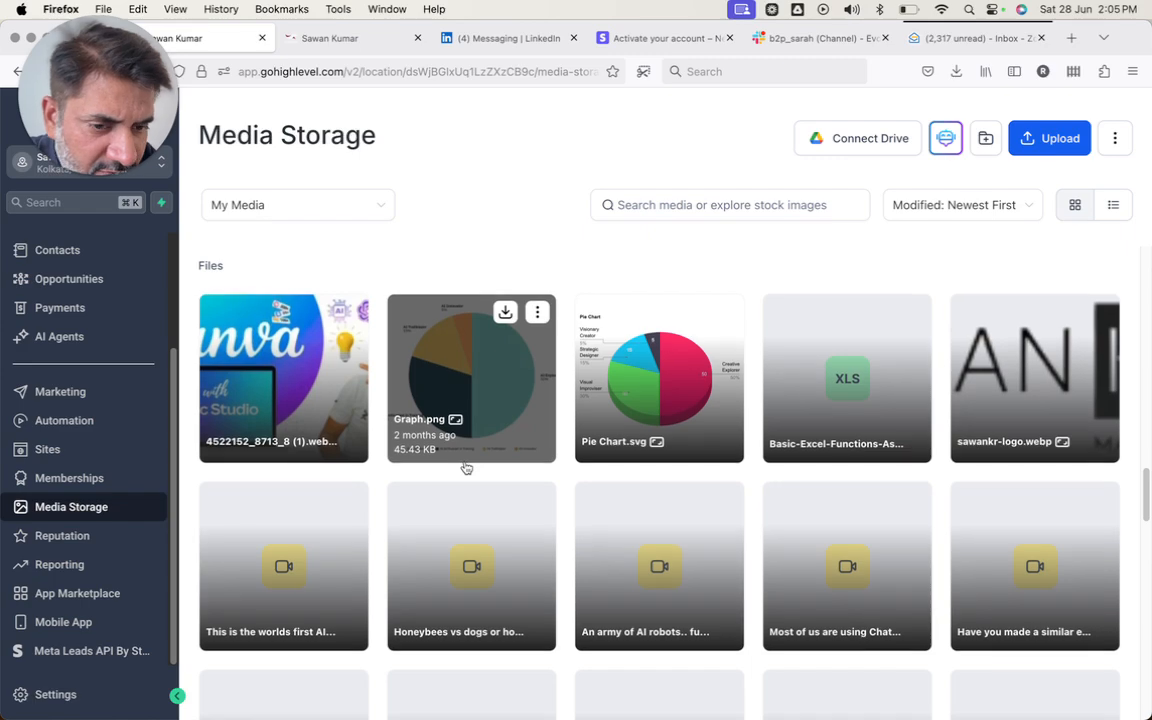
pyautogui.scroll(-15, 465, 466)
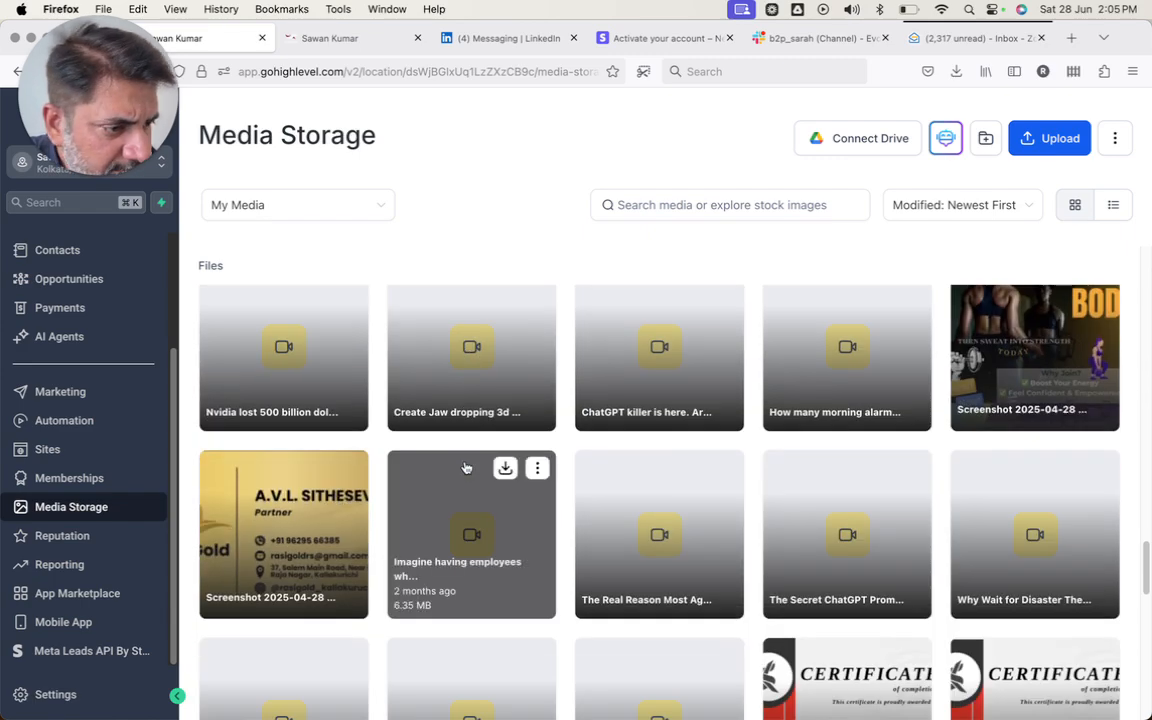
pyautogui.scroll(-9, 465, 466)
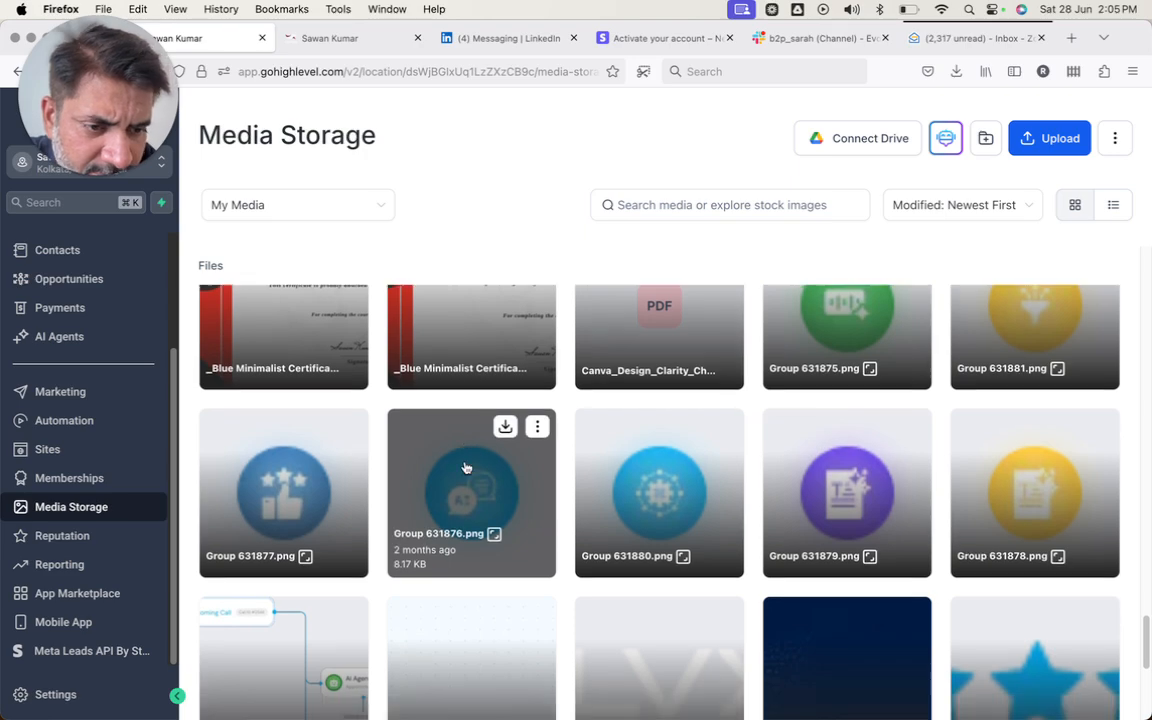
pyautogui.scroll(-7, 465, 466)
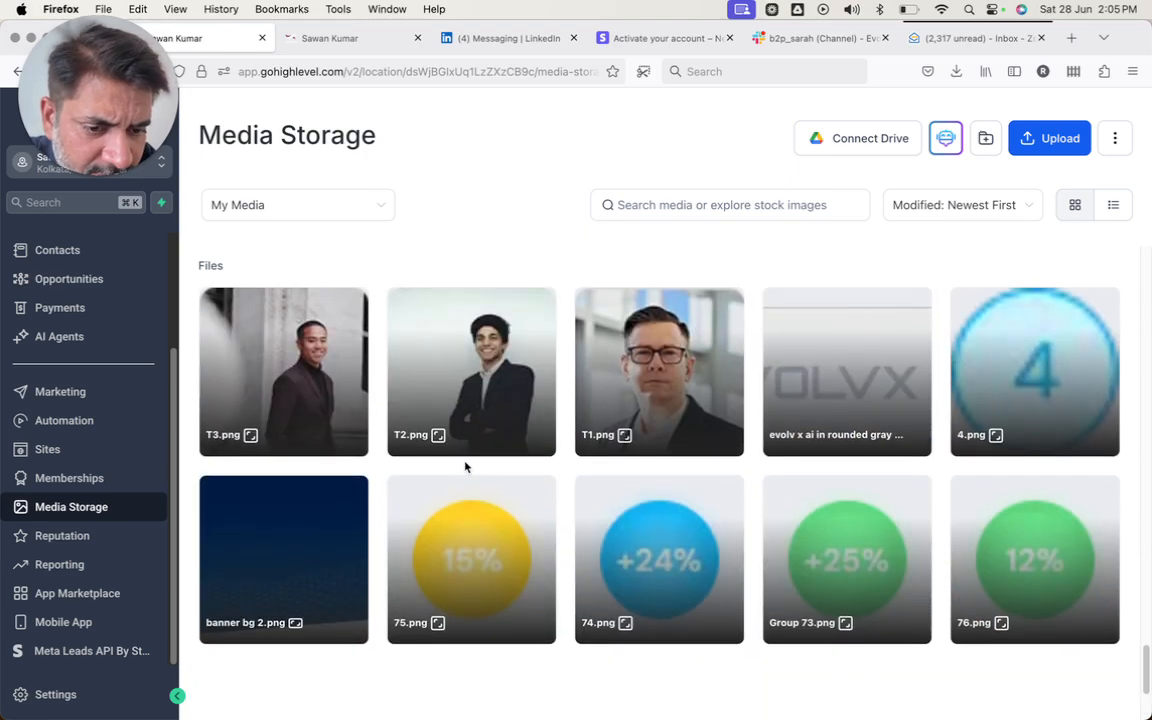
pyautogui.scroll(15, 465, 466)
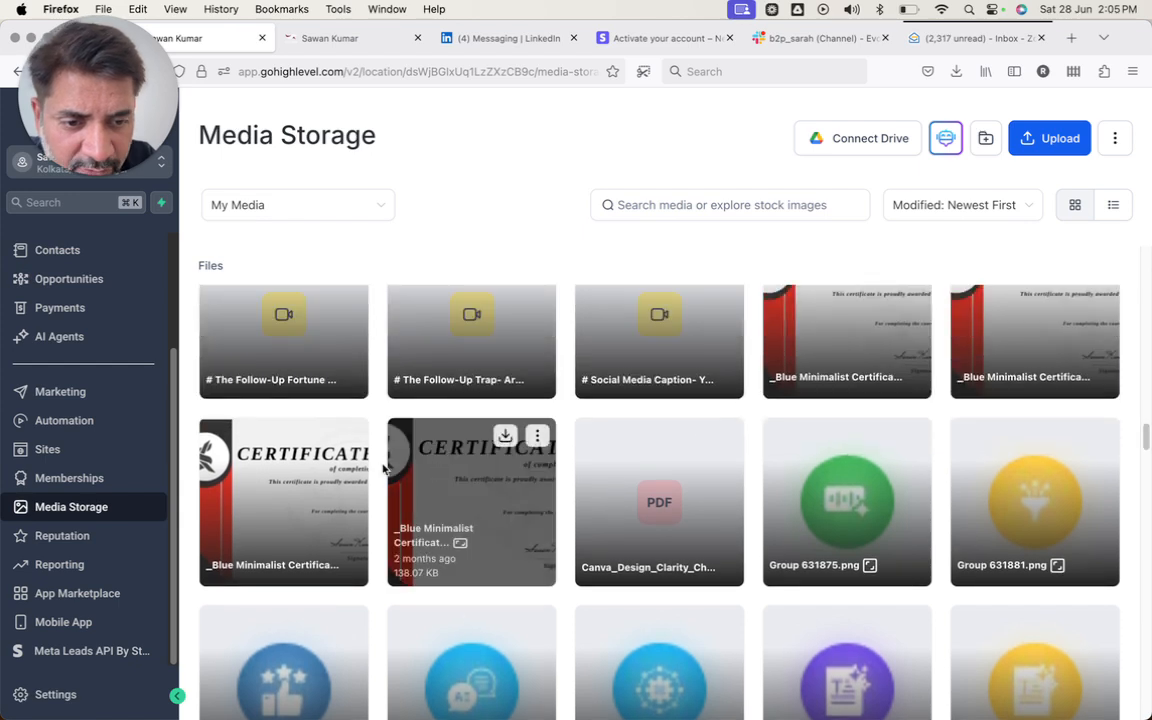
pyautogui.click(350, 437)
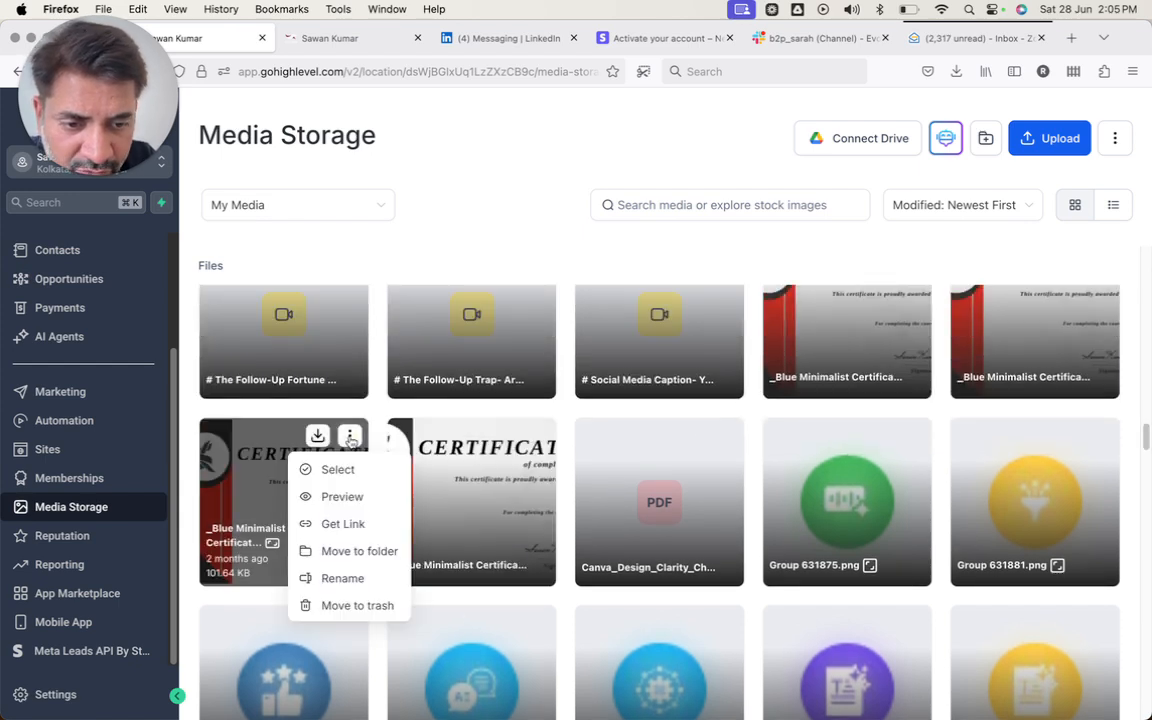
pyautogui.click(340, 524)
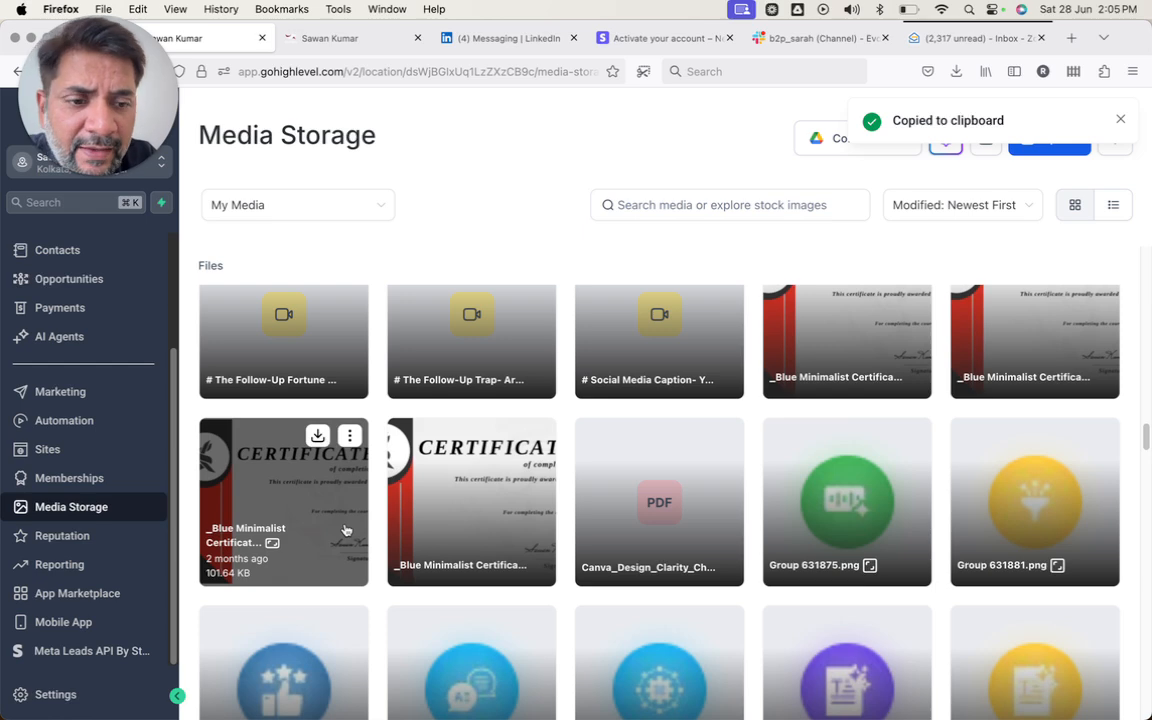
pyautogui.hotkey('ctrl', 'Tab')
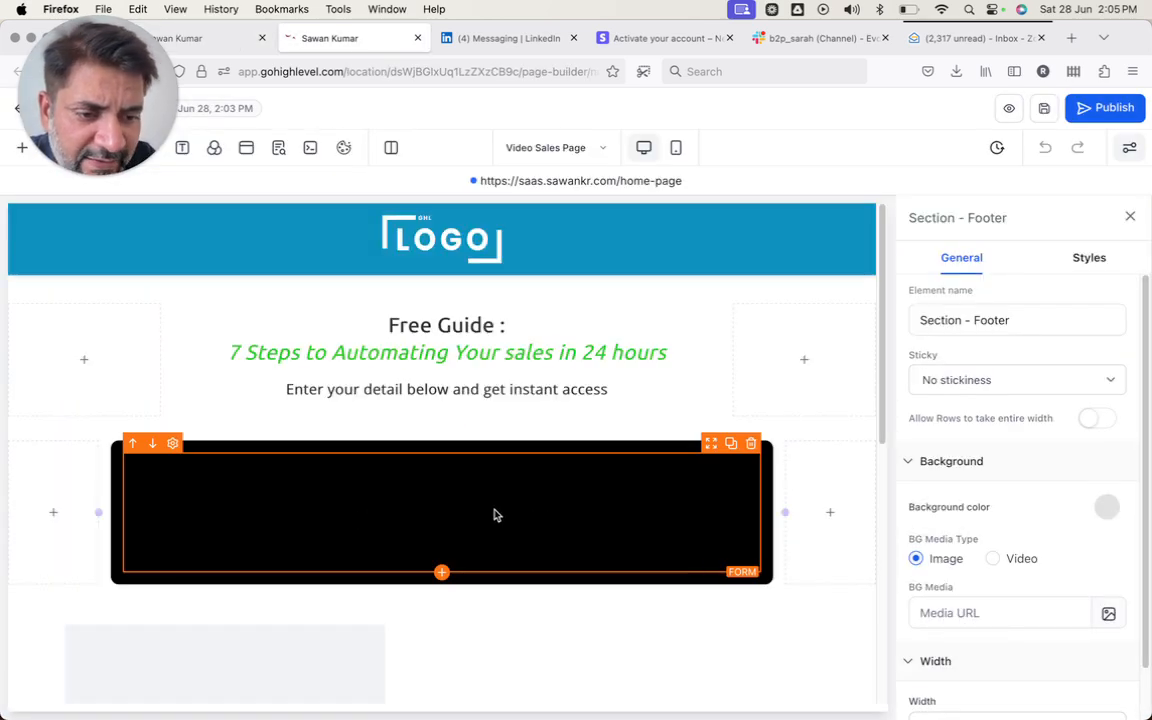
# - Make the form redirect to the copied certificate image URL in a new tab, and save the page
pyautogui.click(489, 512)
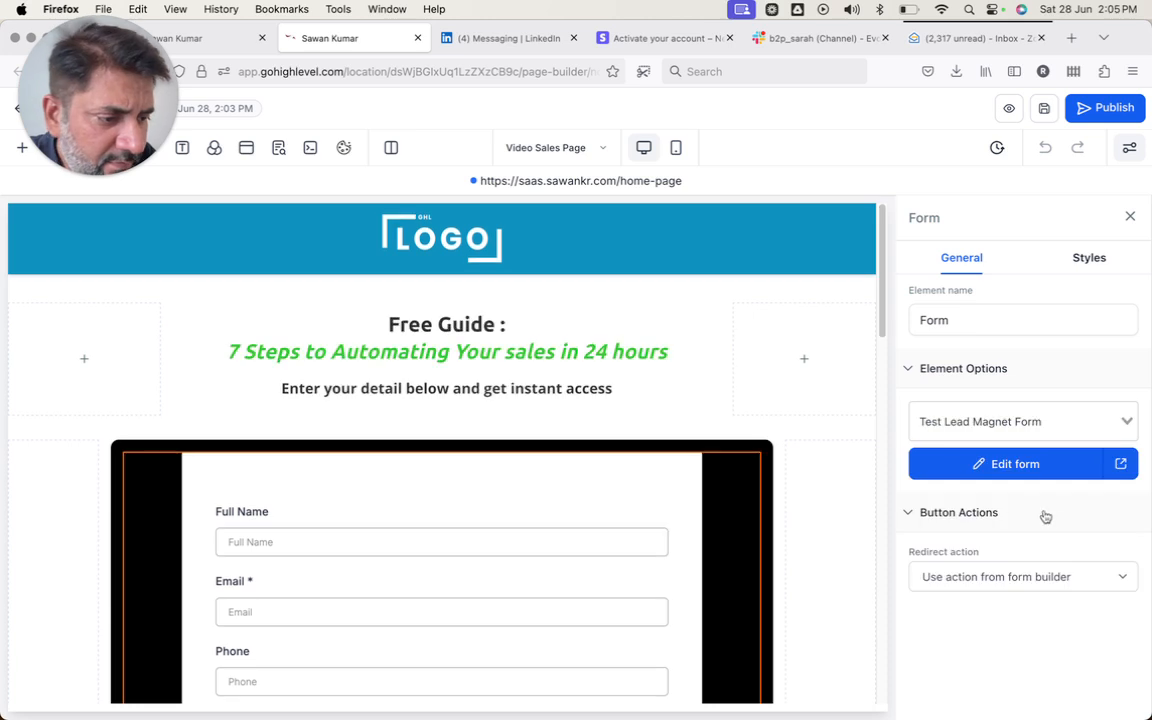
pyautogui.click(1010, 578)
pyautogui.click(996, 594)
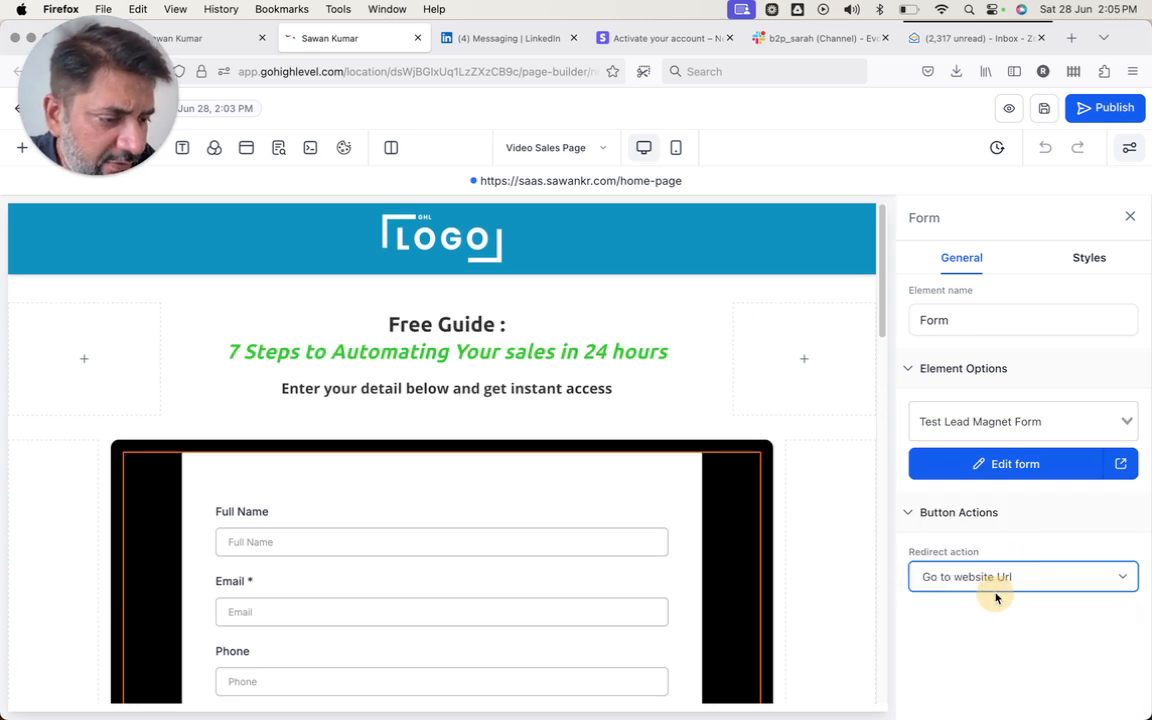
pyautogui.click(965, 636)
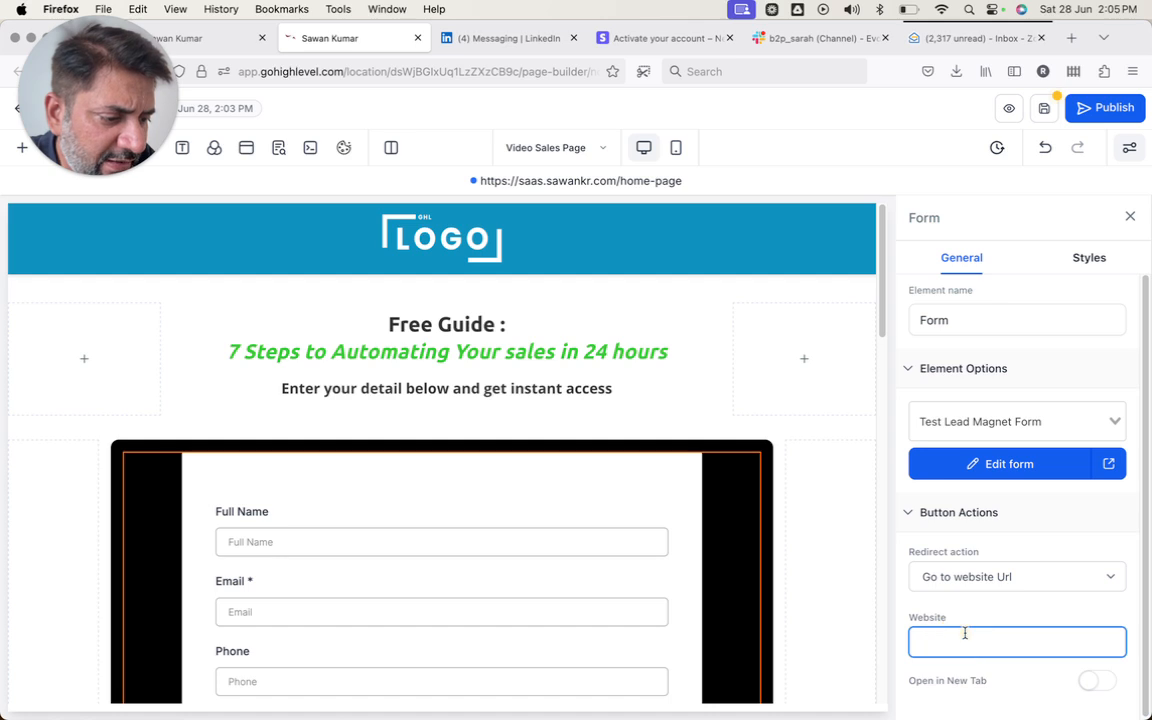
pyautogui.press('super+v')
pyautogui.scroll(-1, 965, 633)
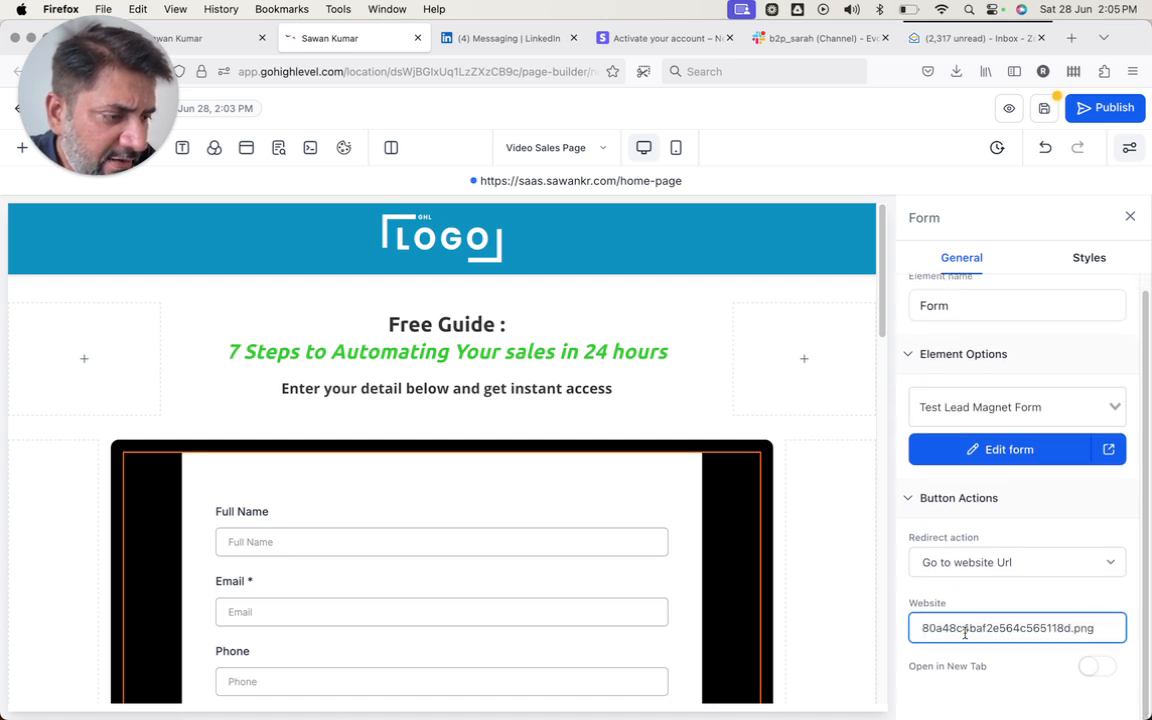
pyautogui.click(1095, 668)
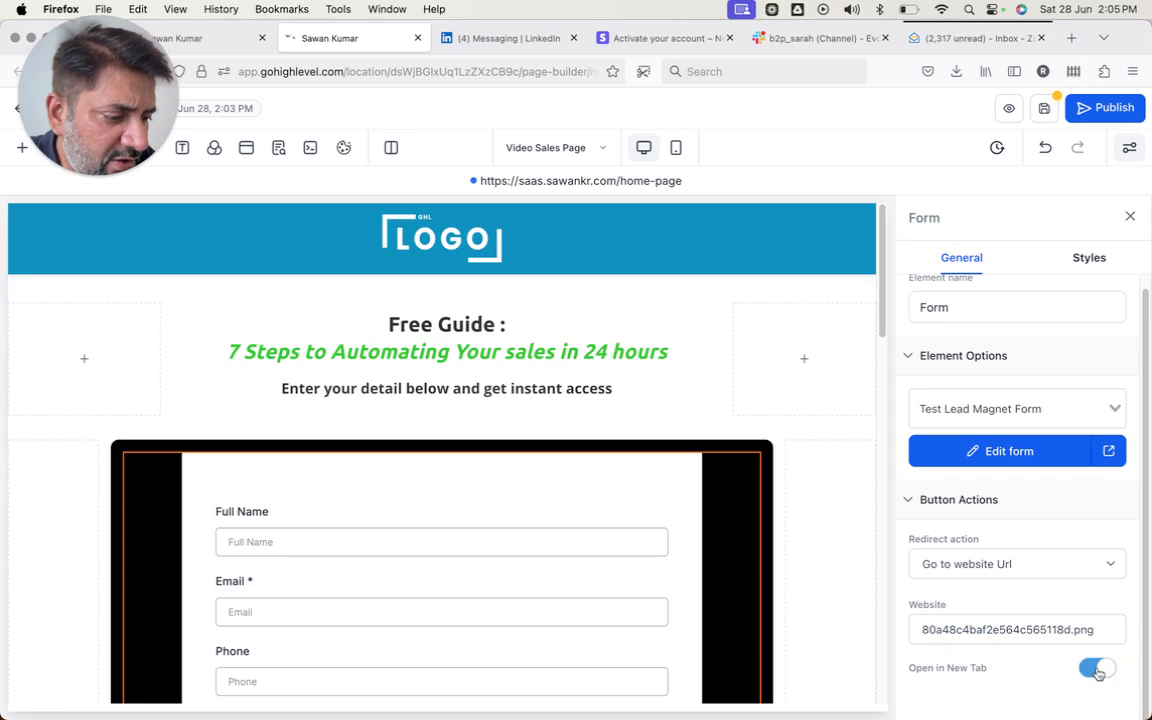
pyautogui.click(1045, 110)
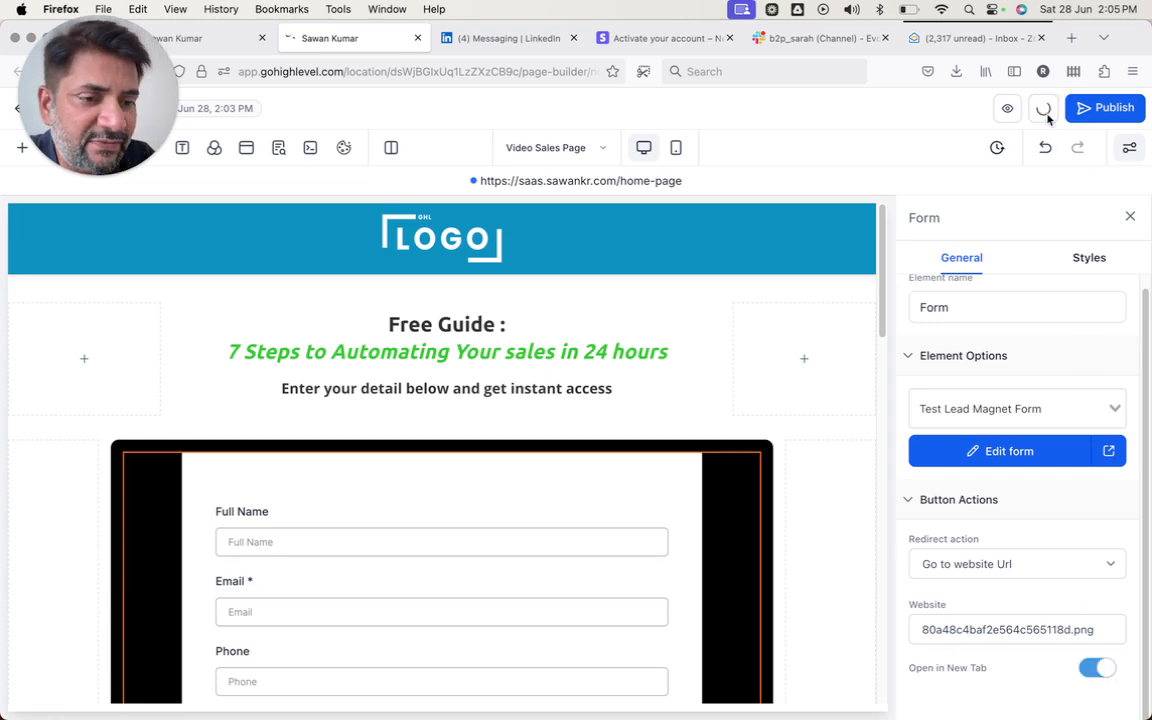
pyautogui.scroll(-5, 648, 612)
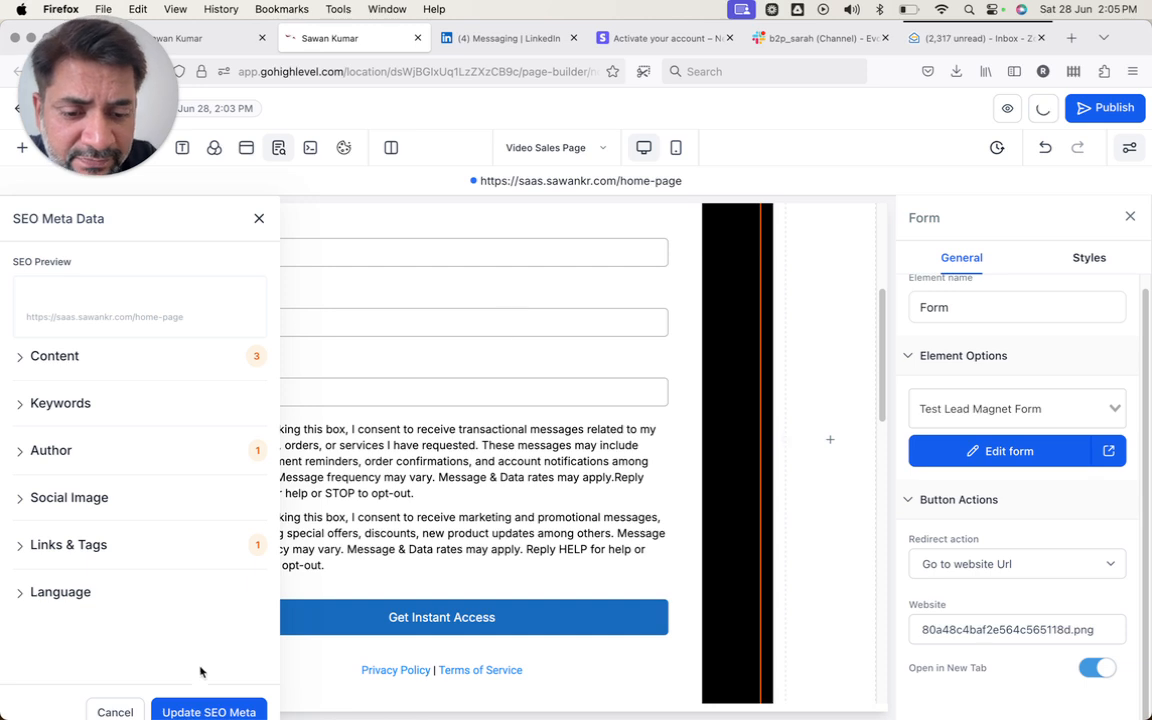
pyautogui.click(196, 711)
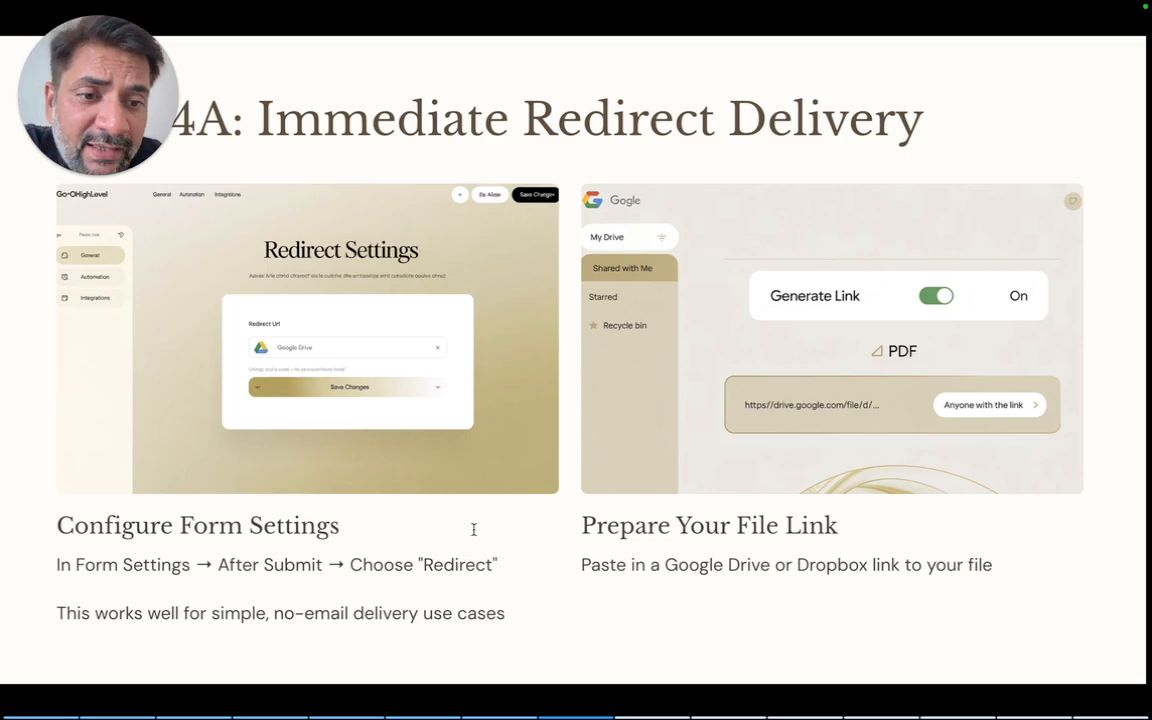
# - Advance the deck to 'Step 4B: Email Delivery Method', then return to Firefox's page builder
pyautogui.press('Right')
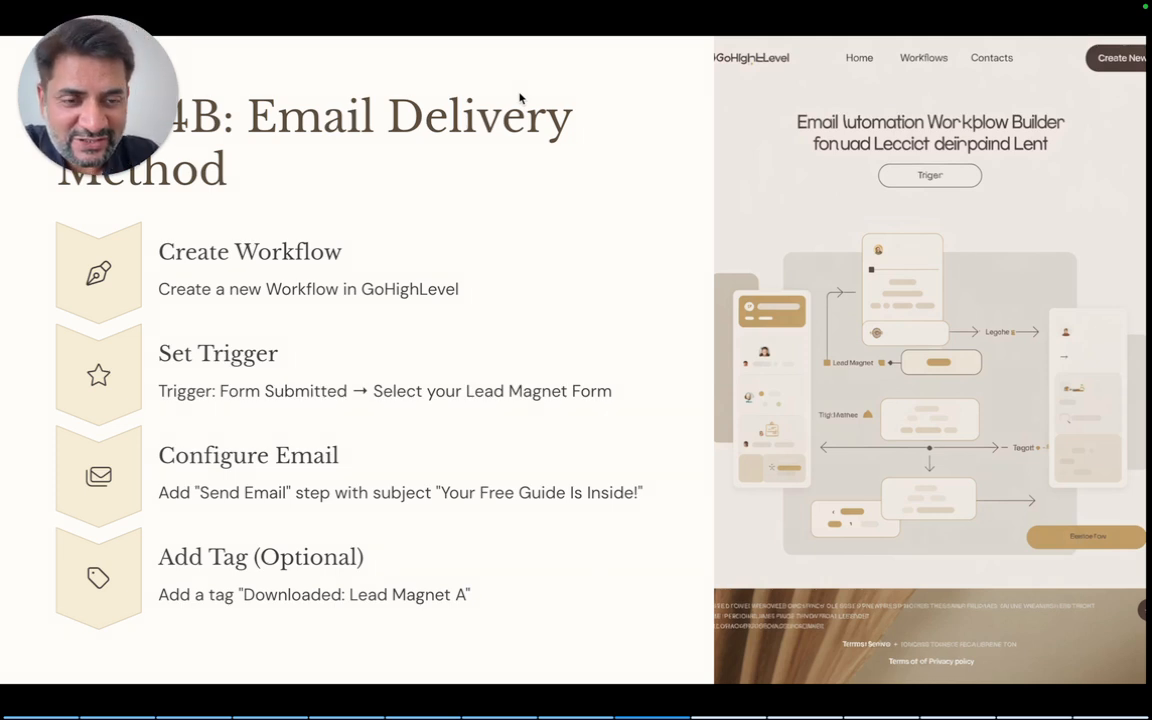
pyautogui.moveTo(424, 690)
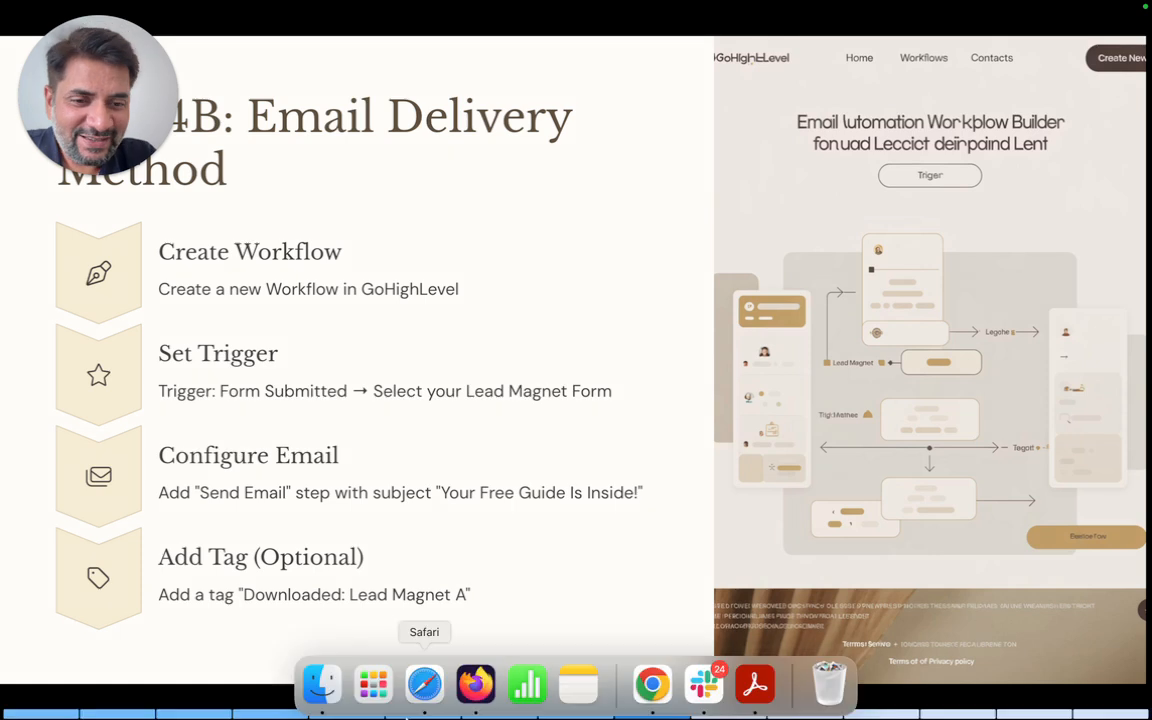
pyautogui.click(476, 686)
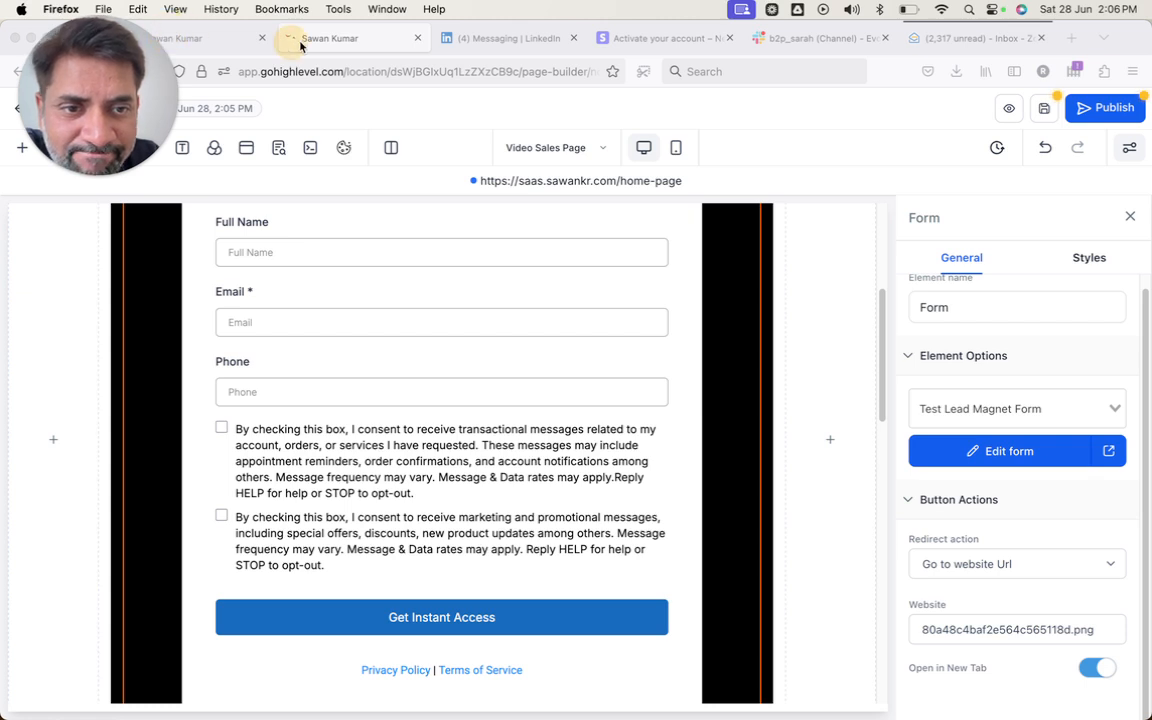
# - Go from the Media Storage tab to Automation's Workflow List
pyautogui.click(215, 40)
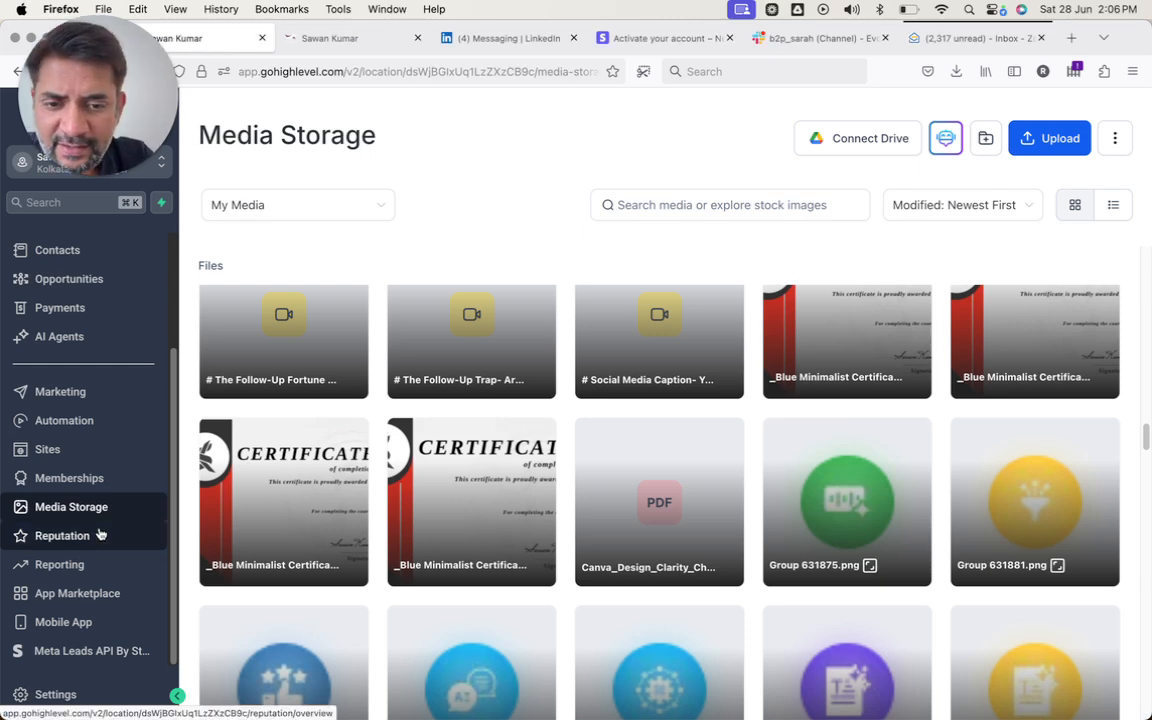
pyautogui.click(80, 422)
pyautogui.click(80, 421)
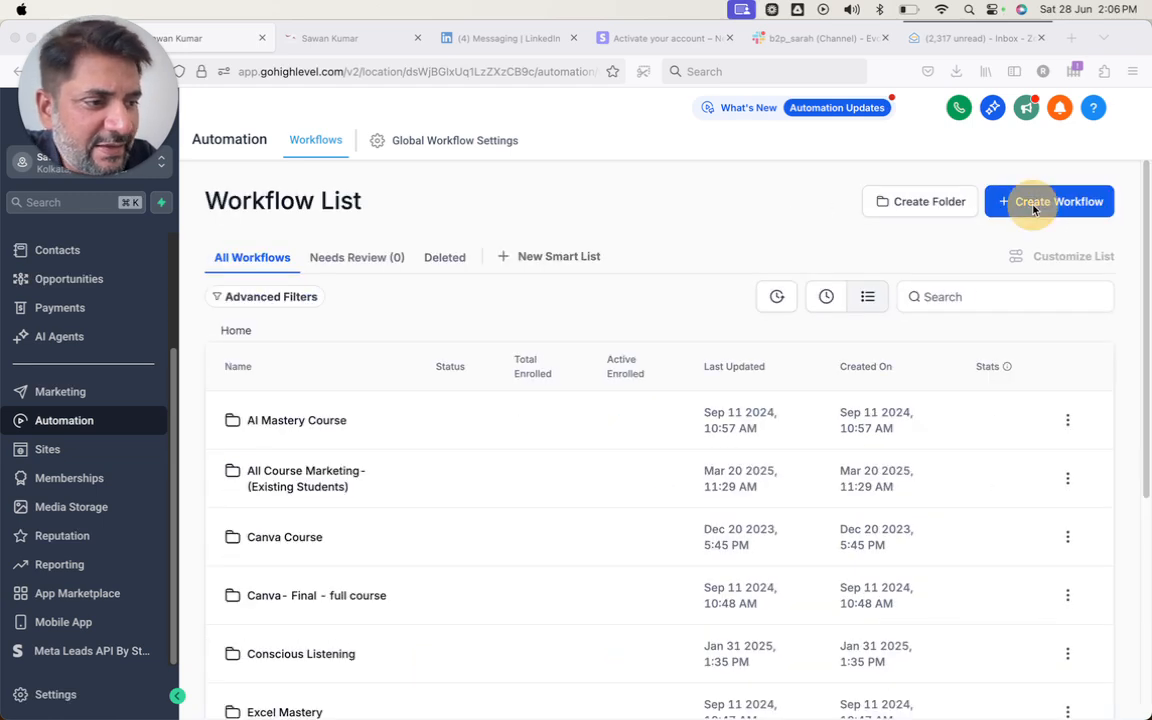
# - Create a workflow from scratch named 'Test Lead Magnet workflow'
pyautogui.click(1006, 206)
pyautogui.click(1014, 242)
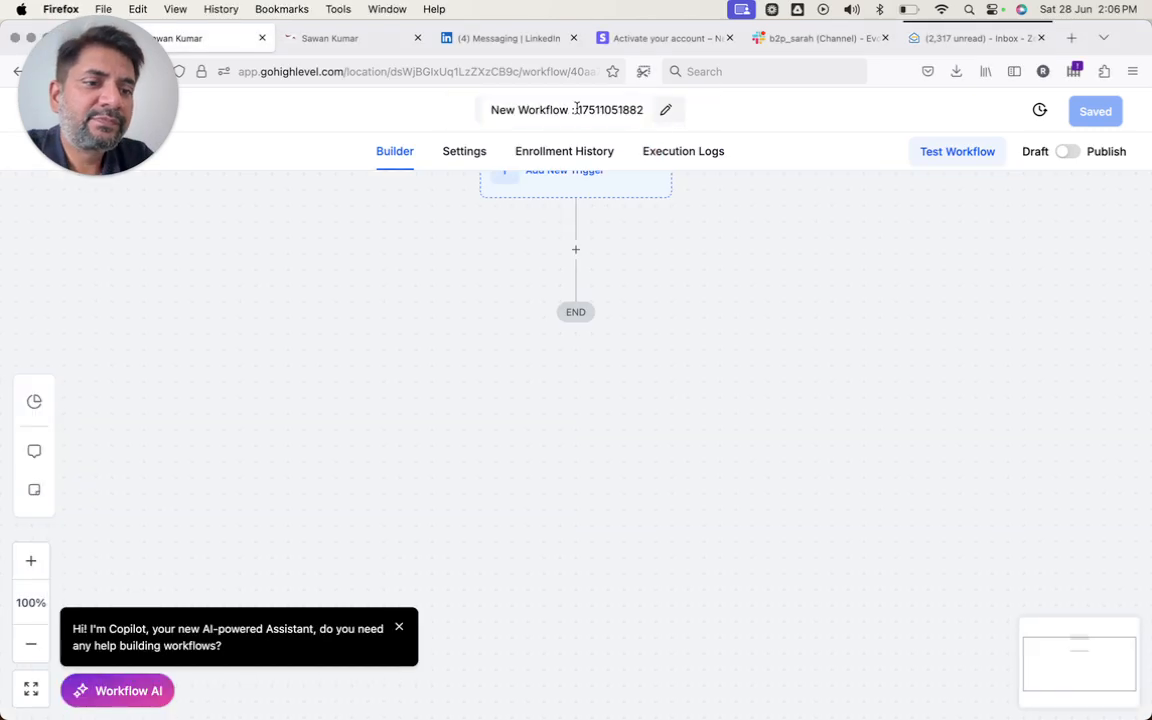
pyautogui.click(577, 108)
pyautogui.tripleClick(577, 108)
pyautogui.write('Tes')
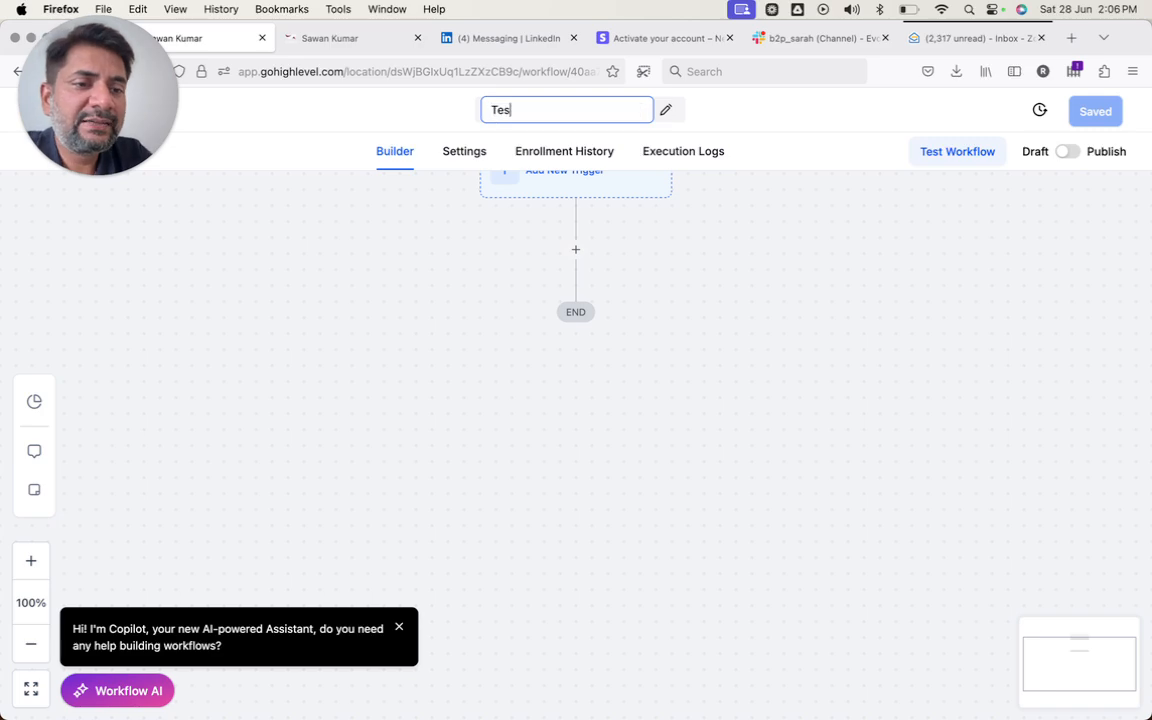
pyautogui.write('t Lead Magnet')
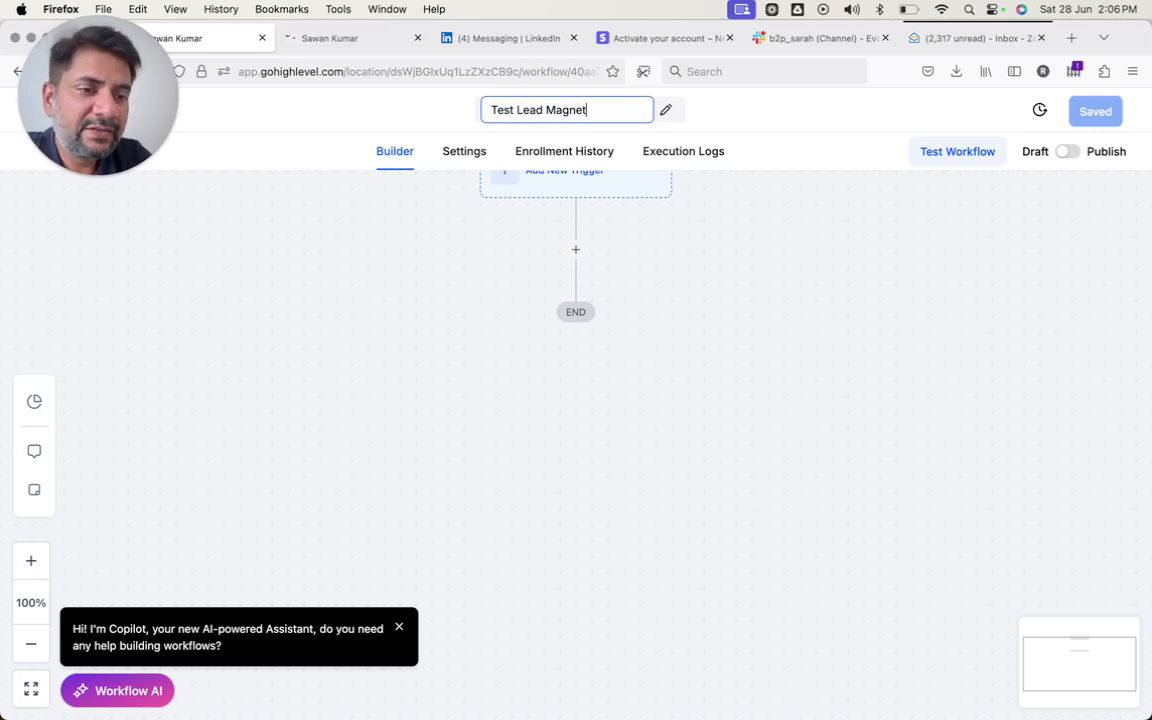
pyautogui.write(' workflow')
pyautogui.click(615, 184)
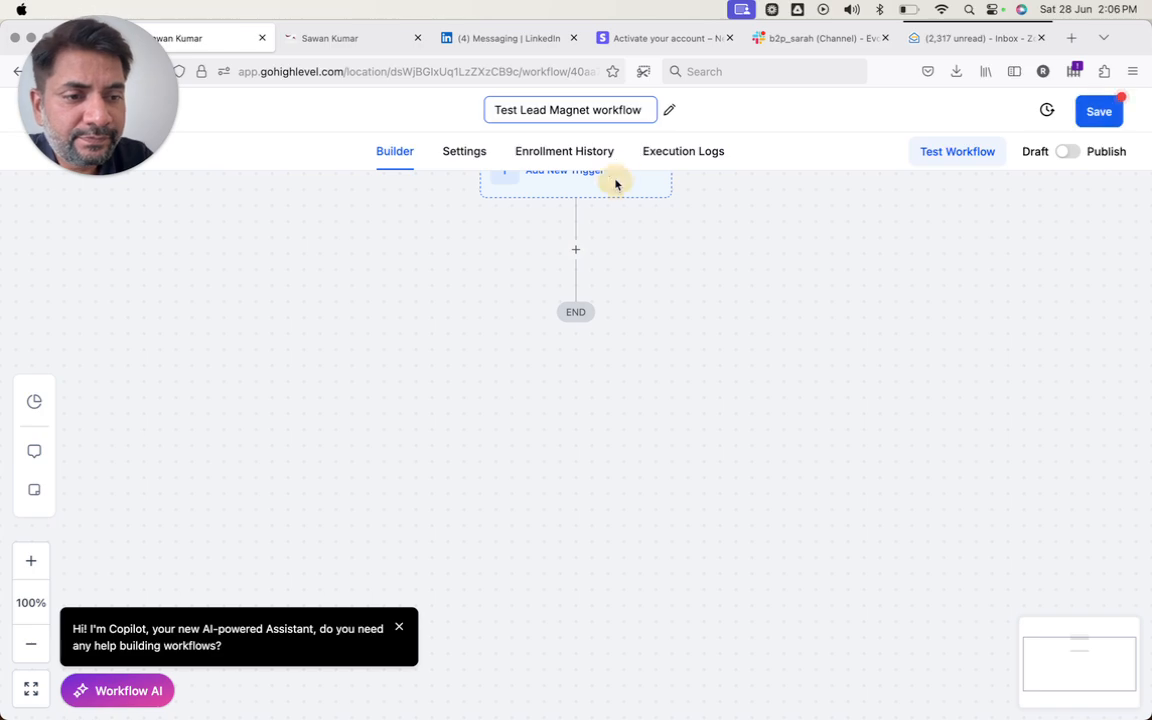
pyautogui.click(650, 262)
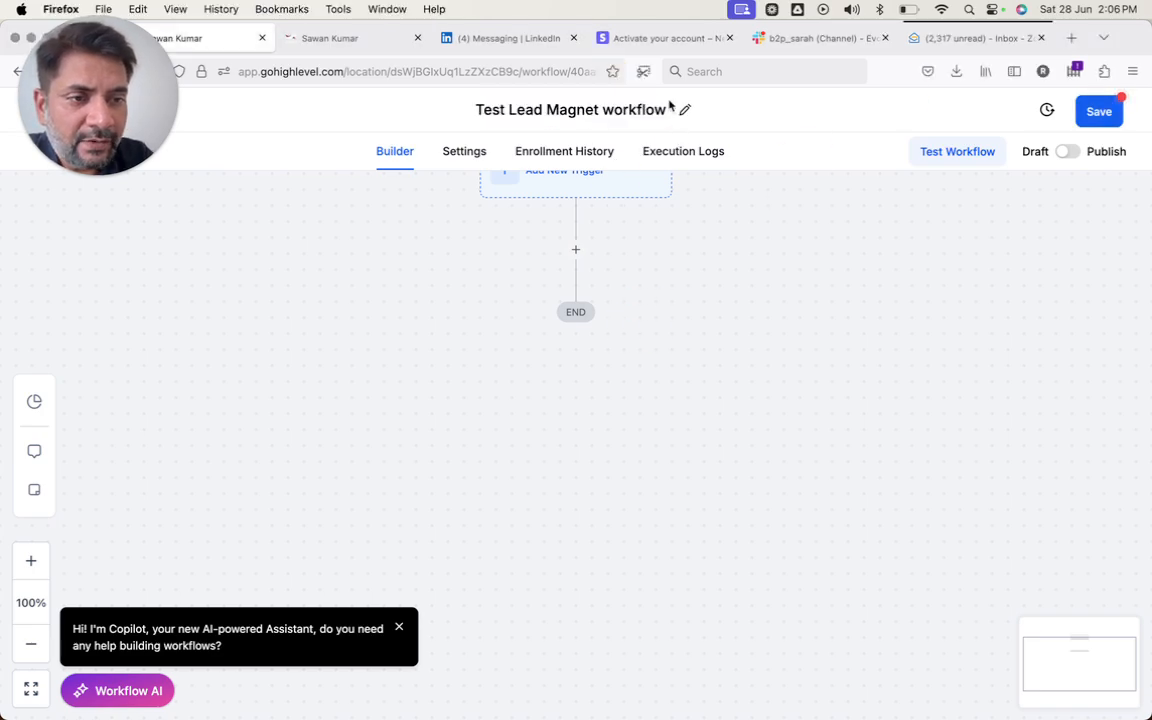
# - Bring up the list of workflow triggers
pyautogui.moveTo(668, 53); pyautogui.dragTo(681, 25)
pyautogui.click(580, 192)
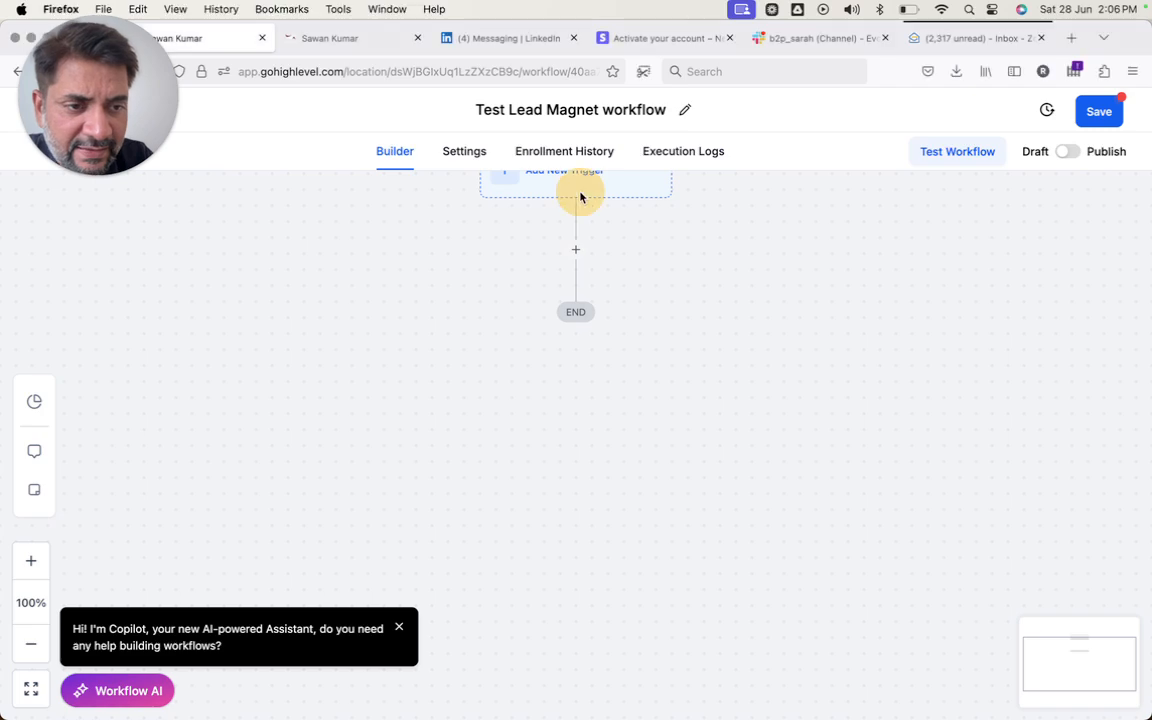
pyautogui.click(580, 193)
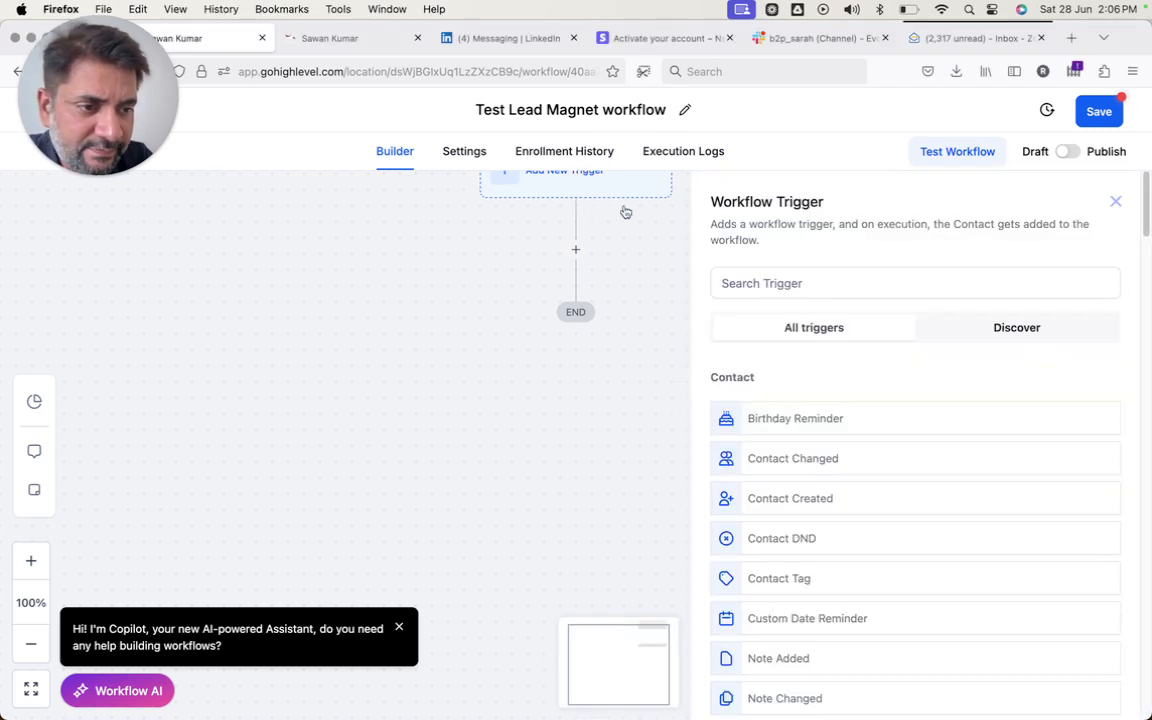
# - Add a Form Submitted trigger filtered to Form is 'Test Lead Magnet Form' and save it
pyautogui.click(807, 284)
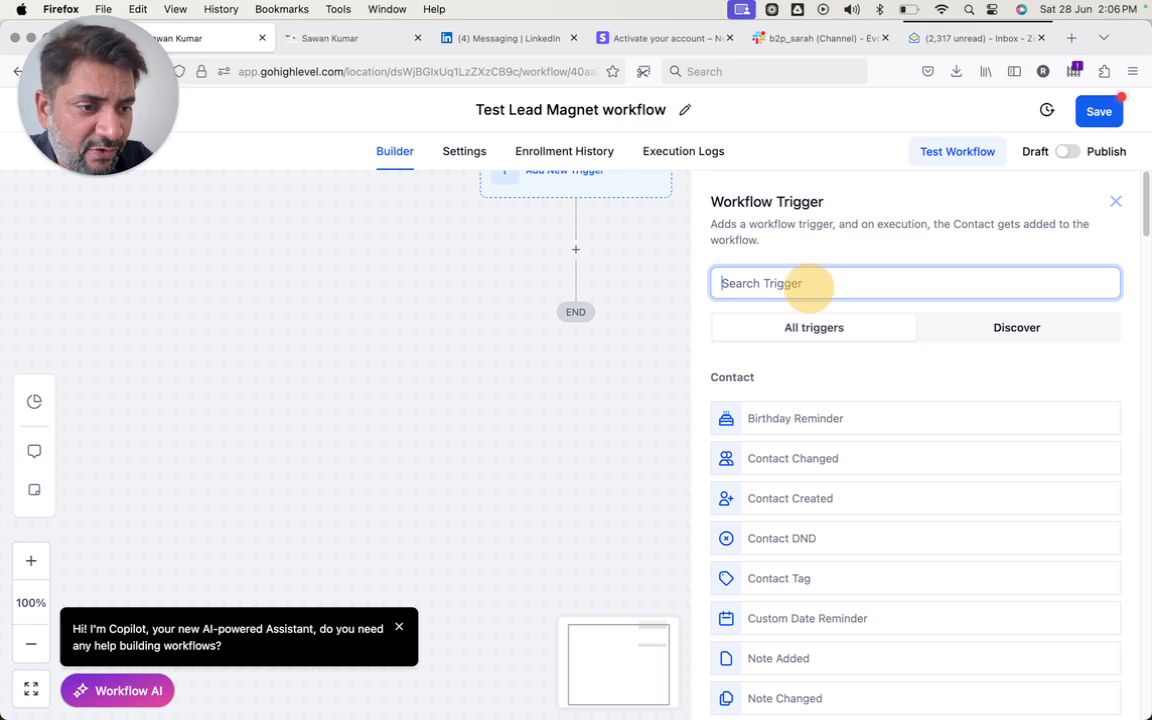
pyautogui.write('form')
pyautogui.click(788, 418)
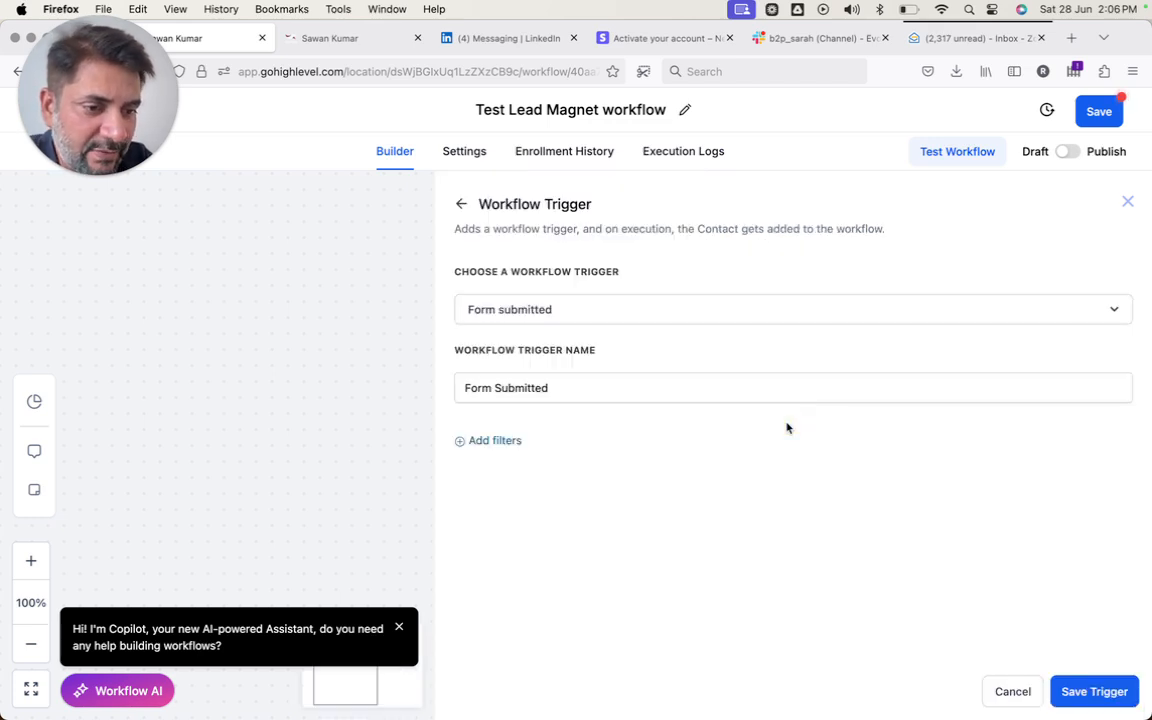
pyautogui.click(506, 441)
pyautogui.click(511, 465)
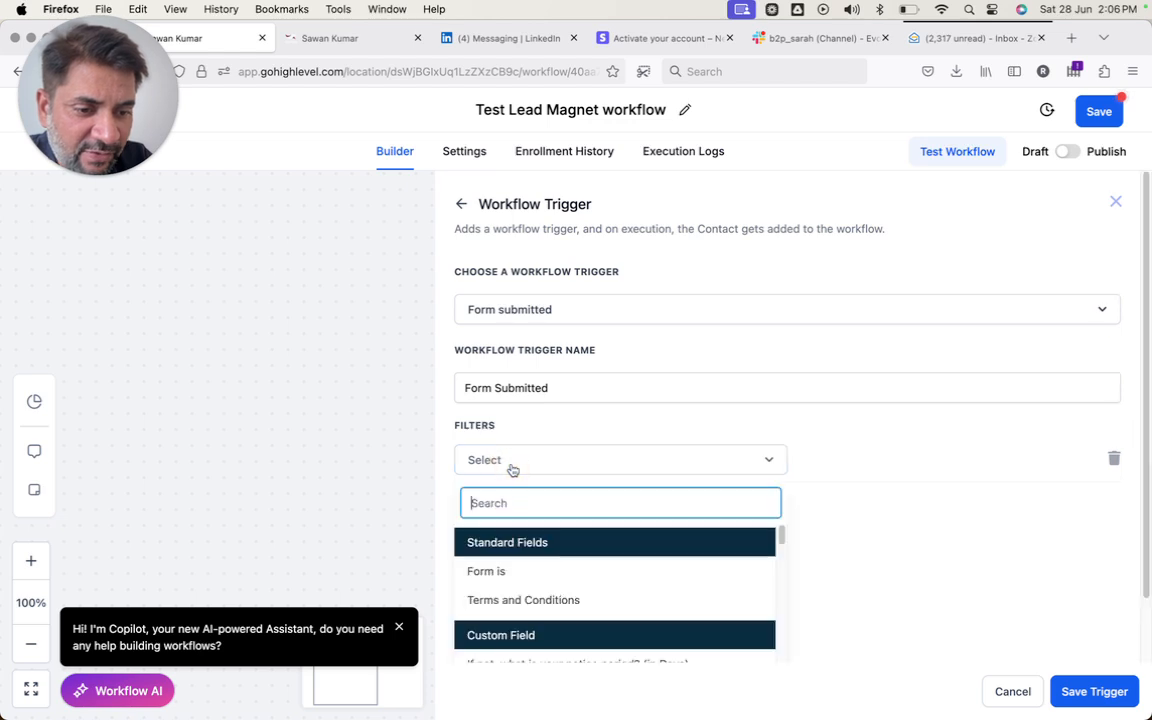
pyautogui.click(500, 574)
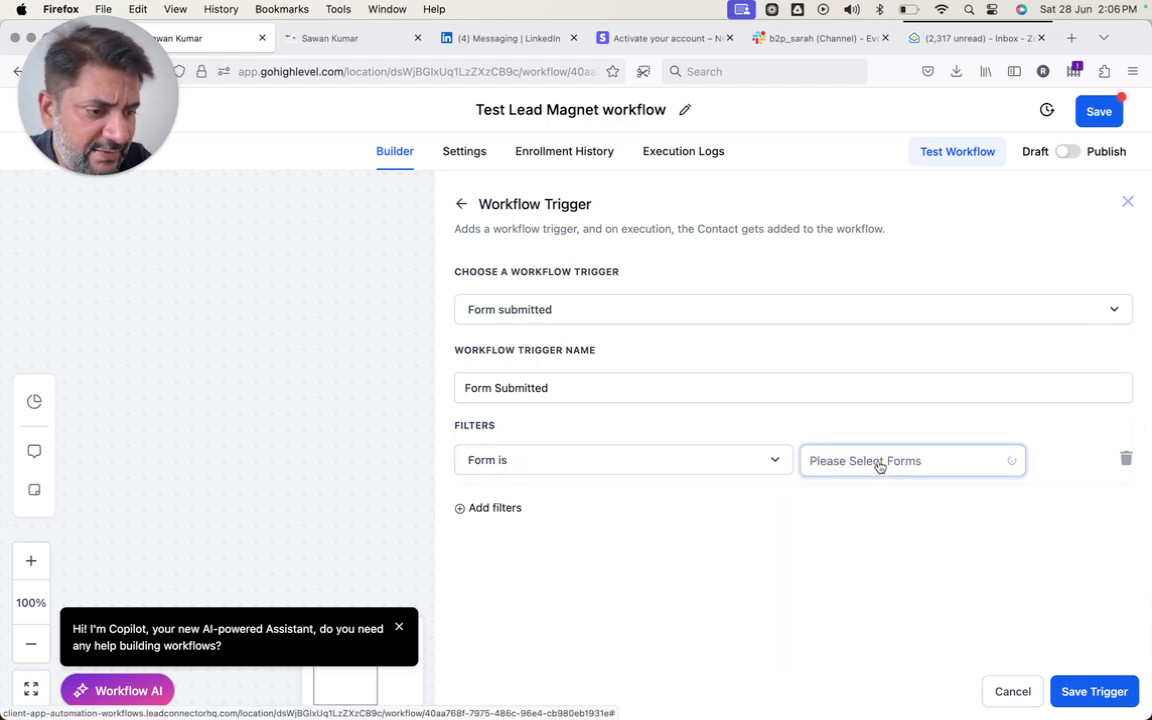
pyautogui.click(879, 465)
pyautogui.click(869, 500)
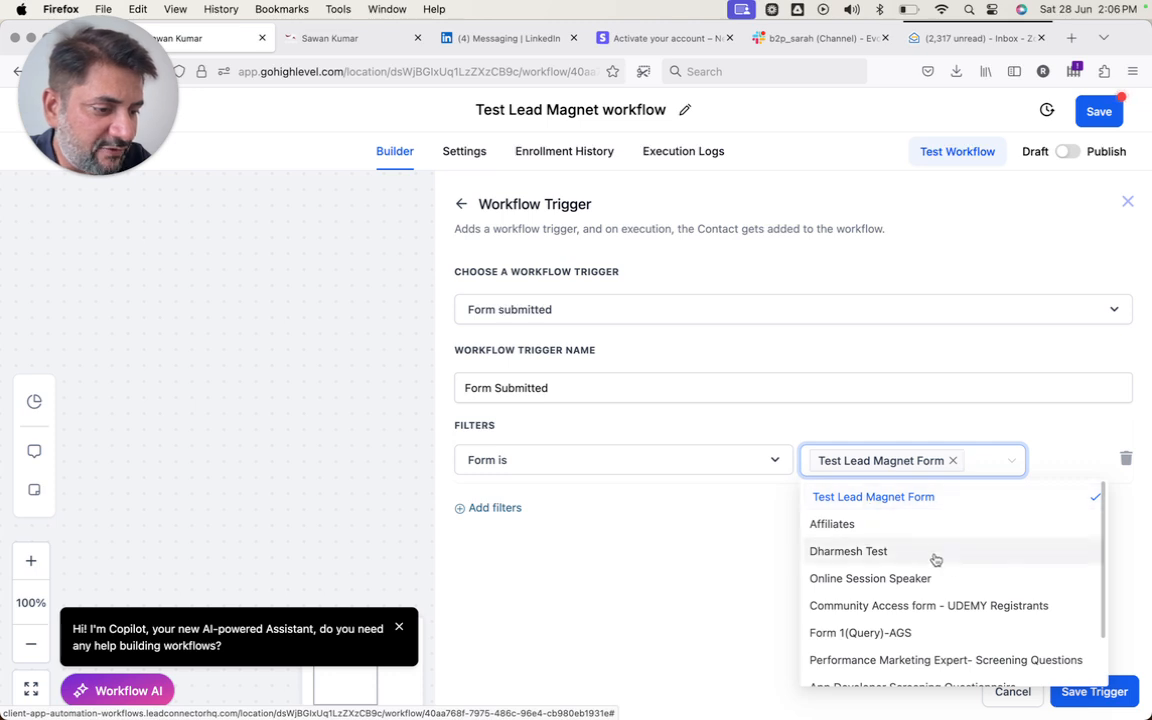
pyautogui.click(700, 535)
pyautogui.click(1077, 691)
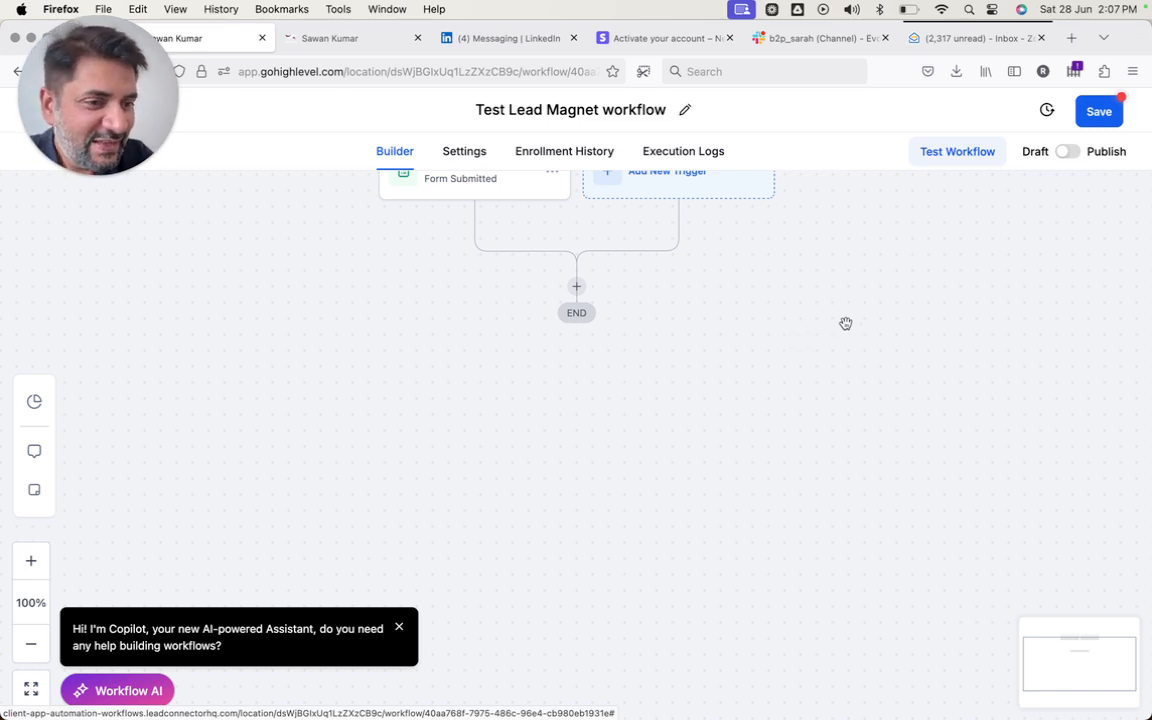
pyautogui.click(578, 290)
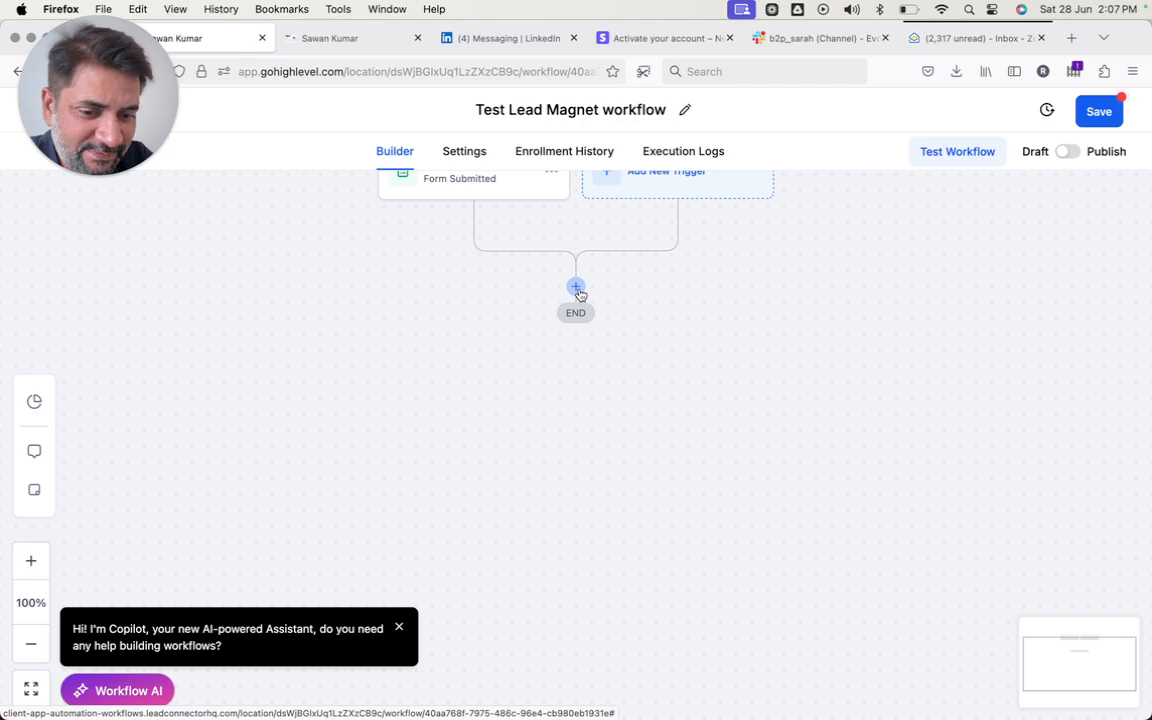
# - Add a Send Email step after the trigger and enter the sender's name
pyautogui.click(578, 290)
pyautogui.write('ema')
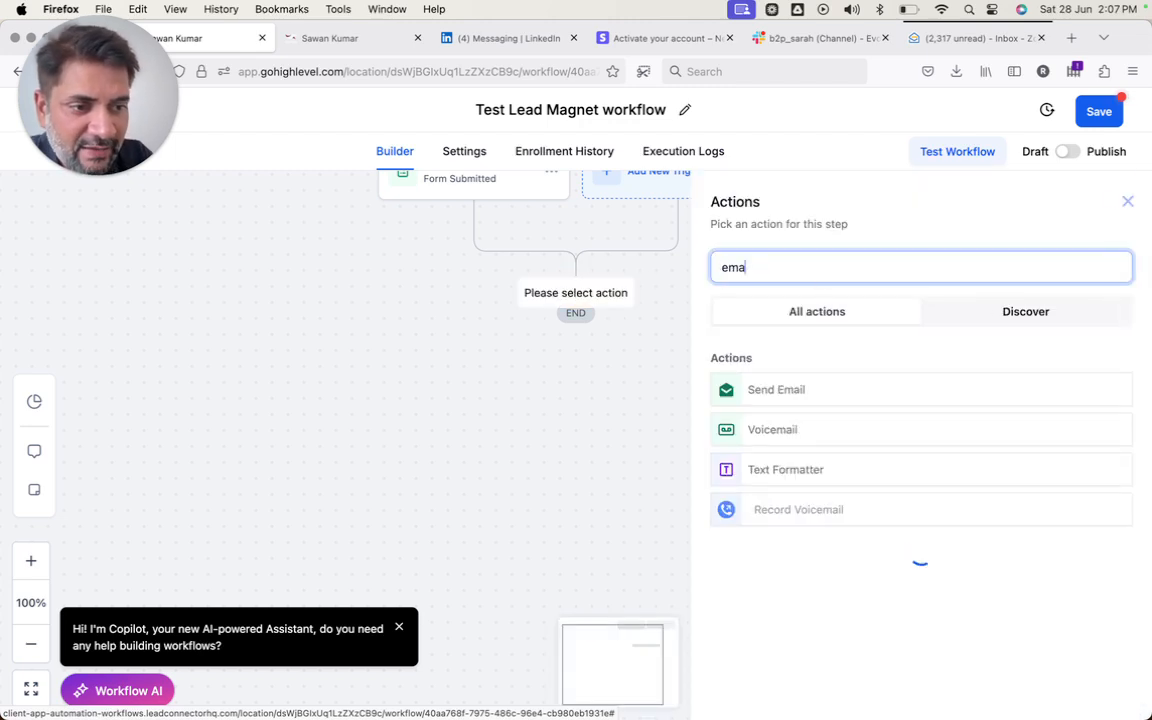
pyautogui.write('il')
pyautogui.click(796, 388)
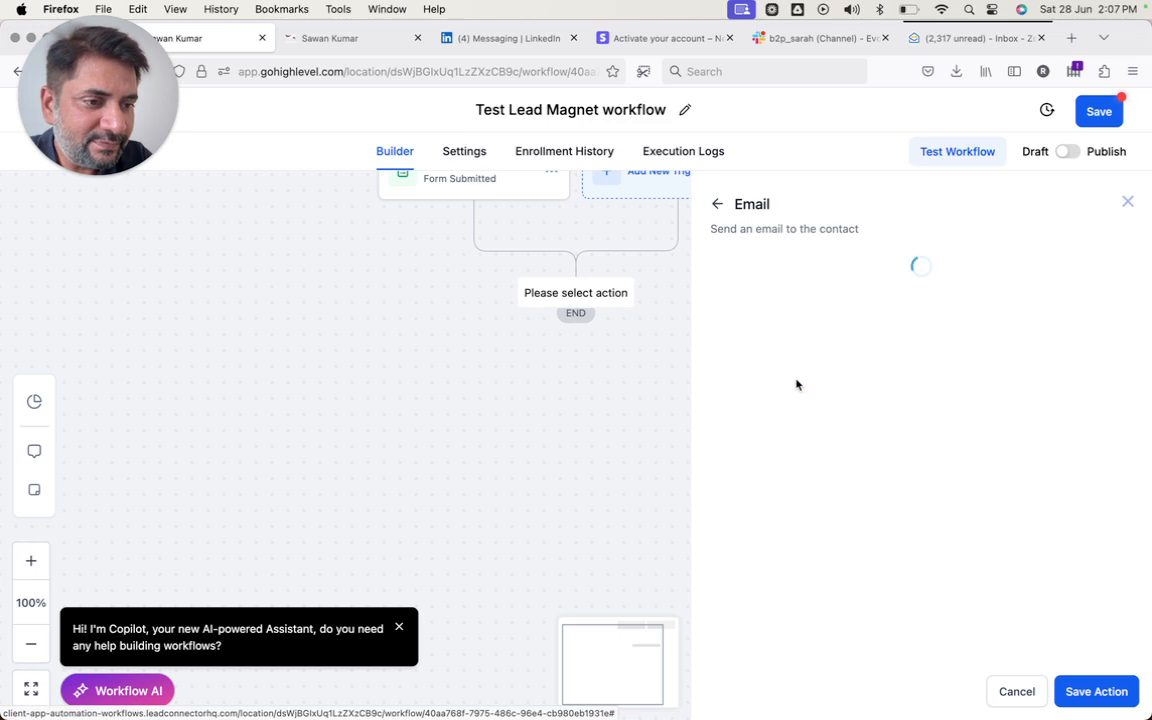
pyautogui.click(786, 393)
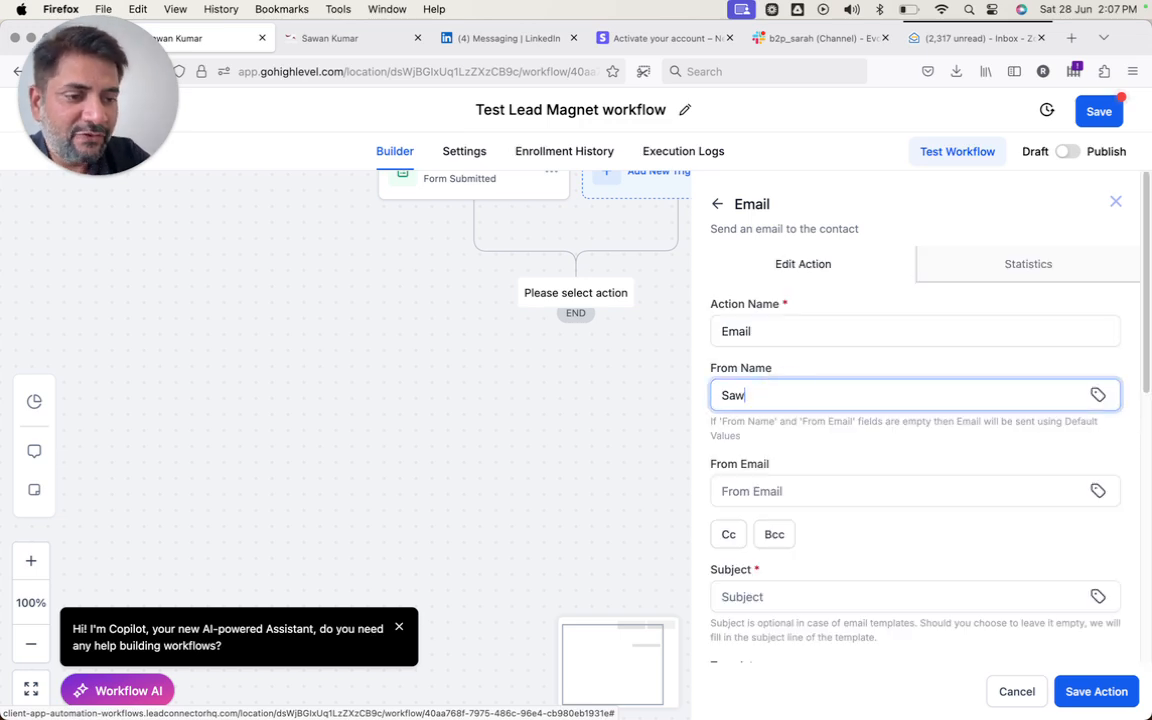
# - Name the step 'Lead Manget Delivery' and enter the sender's e-mail address
pyautogui.click(776, 329)
pyautogui.doubleClick(773, 329)
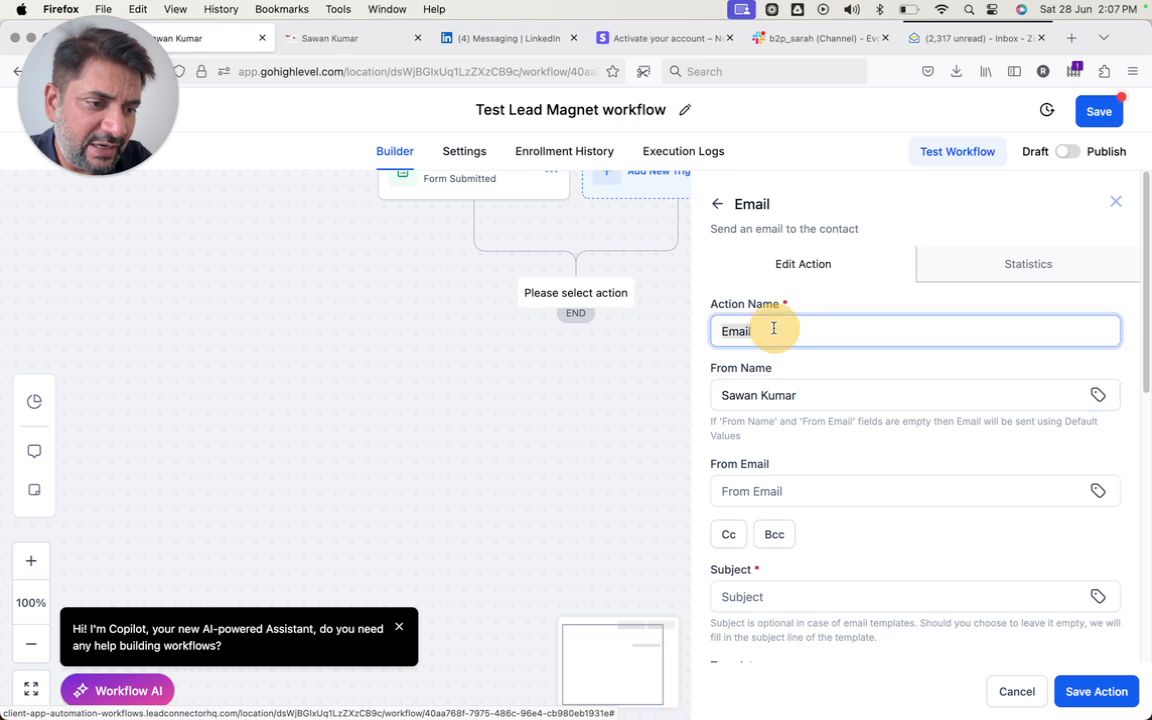
pyautogui.write('Lead Manget ')
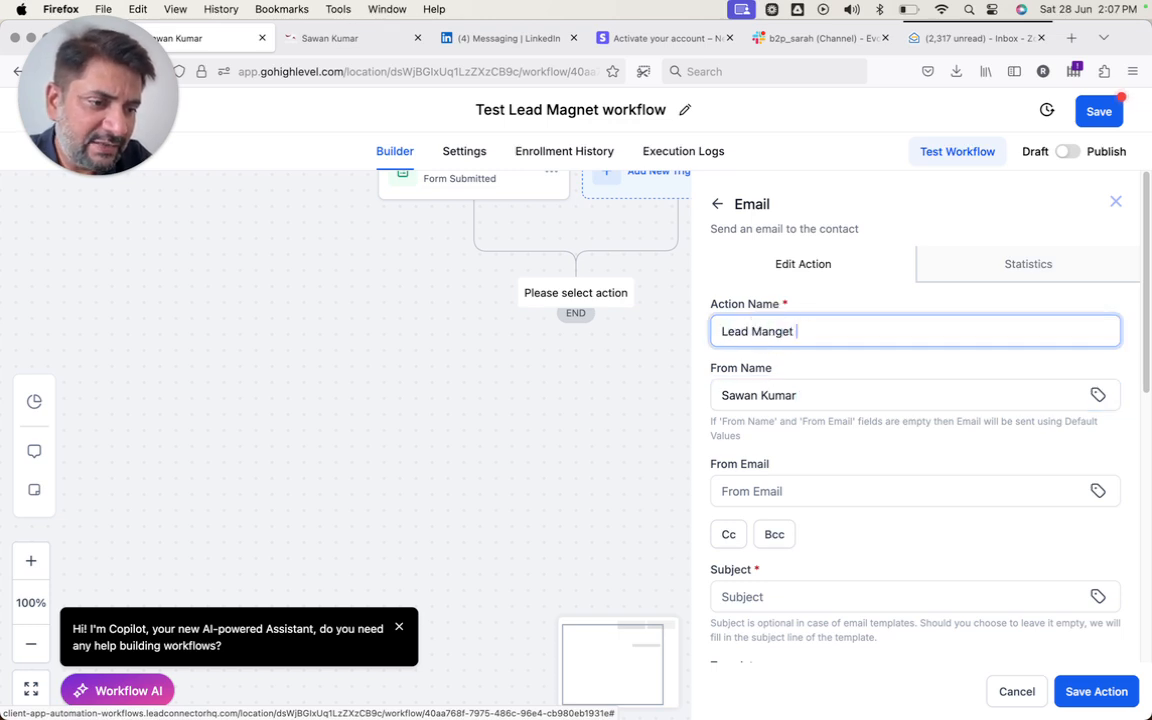
pyautogui.write('Delivery')
pyautogui.click(761, 489)
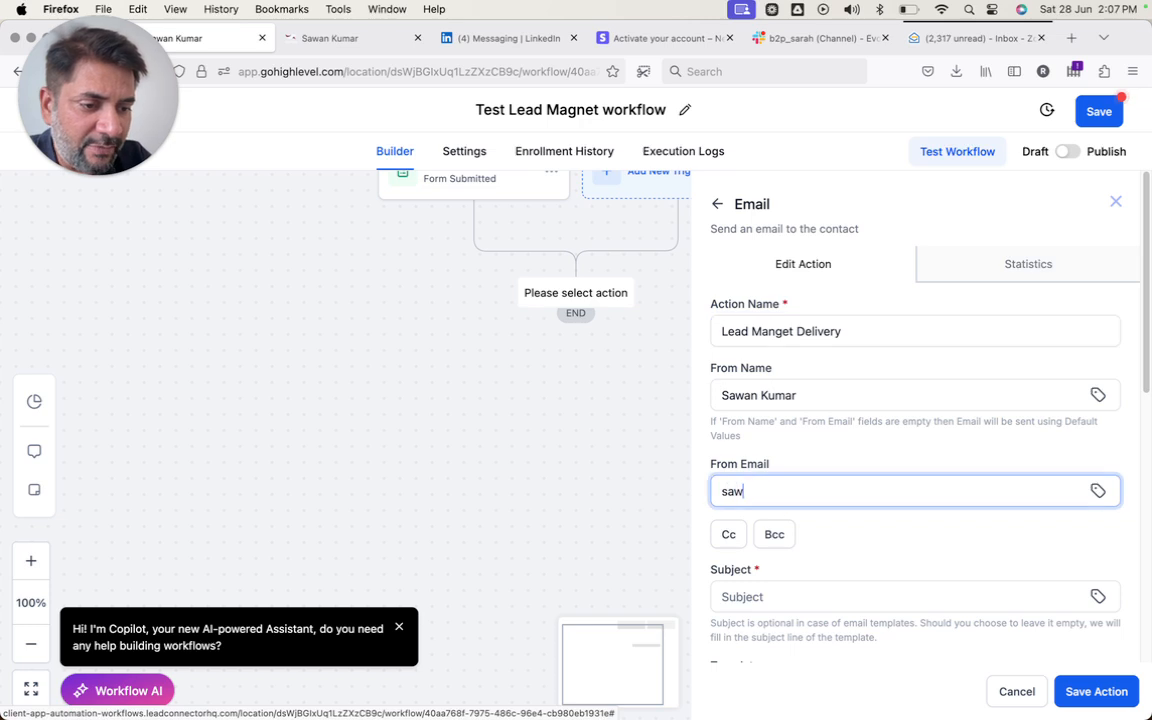
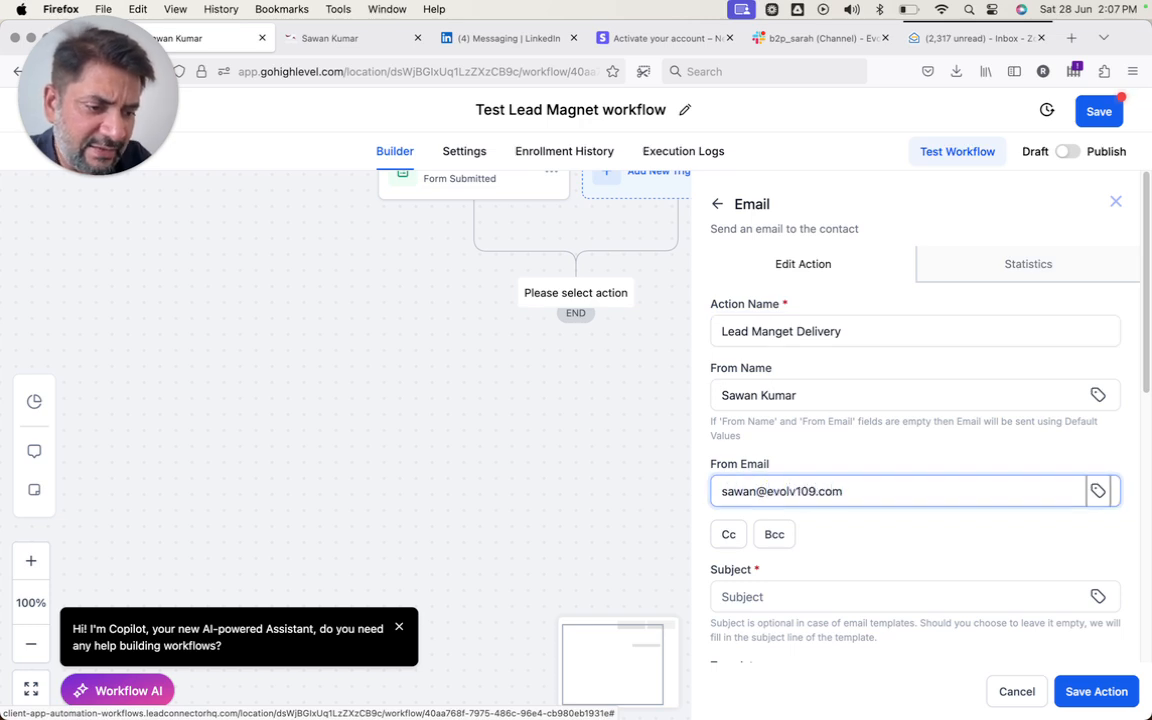
# - Set the email subject to 'Your Lead Magent is here'
pyautogui.scroll(-2, 776, 594)
pyautogui.click(761, 484)
pyautogui.write('Your ')
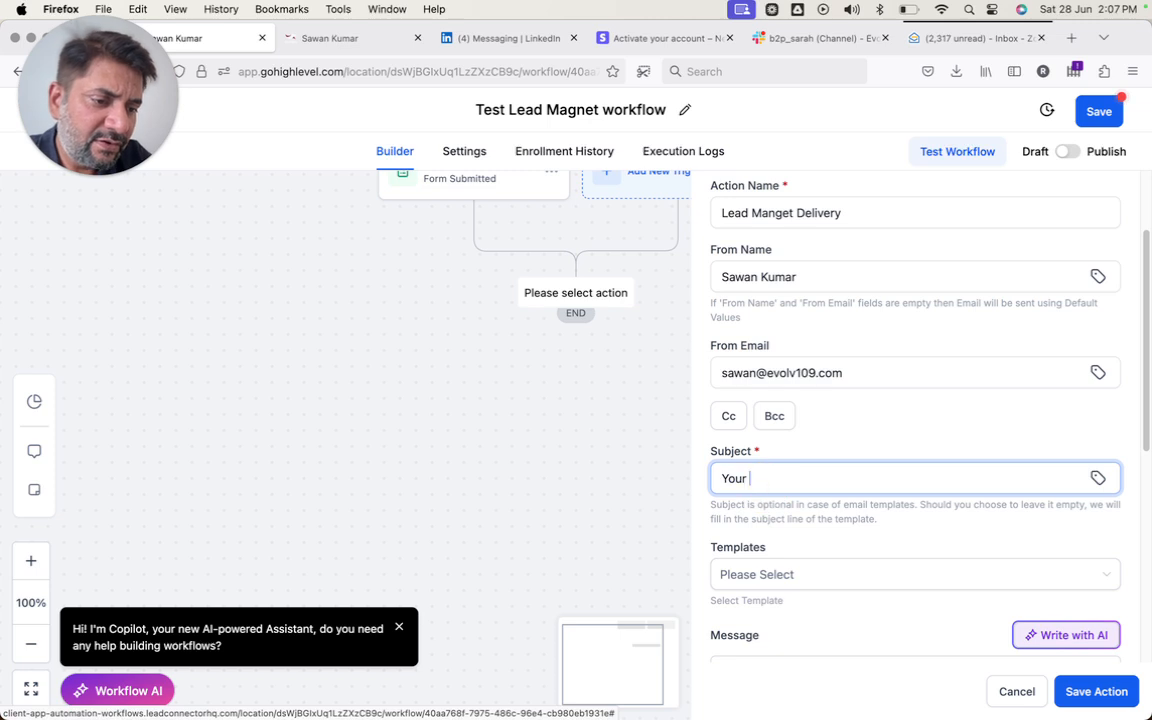
pyautogui.write('Lead')
pyautogui.write(' Ma')
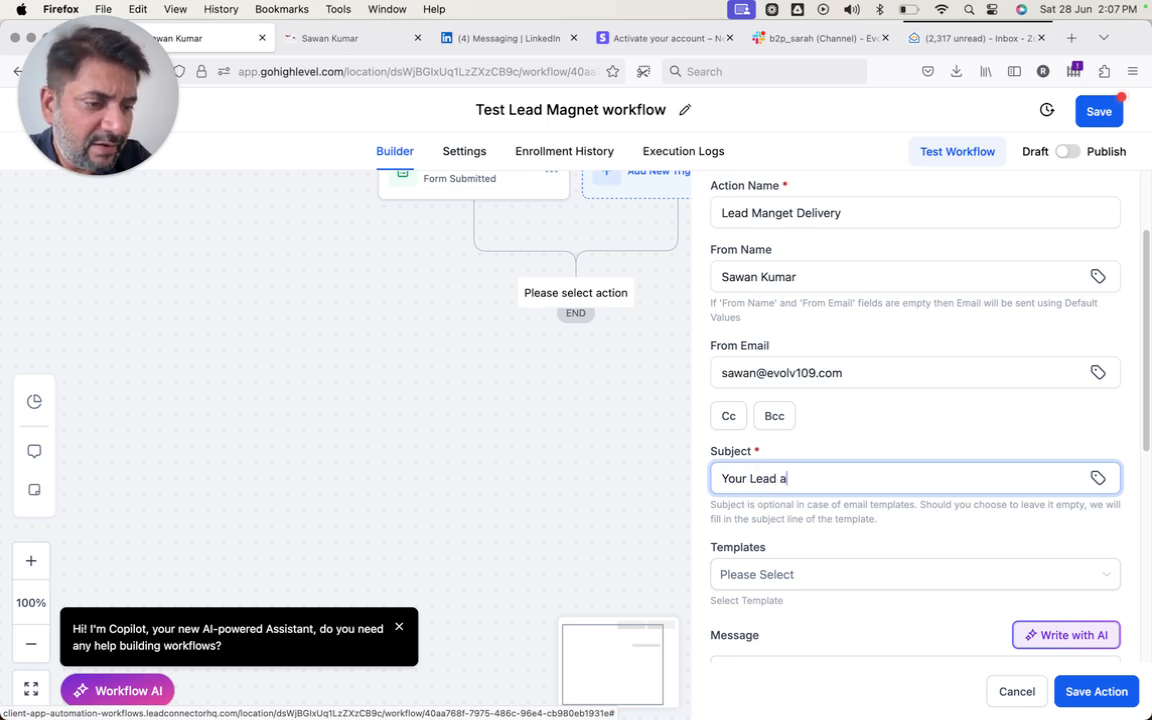
pyautogui.press('BackSpace')
pyautogui.write('Magent is here')
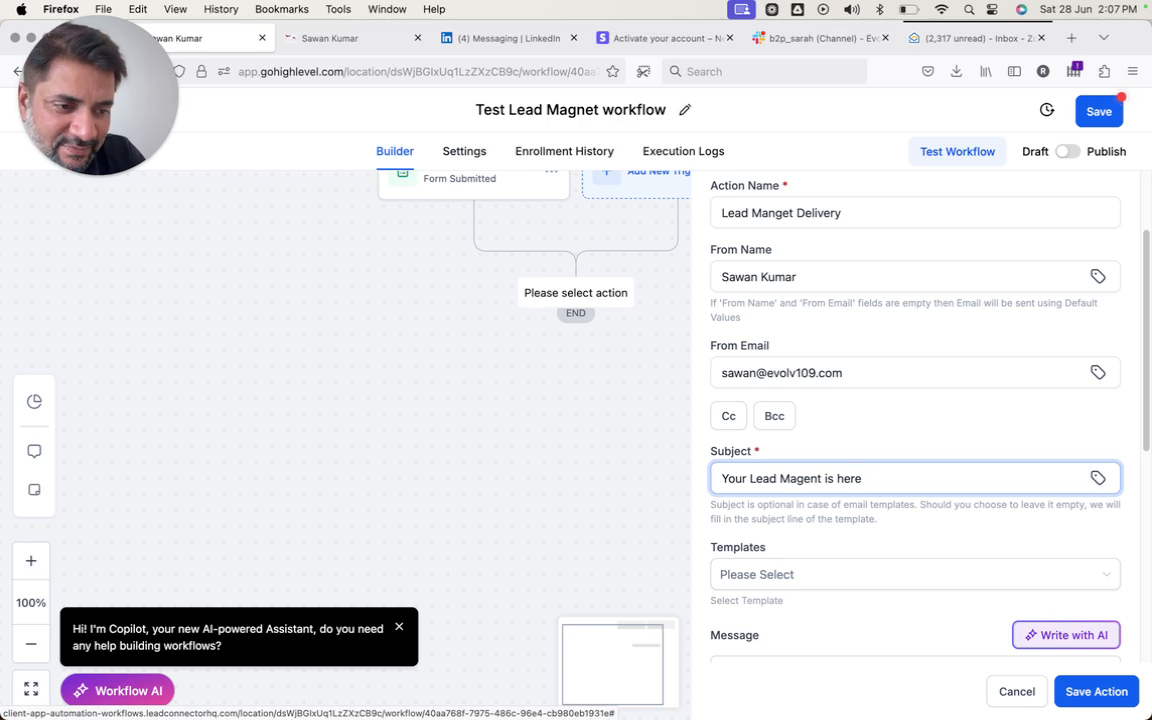
pyautogui.scroll(-5, 797, 483)
# - Write the message body congratulating the lead and offering the lead magnet download
pyautogui.click(771, 540)
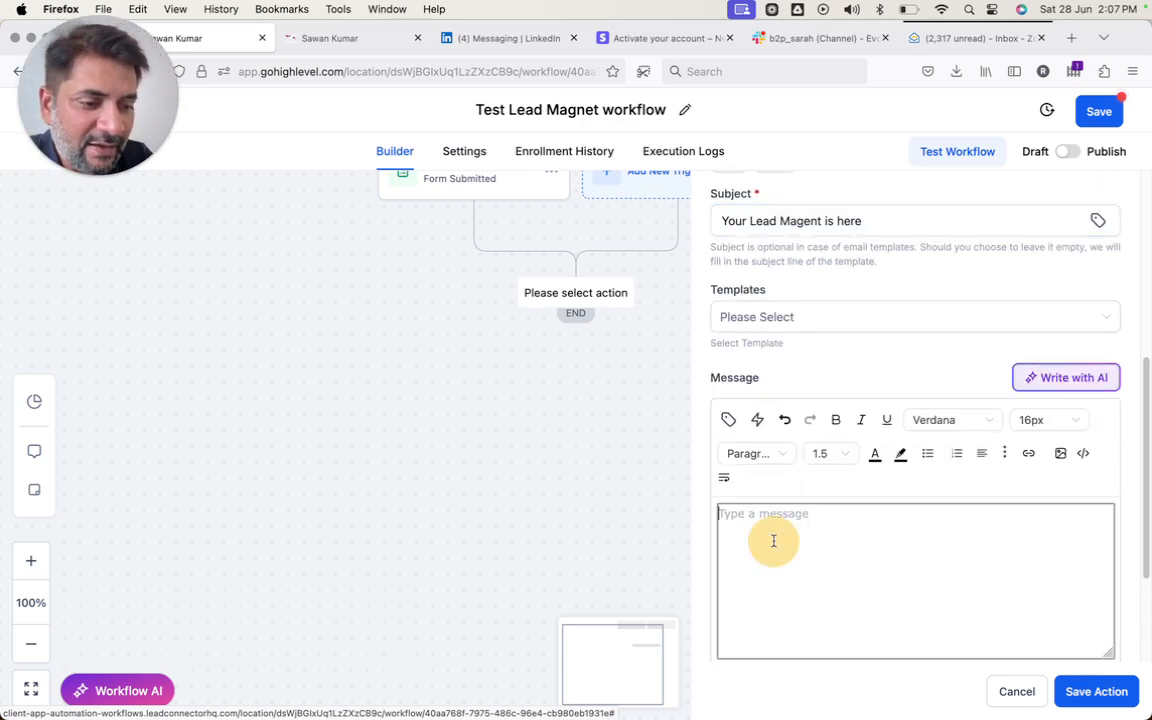
pyautogui.write('Hello')
pyautogui.click(728, 419)
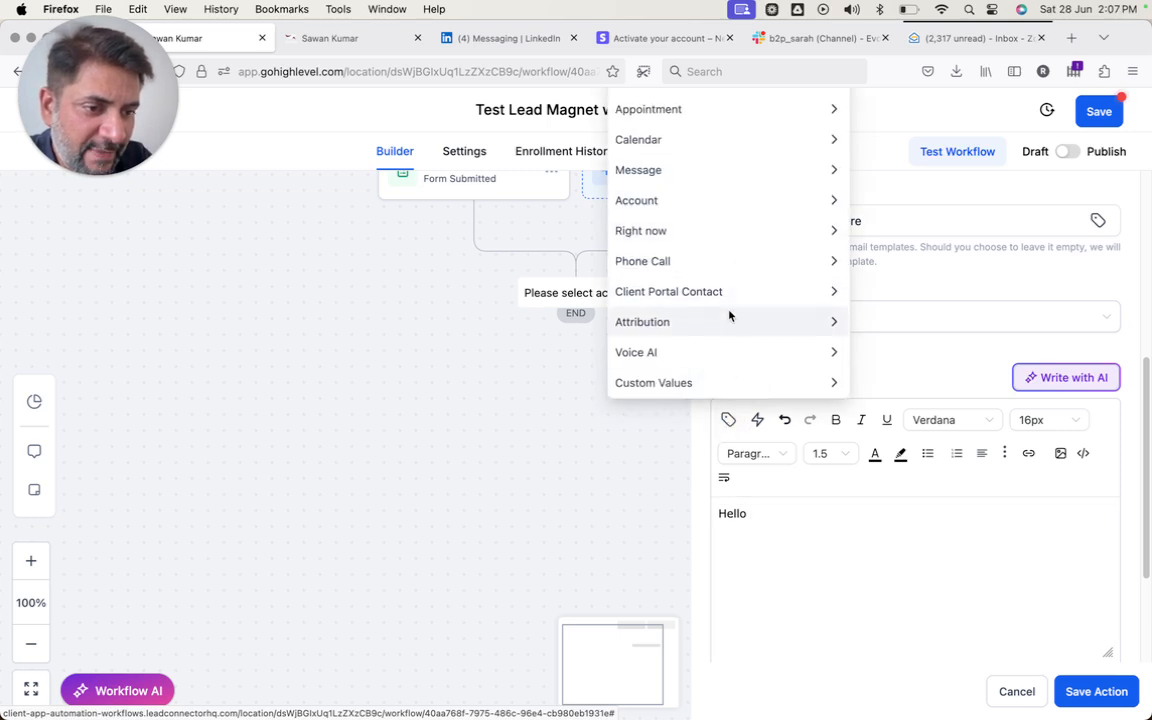
pyautogui.click(774, 541)
pyautogui.click(784, 512)
pyautogui.write(',')
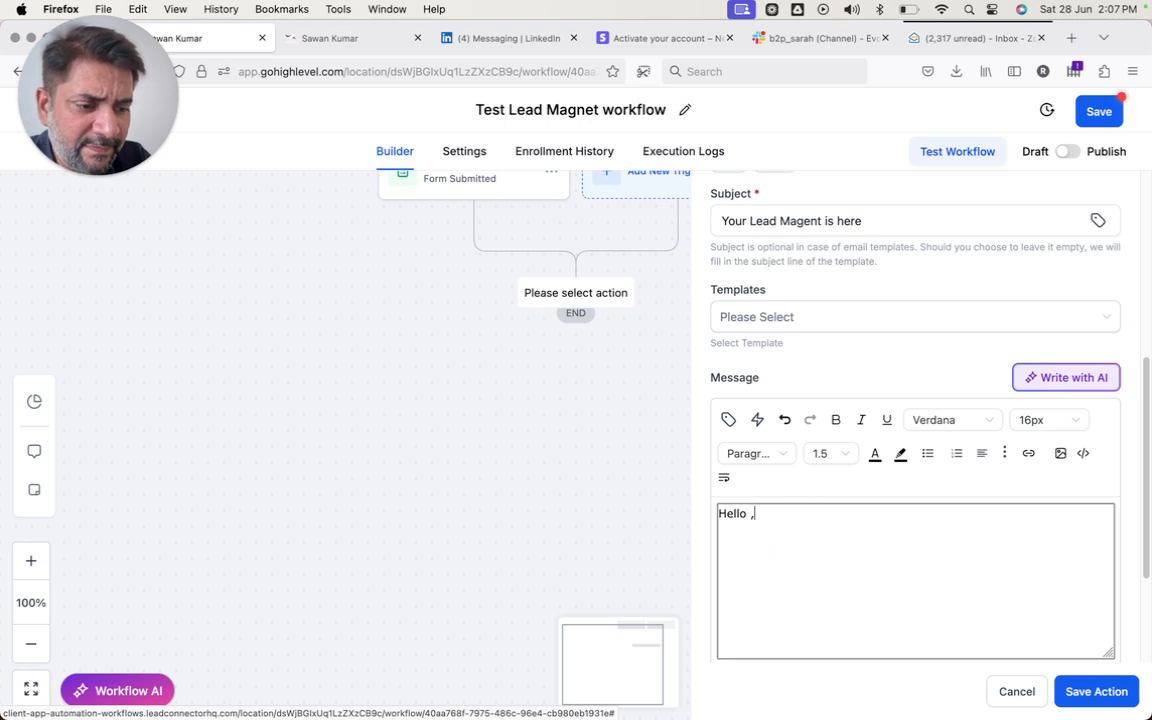
pyautogui.write('Congratulations. Ple')
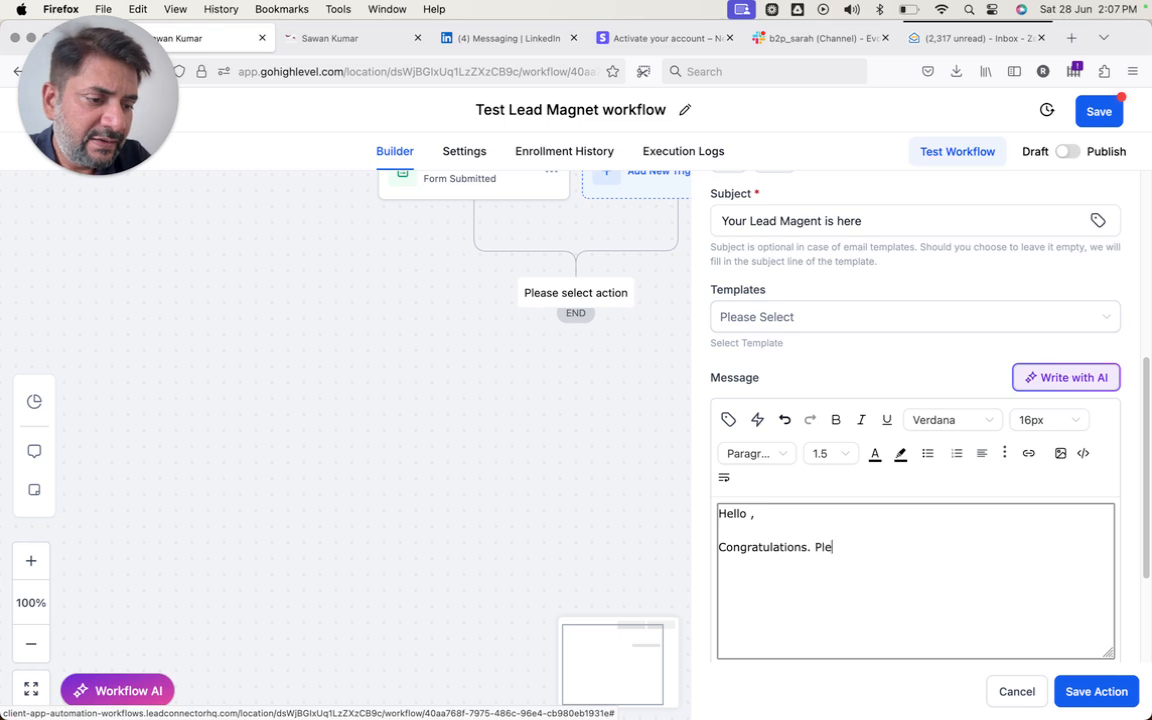
pyautogui.write('ase find the le')
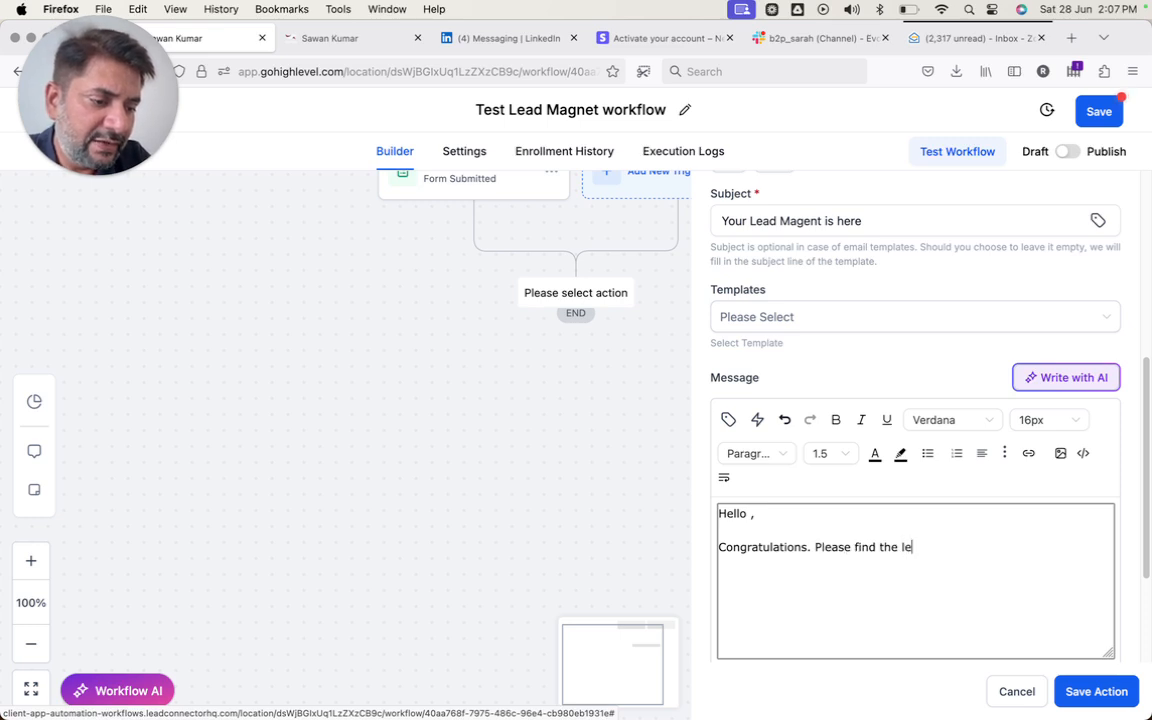
pyautogui.write('ad magent attac')
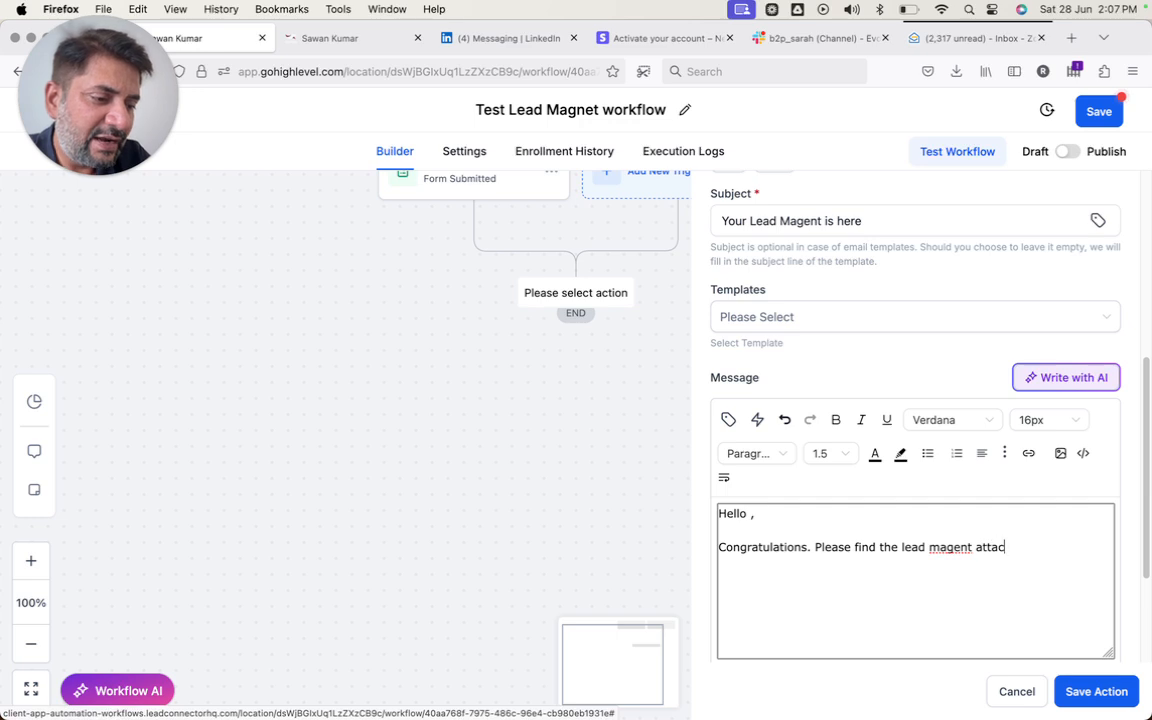
pyautogui.write('hed or downloa')
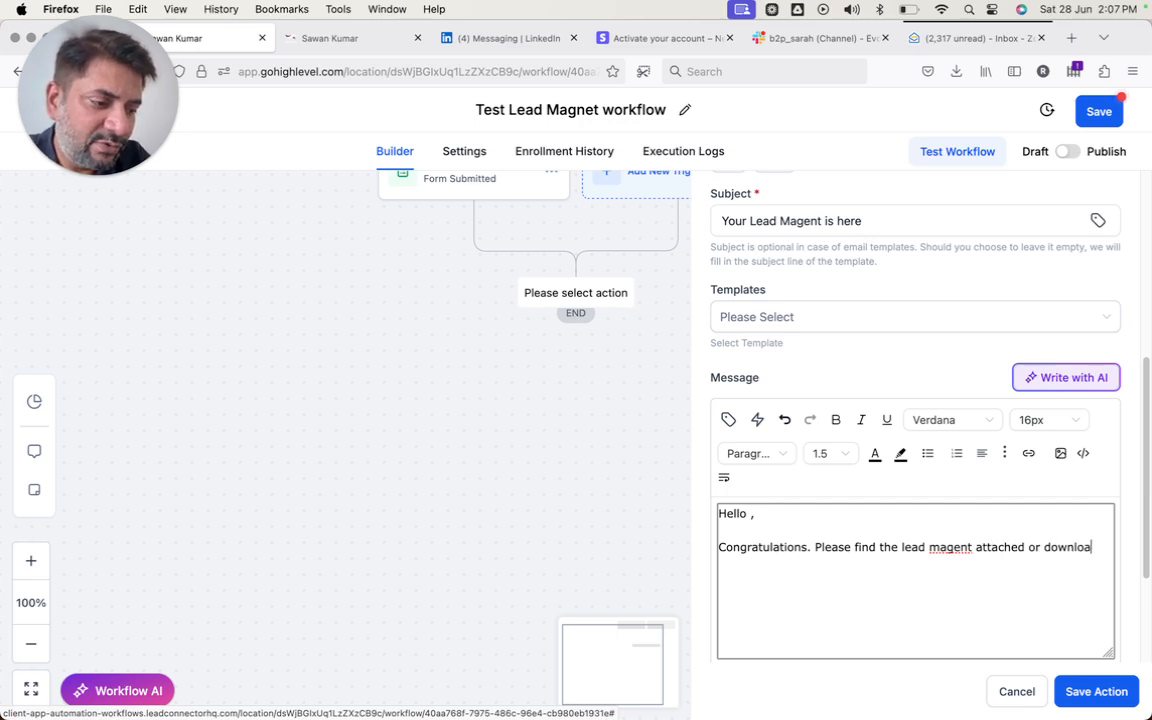
pyautogui.write('d by clic')
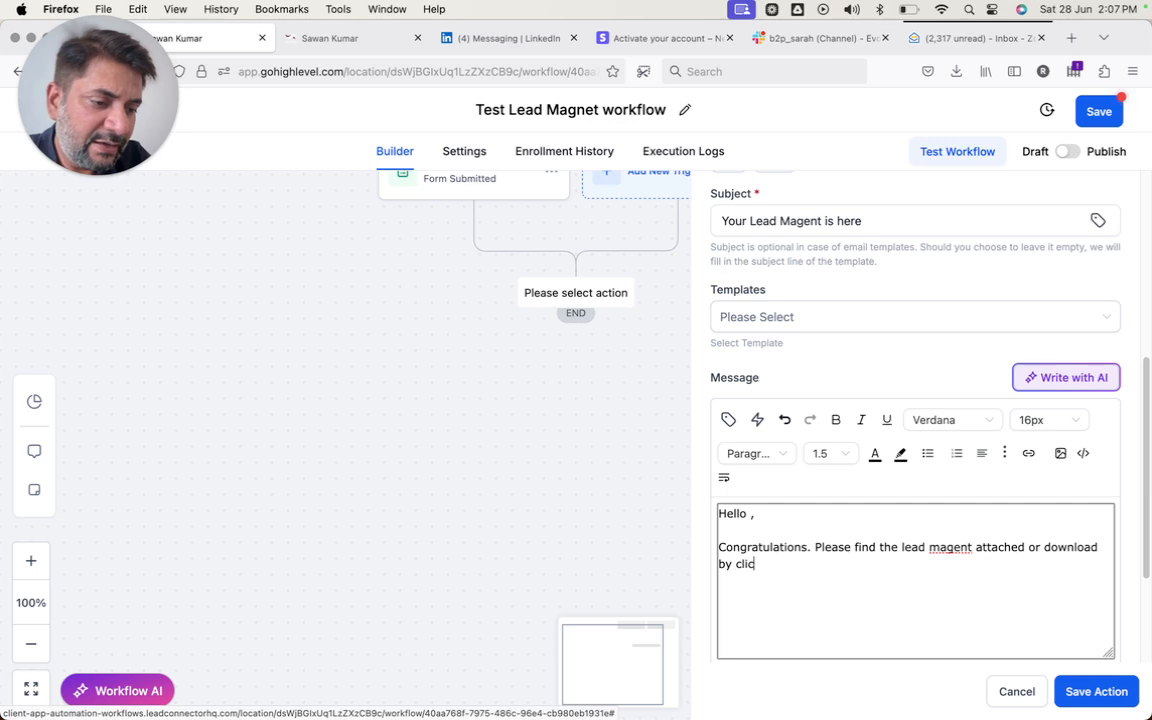
pyautogui.write('king on the link below')
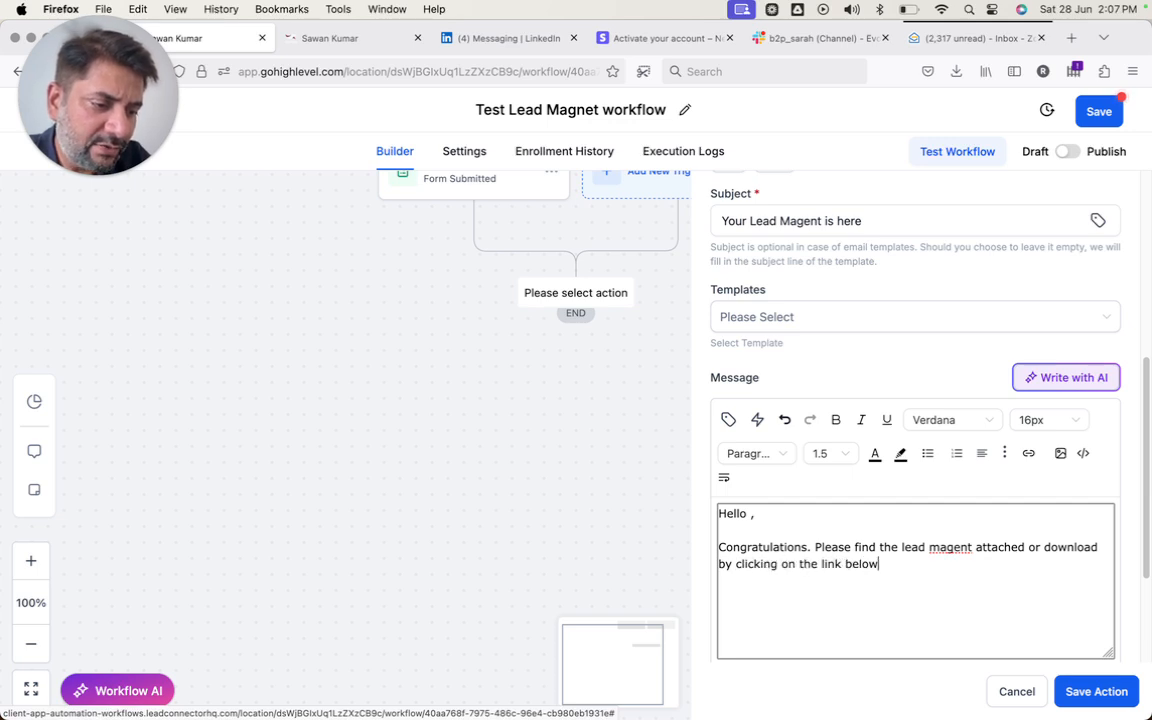
pyautogui.write('Click Here')
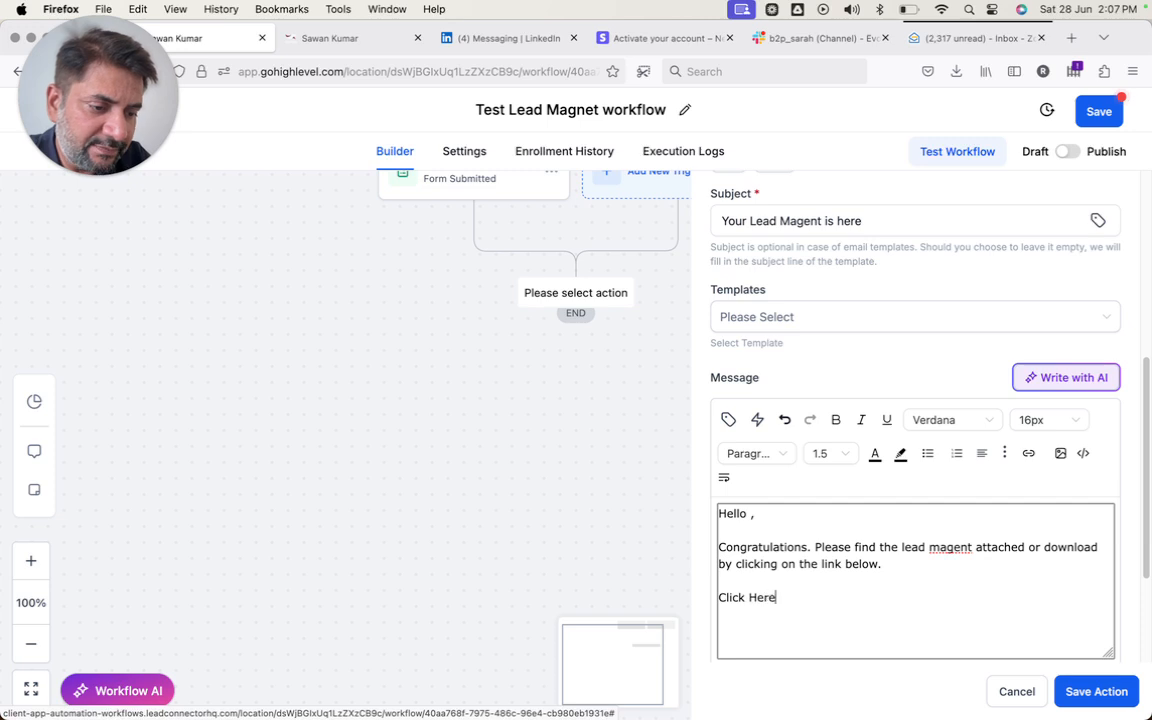
# - Bold 'Click Here' and link it to the pasted file URL, opening in a new window
pyautogui.press('shift+super+Left')
pyautogui.press('super+b')
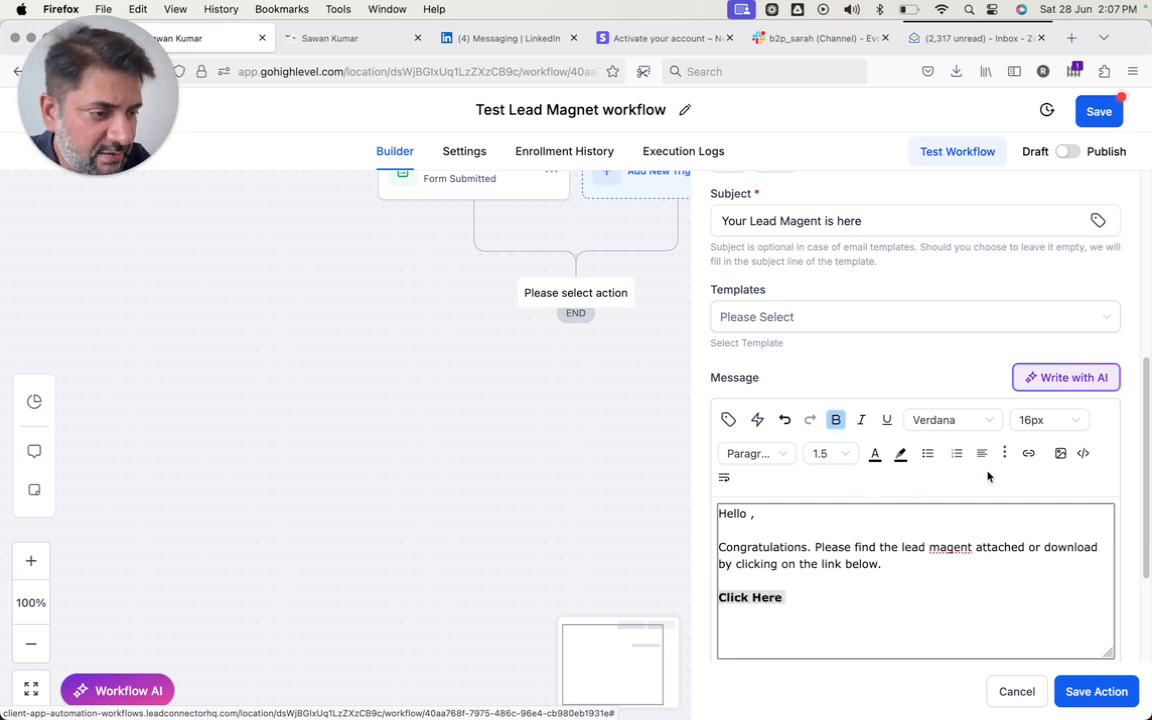
pyautogui.click(1028, 453)
pyautogui.click(527, 336)
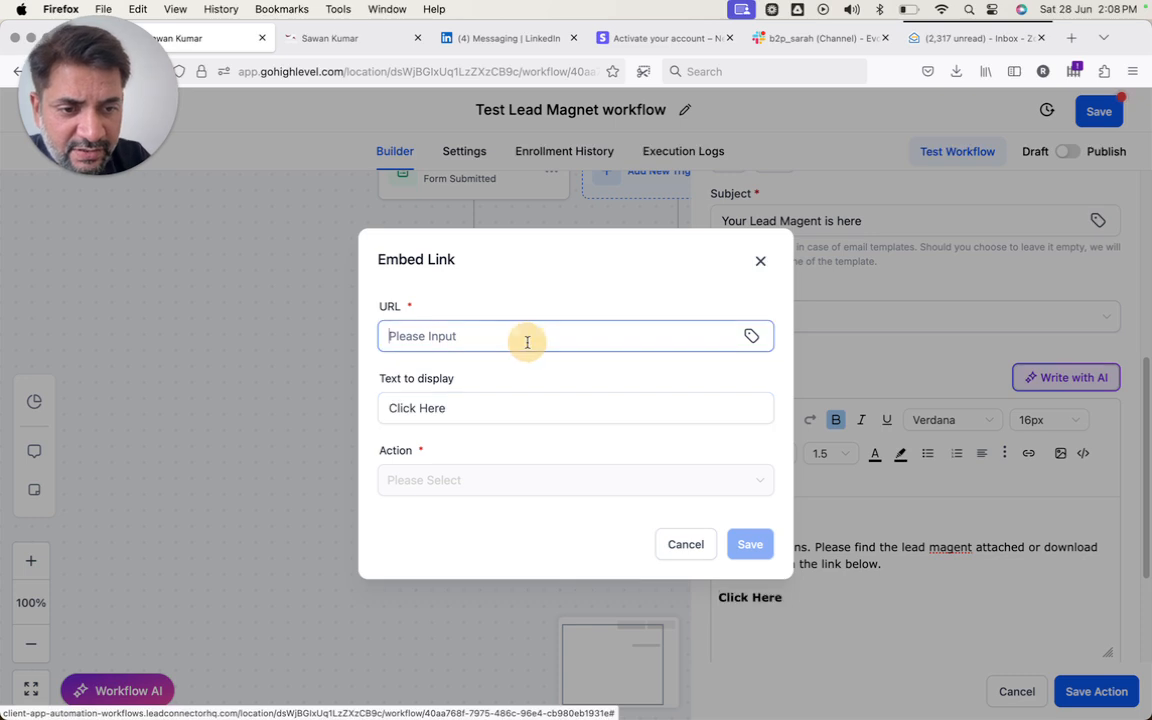
pyautogui.press('super+v')
pyautogui.click(750, 543)
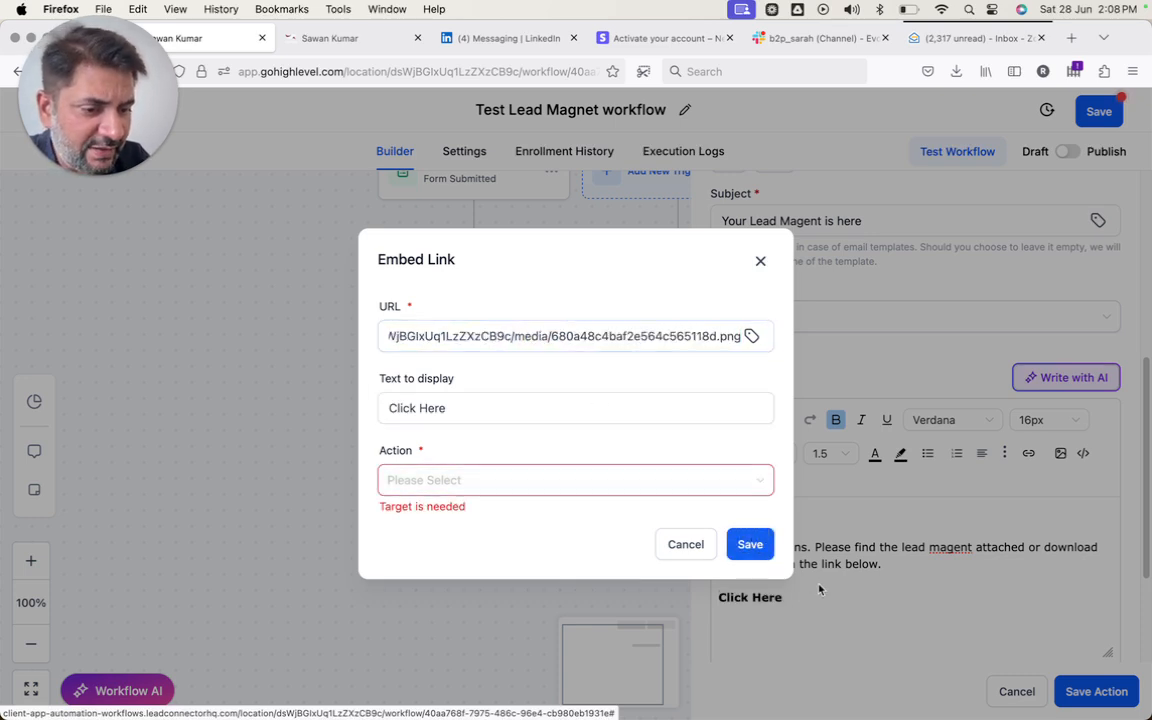
pyautogui.click(660, 487)
pyautogui.click(522, 546)
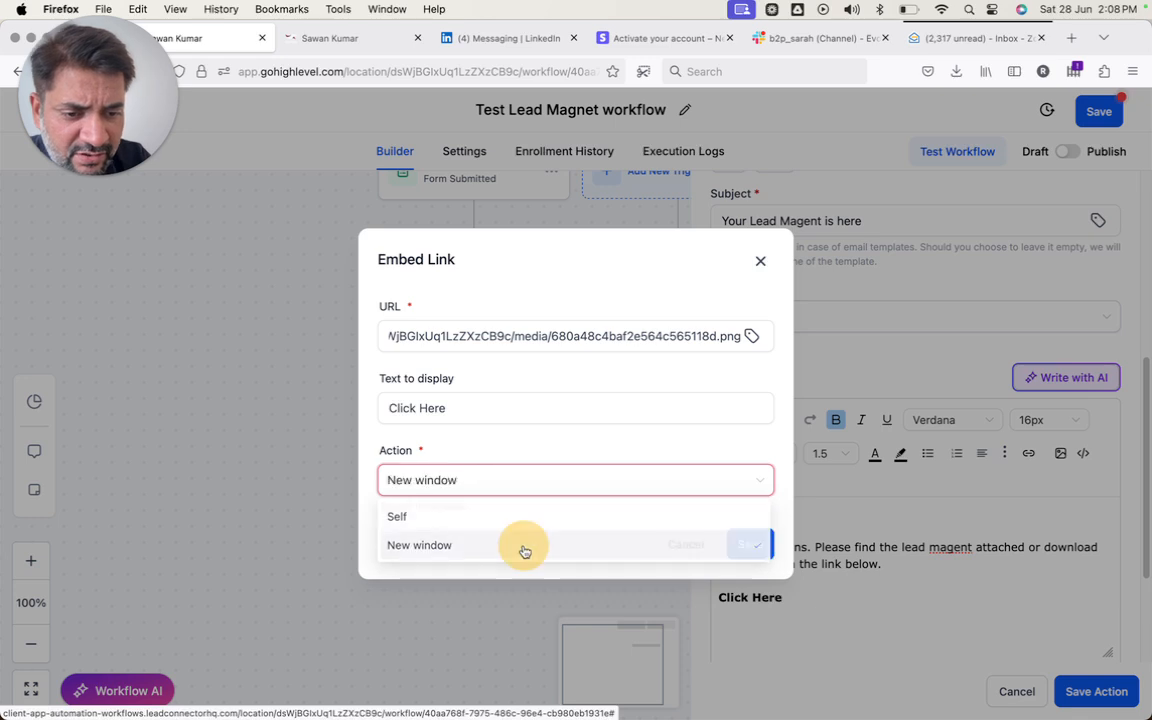
pyautogui.click(747, 542)
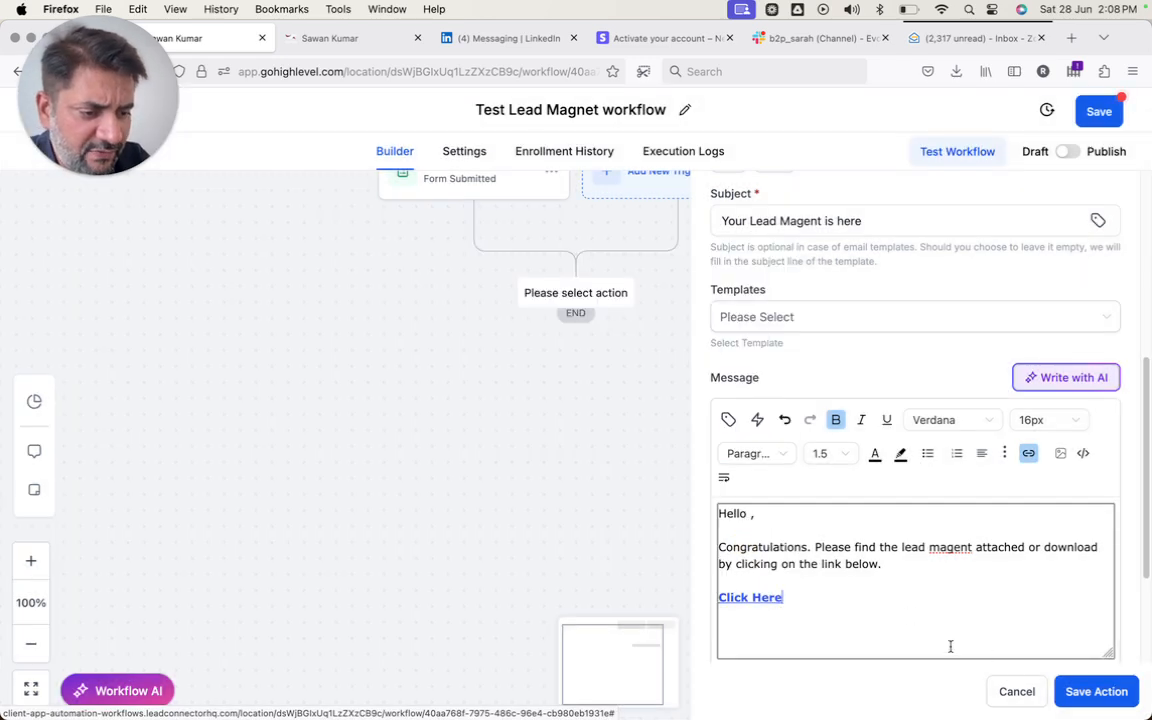
# - Sign off with 'Thanks,' and the sender's name, then save the email step
pyautogui.press('Return')
pyautogui.write('Thanks,')
pyautogui.press('Return')
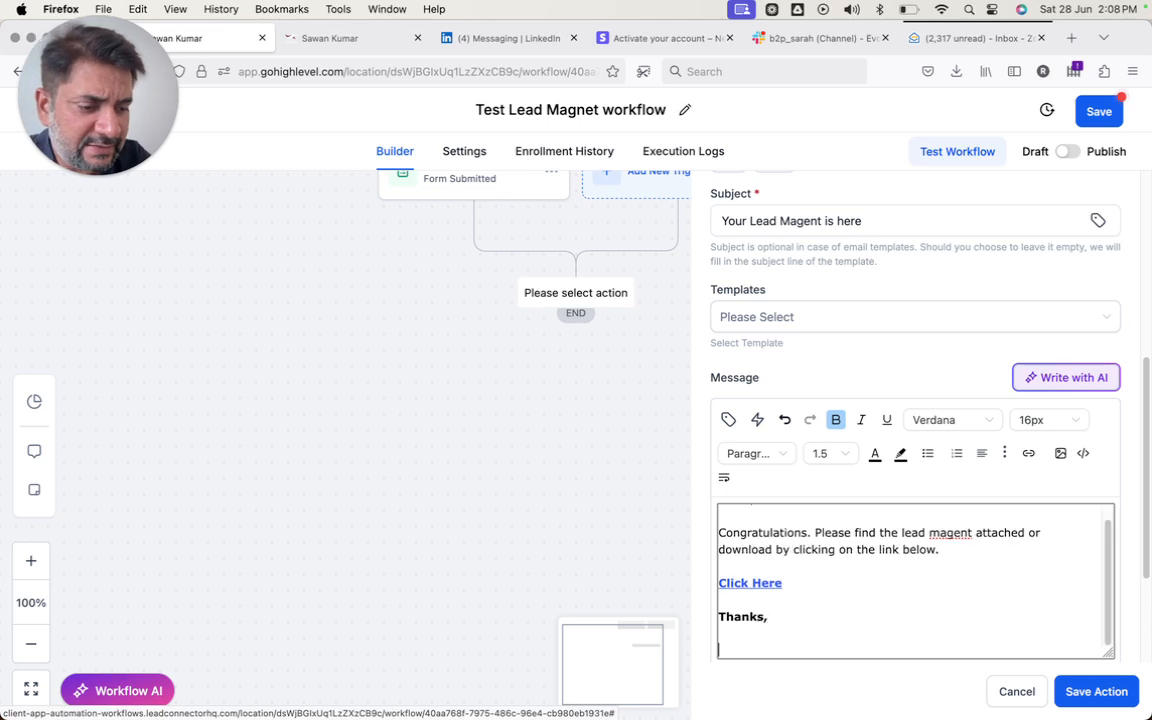
pyautogui.write('Sawan')
pyautogui.click(1069, 691)
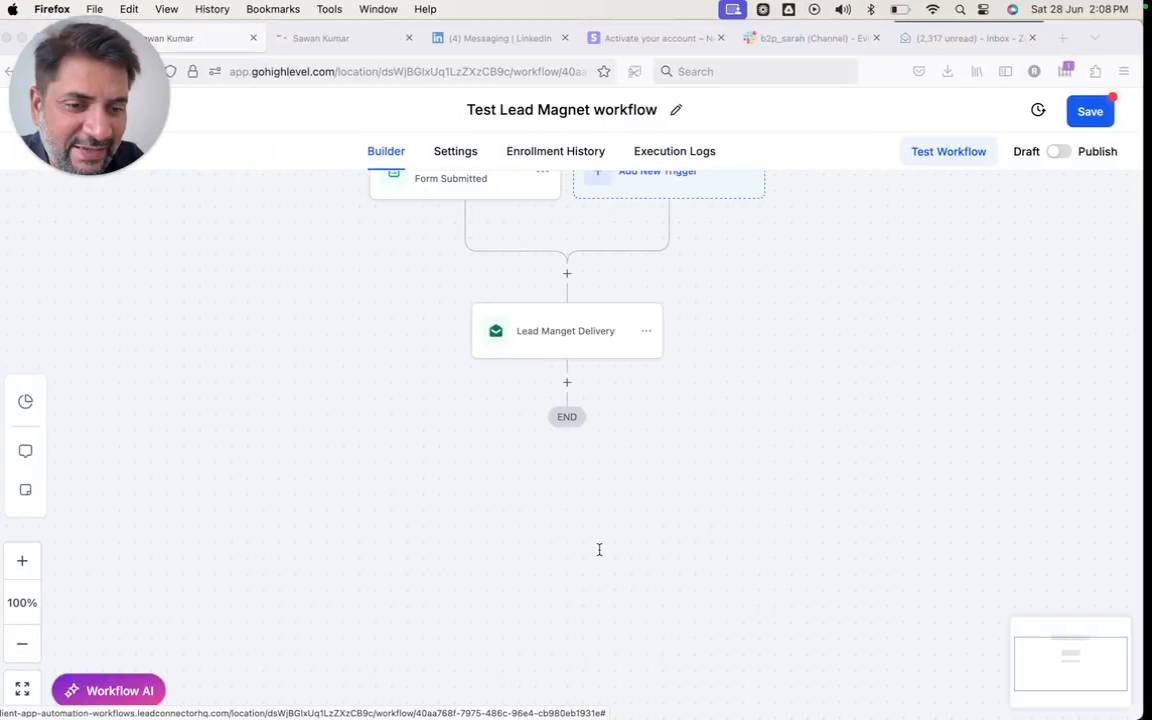
# - Cancel the accidentally opened email settings and insert a step below the Form Submitted trigger
pyautogui.click(577, 275)
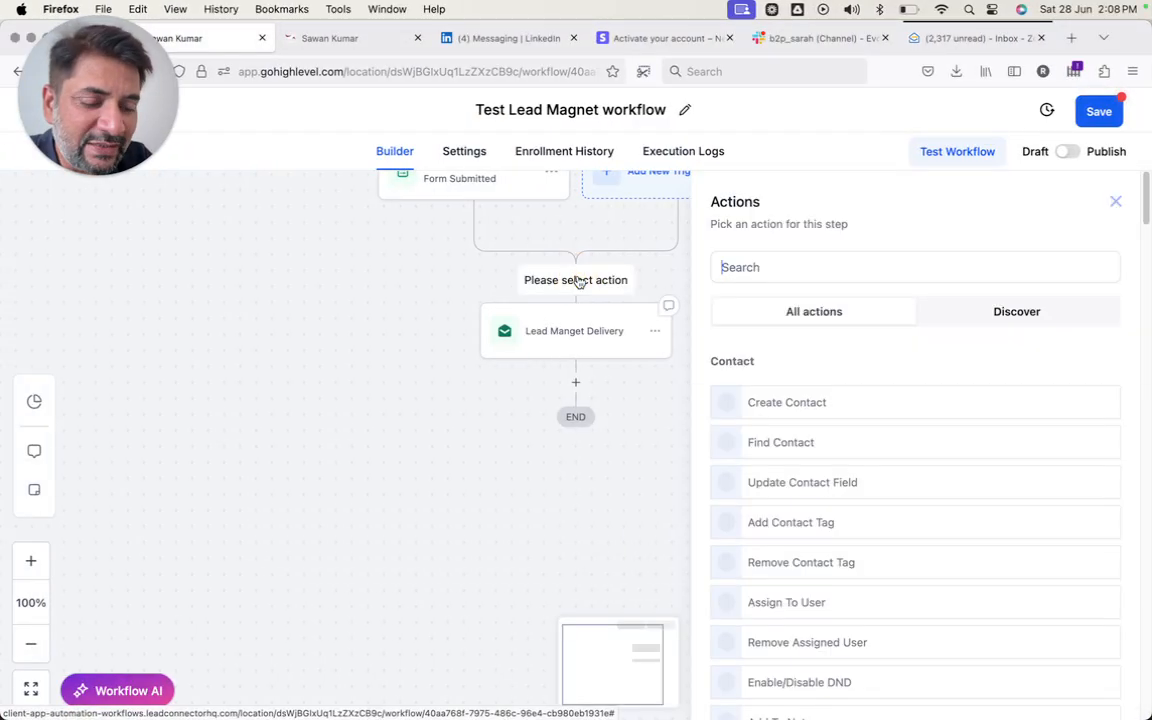
pyautogui.click(590, 331)
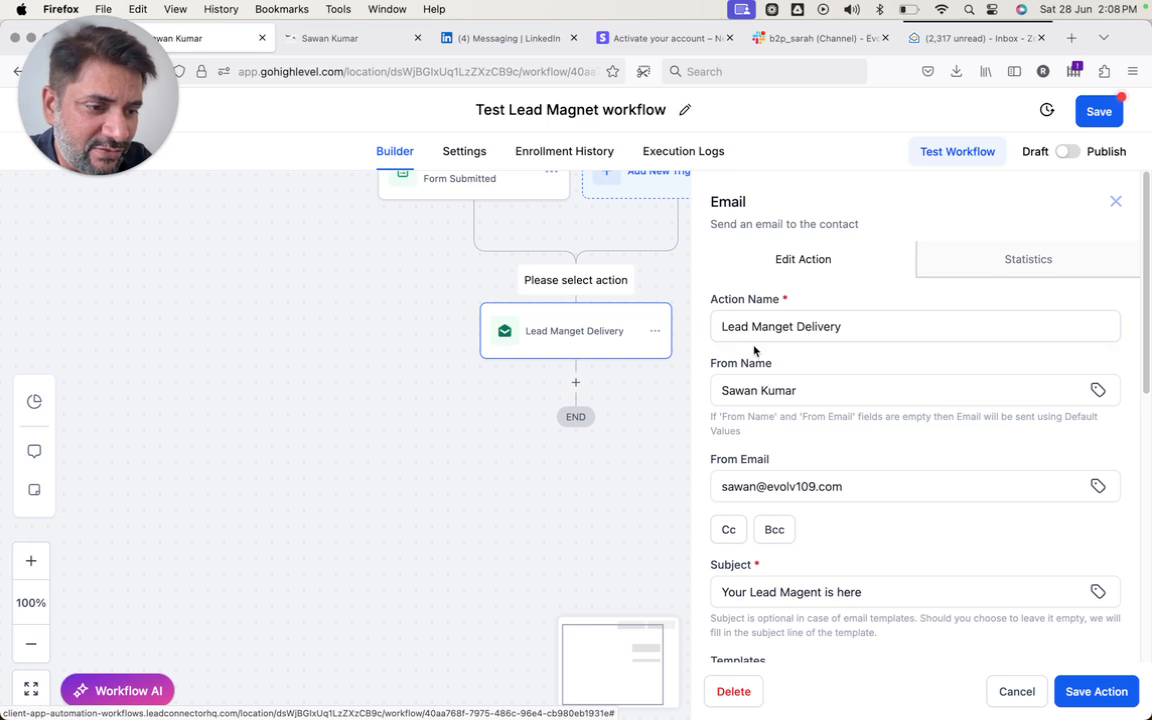
pyautogui.click(572, 283)
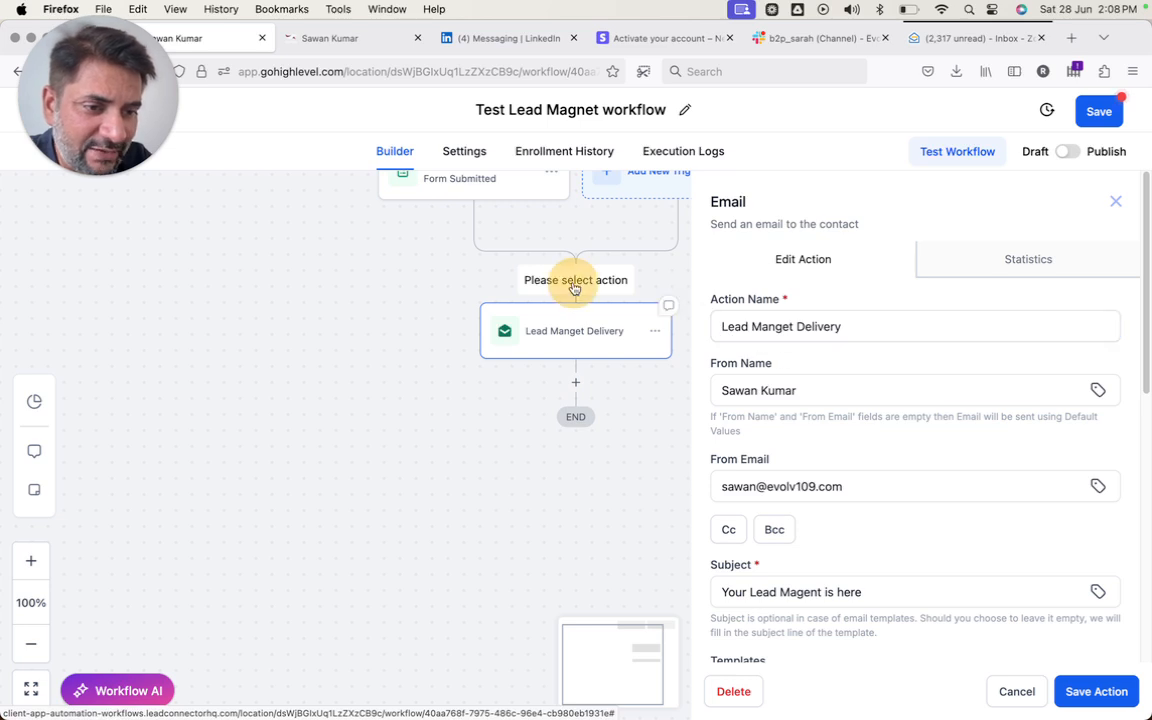
pyautogui.click(768, 321)
pyautogui.click(609, 456)
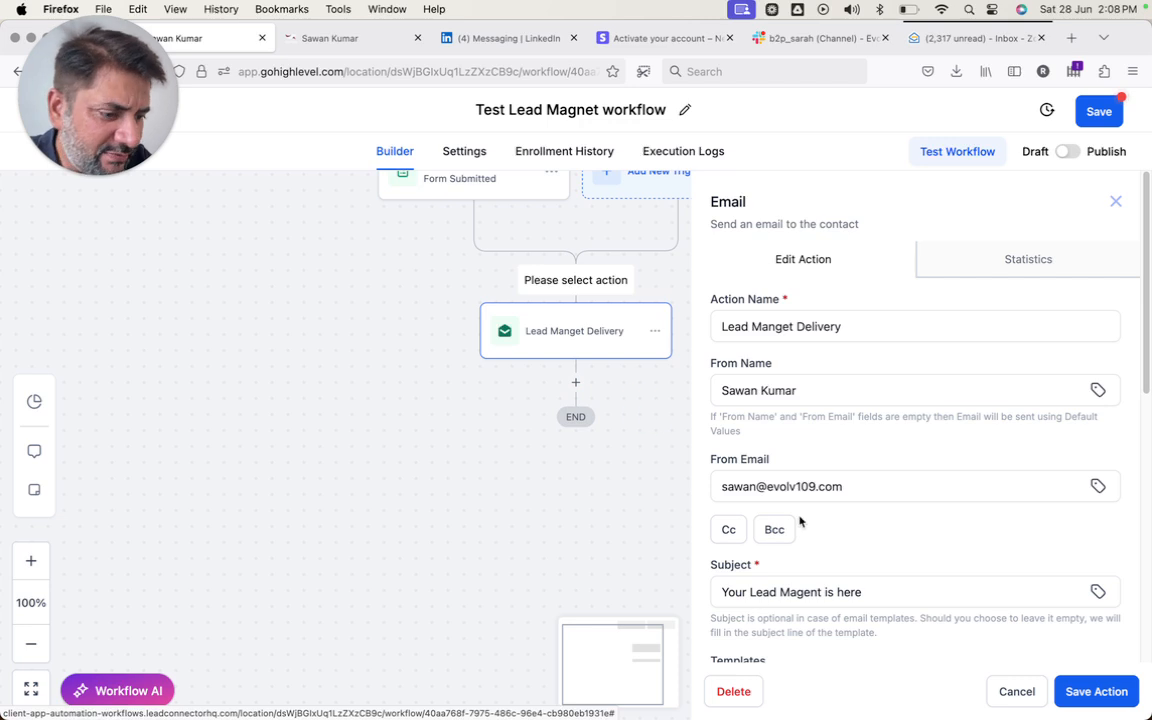
pyautogui.click(1014, 693)
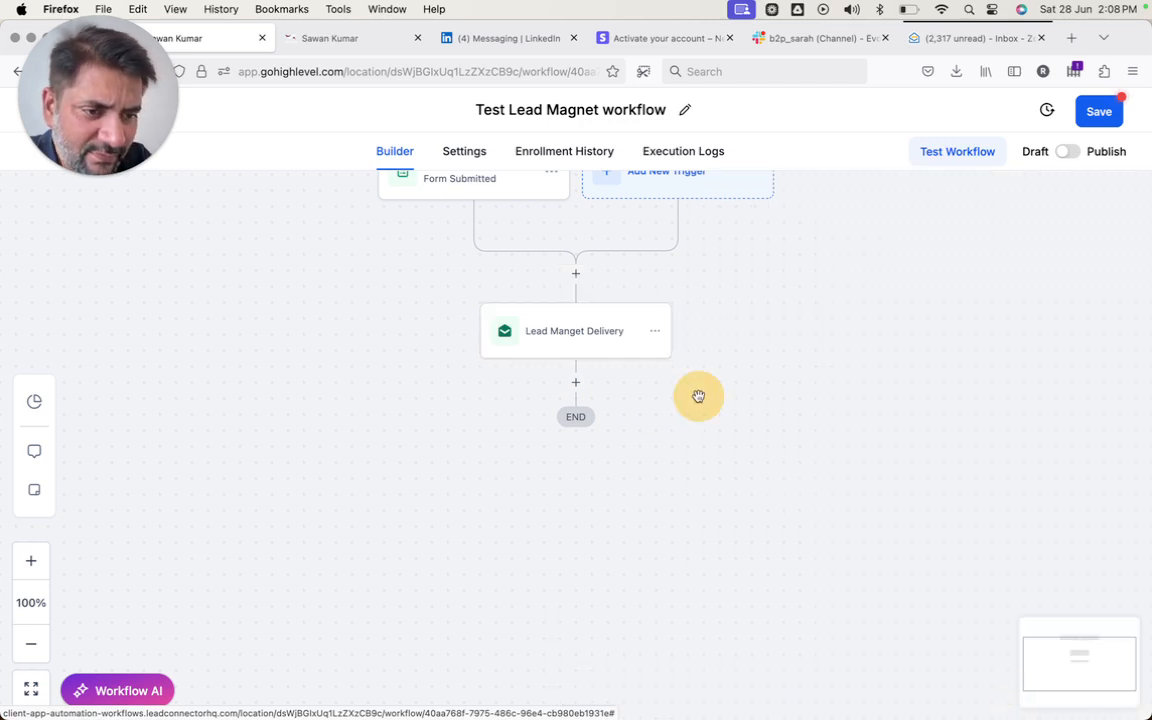
pyautogui.click(576, 273)
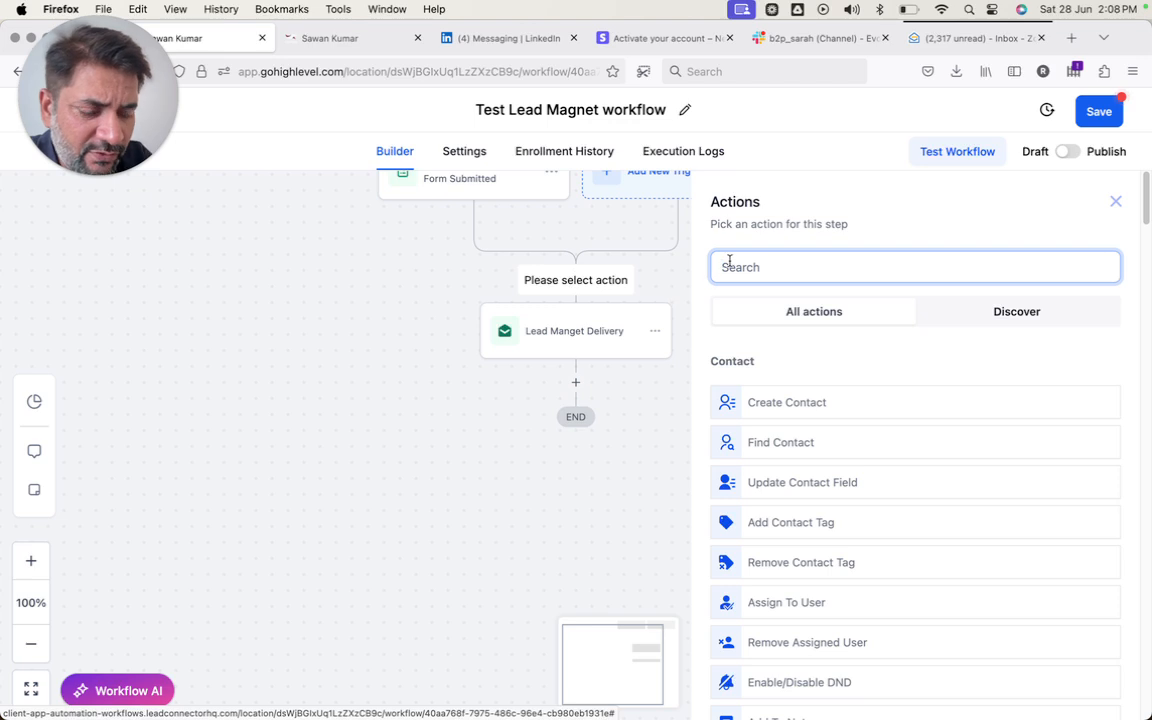
# - Add an Add Contact Tag step and enter the new tag 'test Lead magnet'
pyautogui.write('contact')
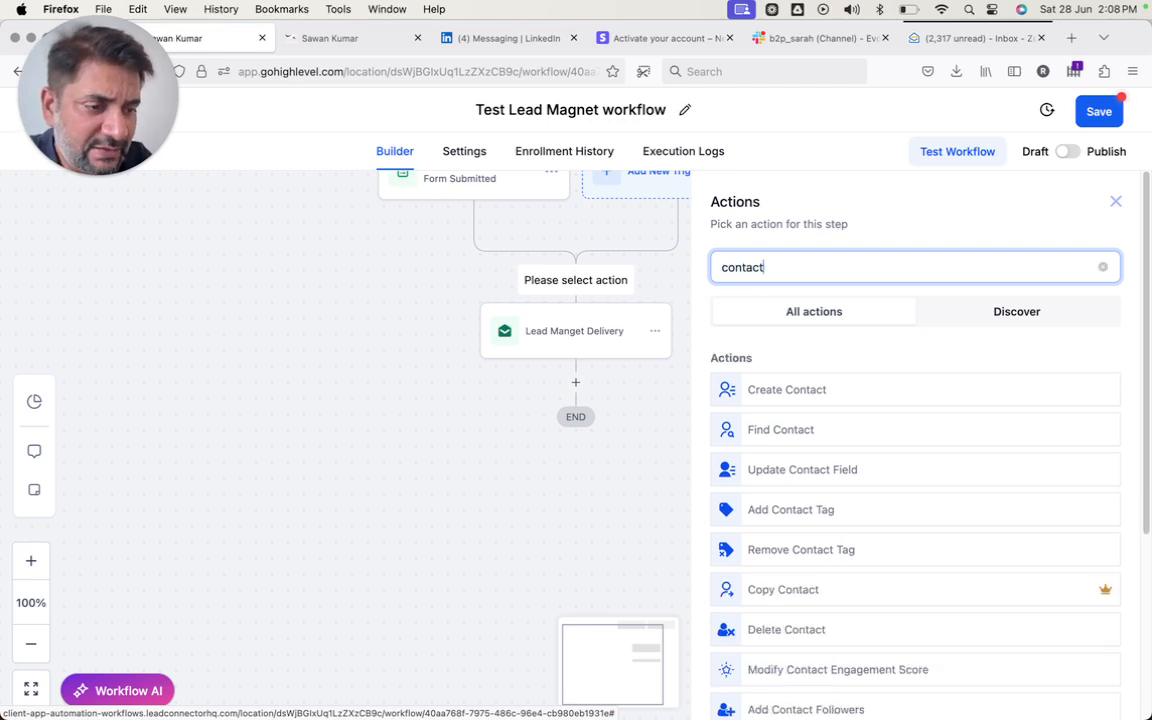
pyautogui.write(' tag')
pyautogui.click(755, 389)
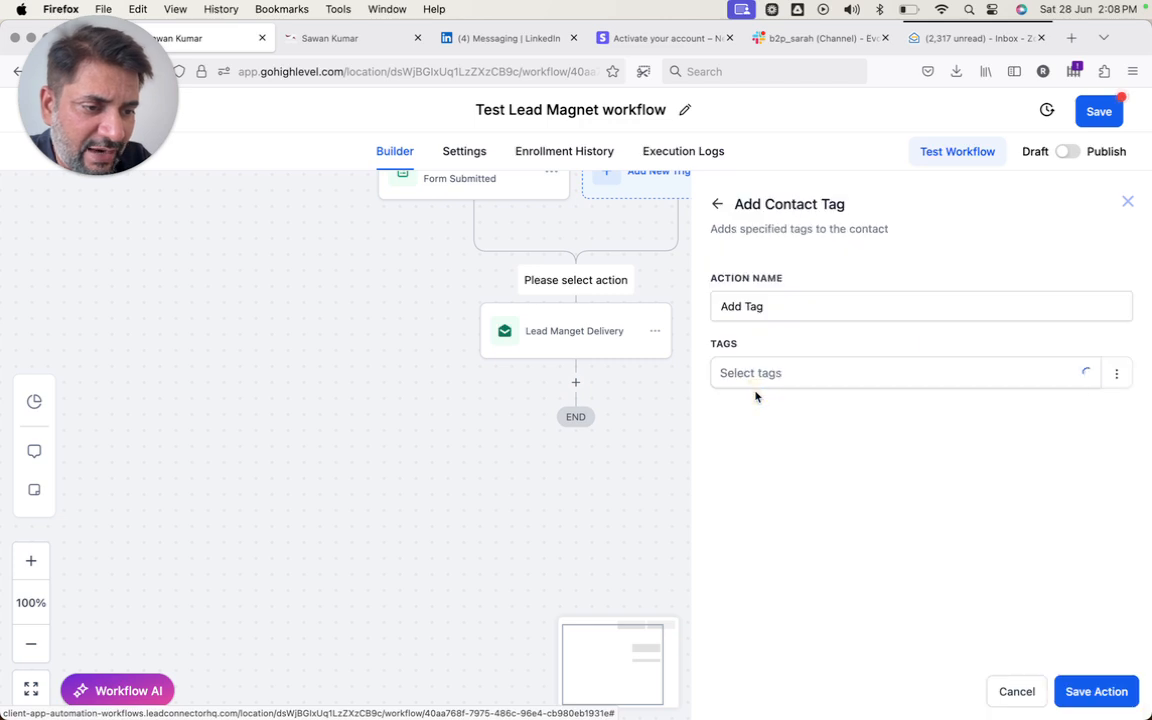
pyautogui.click(754, 374)
pyautogui.write('Lead ')
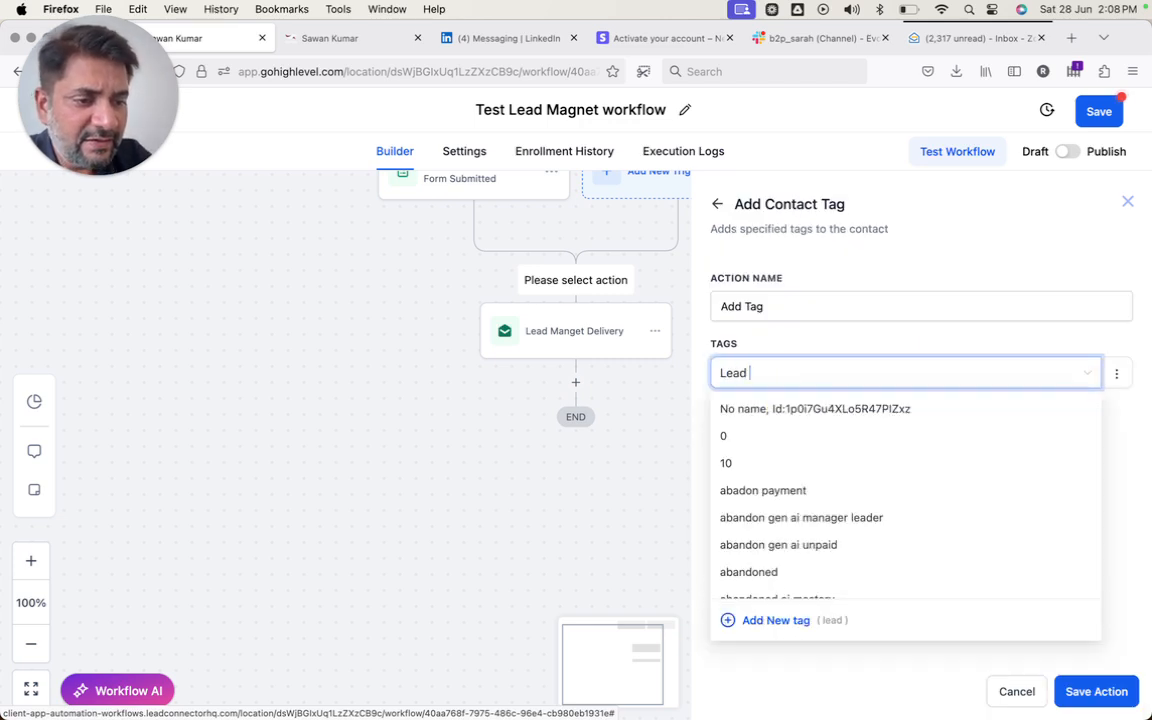
pyautogui.write('manget')
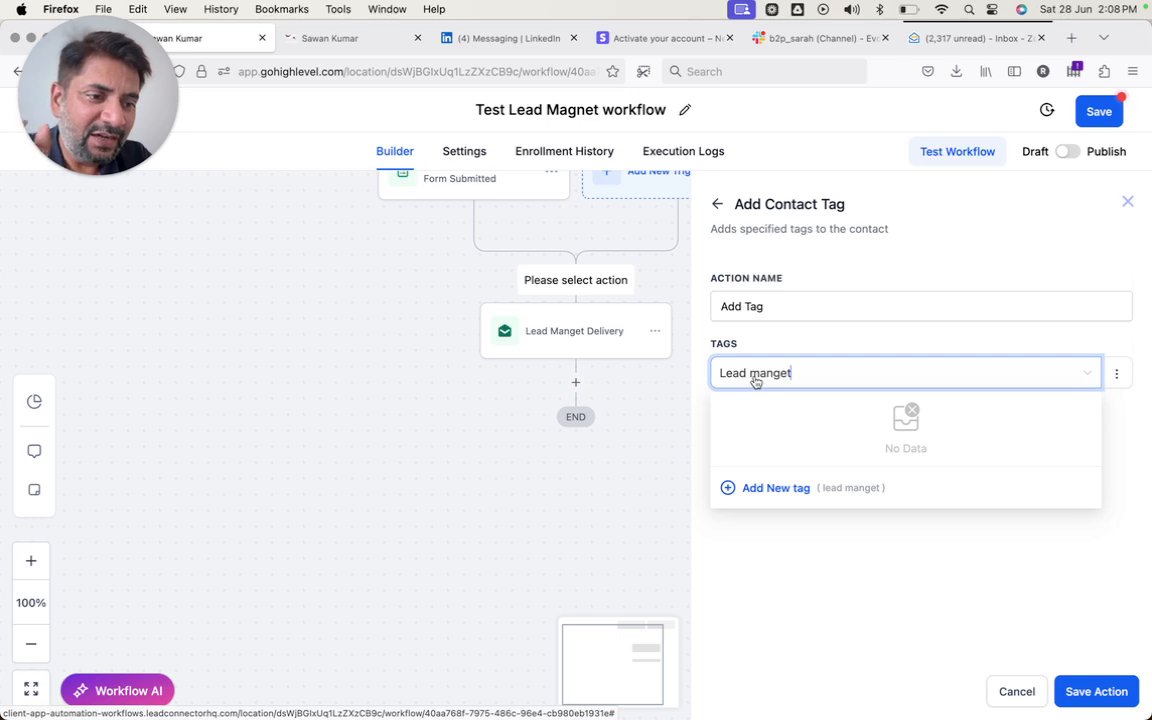
pyautogui.press('BackSpace')
pyautogui.press('BackSpace')
pyautogui.press('BackSpace')
pyautogui.press('BackSpace')
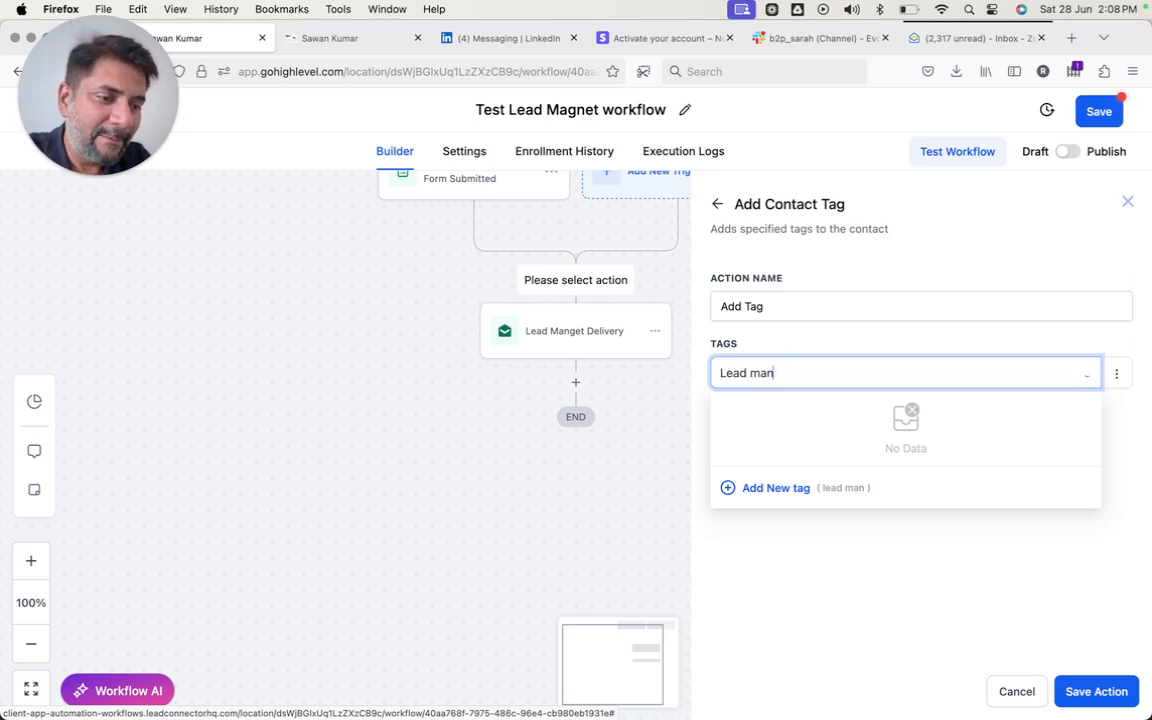
pyautogui.write('gnet')
pyautogui.press('super+Left')
pyautogui.write('test')
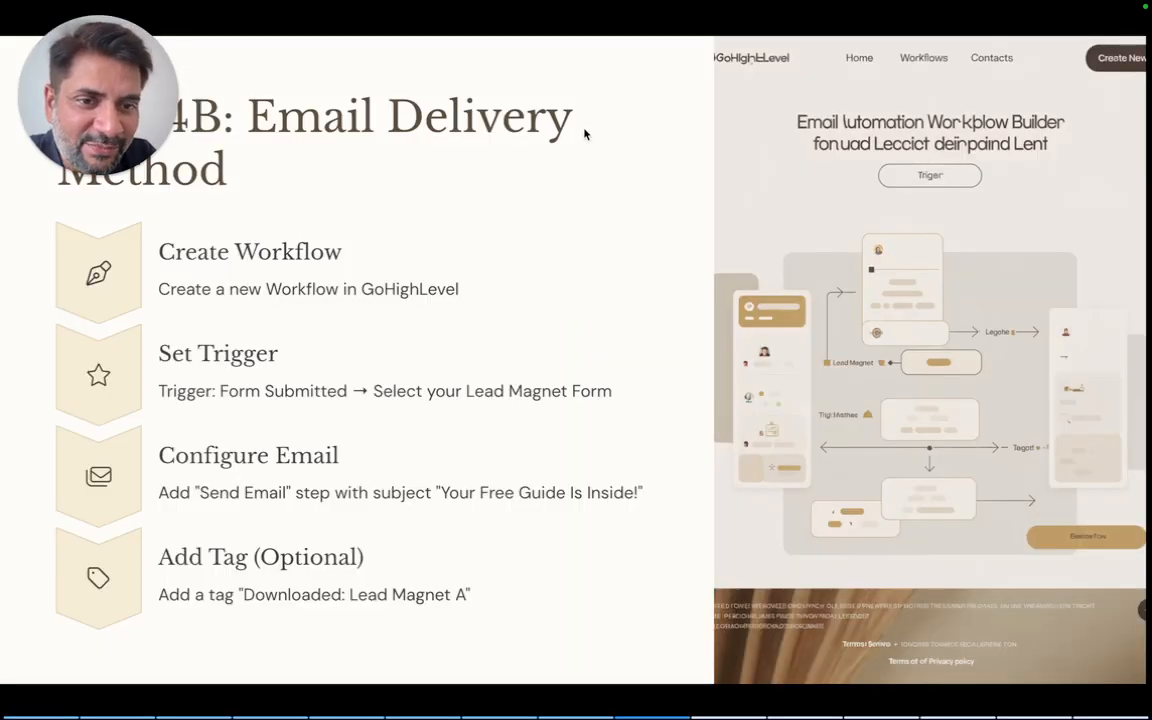
# - Advance the presentation to slide 4C, then return to the workflow editor
pyautogui.press('Right')
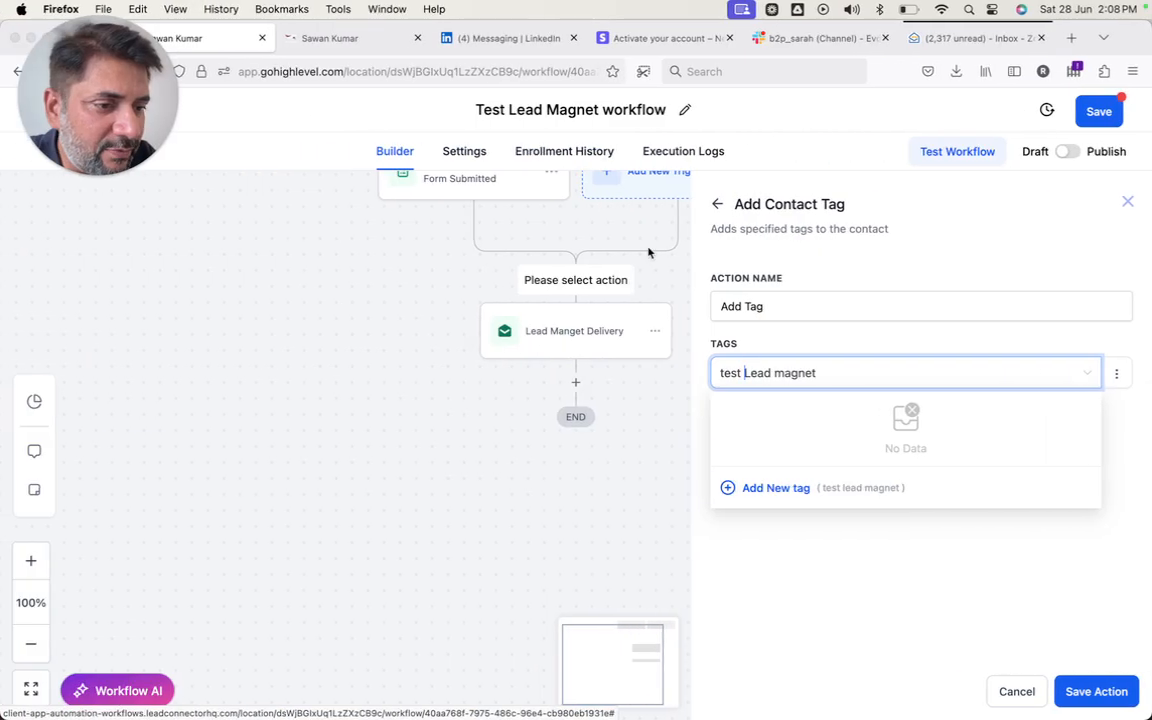
pyautogui.press('Escape')
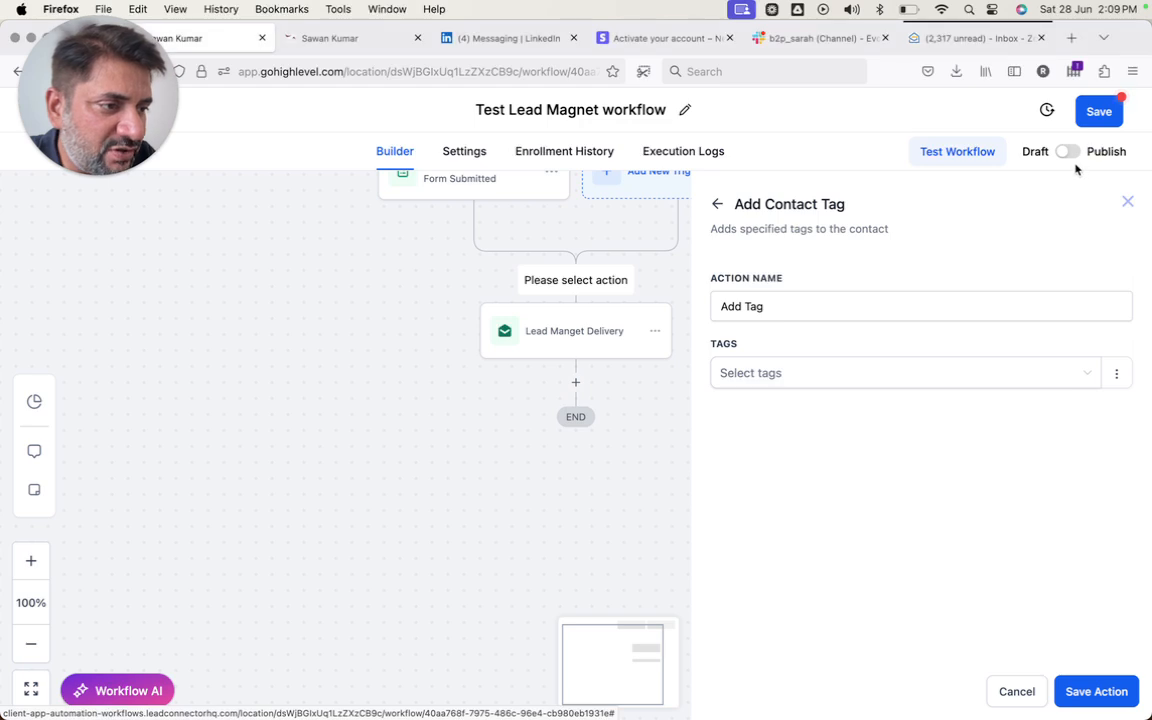
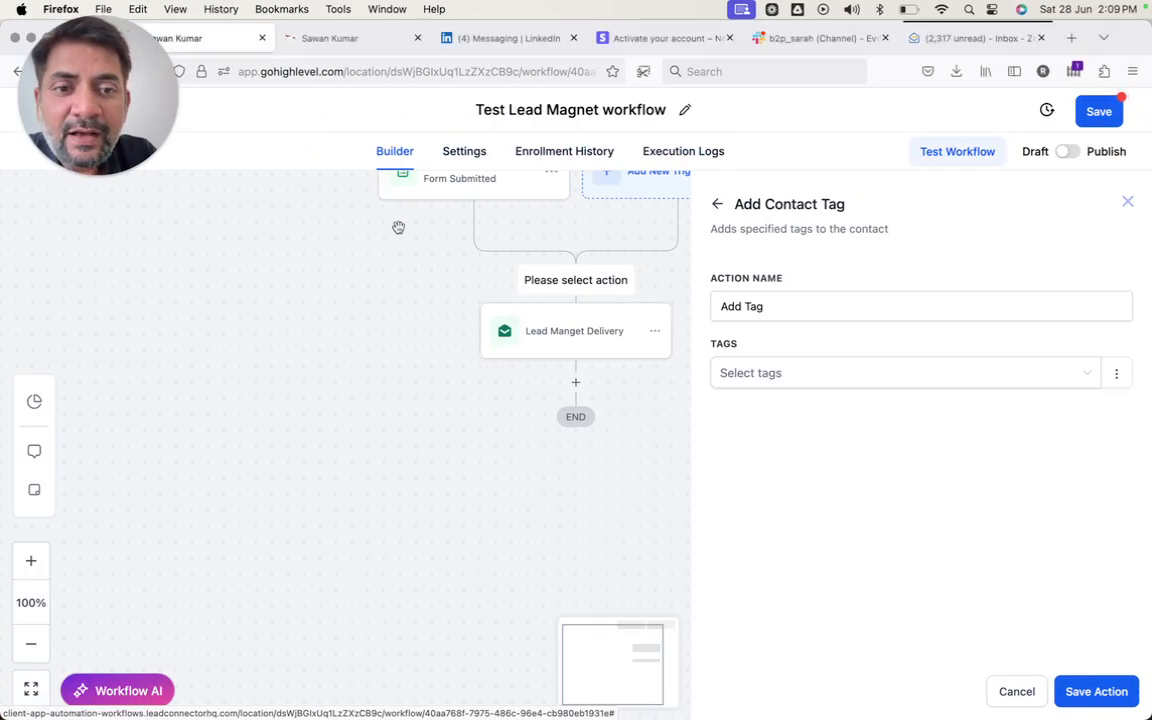
# - Leave the page builder without saving and return to the Elementary Smart Funnel's steps list
pyautogui.hotkey('ctrl', 'Tab')
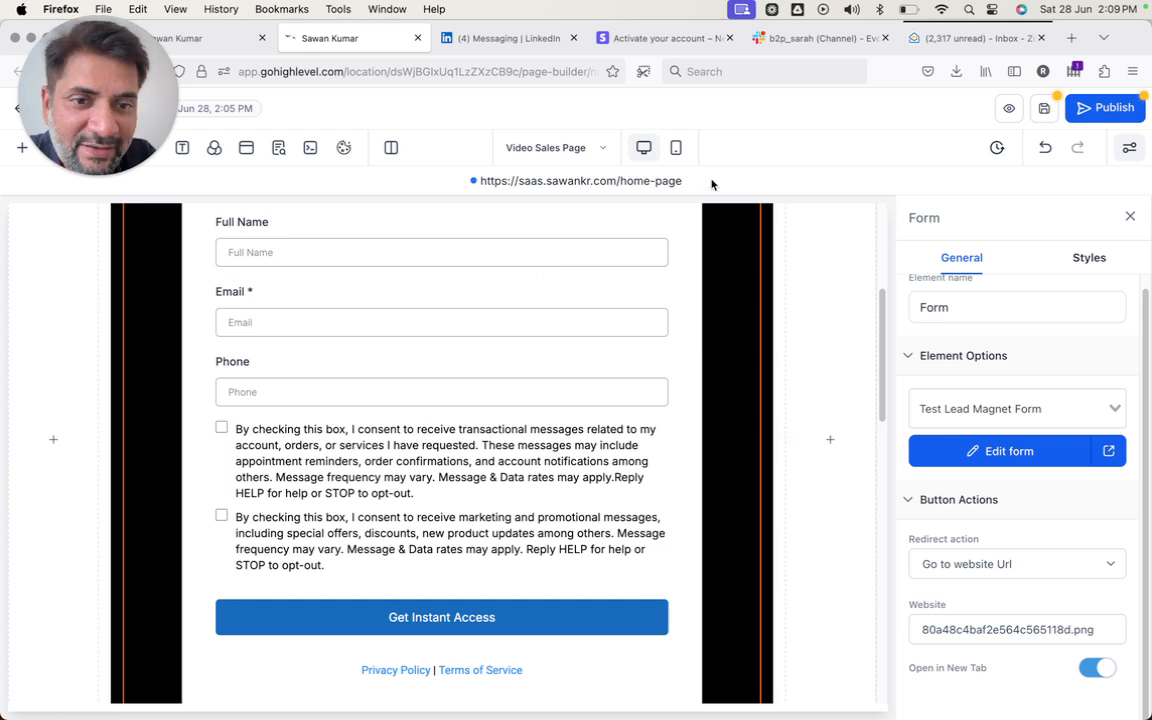
pyautogui.click(13, 110)
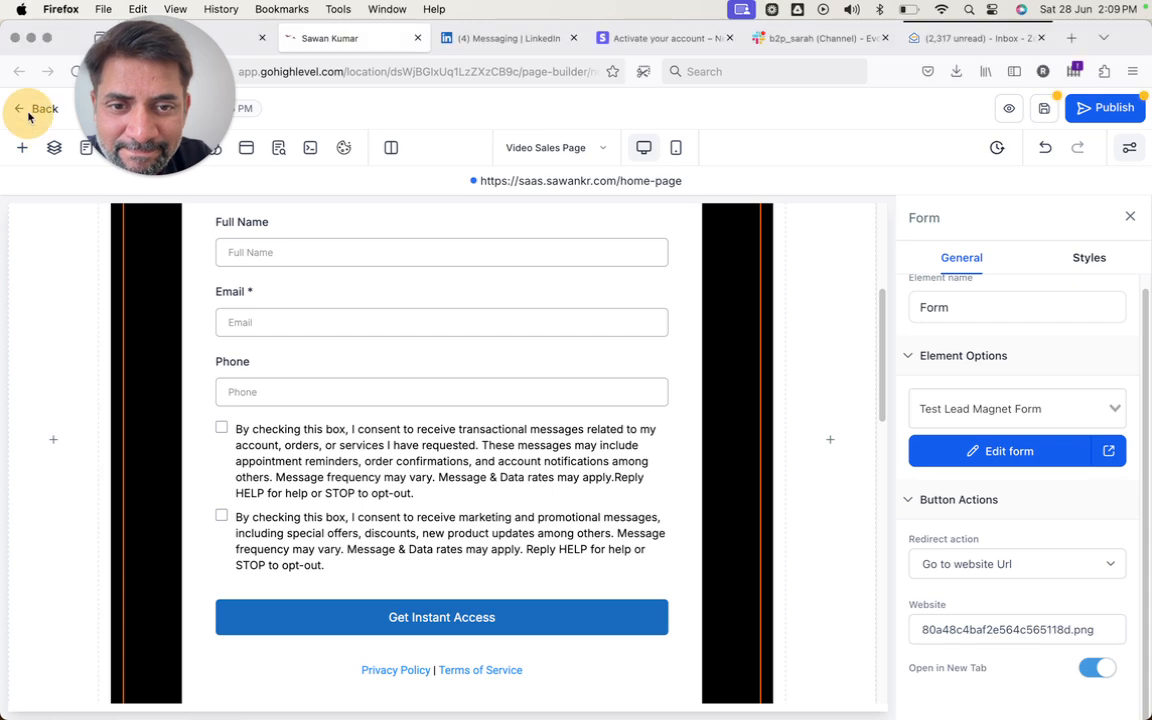
pyautogui.click(22, 109)
pyautogui.click(761, 472)
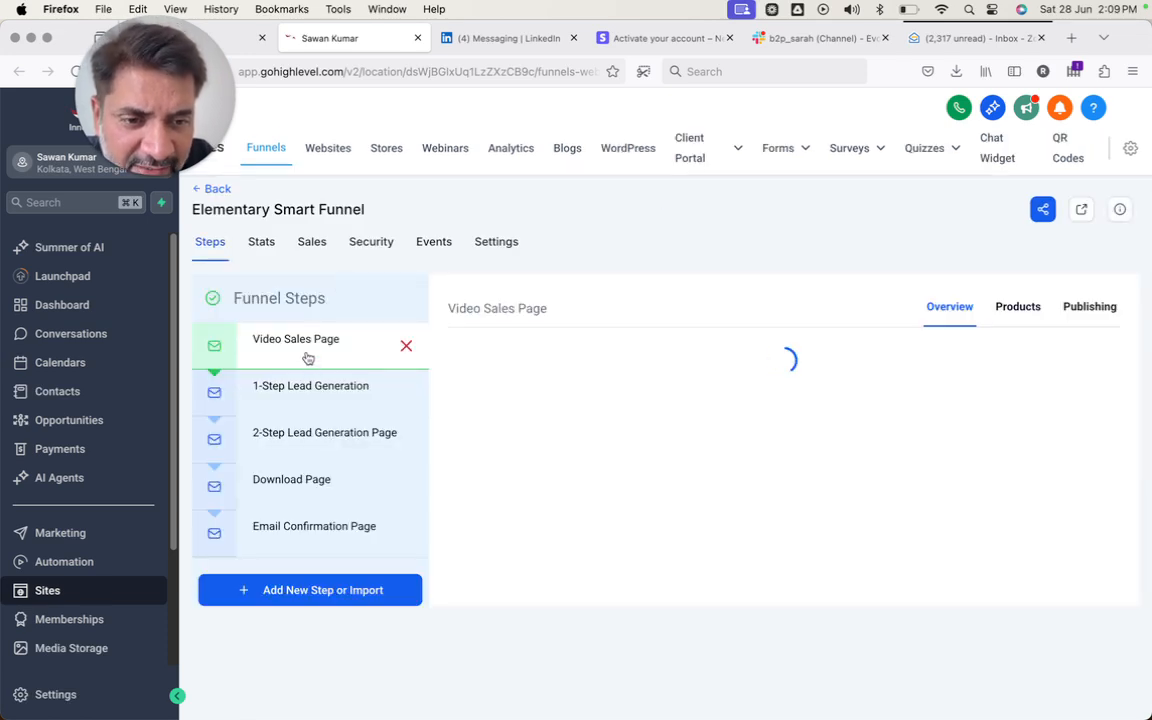
# - Open the 1-Step Lead Generation page in a new editor tab, review it, and go back
pyautogui.click(296, 394)
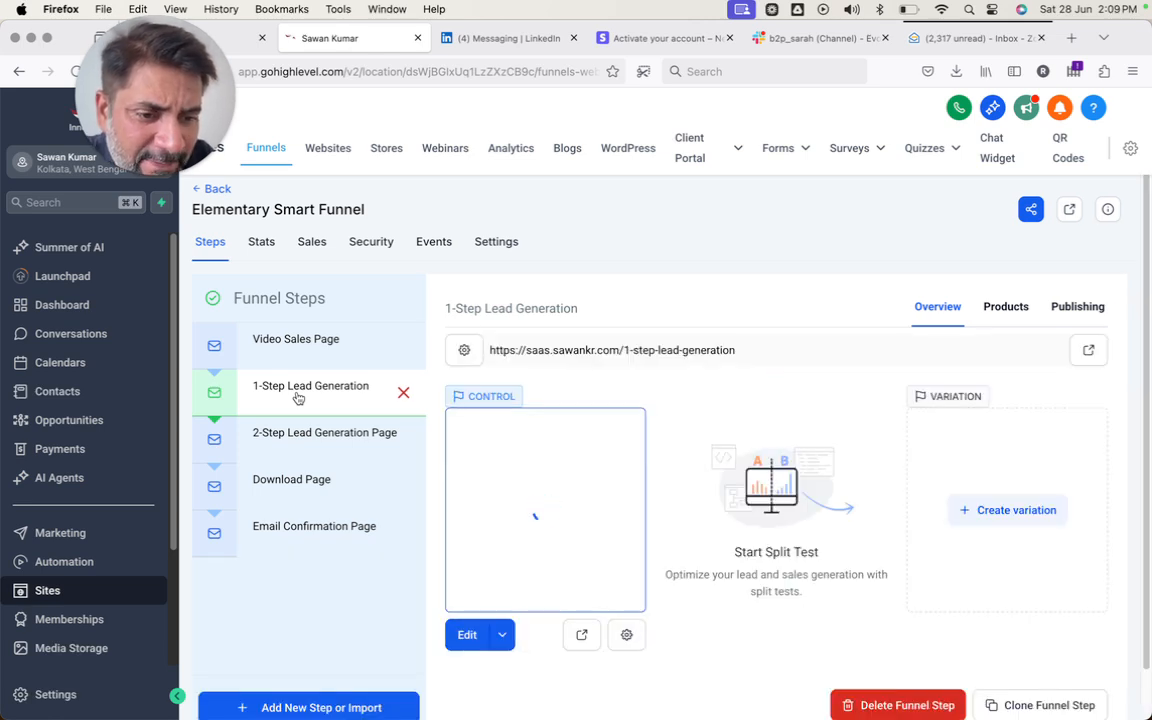
pyautogui.click(503, 634)
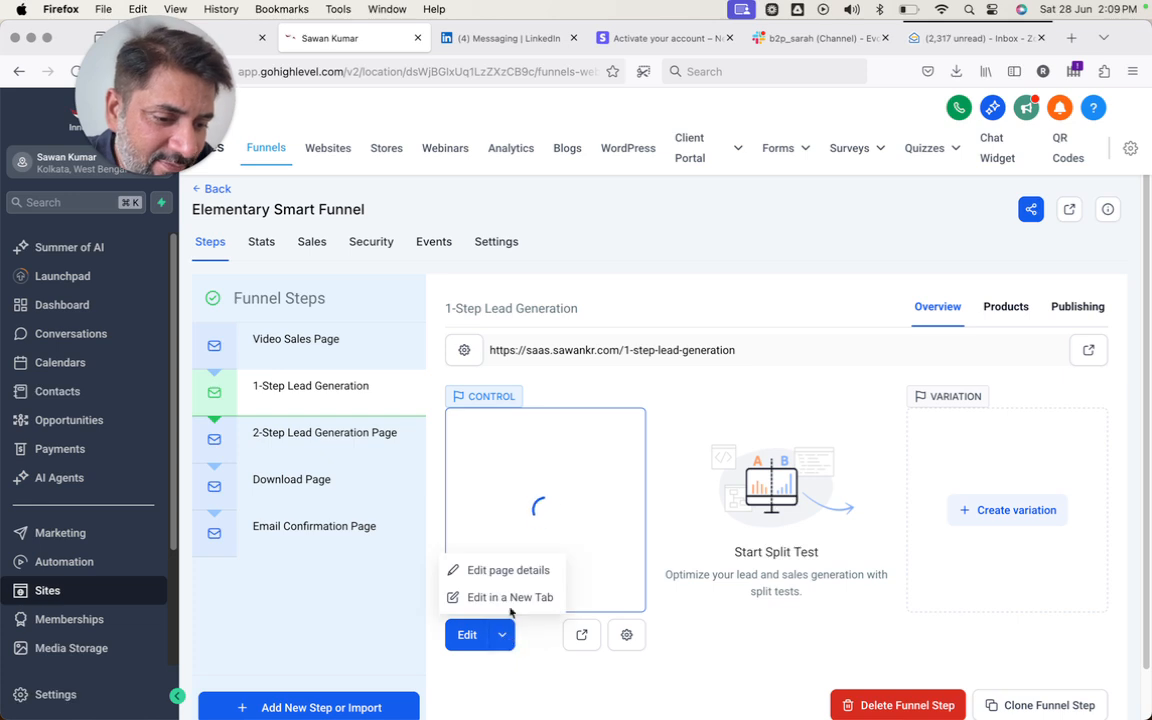
pyautogui.click(514, 598)
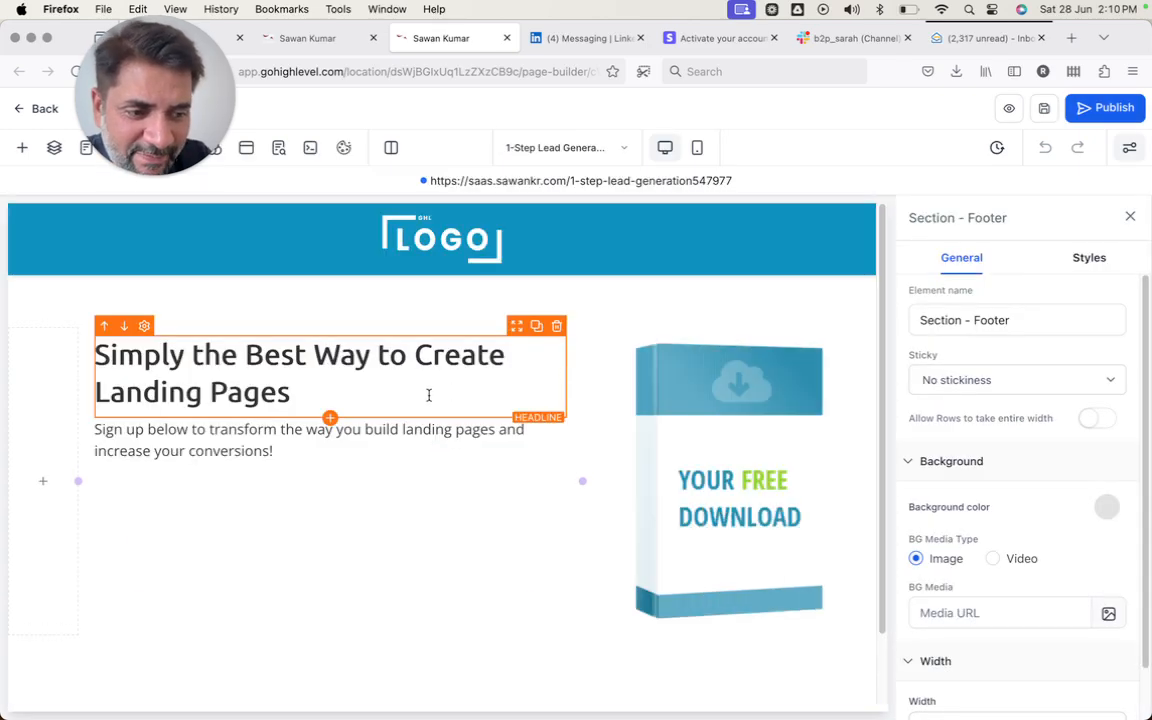
pyautogui.scroll(-2, 429, 395)
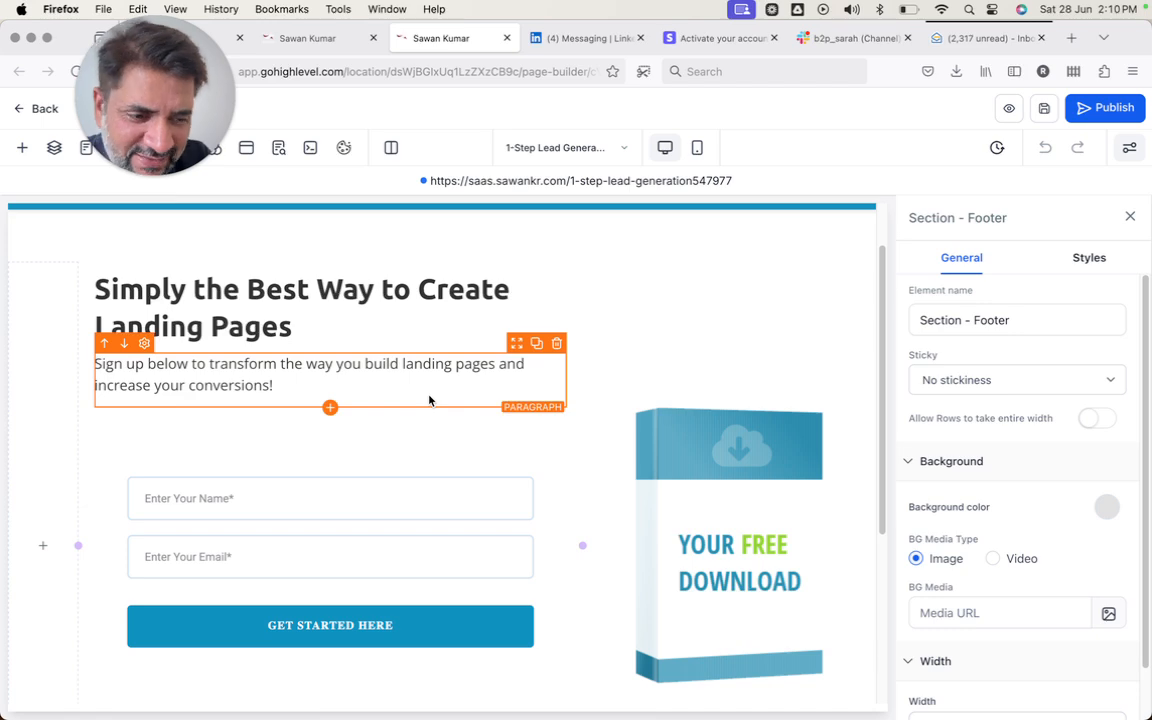
pyautogui.scroll(-5, 429, 400)
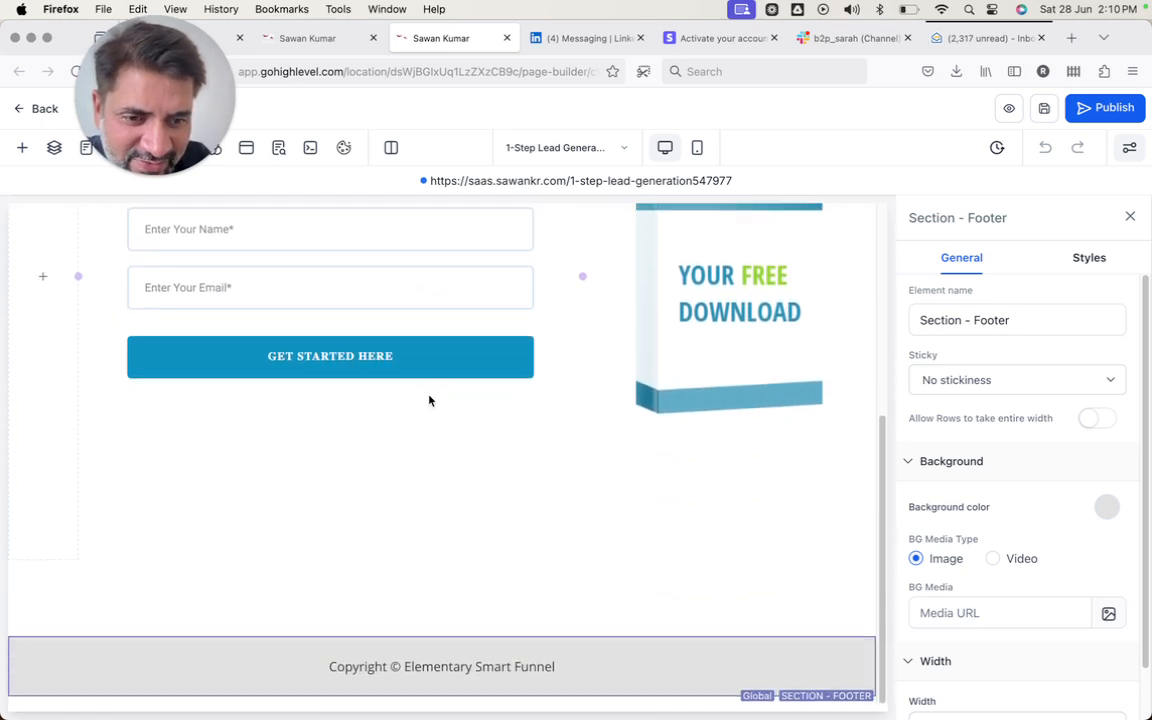
pyautogui.scroll(3, 429, 400)
pyautogui.scroll(4, 432, 418)
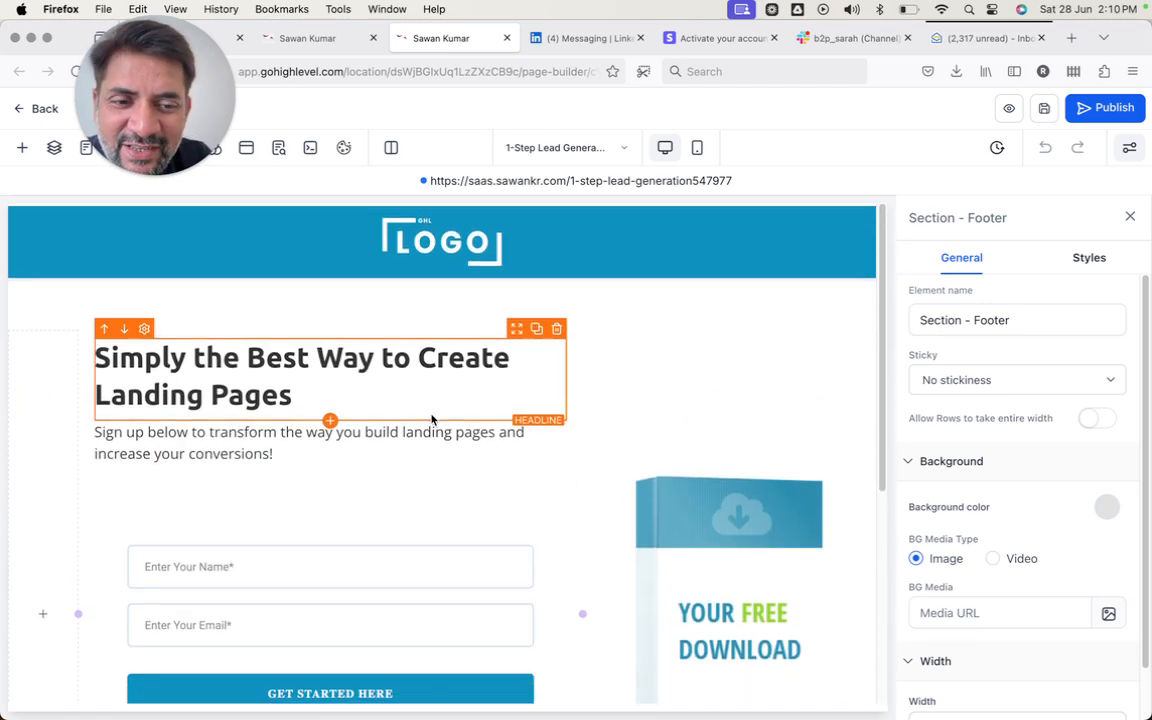
pyautogui.click(43, 116)
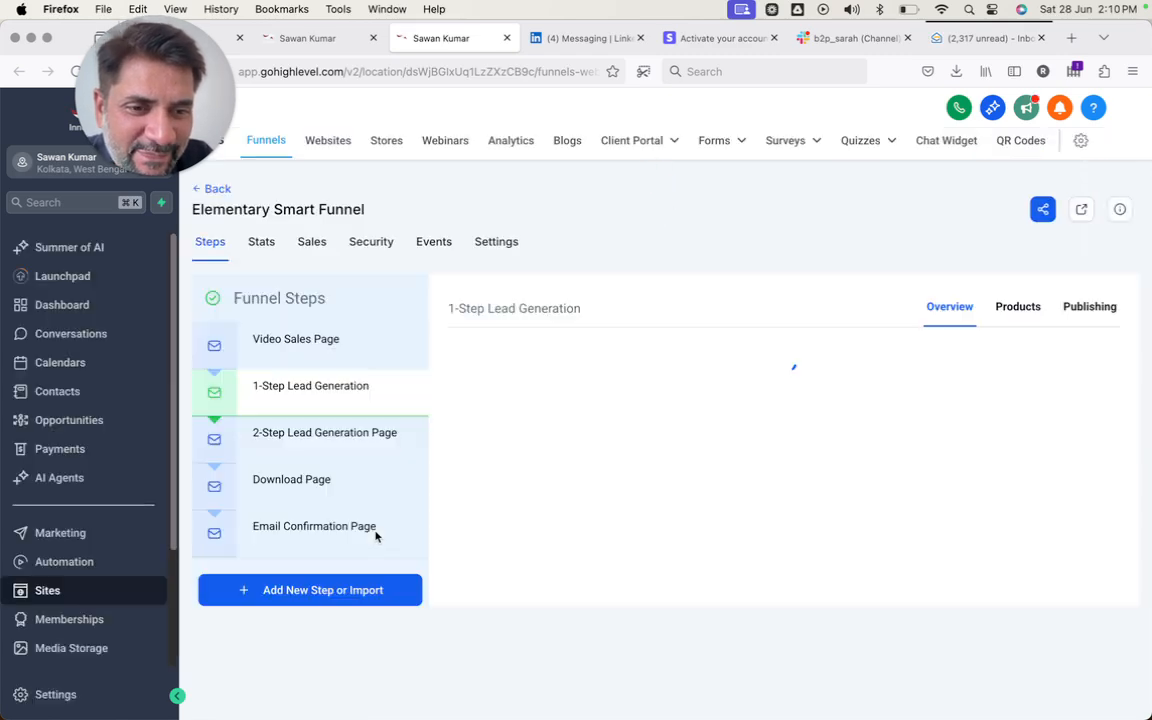
# - Open the Download Page step in the builder in a new tab
pyautogui.click(317, 398)
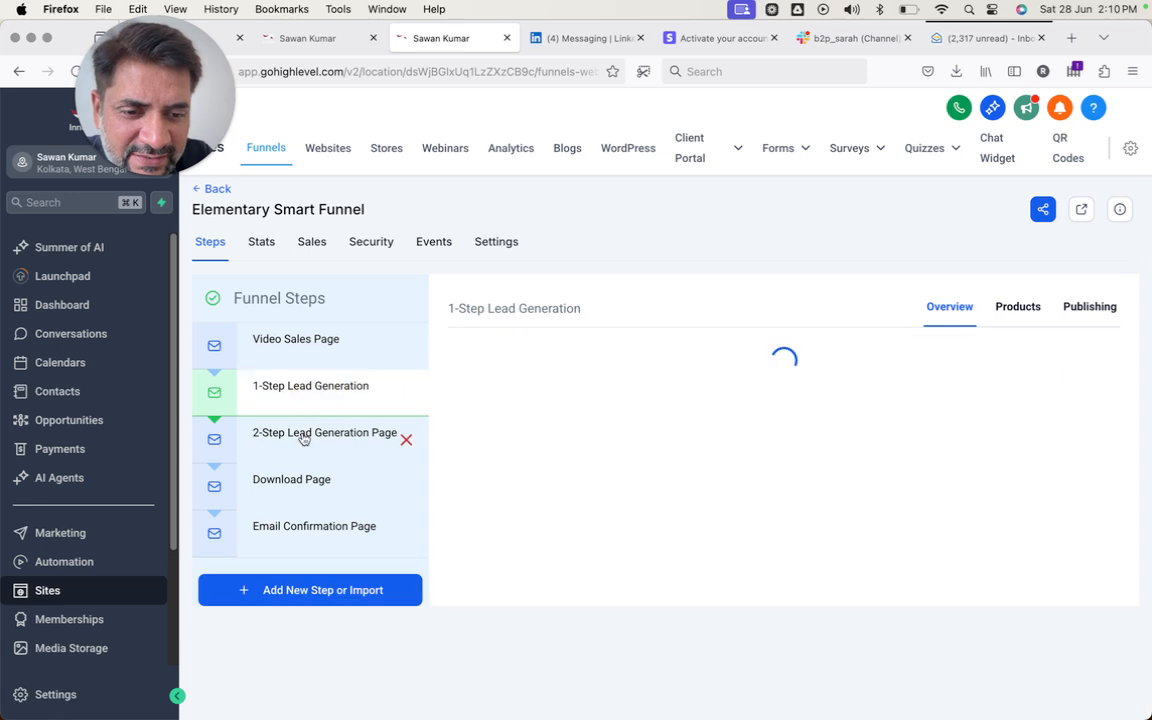
pyautogui.click(304, 438)
pyautogui.click(292, 481)
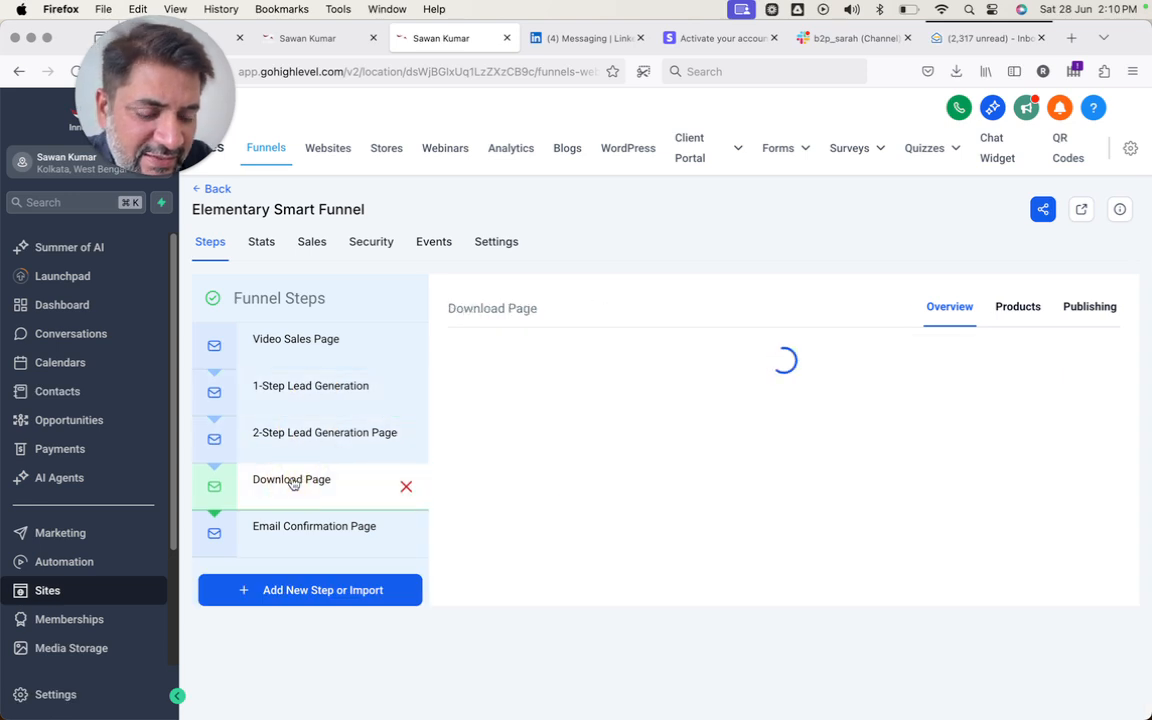
pyautogui.click(501, 636)
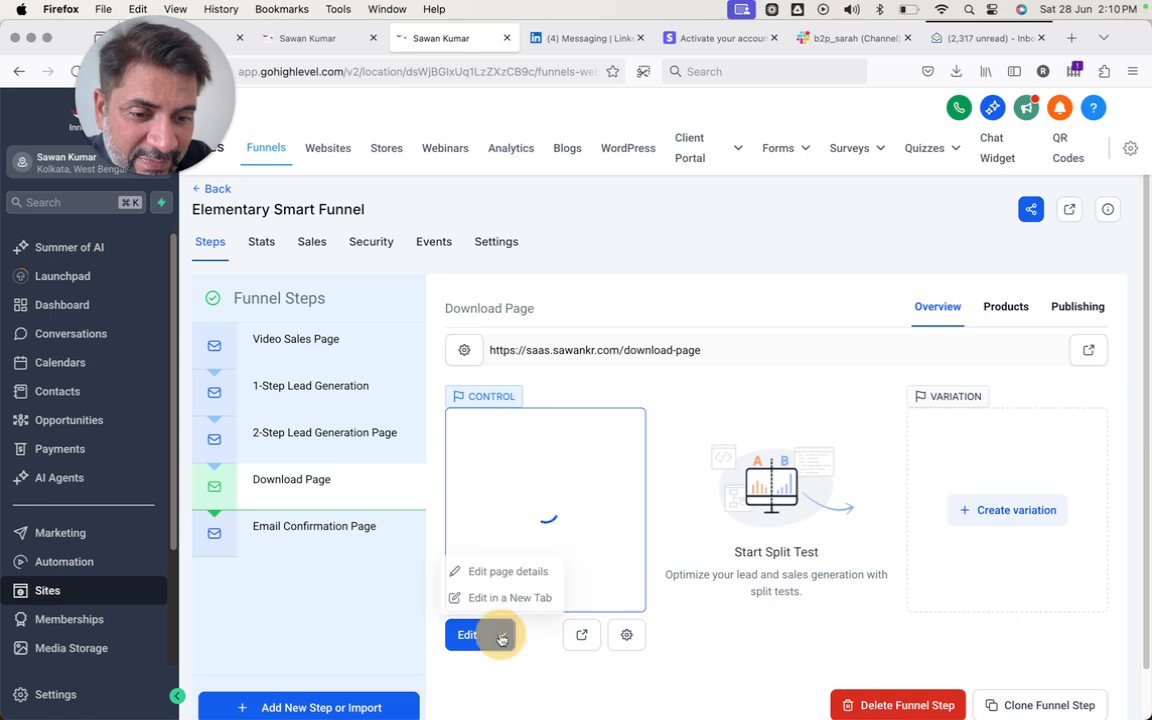
pyautogui.click(506, 597)
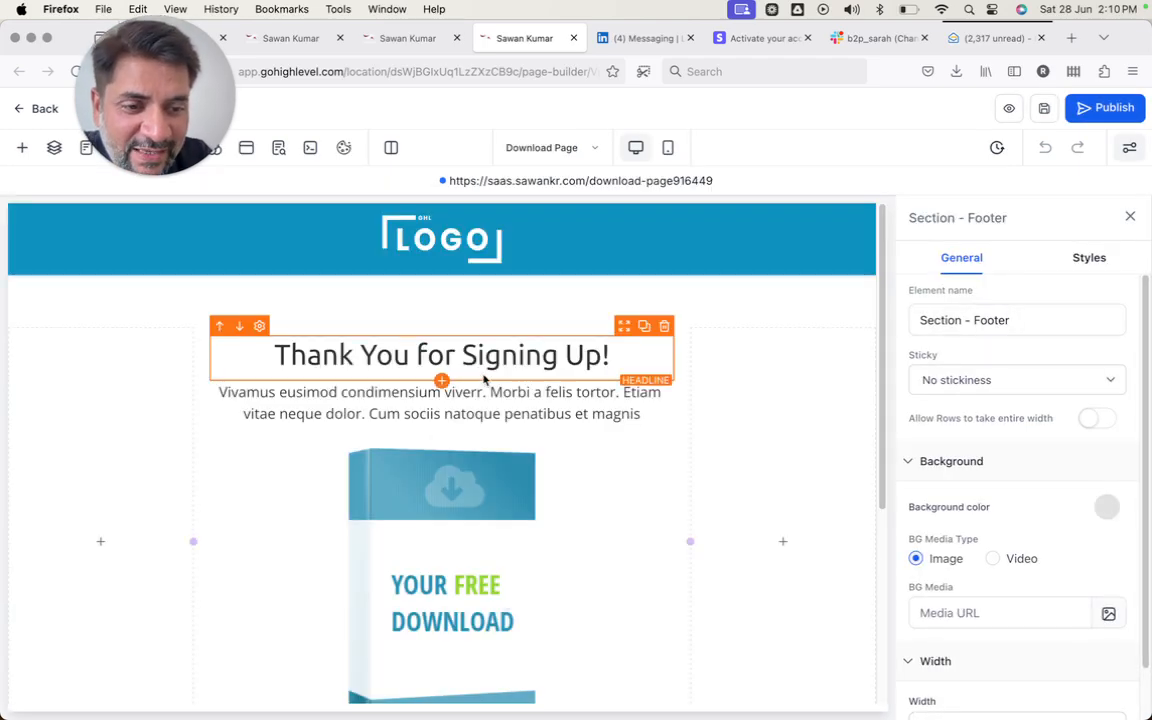
# - Delete the YOUR FREE DOWNLOAD box image from the Download Page
pyautogui.scroll(-4, 490, 431)
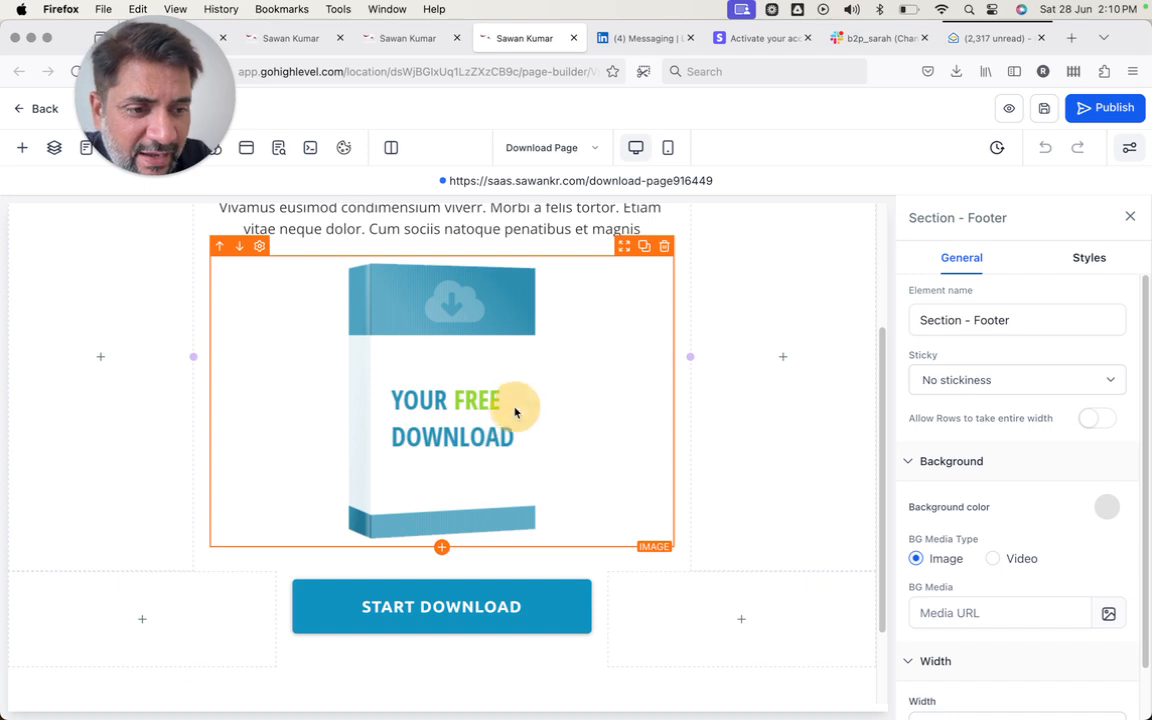
pyautogui.click(548, 308)
pyautogui.click(664, 246)
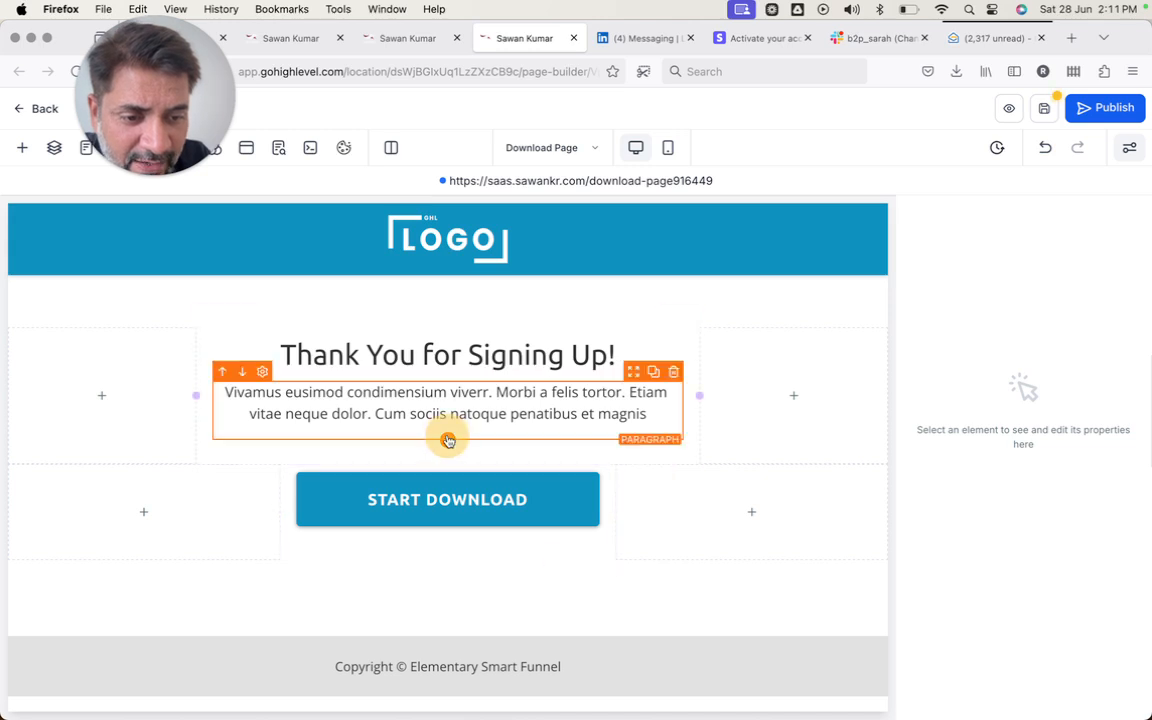
# - Add a Video element below the paragraph on the Download Page
pyautogui.click(448, 438)
pyautogui.click(255, 264)
pyautogui.write('video')
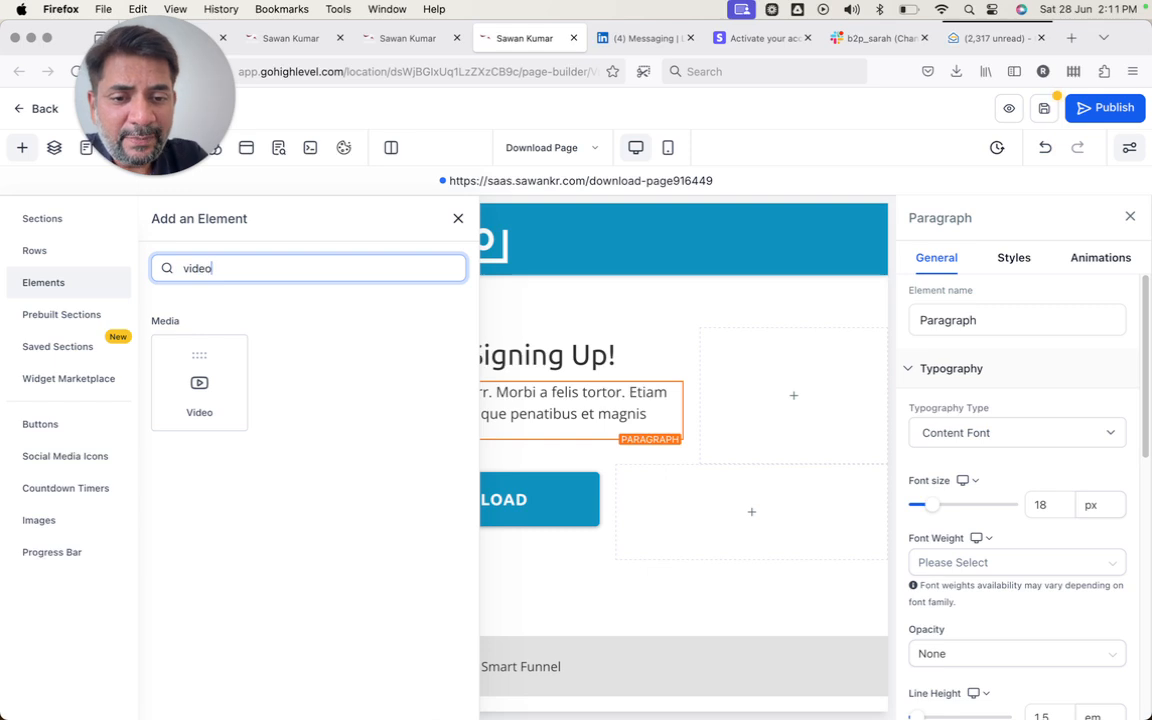
pyautogui.click(195, 385)
pyautogui.scroll(-3, 350, 476)
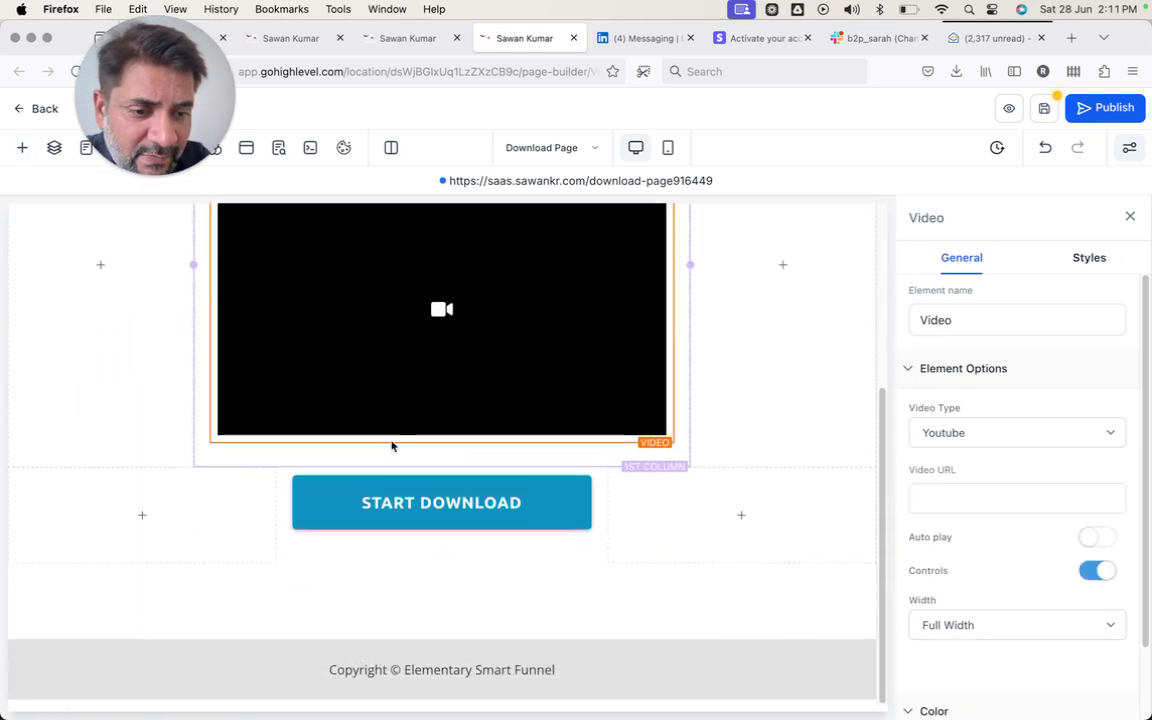
# - Make the video a Hosted Video using AD4DONE (1).mp4 from the media library
pyautogui.click(946, 432)
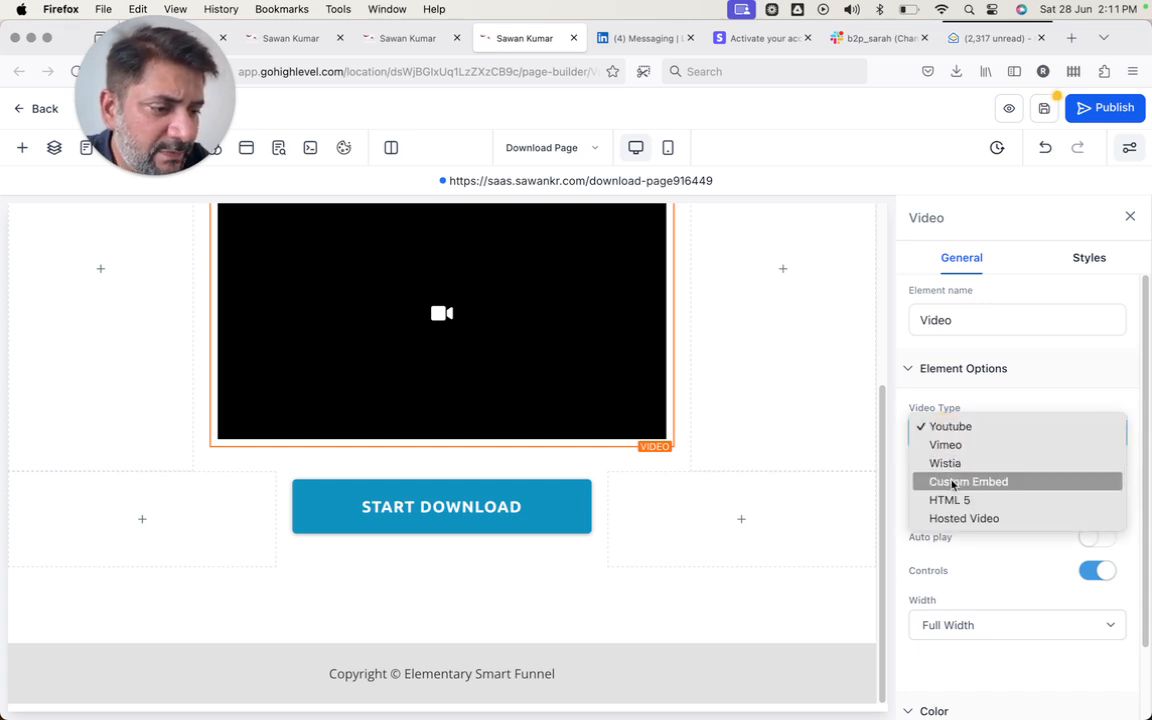
pyautogui.click(978, 386)
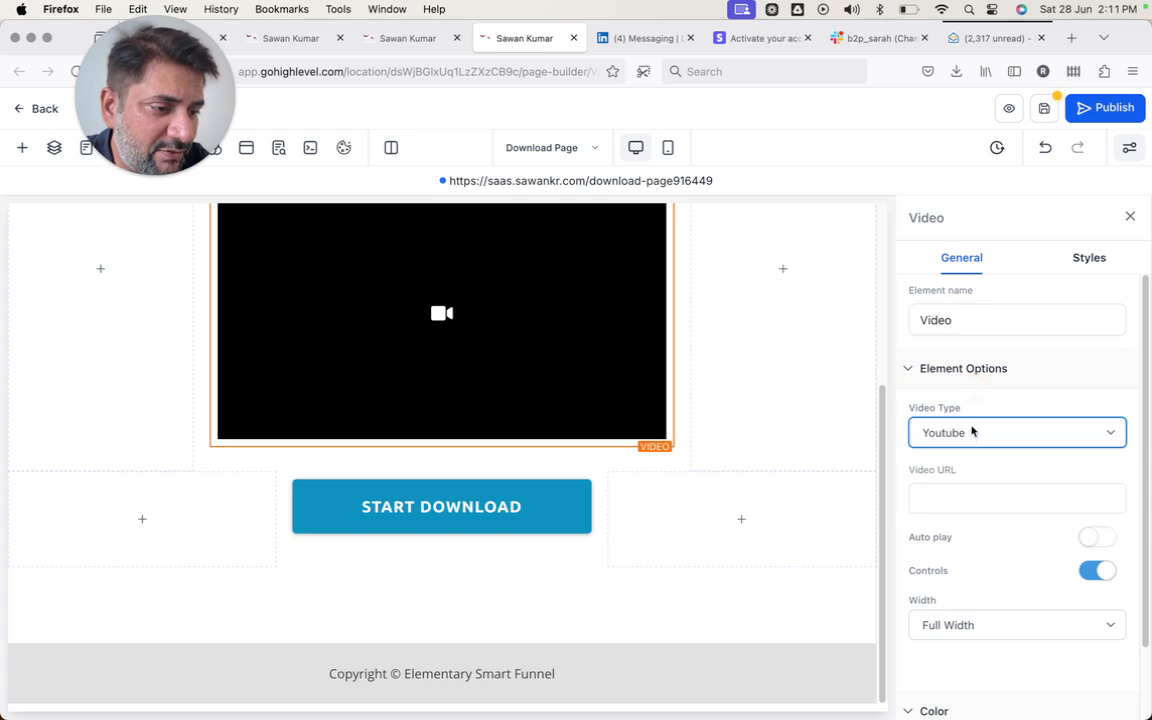
pyautogui.click(973, 430)
pyautogui.click(964, 518)
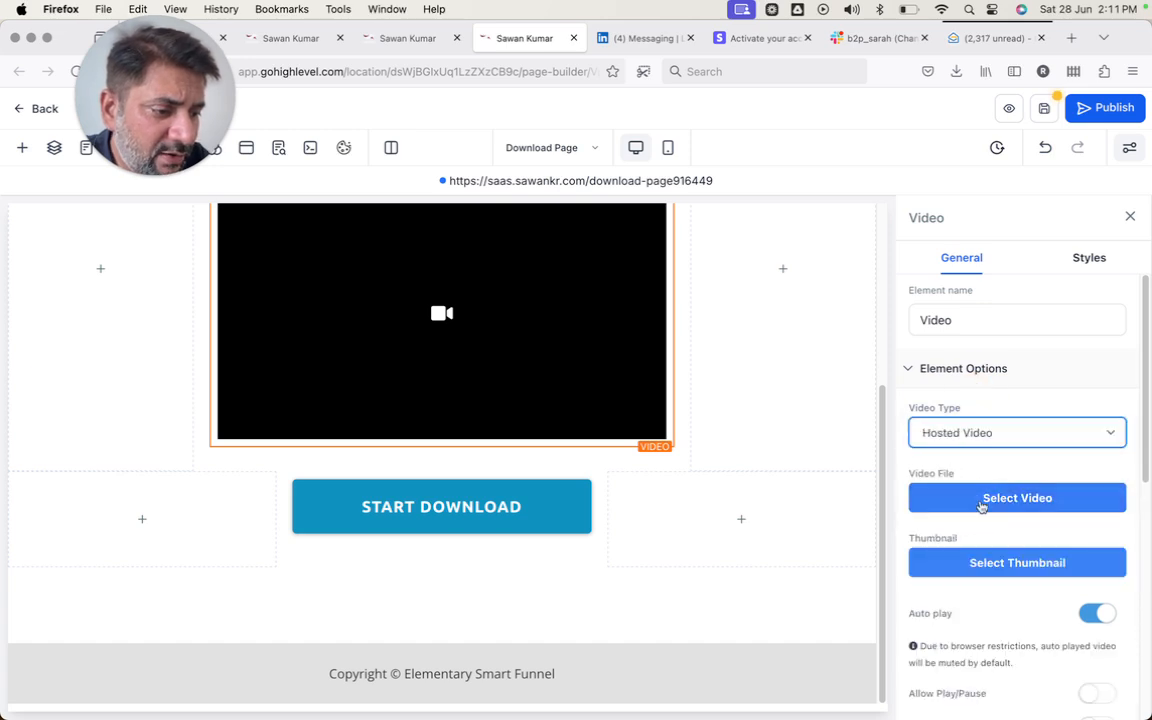
pyautogui.click(980, 512)
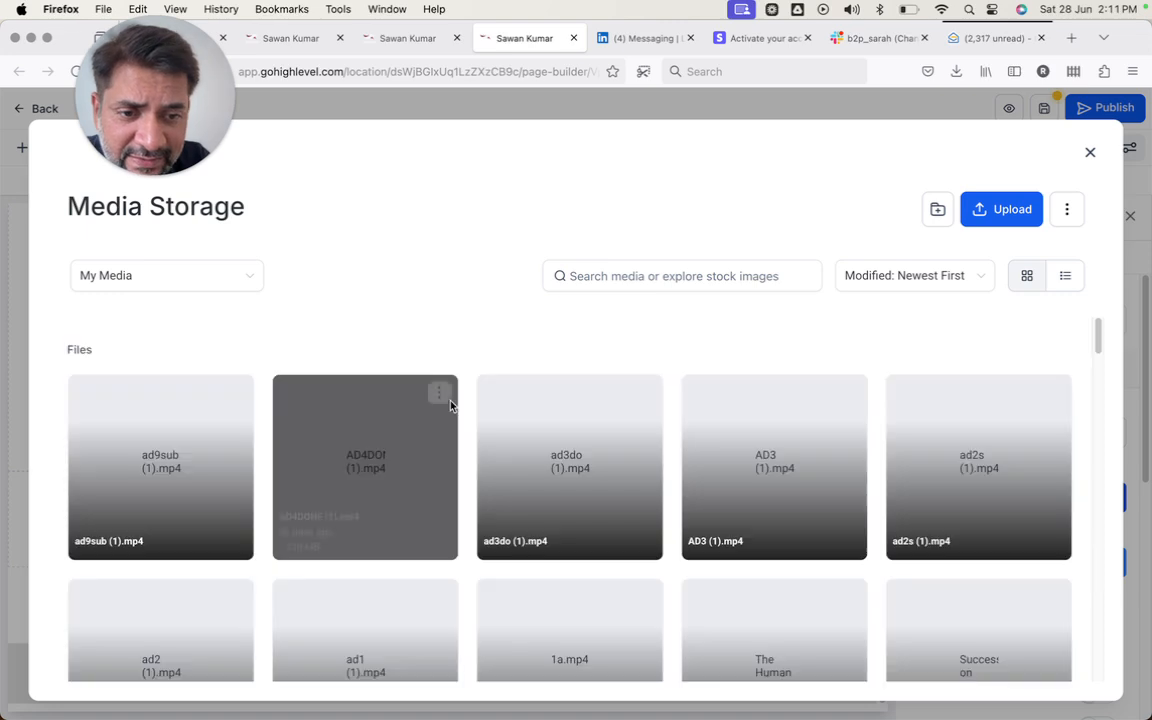
pyautogui.scroll(-3, 360, 527)
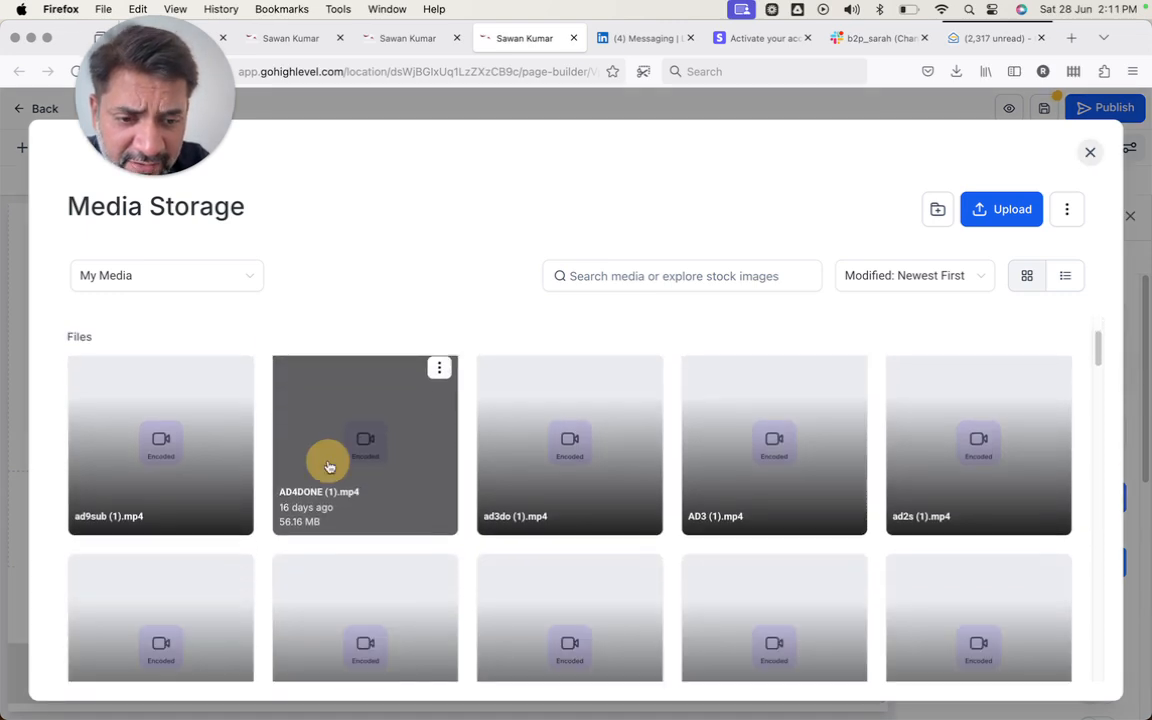
pyautogui.click(386, 510)
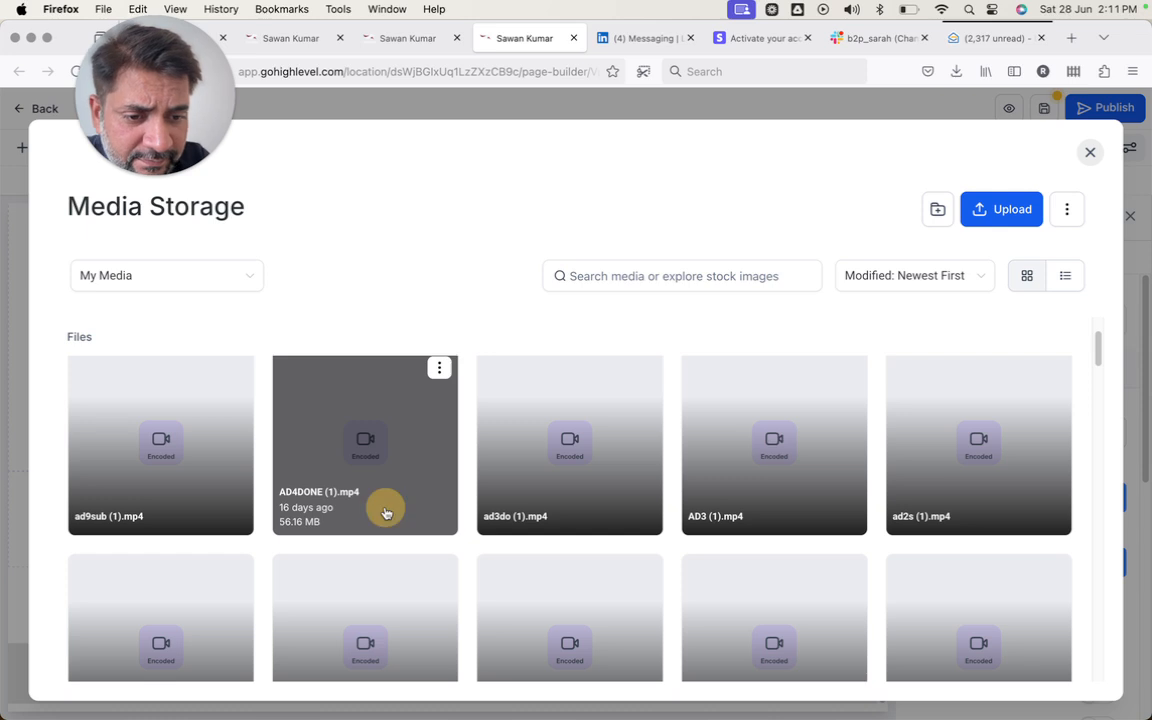
pyautogui.click(386, 510)
# - Change the START DOWNLOAD button's text to 'Schedule a Call'
pyautogui.scroll(-2, 388, 516)
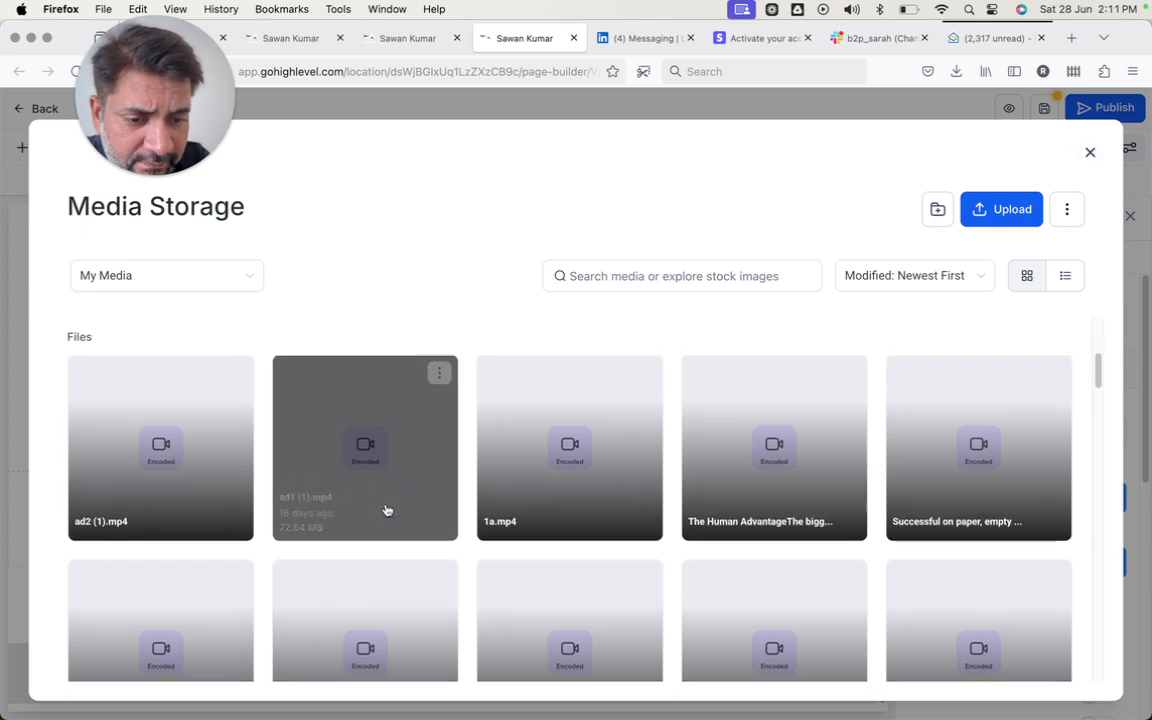
pyautogui.scroll(-2, 390, 521)
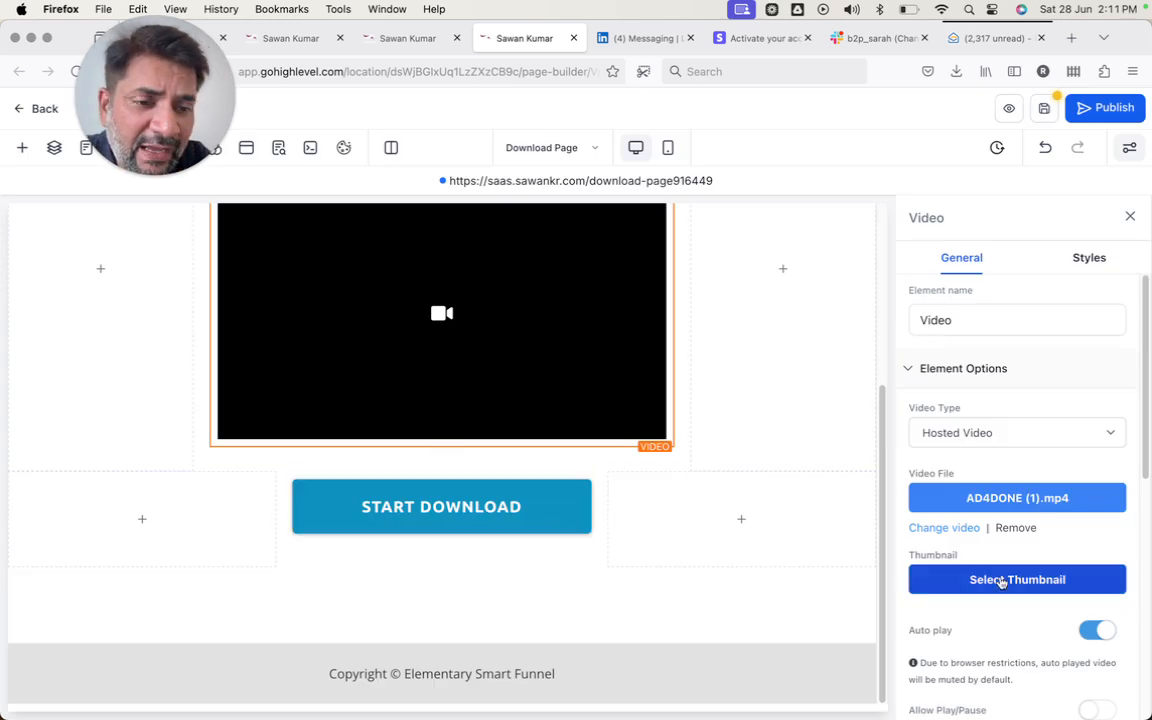
pyautogui.scroll(-2, 1001, 582)
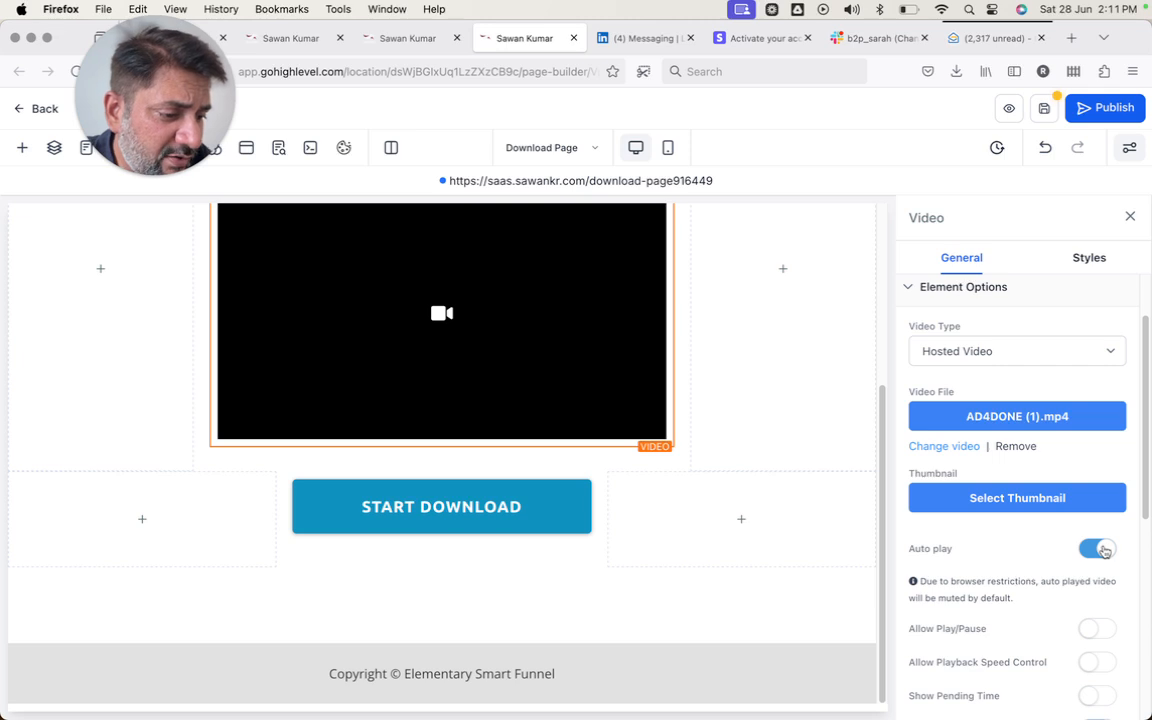
pyautogui.scroll(-5, 1100, 546)
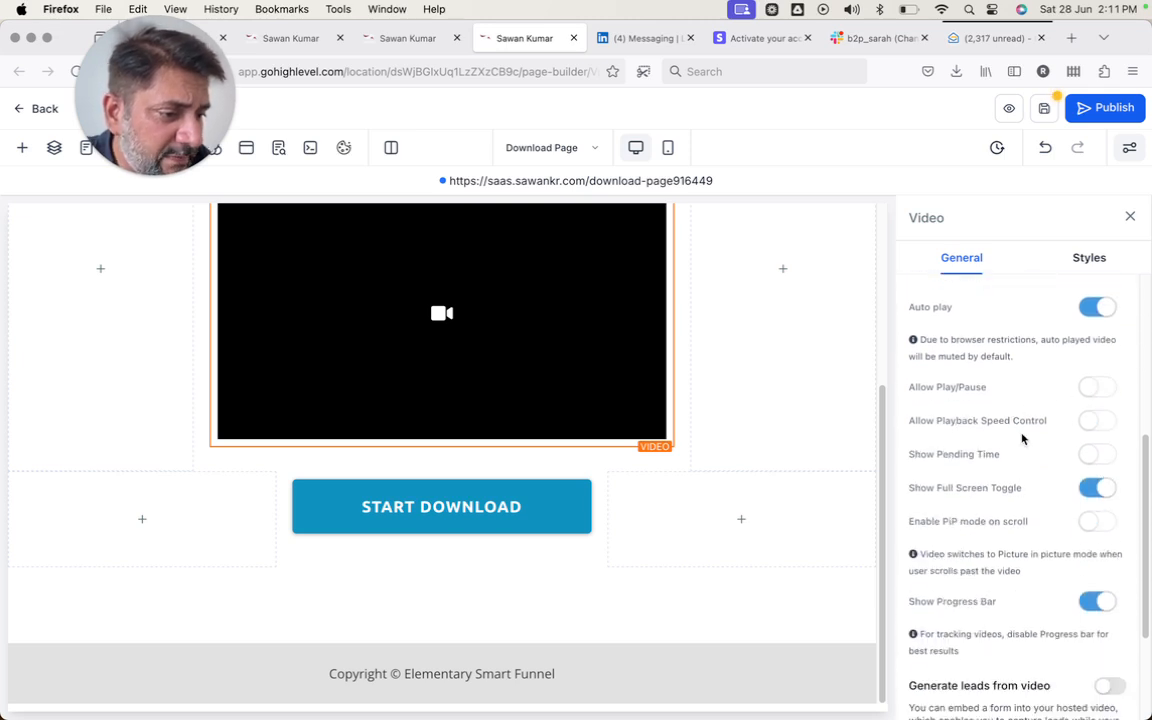
pyautogui.scroll(-3, 1108, 428)
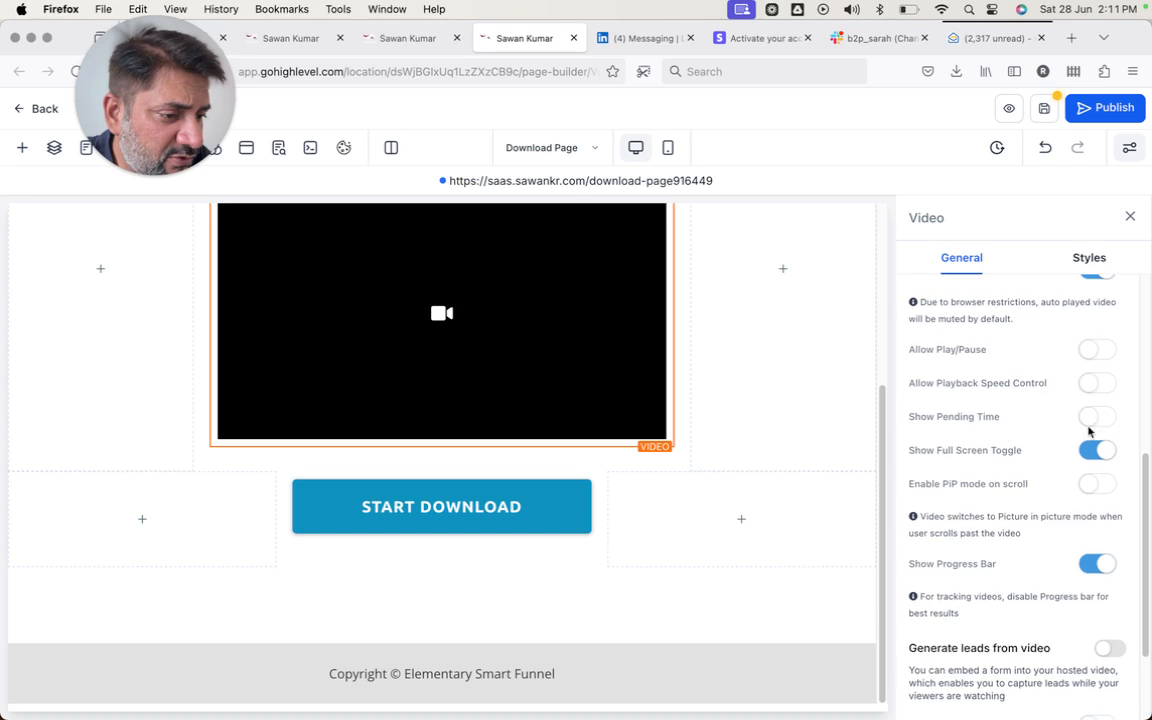
pyautogui.scroll(-1, 1090, 432)
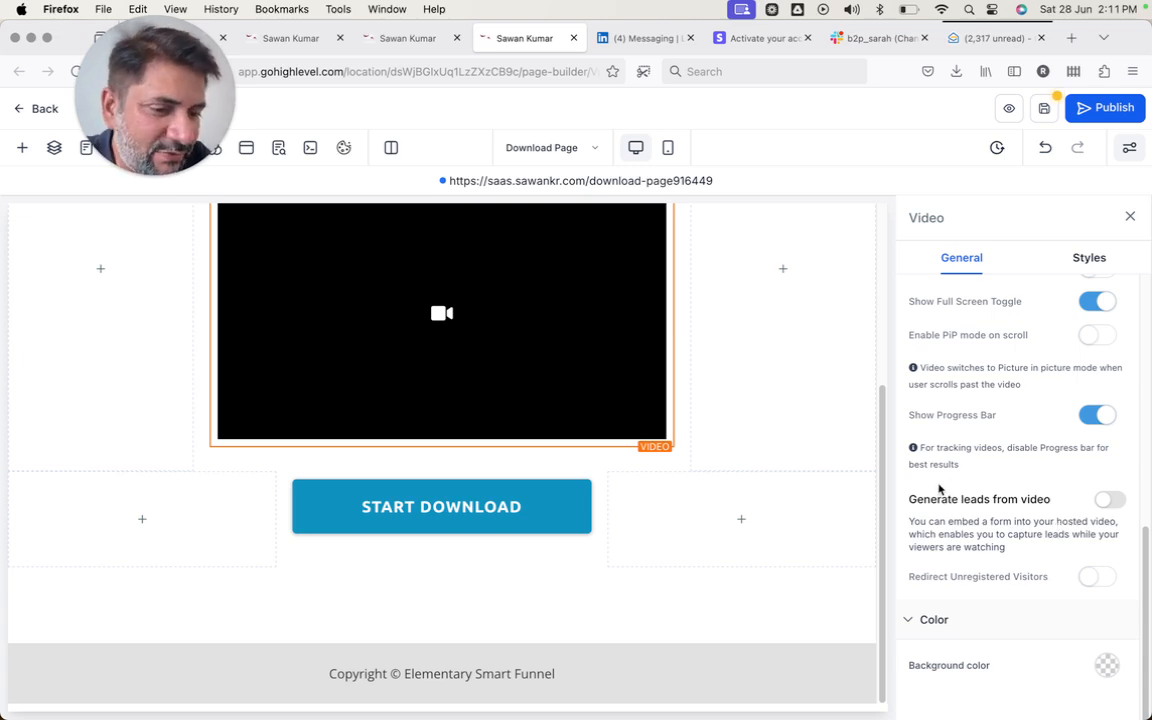
pyautogui.click(442, 502)
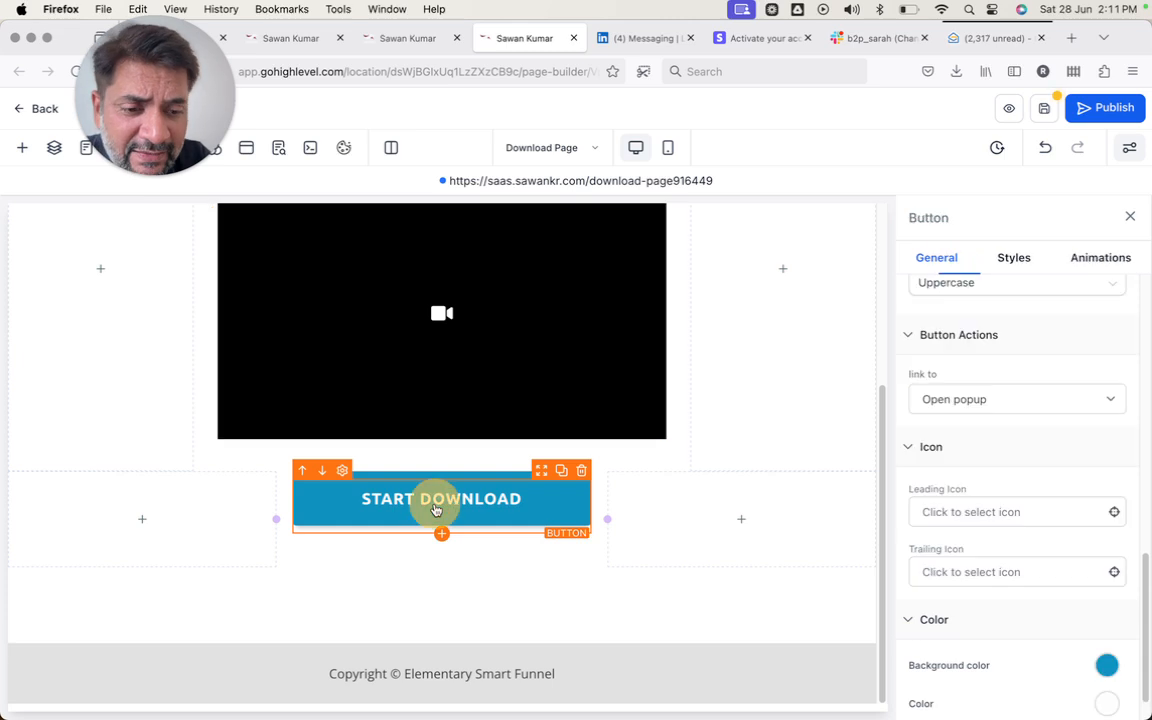
pyautogui.scroll(10, 980, 343)
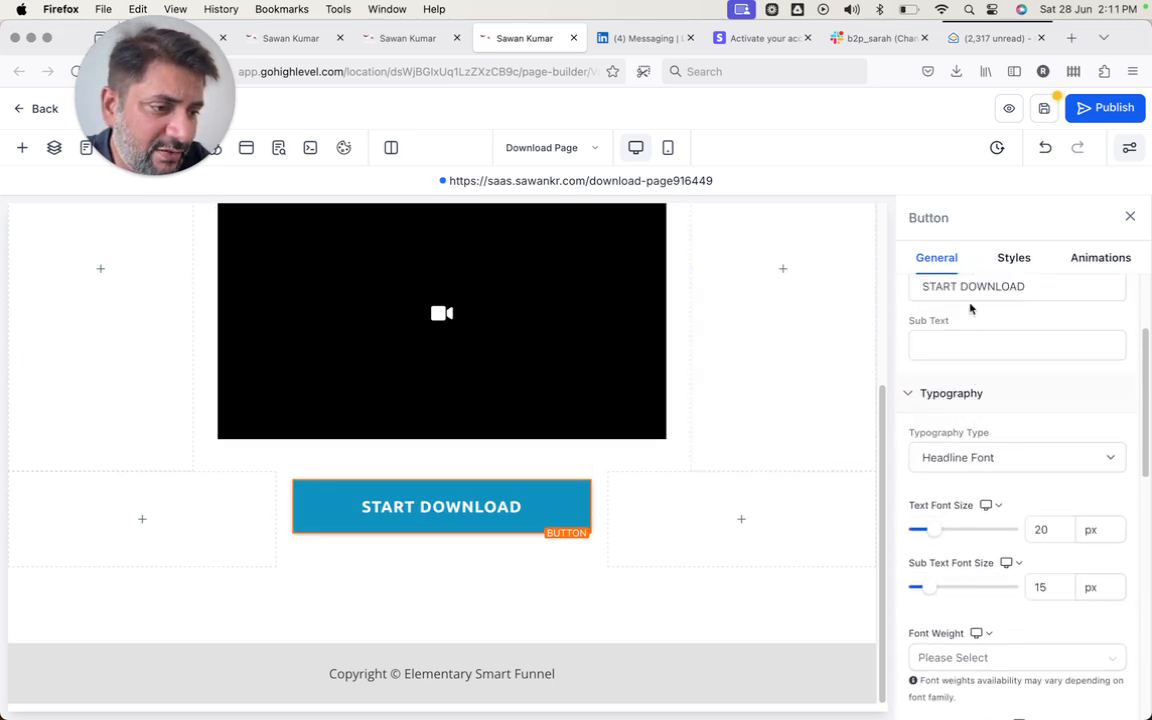
pyautogui.tripleClick(969, 286)
pyautogui.write('G')
pyautogui.press('BackSpace')
pyautogui.write('Schedule a')
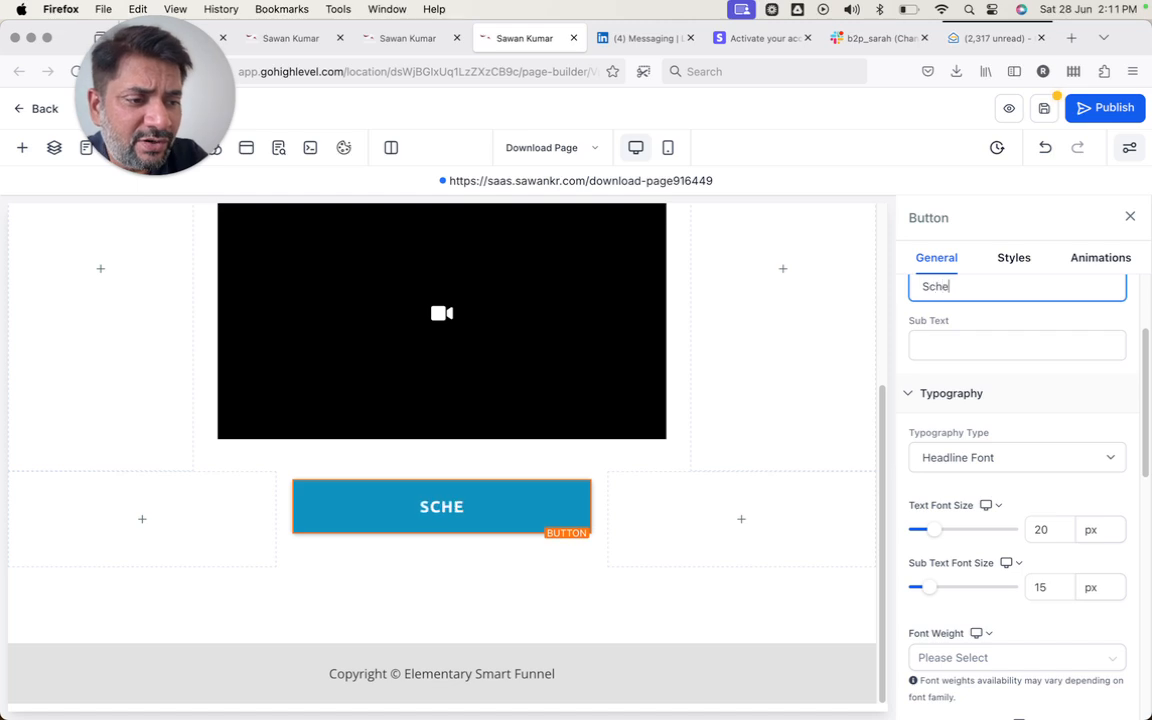
pyautogui.write(' Call')
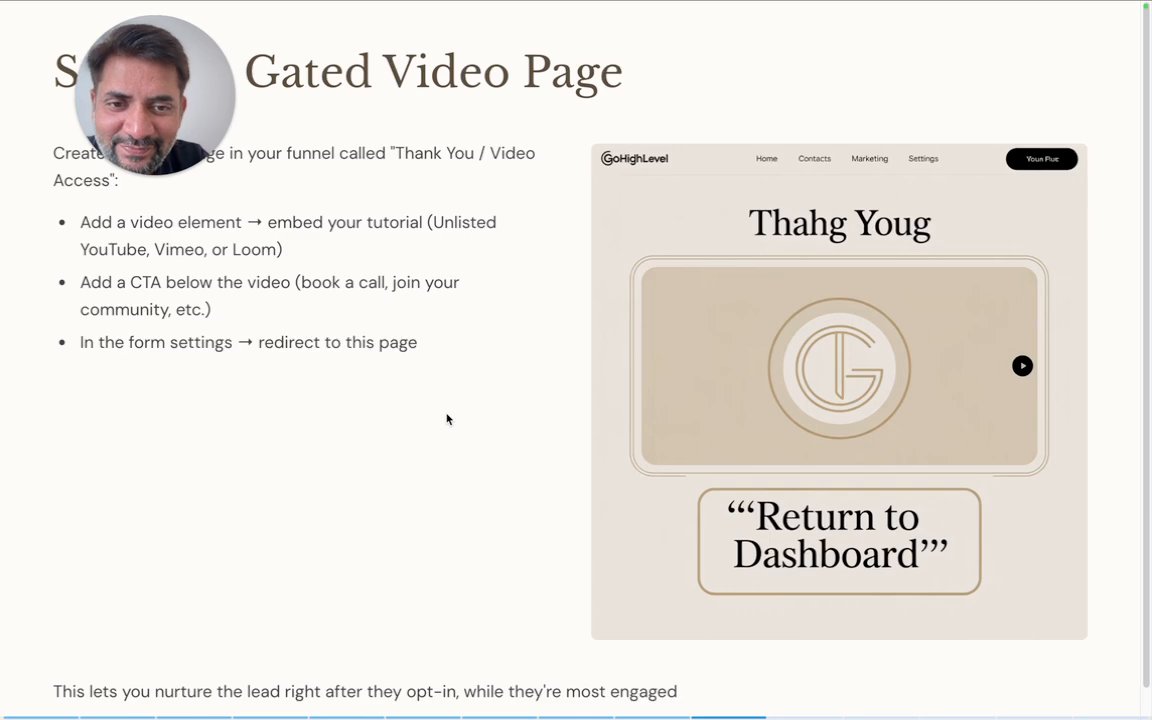
# - Advance the slideshow from the Gated Video Page slide to Step 5: Test the Funnel
pyautogui.press('Right')
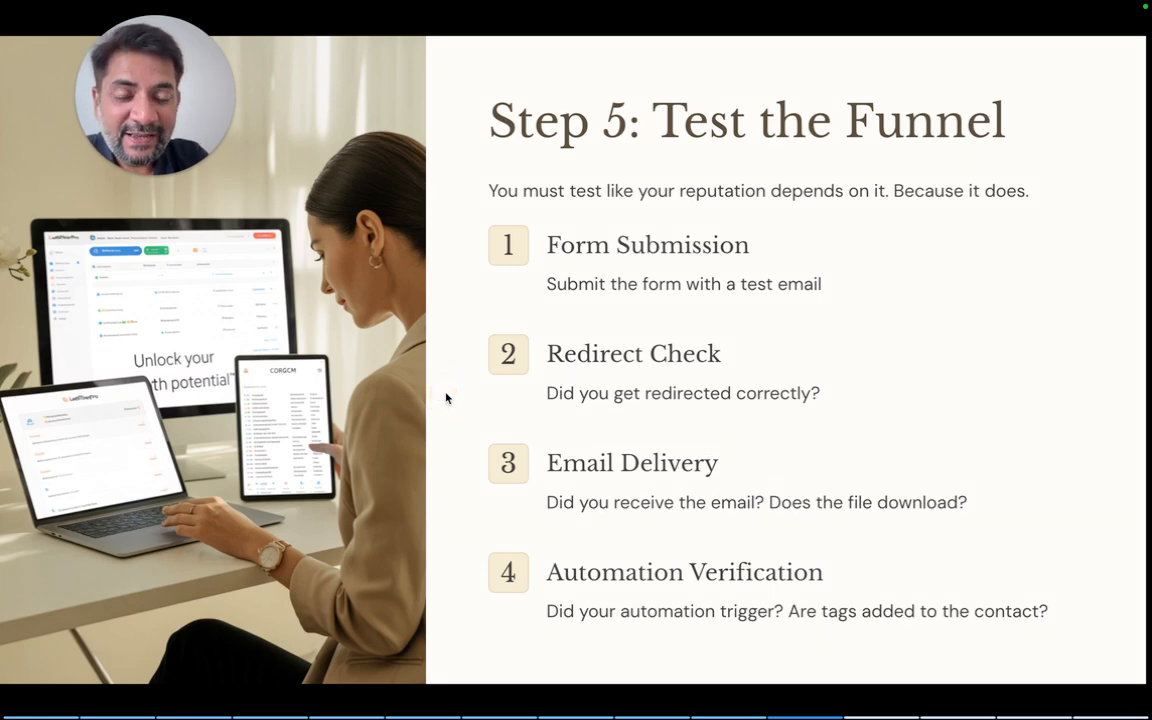
# - Advance through the Track Conversions and Step 7 slides to The Importance of Seamless Delivery
pyautogui.press('Right')
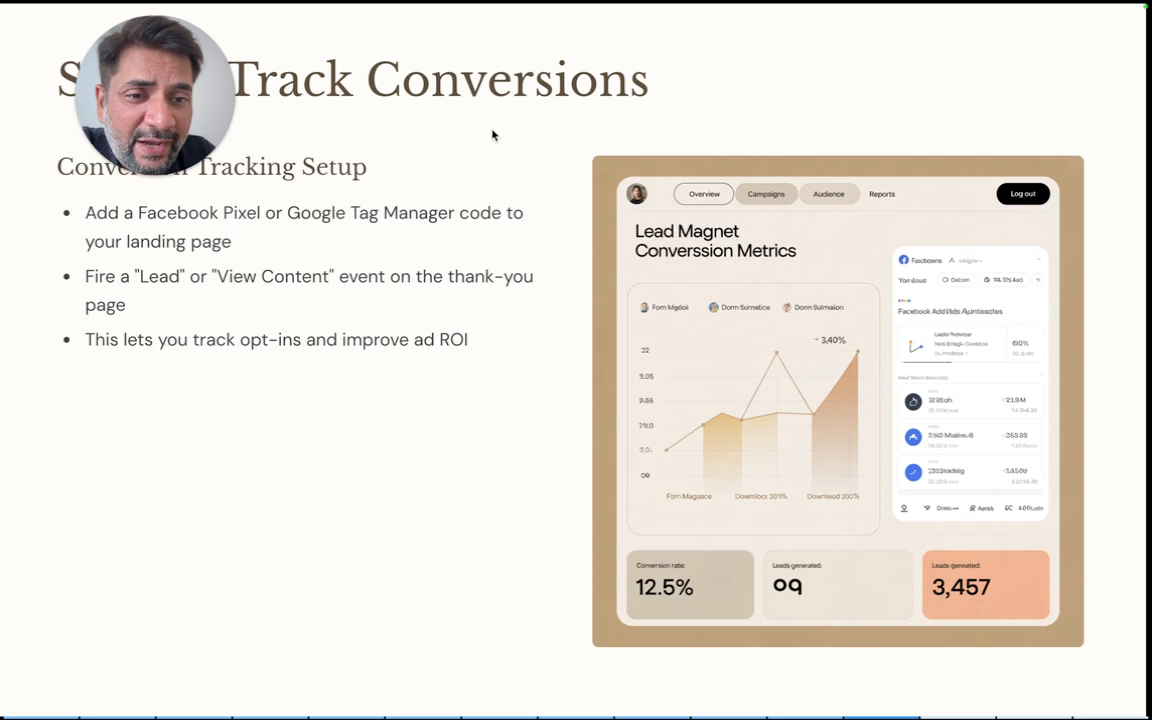
pyautogui.click(432, 365)
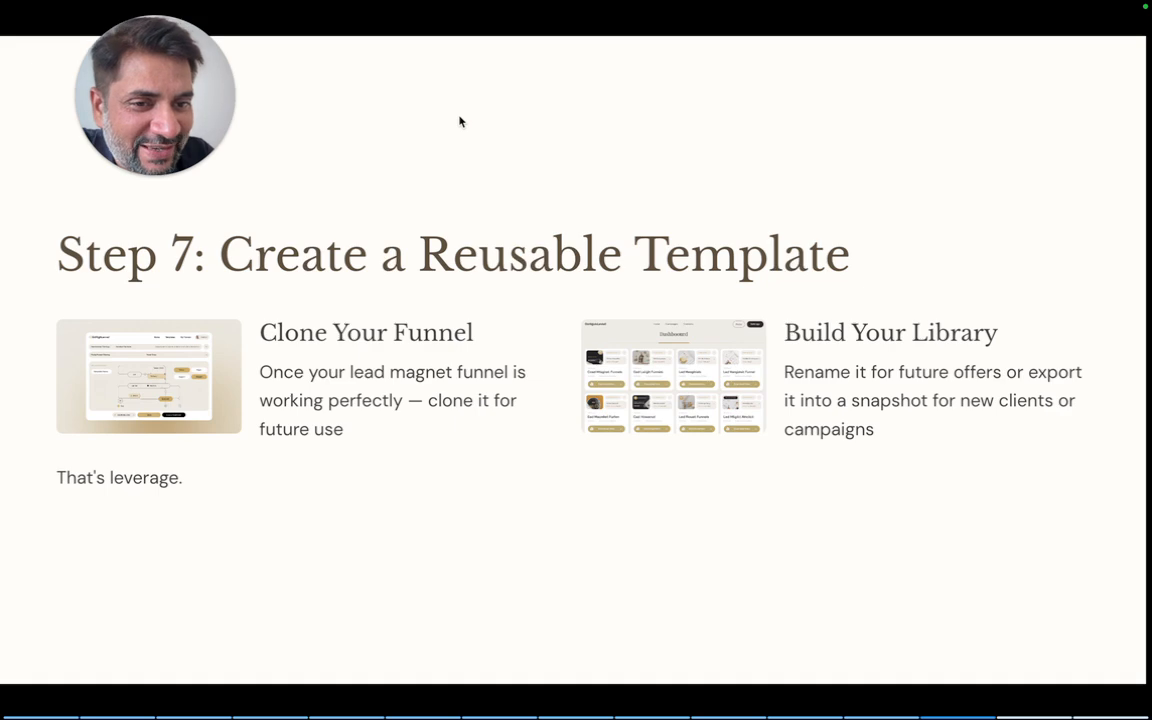
pyautogui.click(413, 264)
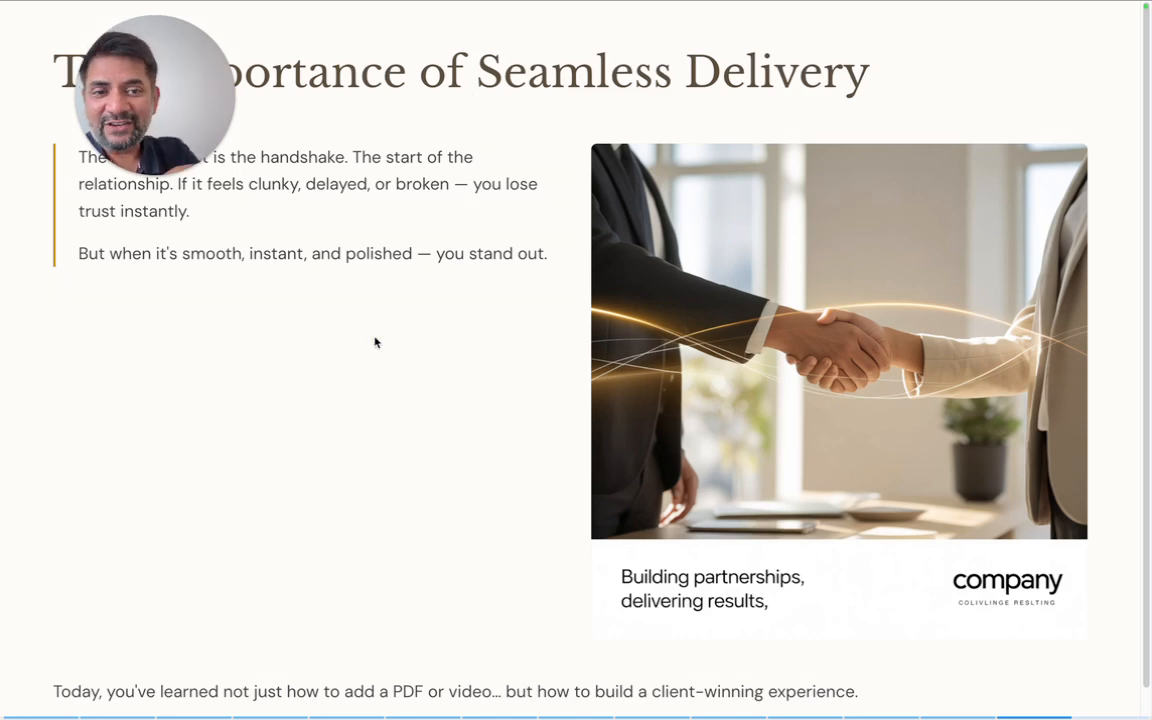
# - Advance to the Your Action Plan slide with its five steps
pyautogui.press('Right')
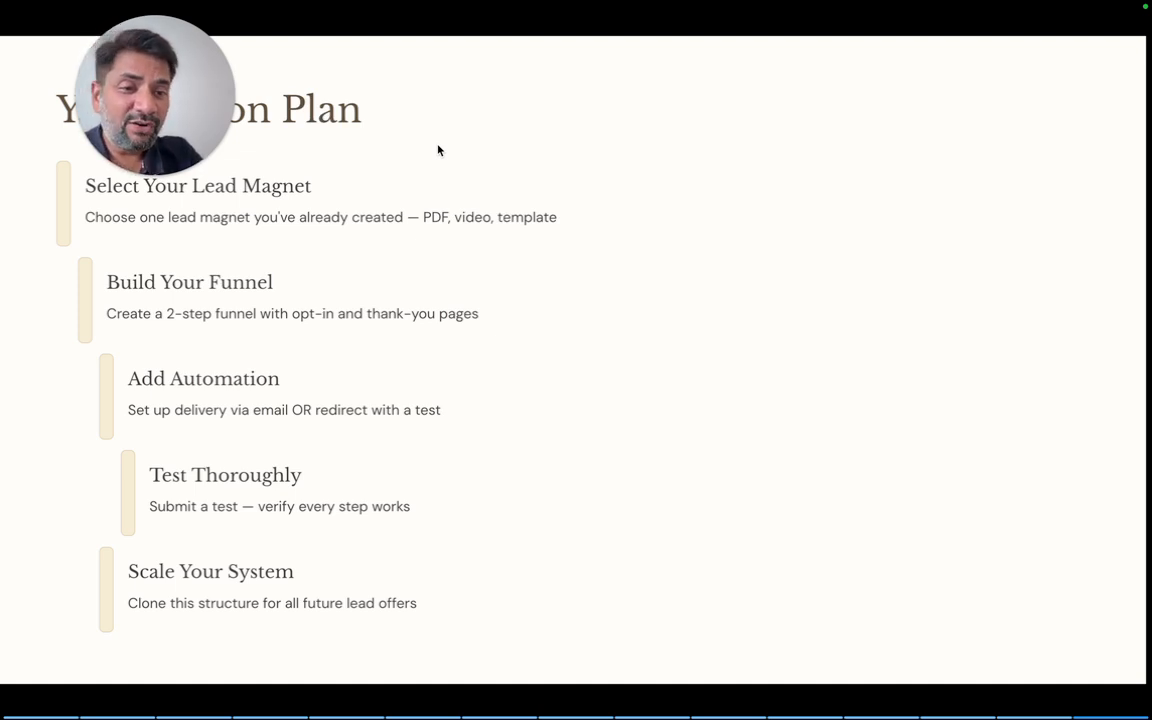
pyautogui.click(506, 131)
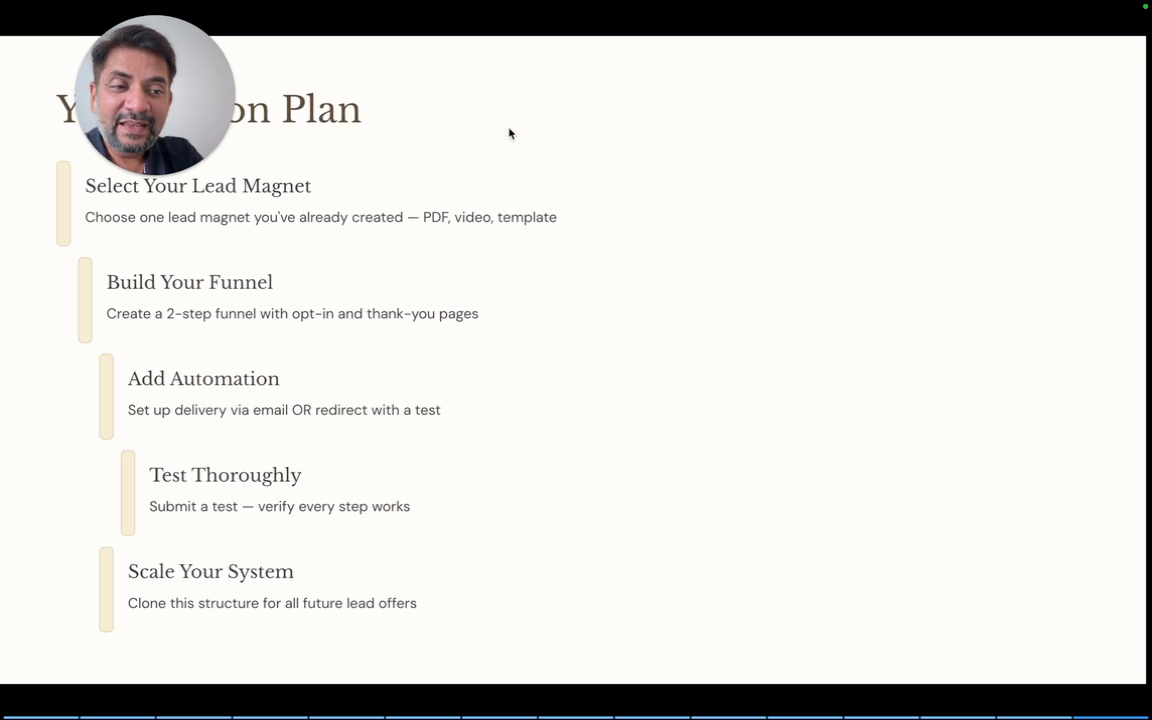